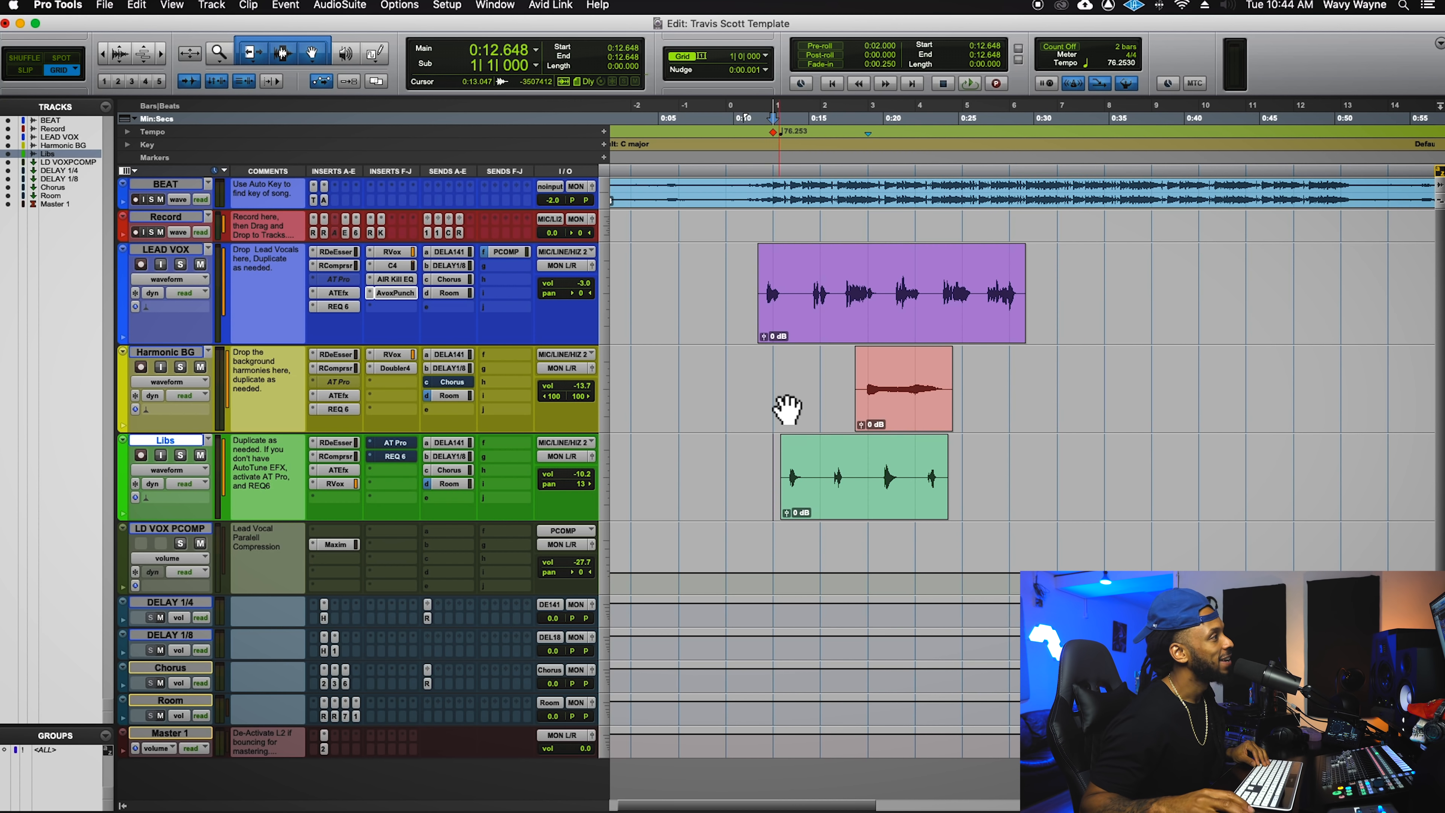
- Audition the LEAD VOX vocal by playing the session and stopping
{"action": "left_click", "coordinate": [748, 283]}
{"action": "key", "text": "space"}
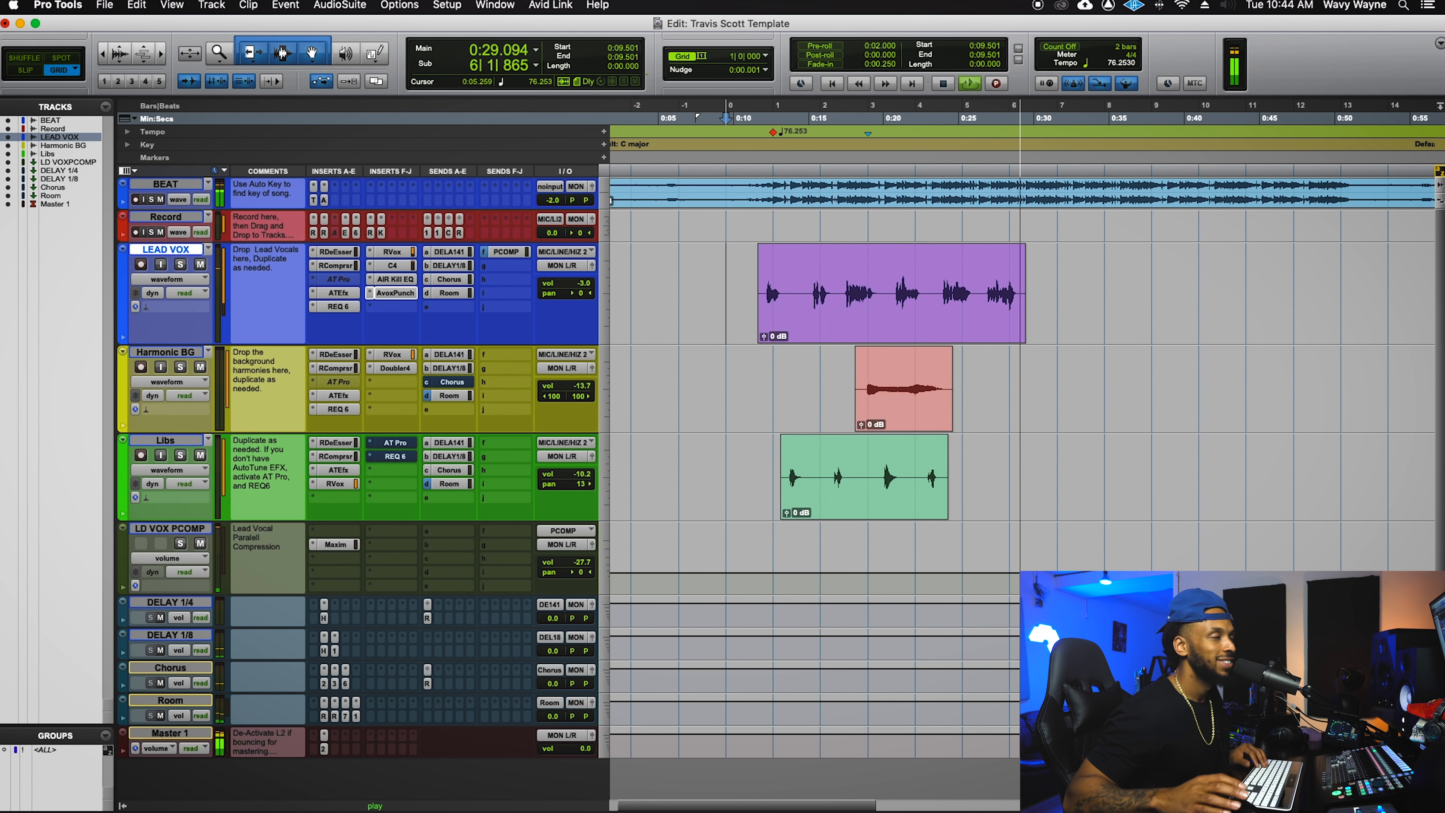
{"action": "key", "text": "space"}
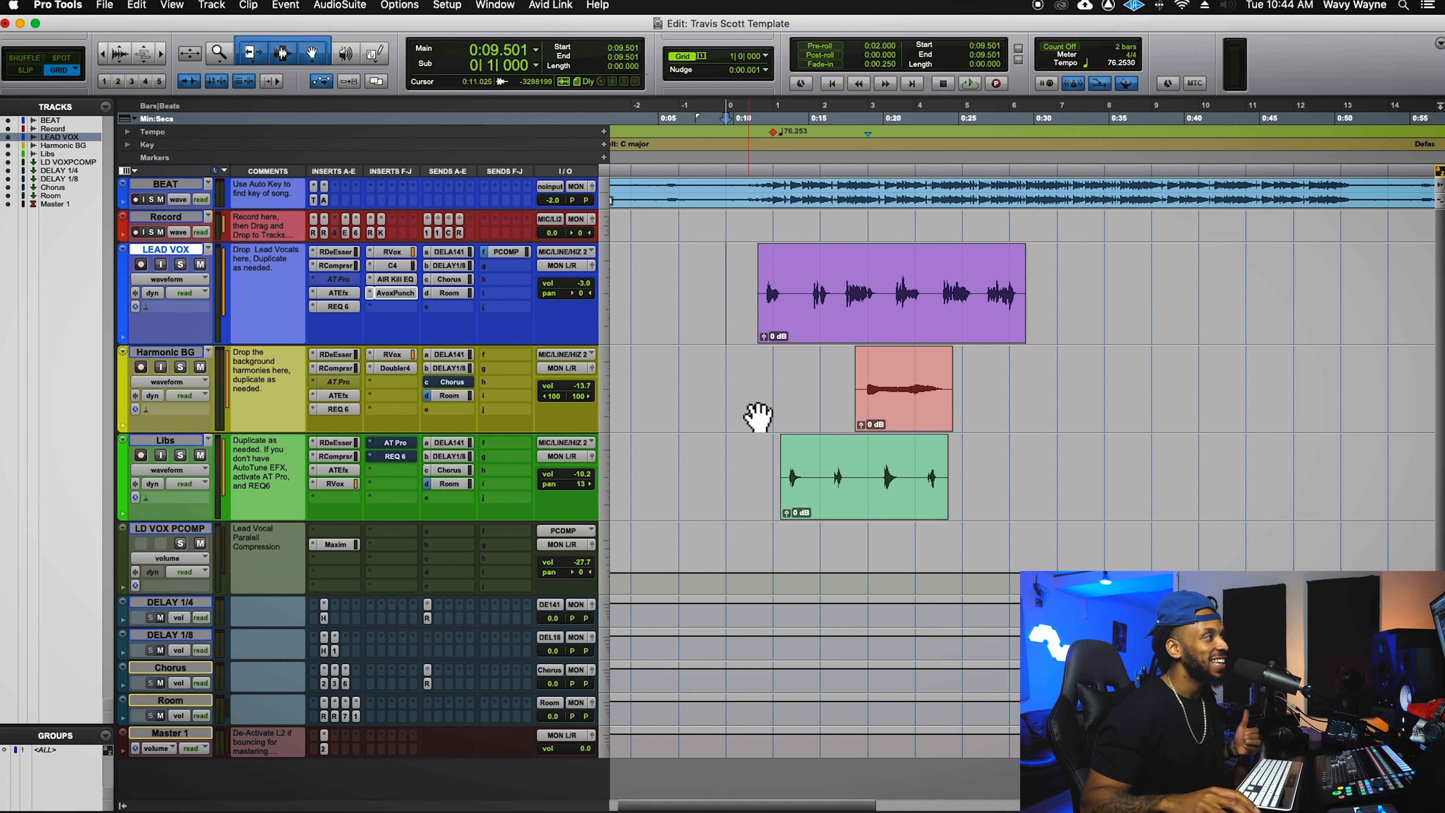
- Mute the Harmonic BG track and make the LEAD VOX track taller
{"action": "left_click", "coordinate": [750, 384]}
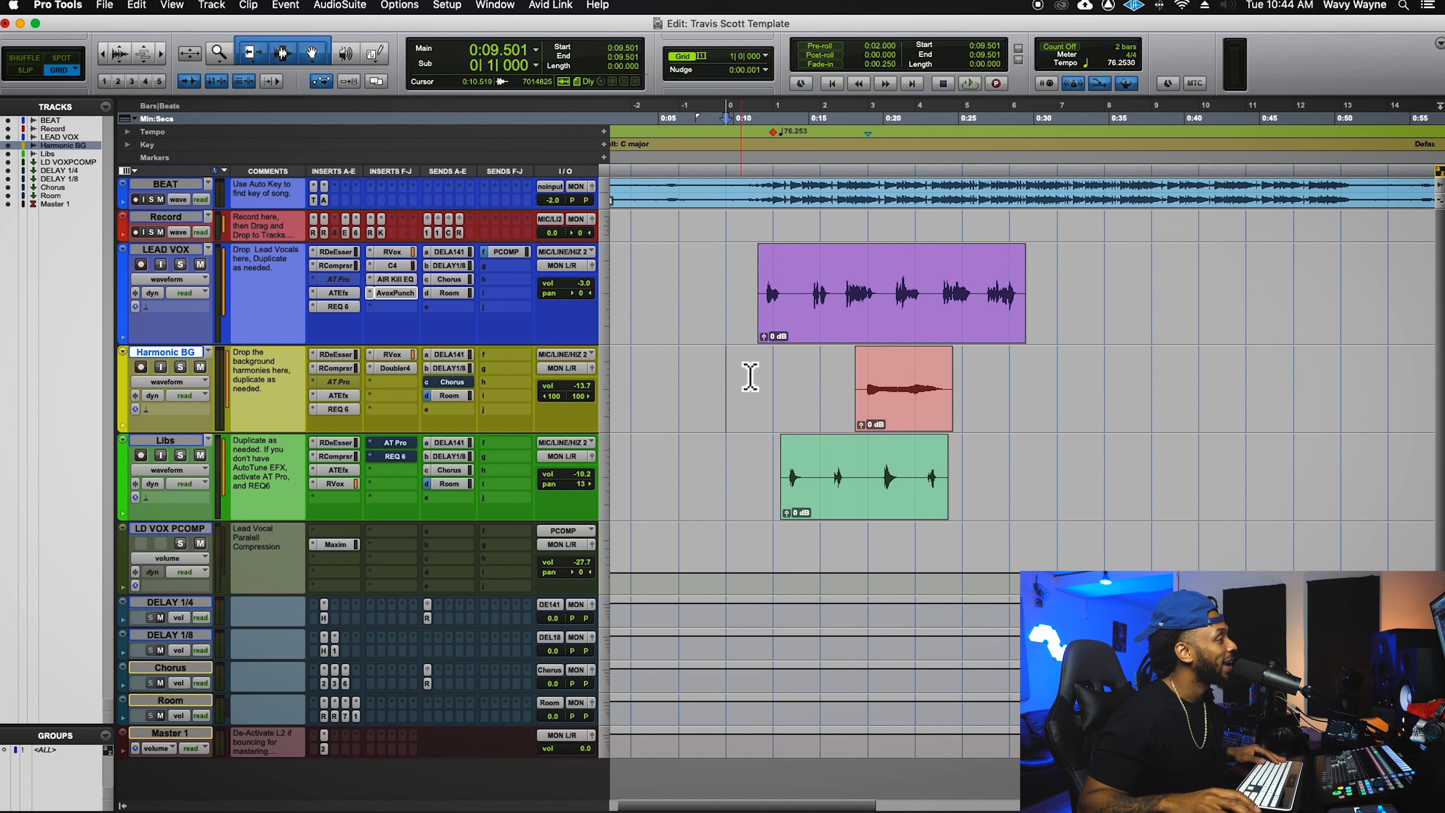
{"action": "left_click", "coordinate": [199, 367]}
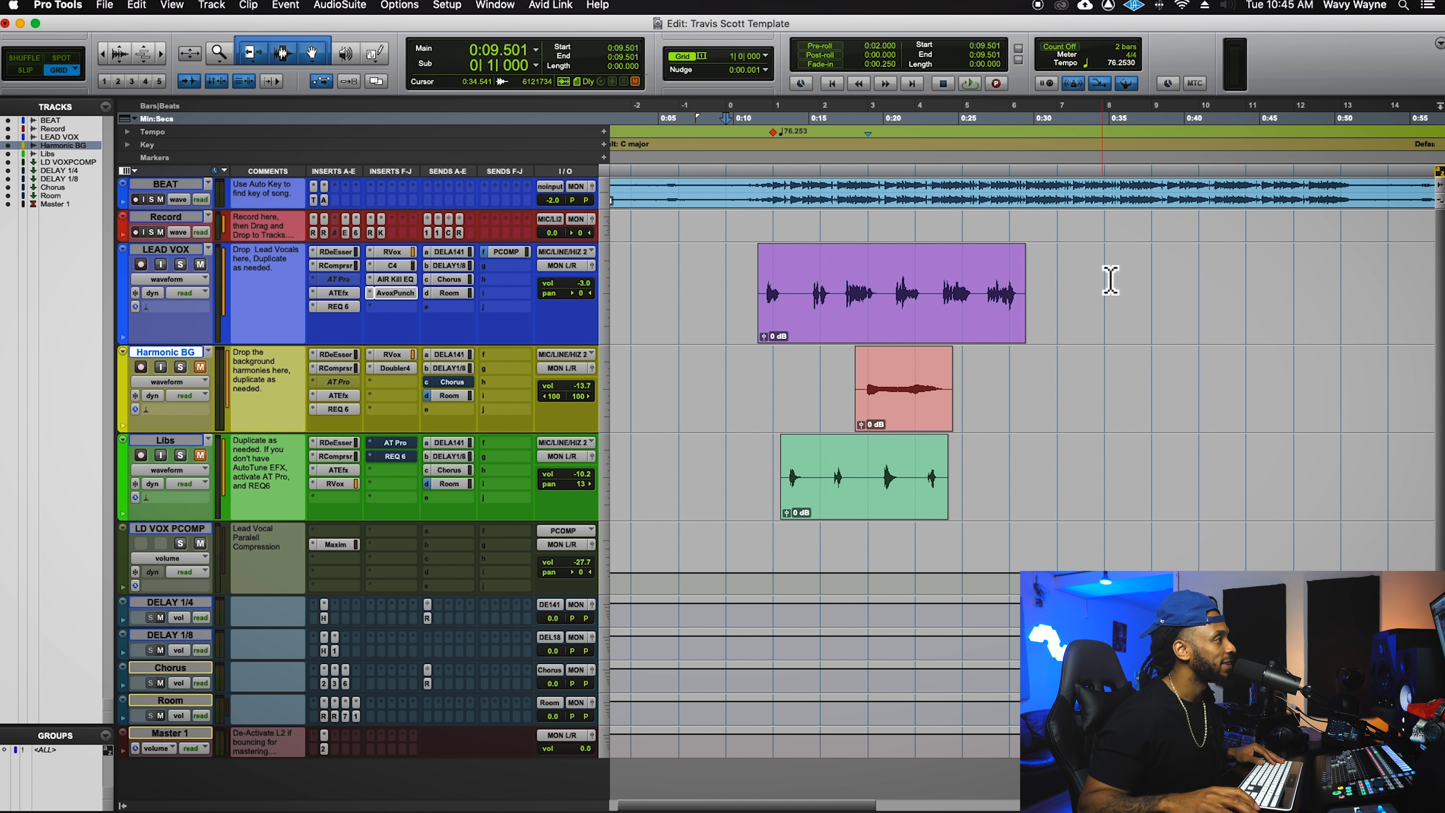
{"action": "left_click", "coordinate": [817, 268]}
{"action": "left_click_drag", "start_coordinate": [522, 389], "coordinate": [526, 403]}
{"action": "left_click", "coordinate": [815, 300]}
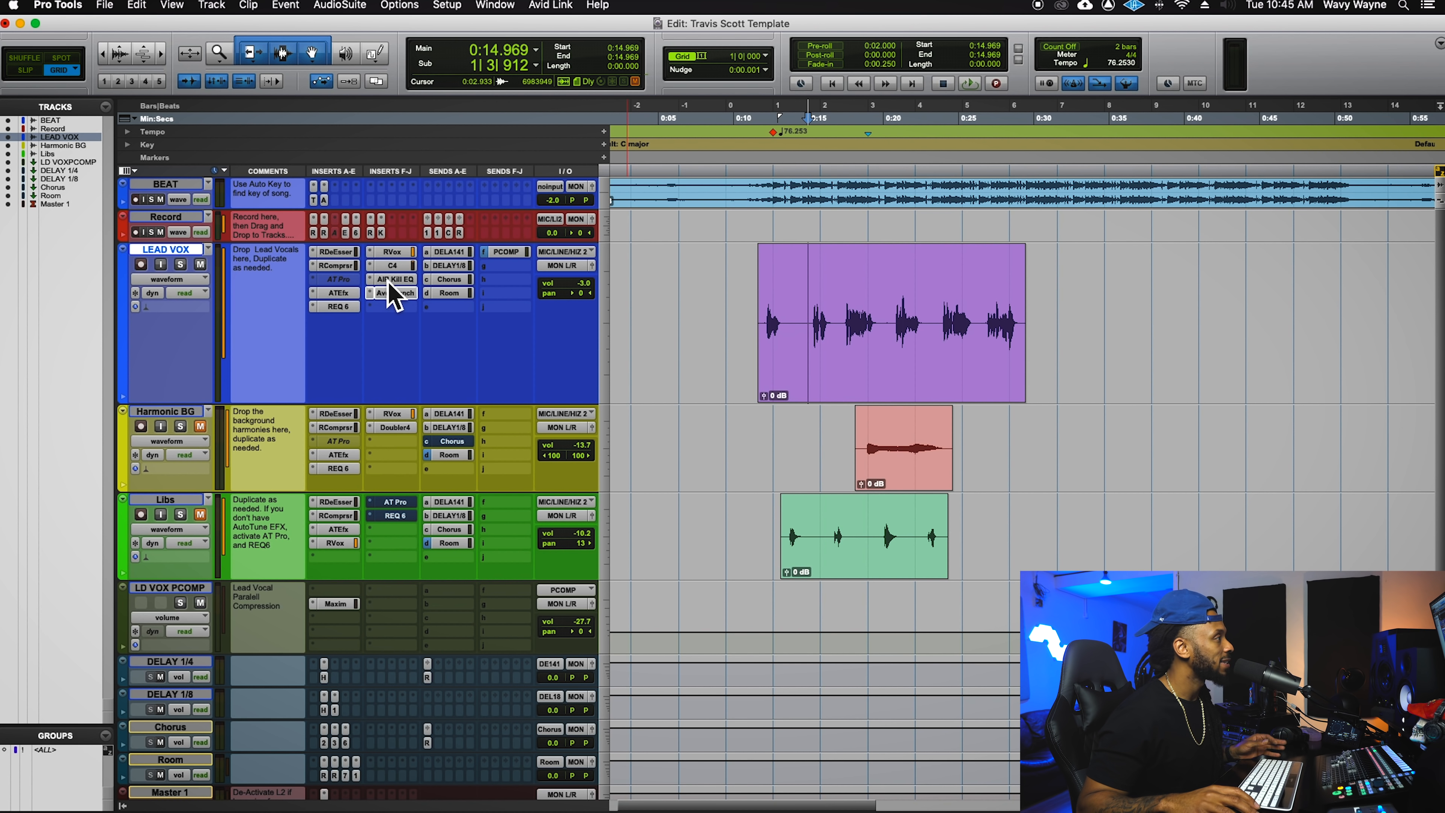
- Open the LEAD VOX RDeEsser, then bypass the C4, RVox, REQ 6, ATEfx, RComprsr inserts and the PCOMP send
{"action": "left_click", "coordinate": [344, 252]}
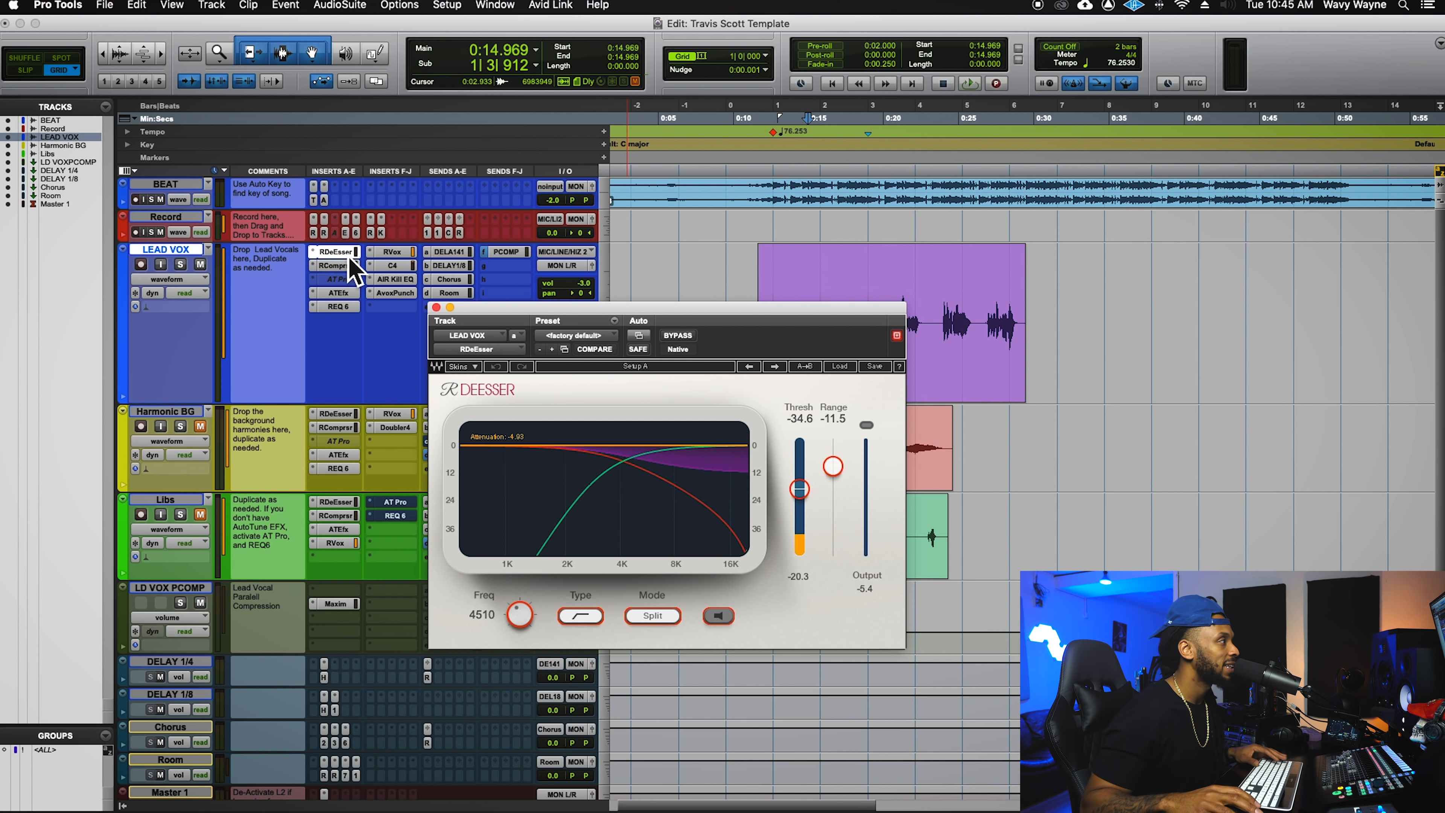
{"action": "left_click_drag", "start_coordinate": [445, 330], "coordinate": [976, 303]}
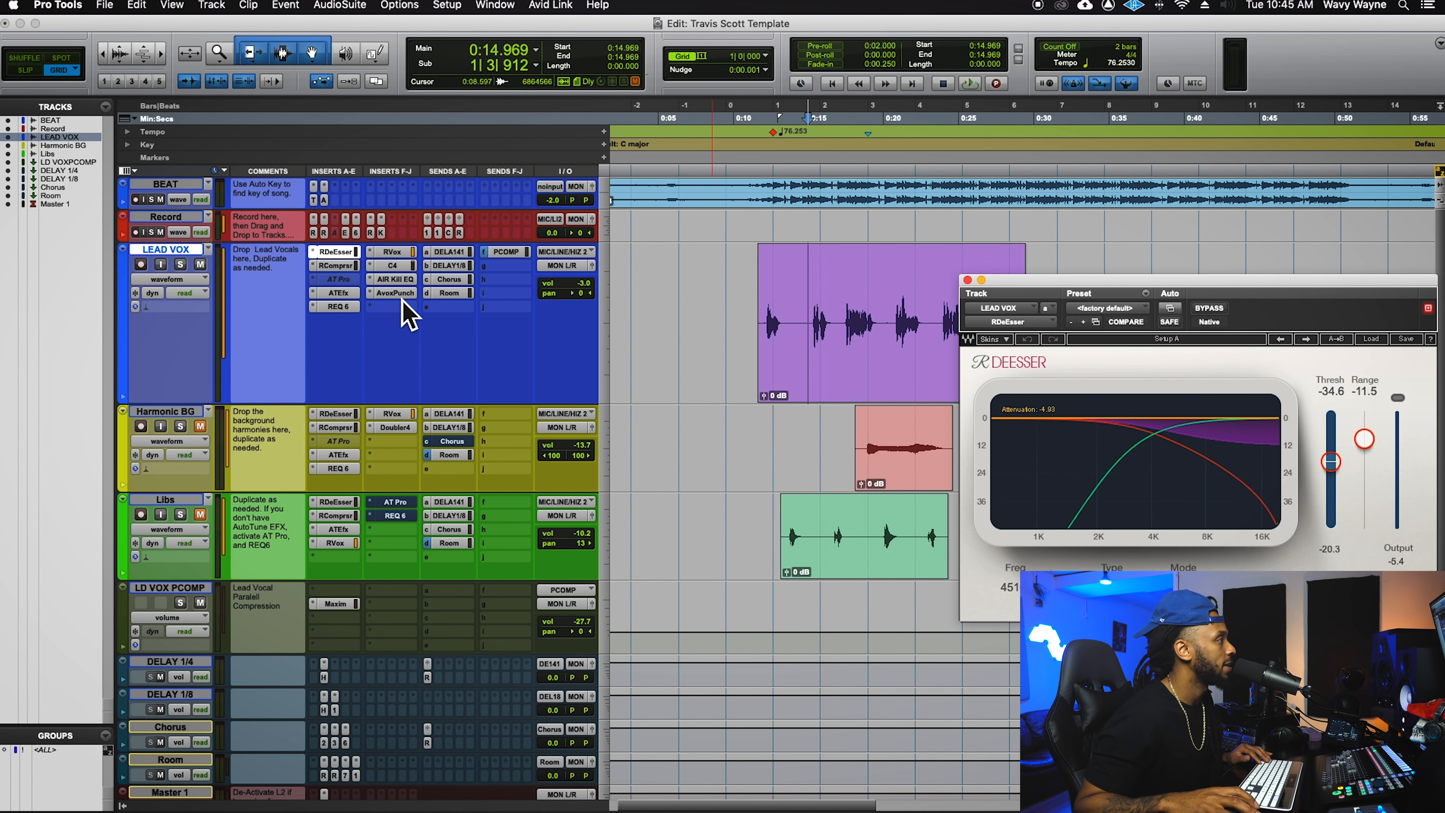
{"action": "left_click", "coordinate": [403, 266], "text": "super"}
{"action": "left_click", "coordinate": [402, 253], "text": "super"}
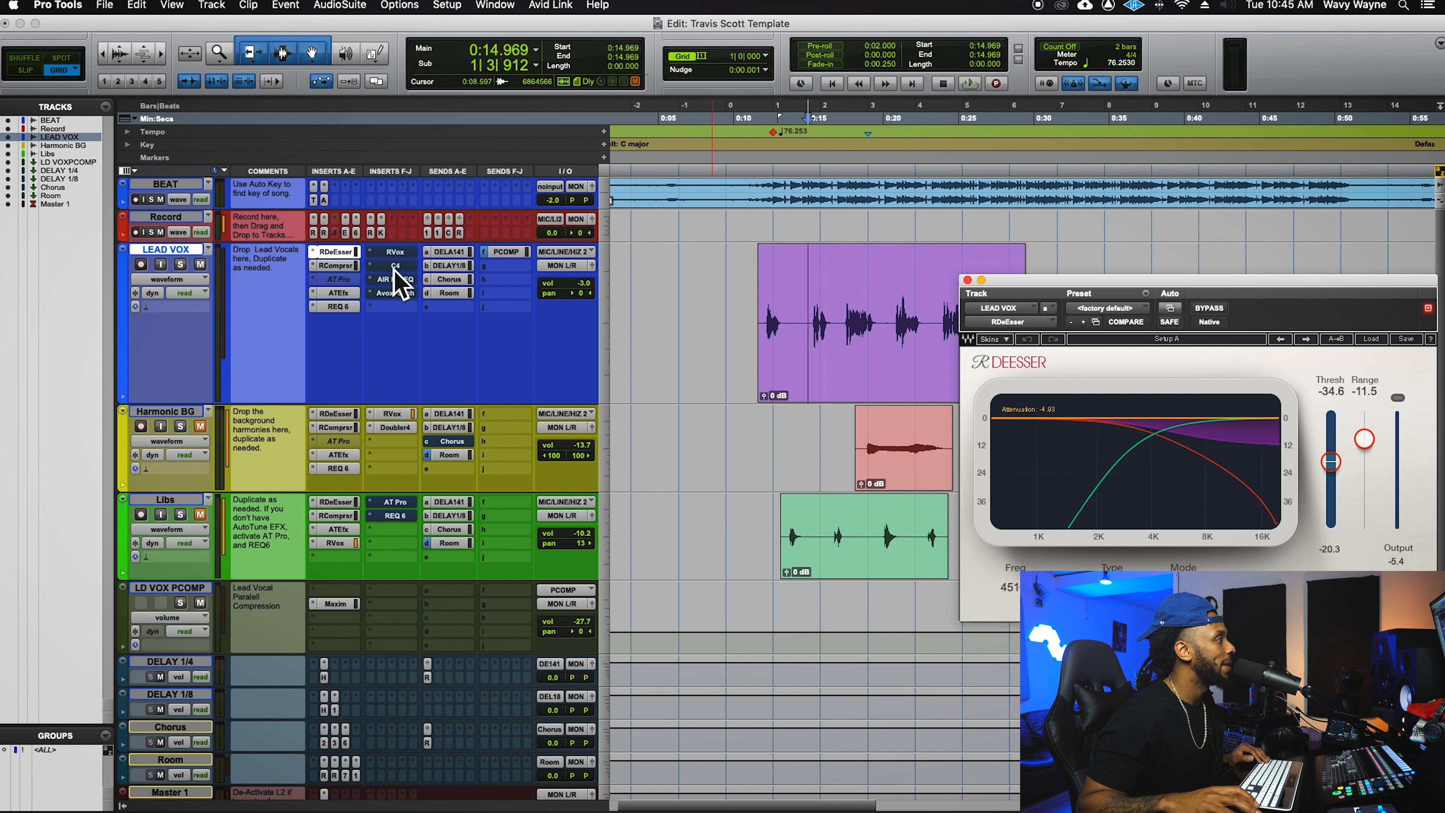
{"action": "left_click", "coordinate": [352, 306], "text": "super"}
{"action": "left_click", "coordinate": [351, 292], "text": "super"}
{"action": "left_click", "coordinate": [352, 266], "text": "super"}
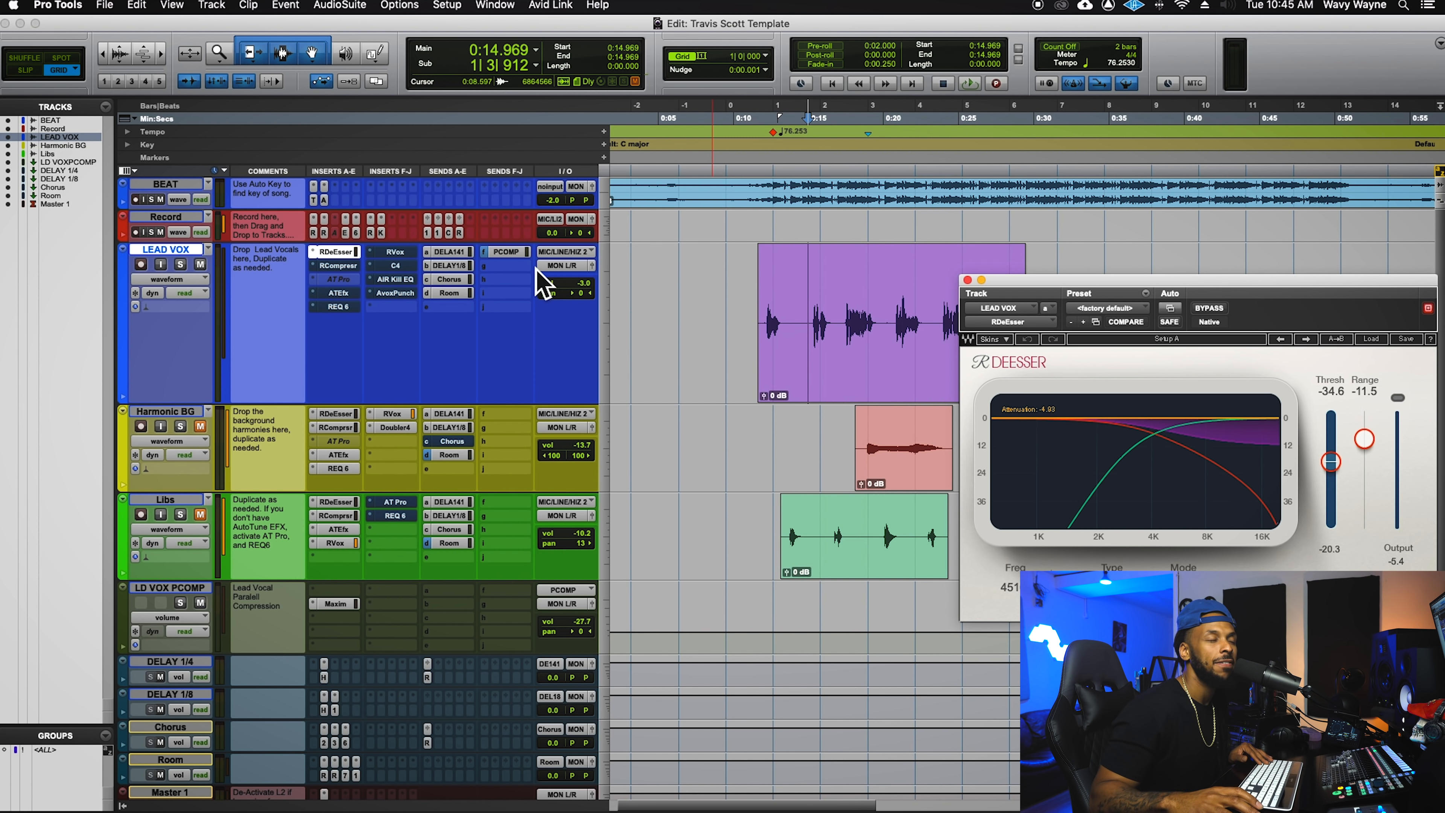
{"action": "left_click", "coordinate": [511, 253], "text": "super"}
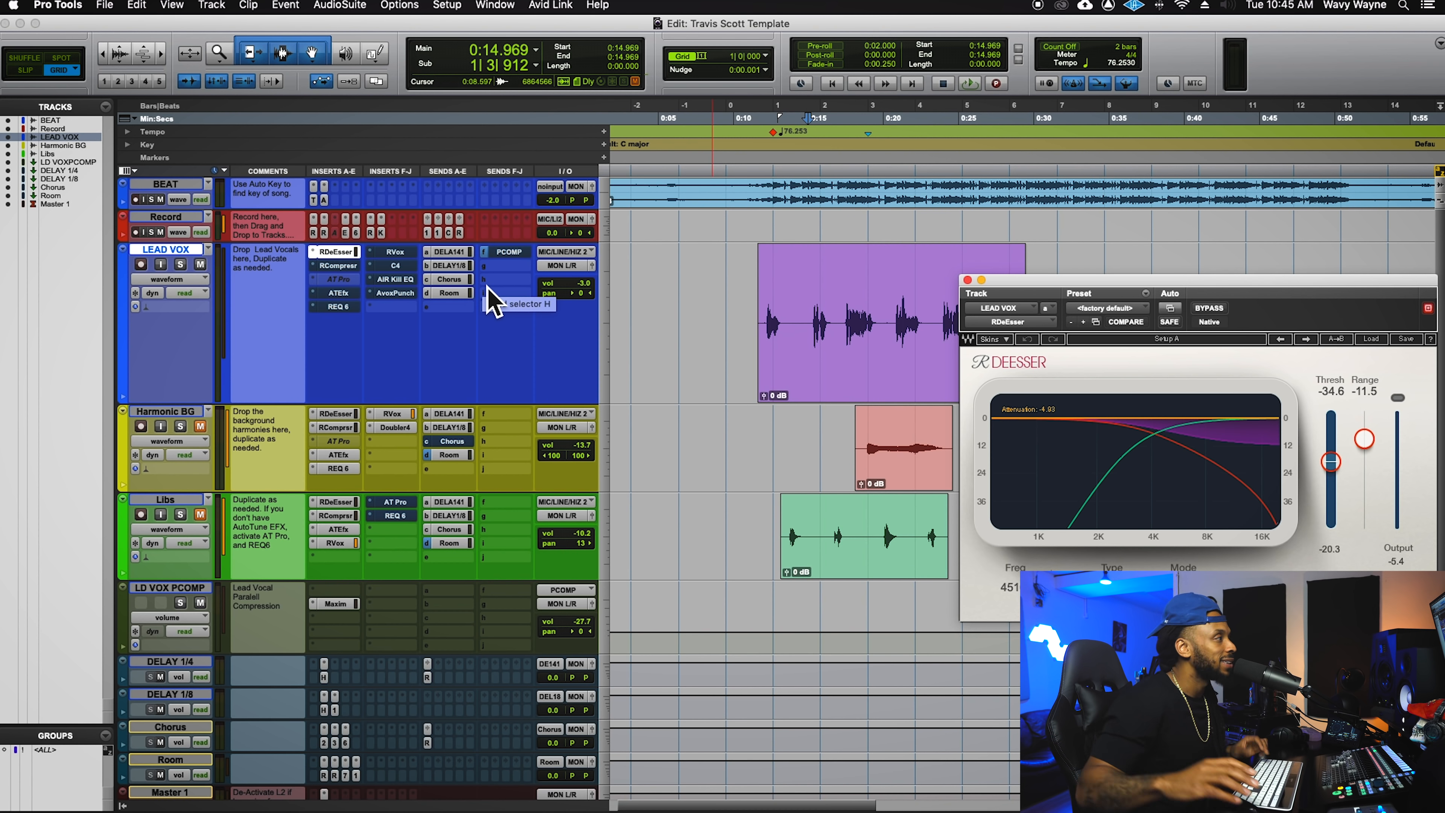
- Play the vocal through the de-esser alone, toggling the Libs Room send, then close the de-esser
{"action": "key", "text": "space"}
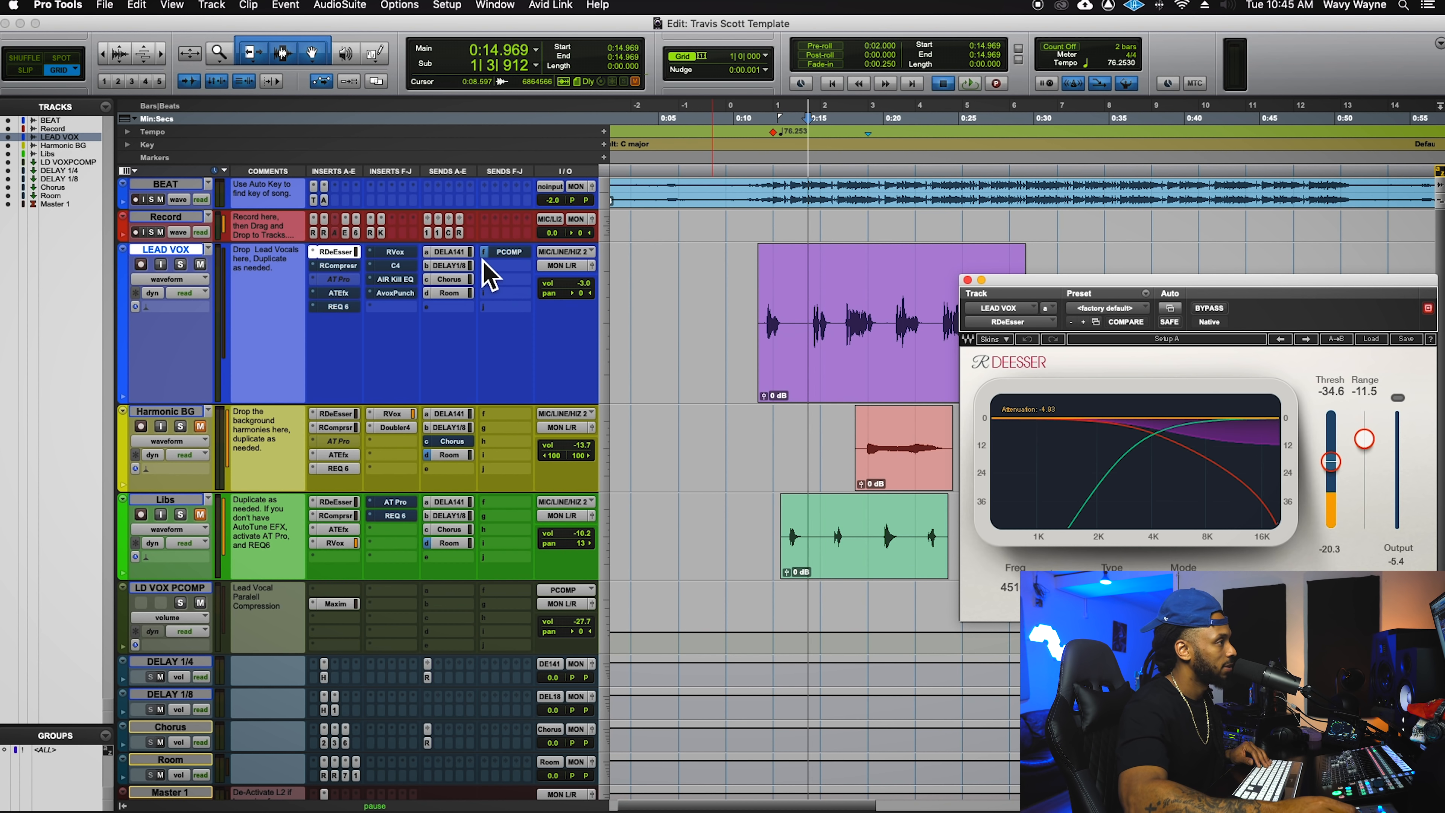
{"action": "key", "text": "space"}
{"action": "key", "text": "space"}
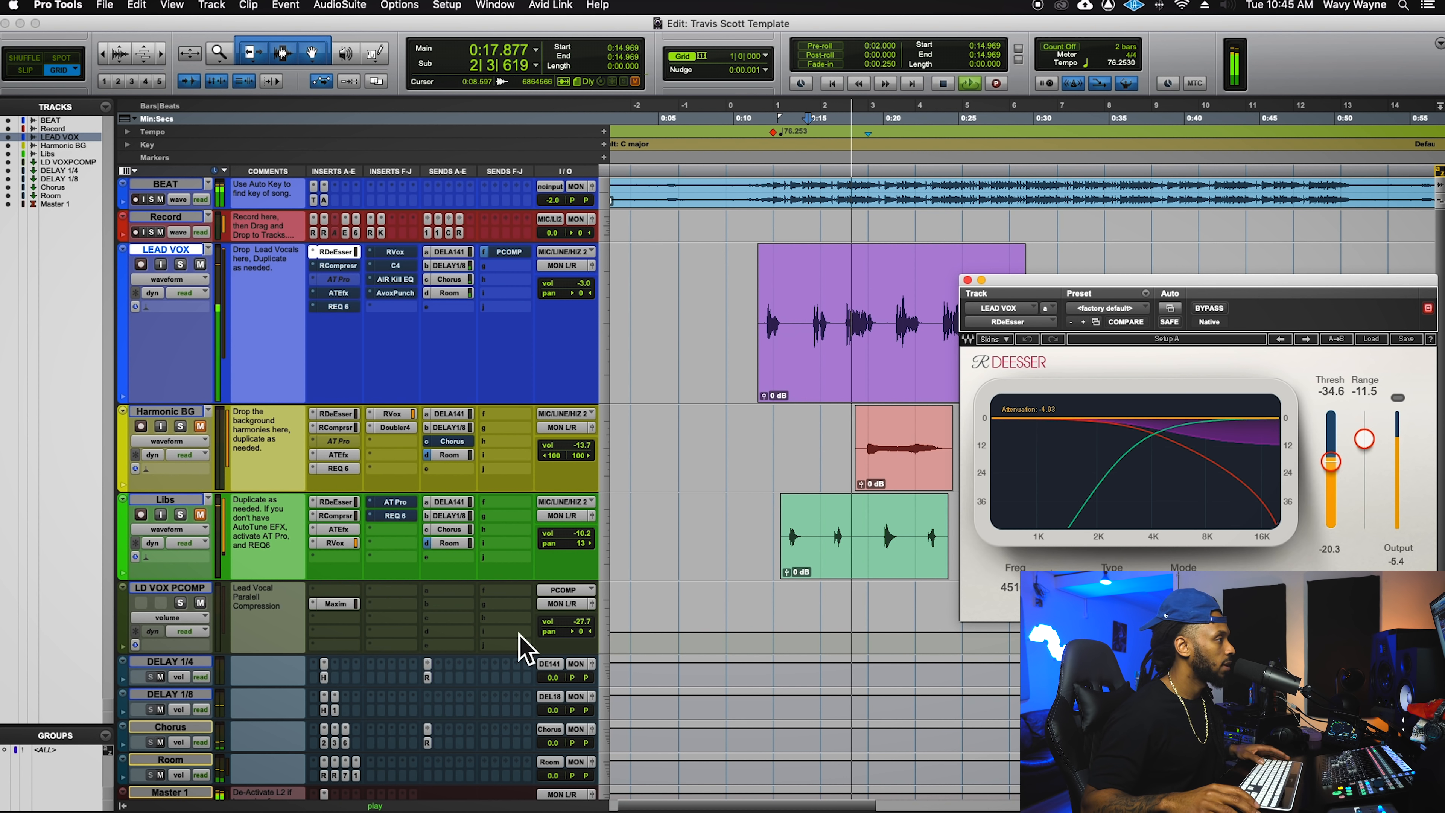
{"action": "key", "text": "space"}
{"action": "left_click", "coordinate": [450, 542]}
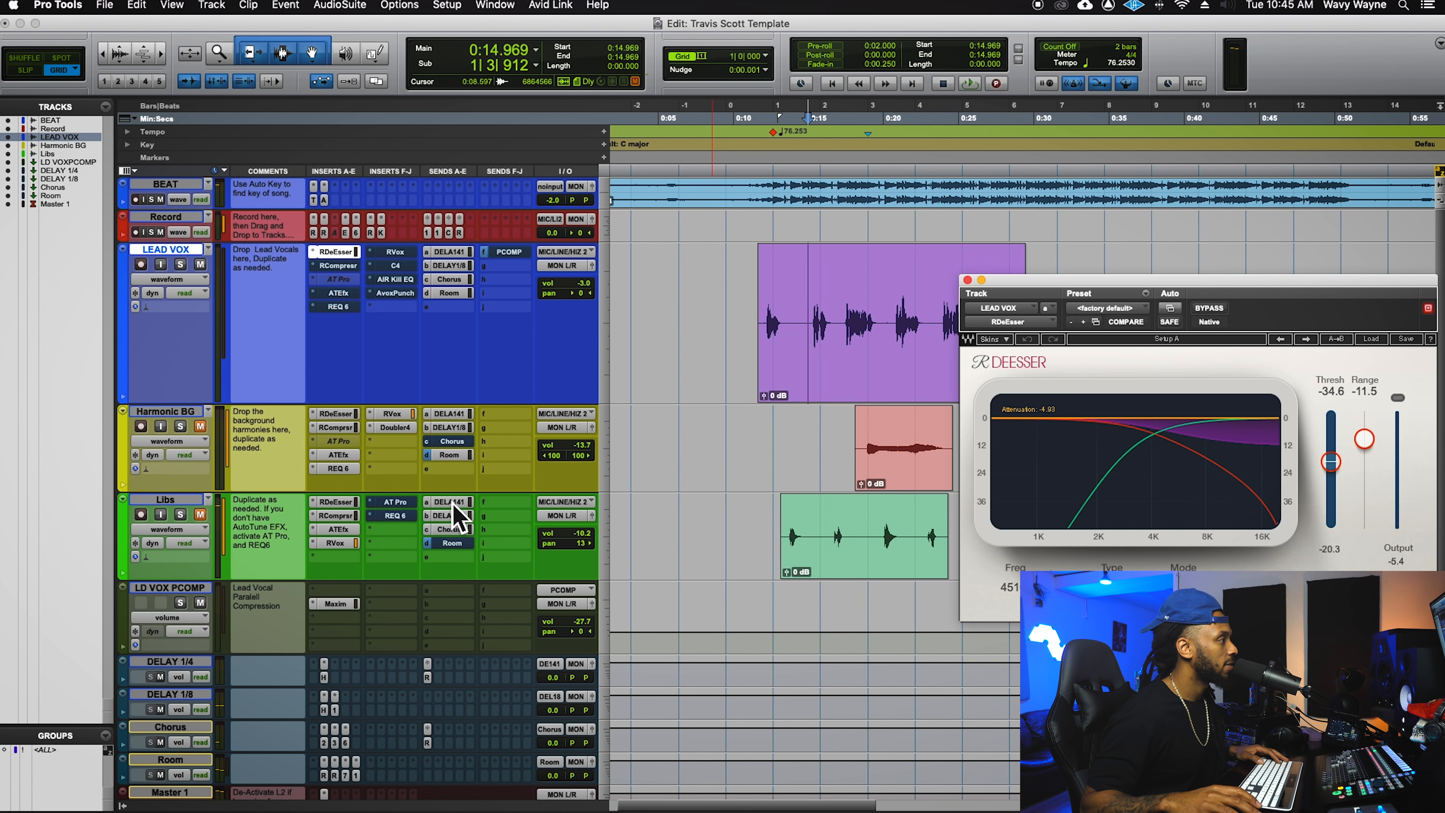
{"action": "key", "text": "space"}
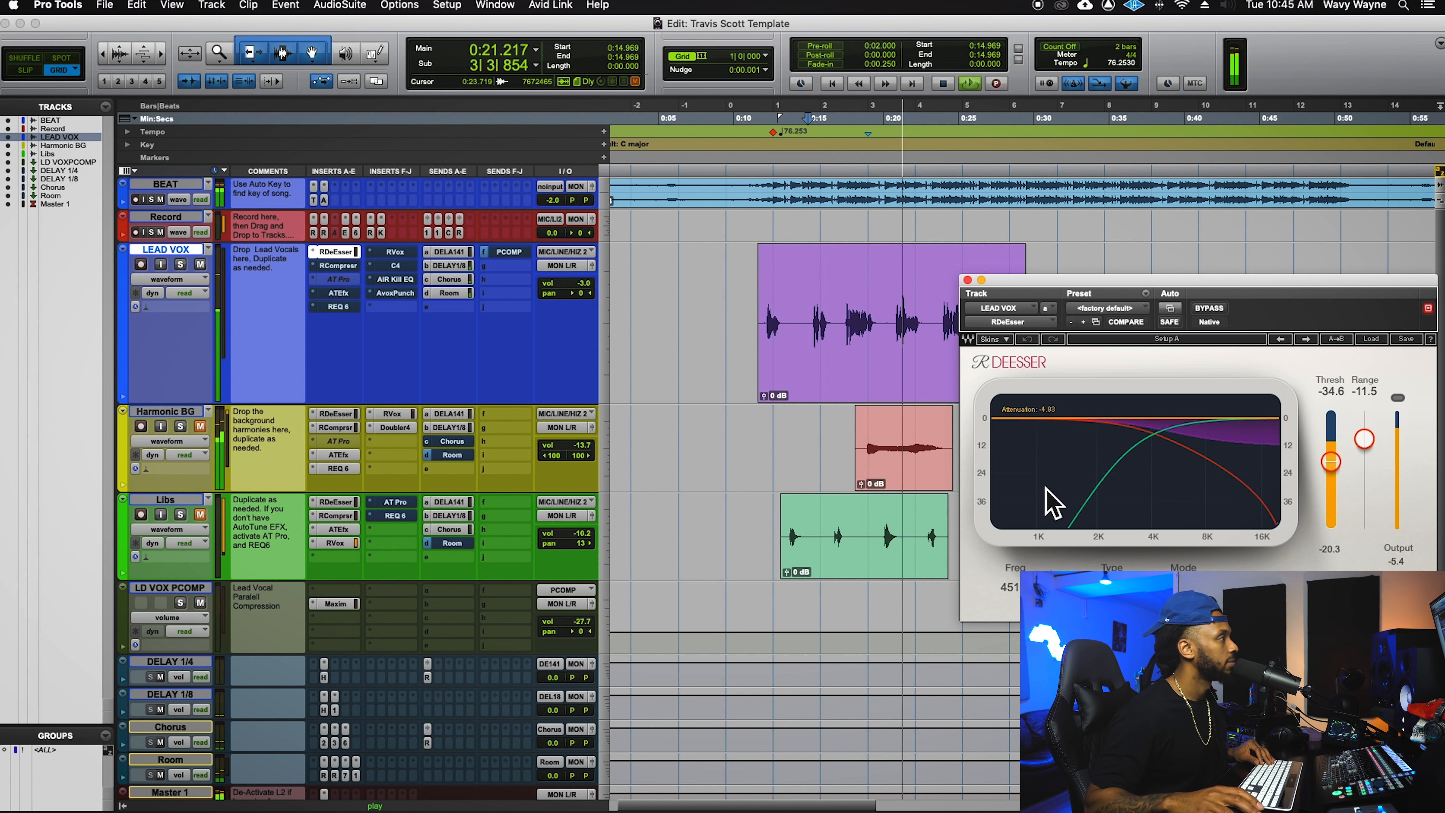
{"action": "key", "text": "space"}
{"action": "left_click_drag", "start_coordinate": [1176, 297], "coordinate": [913, 296]}
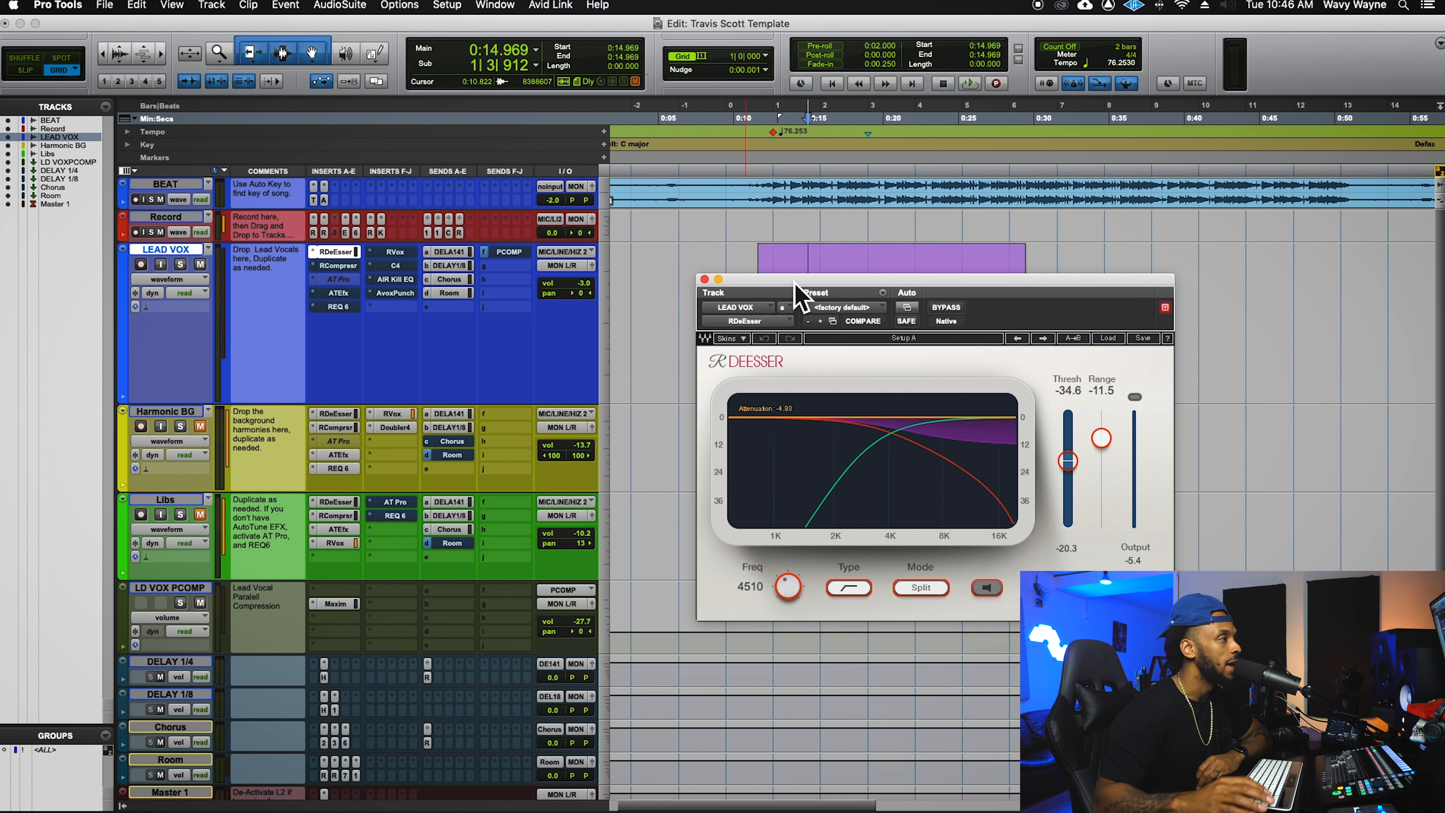
{"action": "left_click_drag", "start_coordinate": [796, 283], "coordinate": [775, 272]}
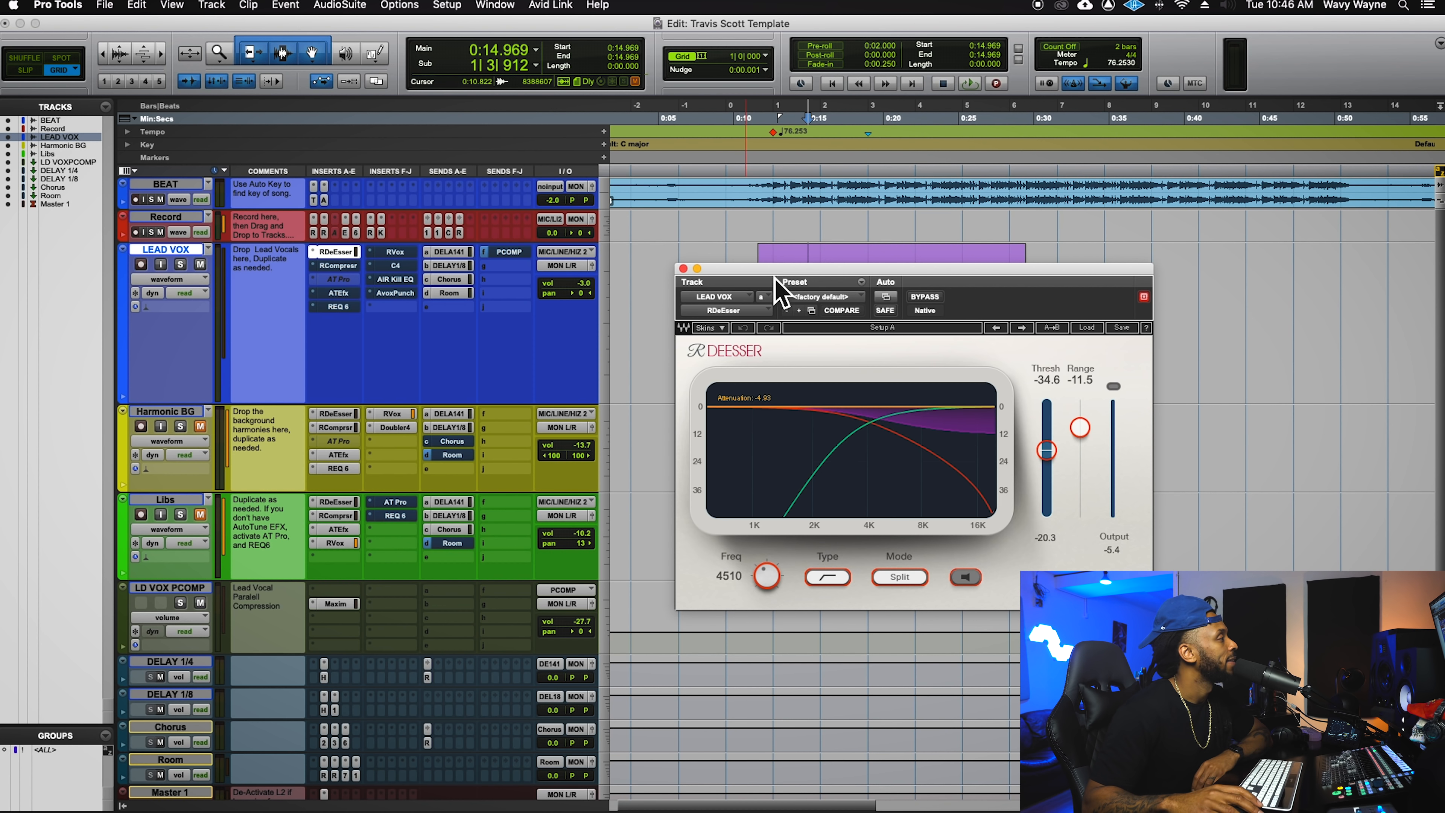
{"action": "left_click", "coordinate": [684, 269]}
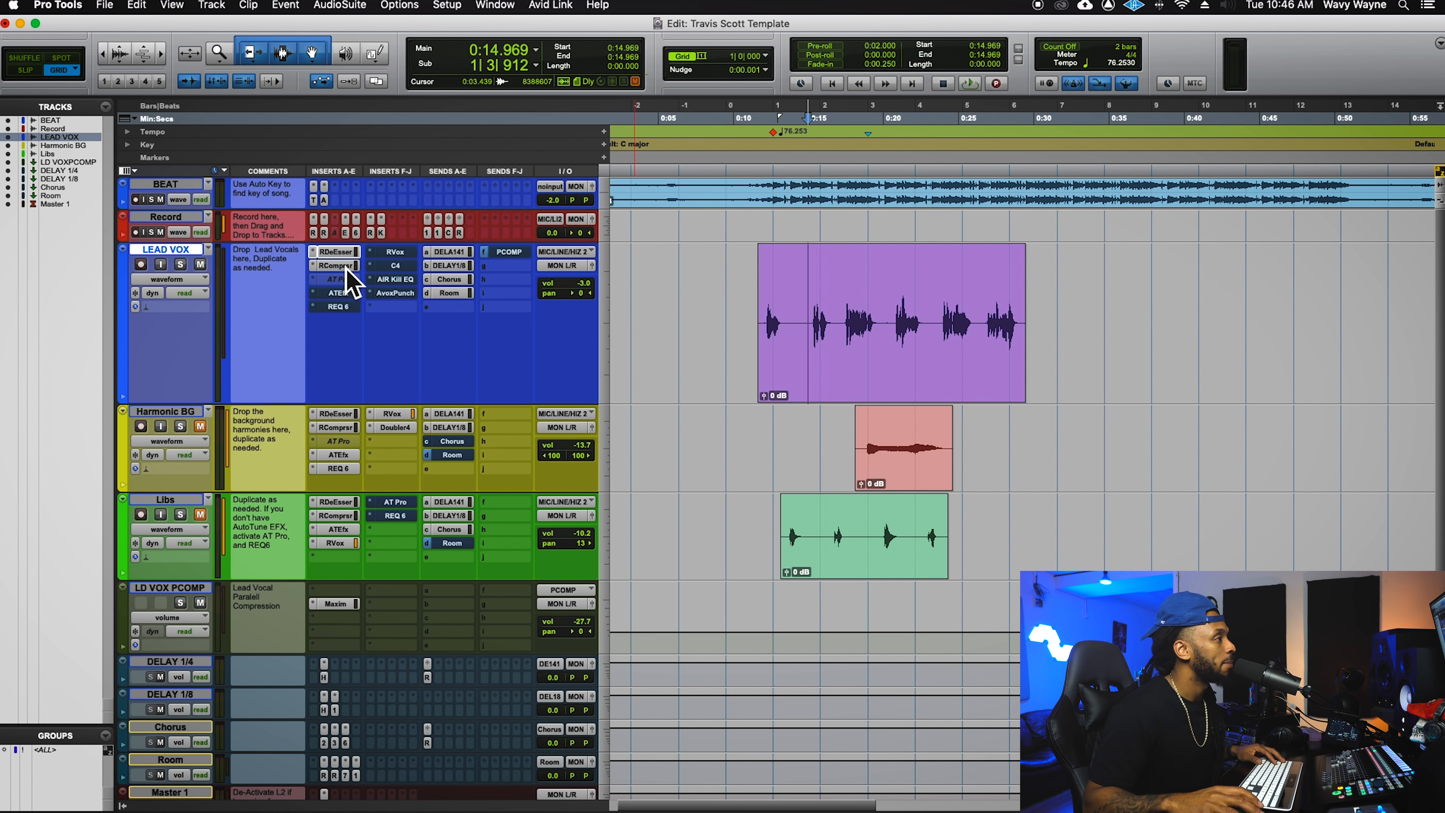
- Open the LEAD VOX RCompressor (threshold -13.2, ratio 5.84, release 259) and play the vocal through it
{"action": "left_click", "coordinate": [344, 266]}
{"action": "left_click_drag", "start_coordinate": [750, 284], "coordinate": [510, 170]}
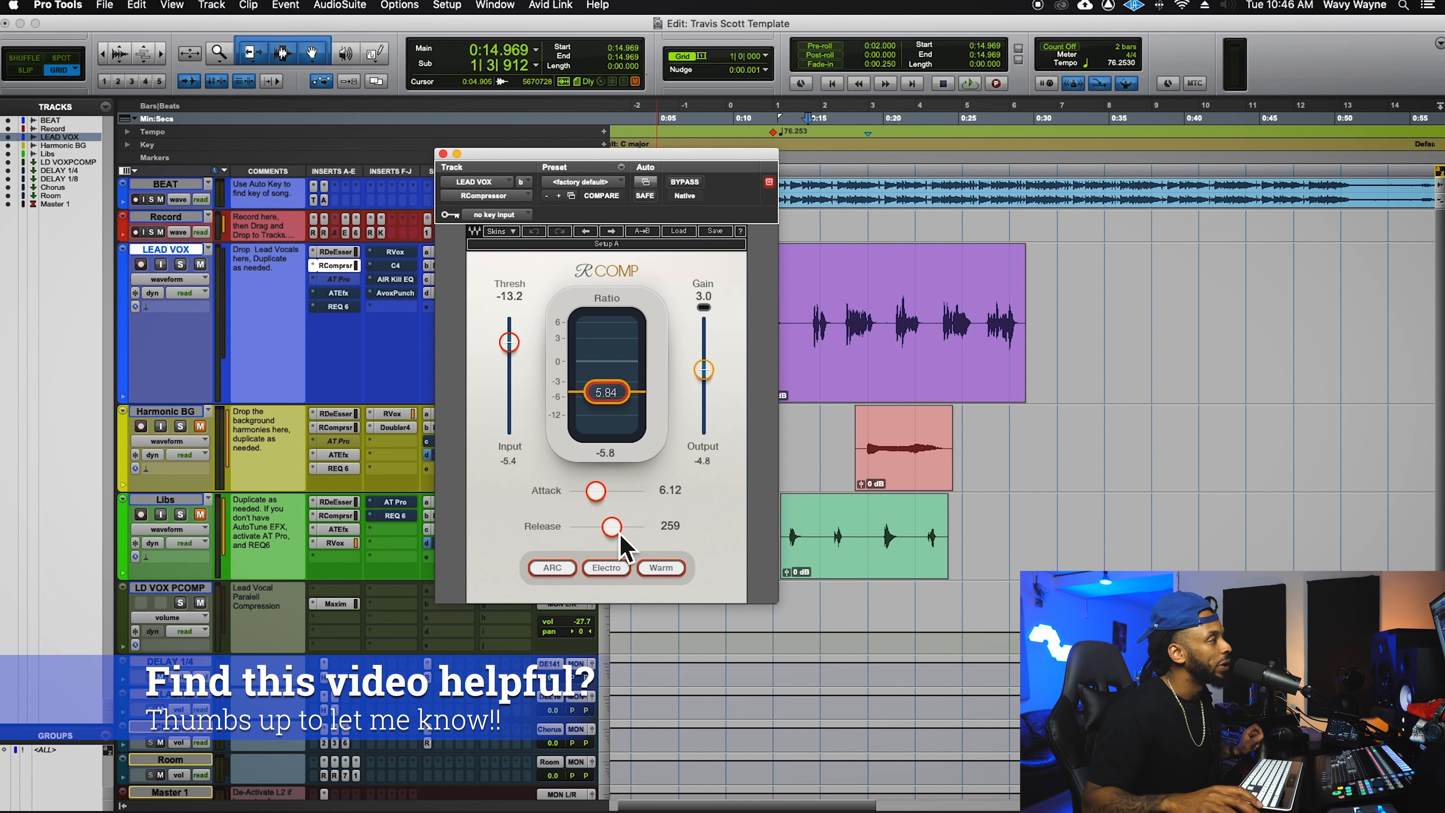
{"action": "left_click_drag", "start_coordinate": [681, 170], "coordinate": [660, 168]}
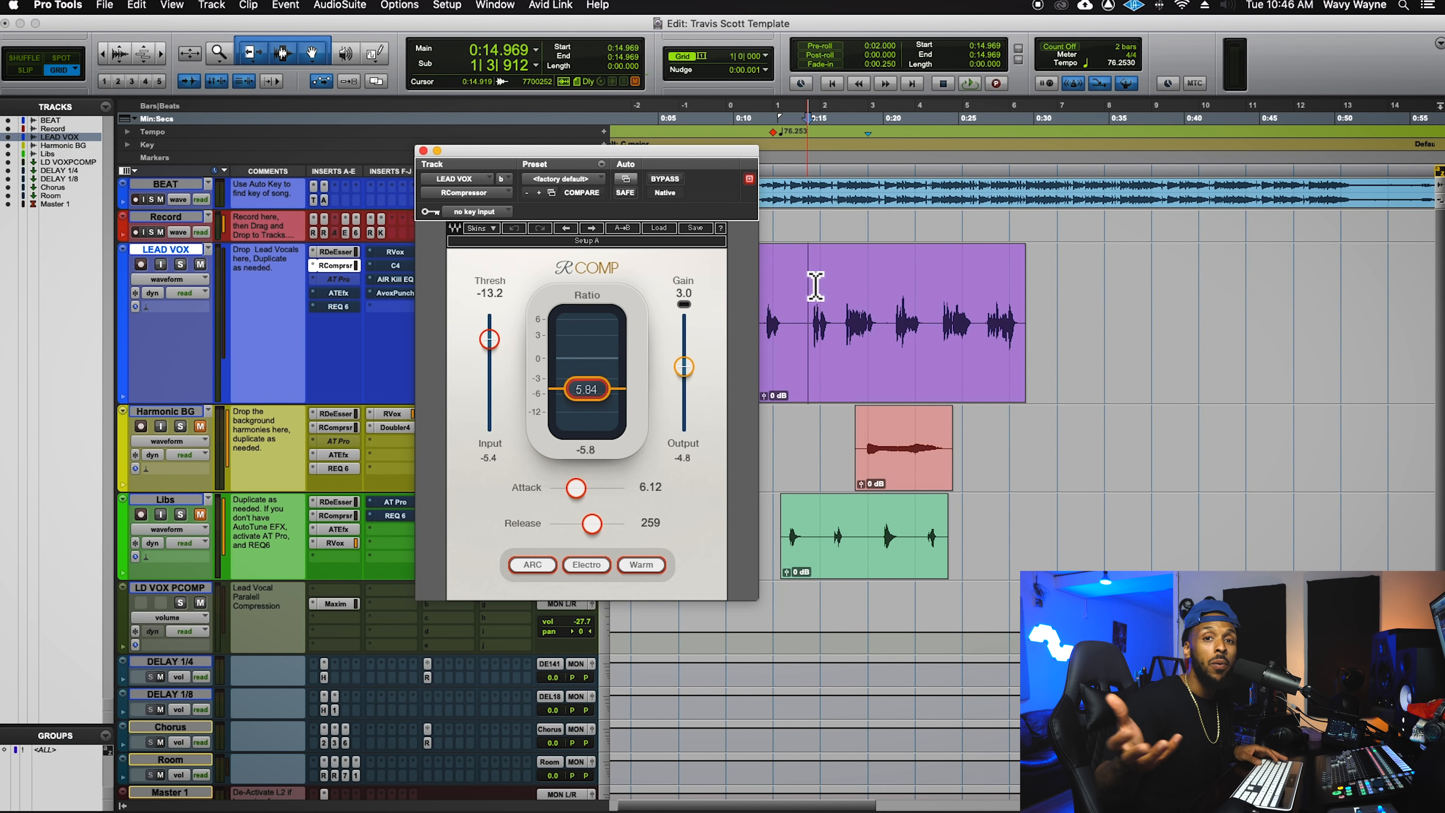
{"action": "key", "text": "space"}
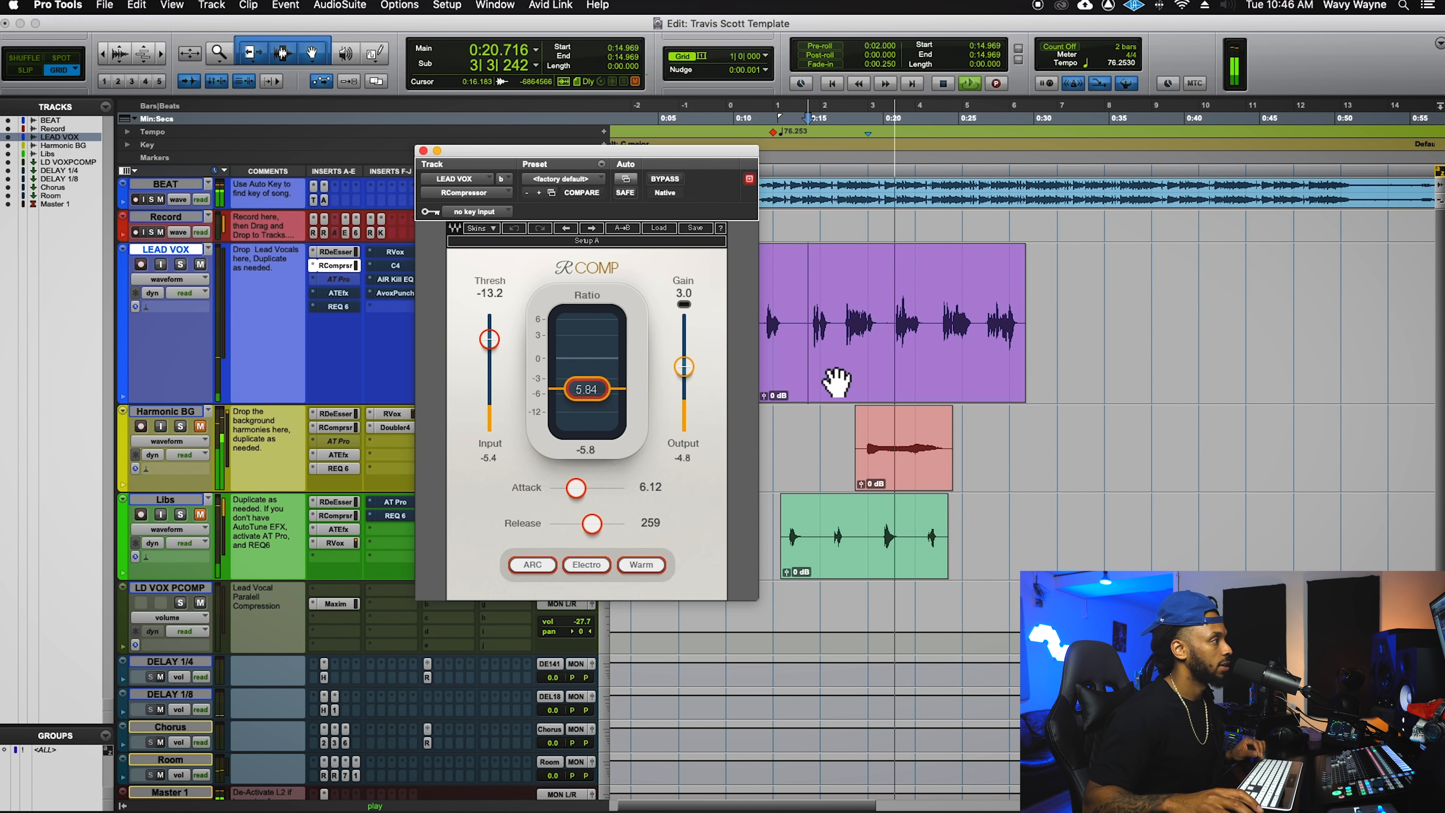
{"action": "key", "text": "space"}
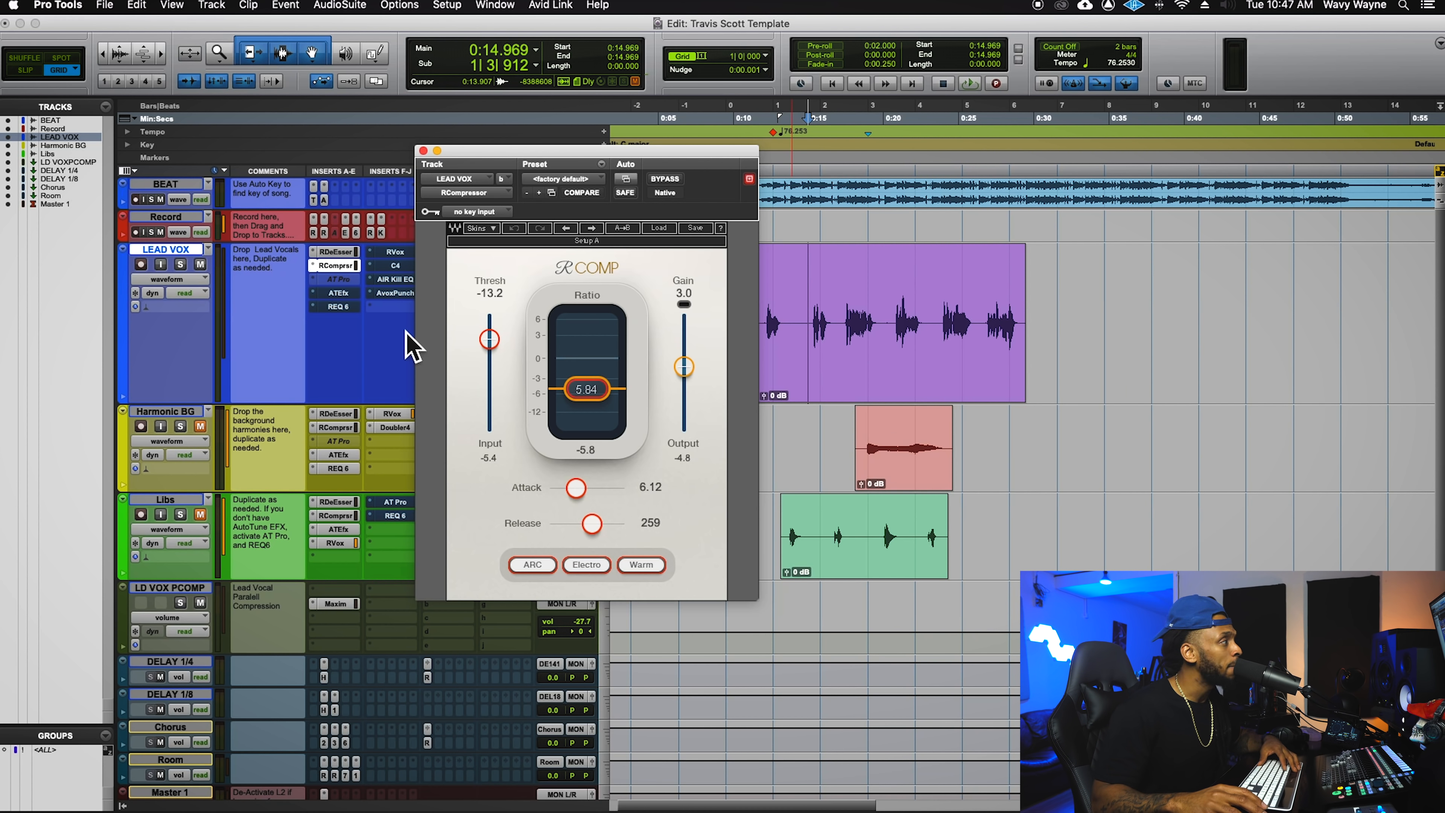
{"action": "left_click", "coordinate": [353, 301]}
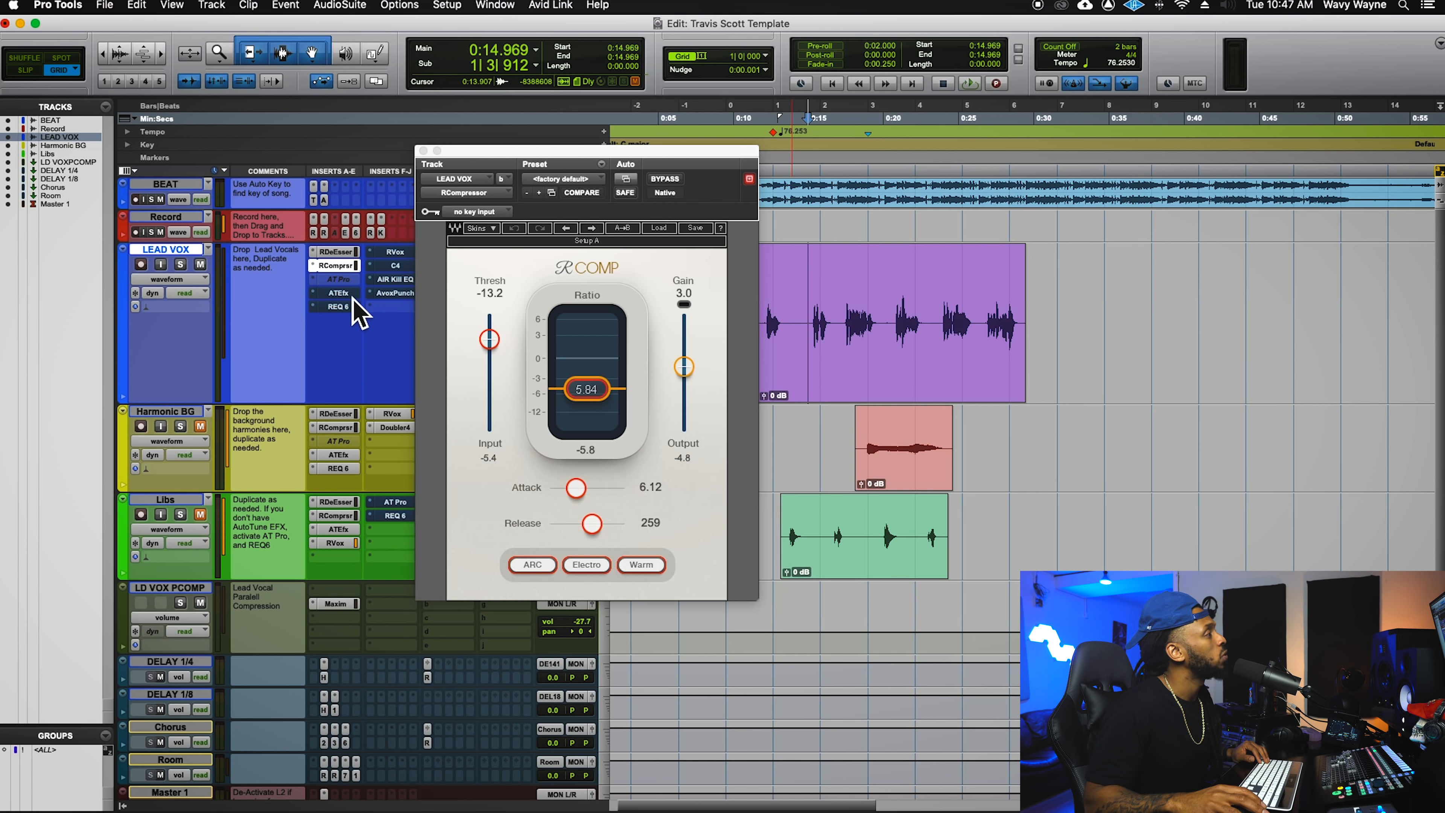
- Review the LEAD VOX Auto-Tune EFX+ settings (retune speed 0), then close its window
{"action": "left_click", "coordinate": [348, 294]}
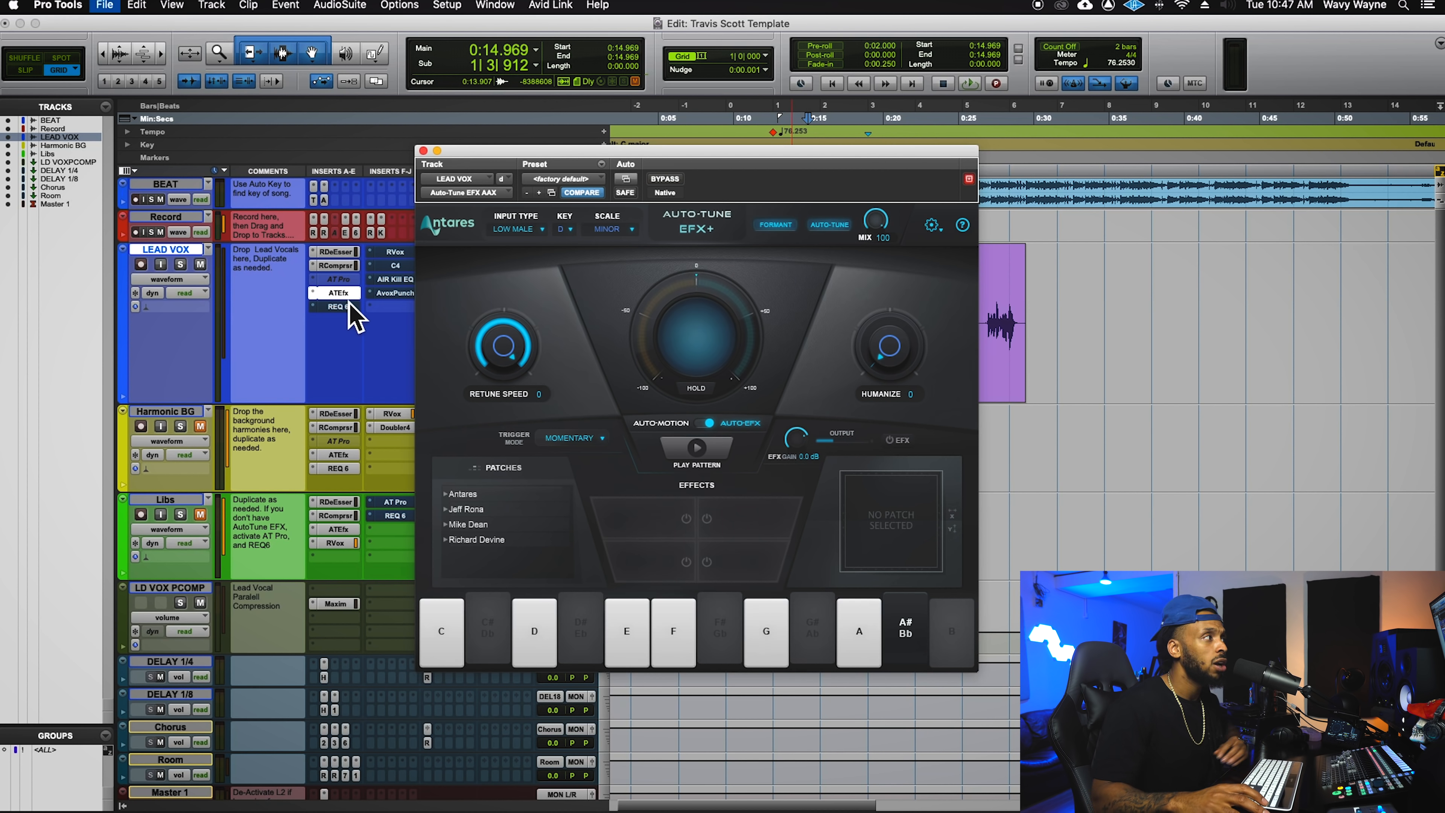
{"action": "left_click_drag", "start_coordinate": [657, 153], "coordinate": [683, 101]}
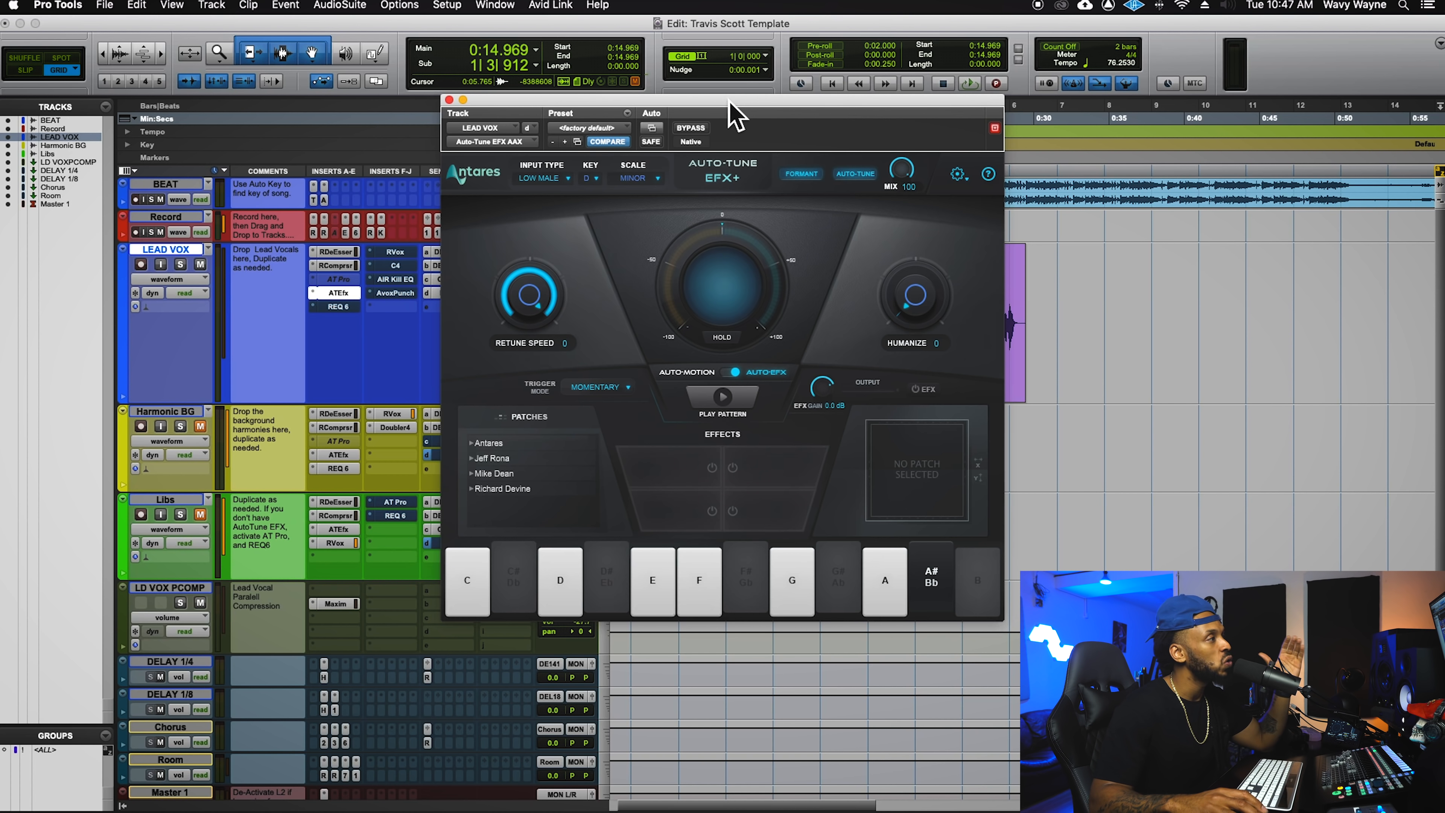
{"action": "left_click_drag", "start_coordinate": [734, 105], "coordinate": [840, 103]}
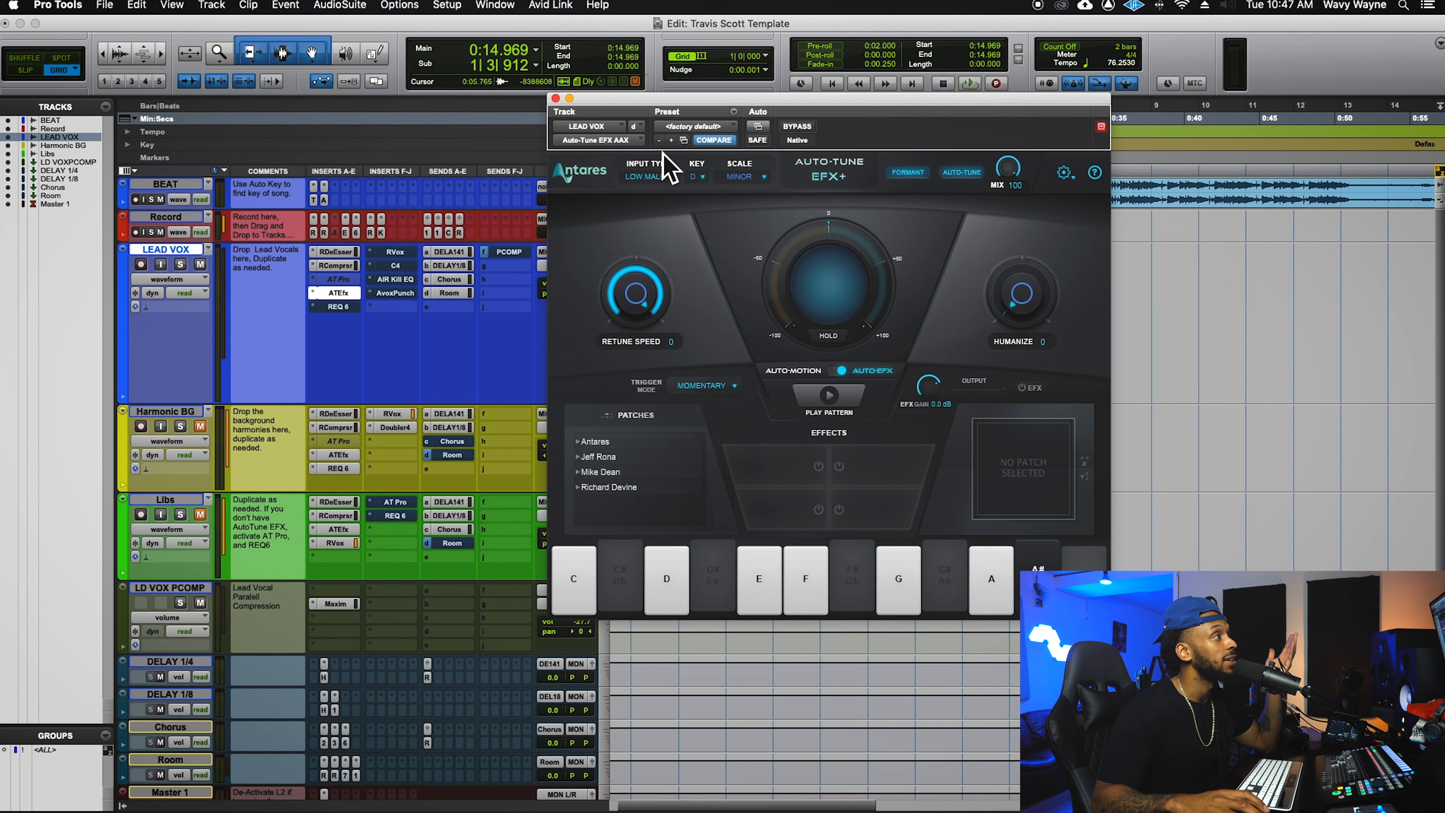
{"action": "left_click_drag", "start_coordinate": [676, 106], "coordinate": [731, 110]}
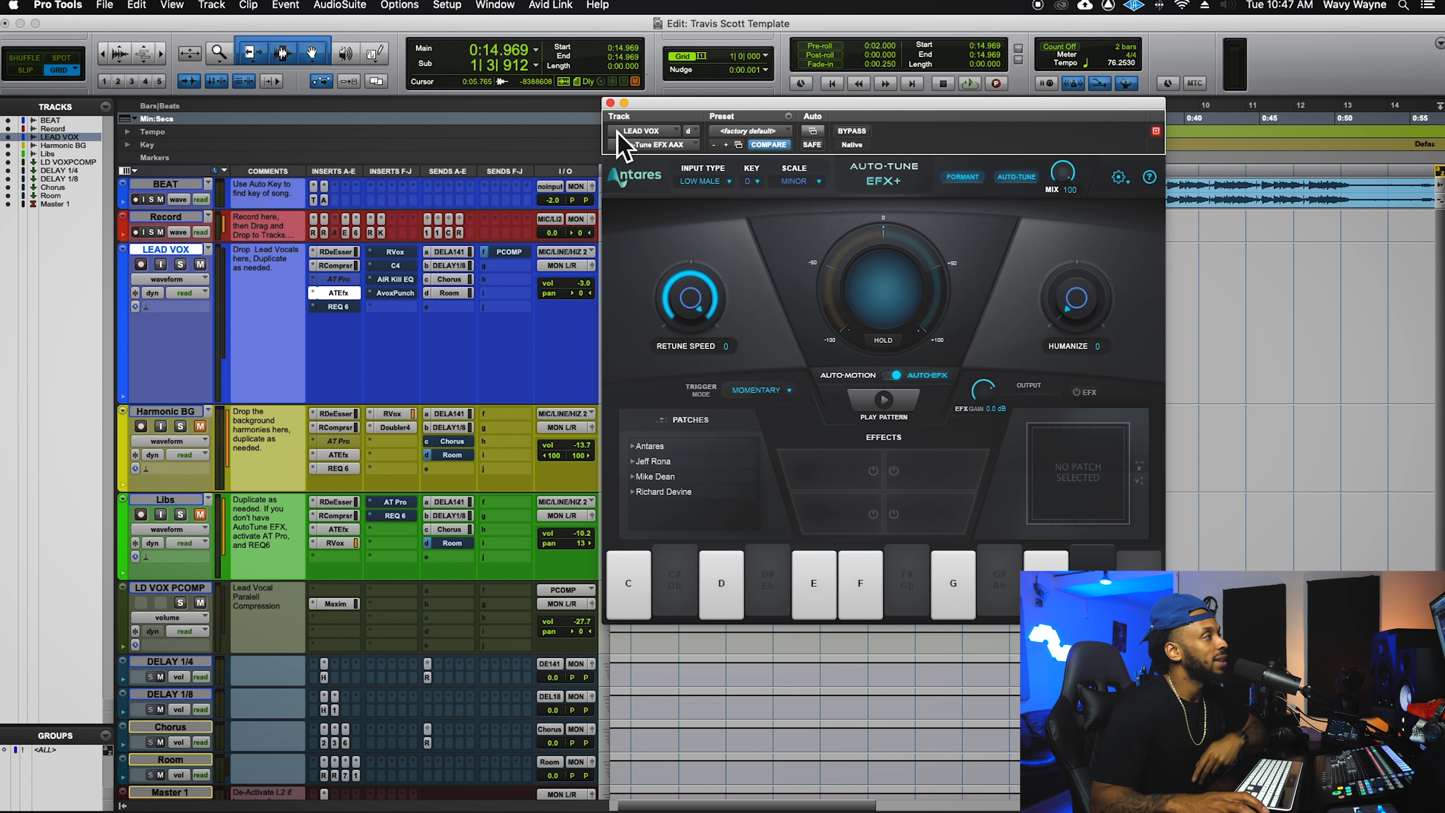
{"action": "left_click_drag", "start_coordinate": [659, 104], "coordinate": [649, 105]}
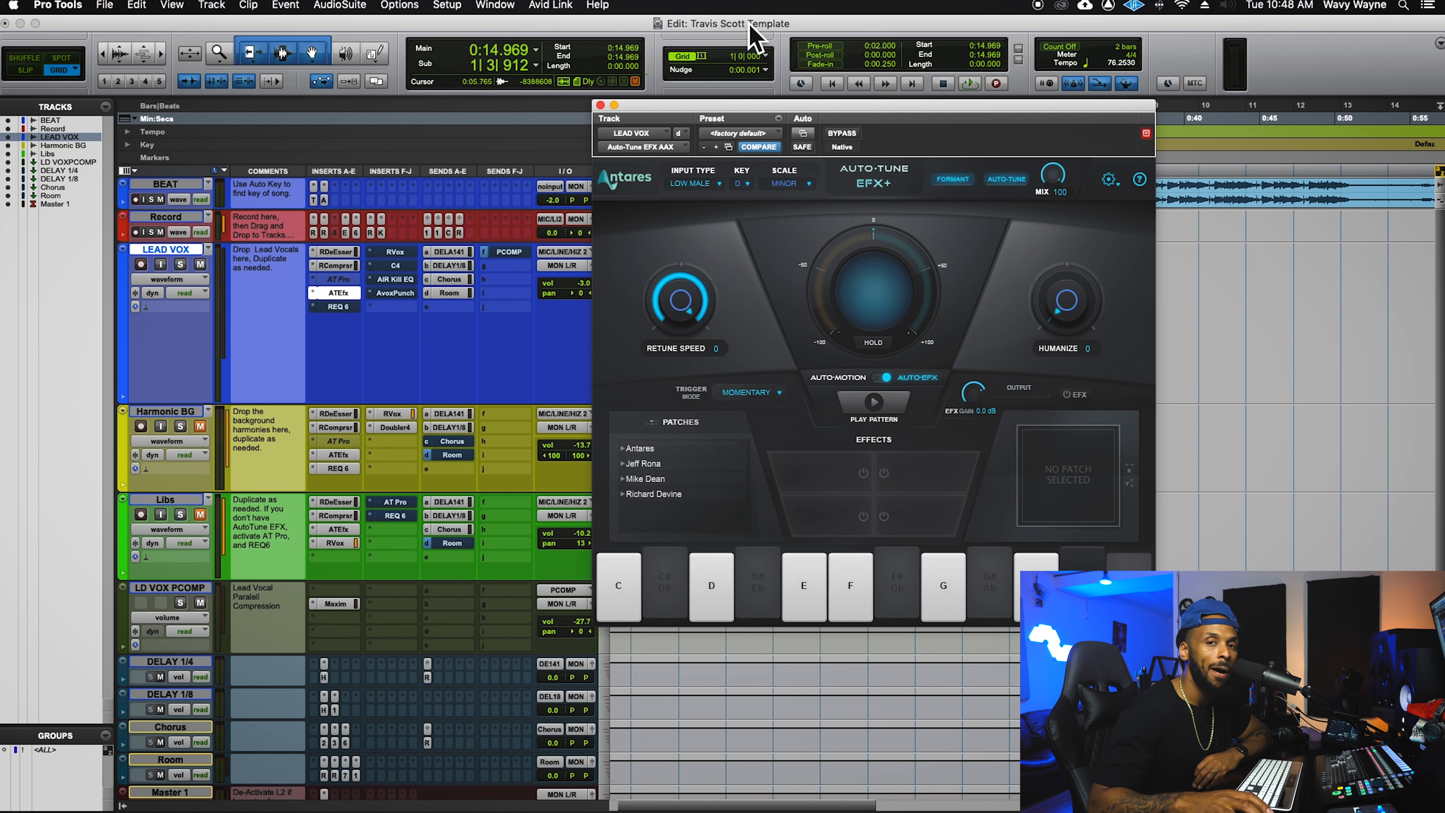
{"action": "left_click", "coordinate": [600, 104]}
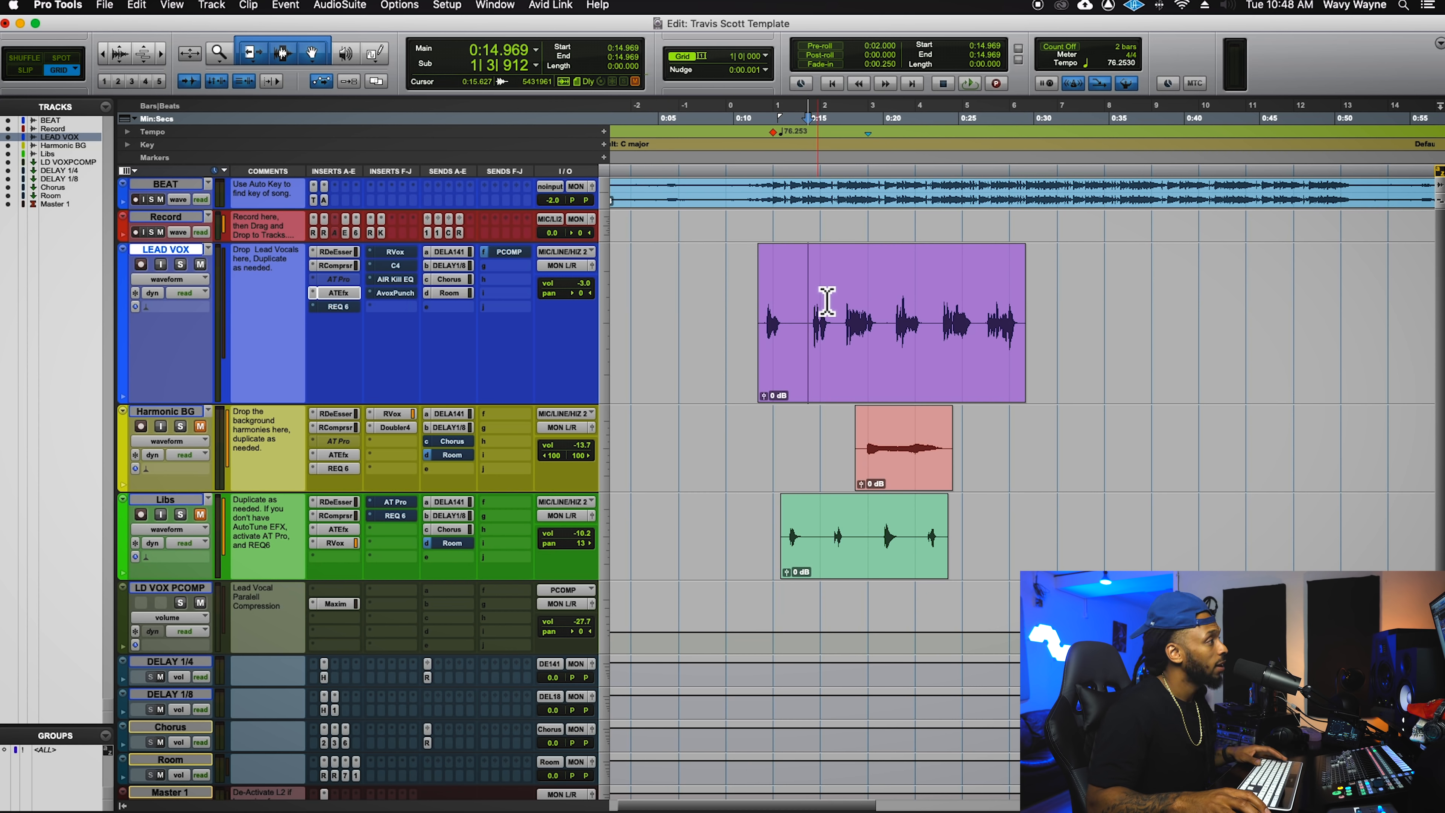
- Play the lead vocal soloed with Shift+S, stop, and open the LEAD VOX REQ 6 equalizer
{"action": "key", "text": "space"}
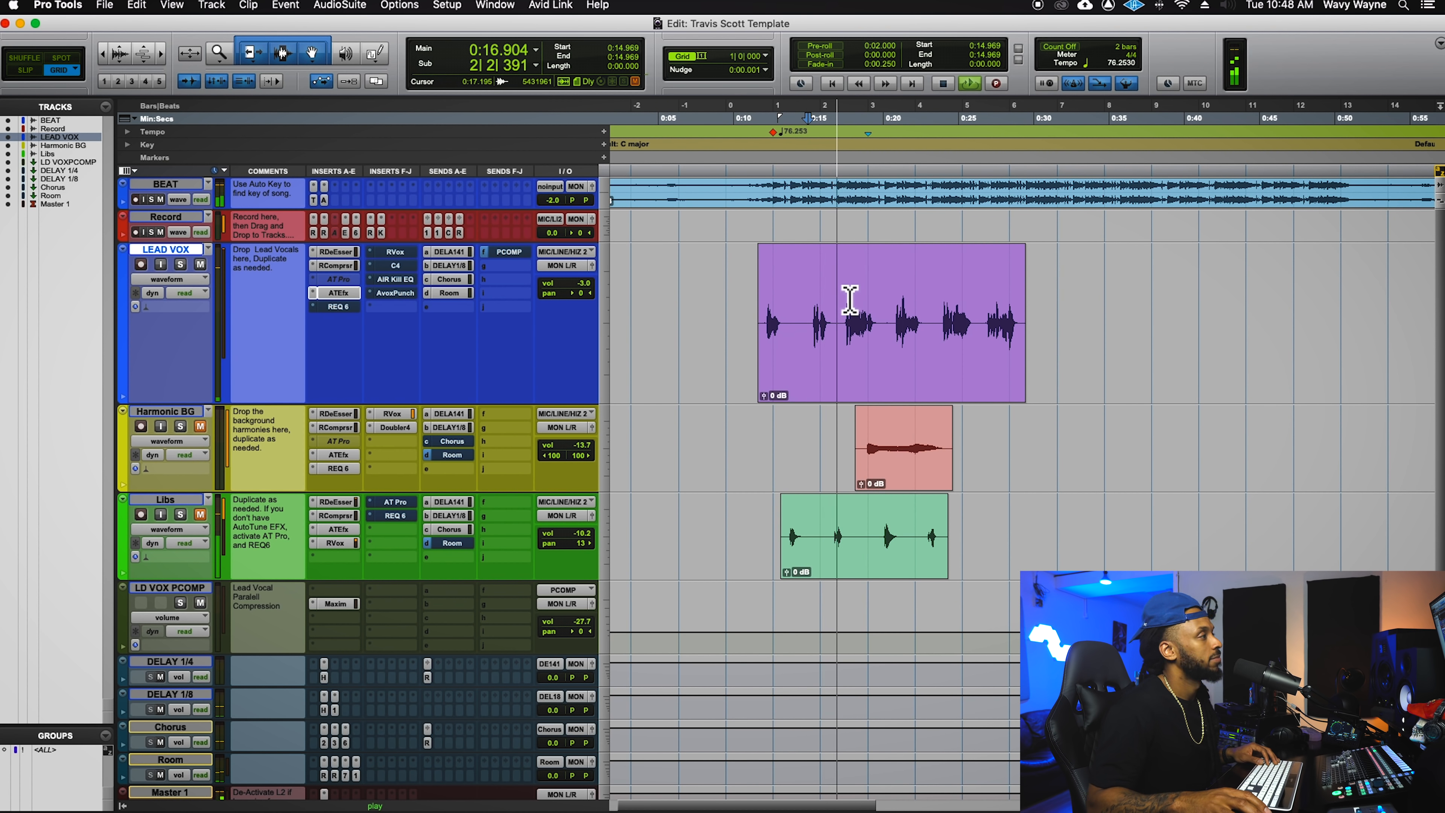
{"action": "key", "text": "shift+s"}
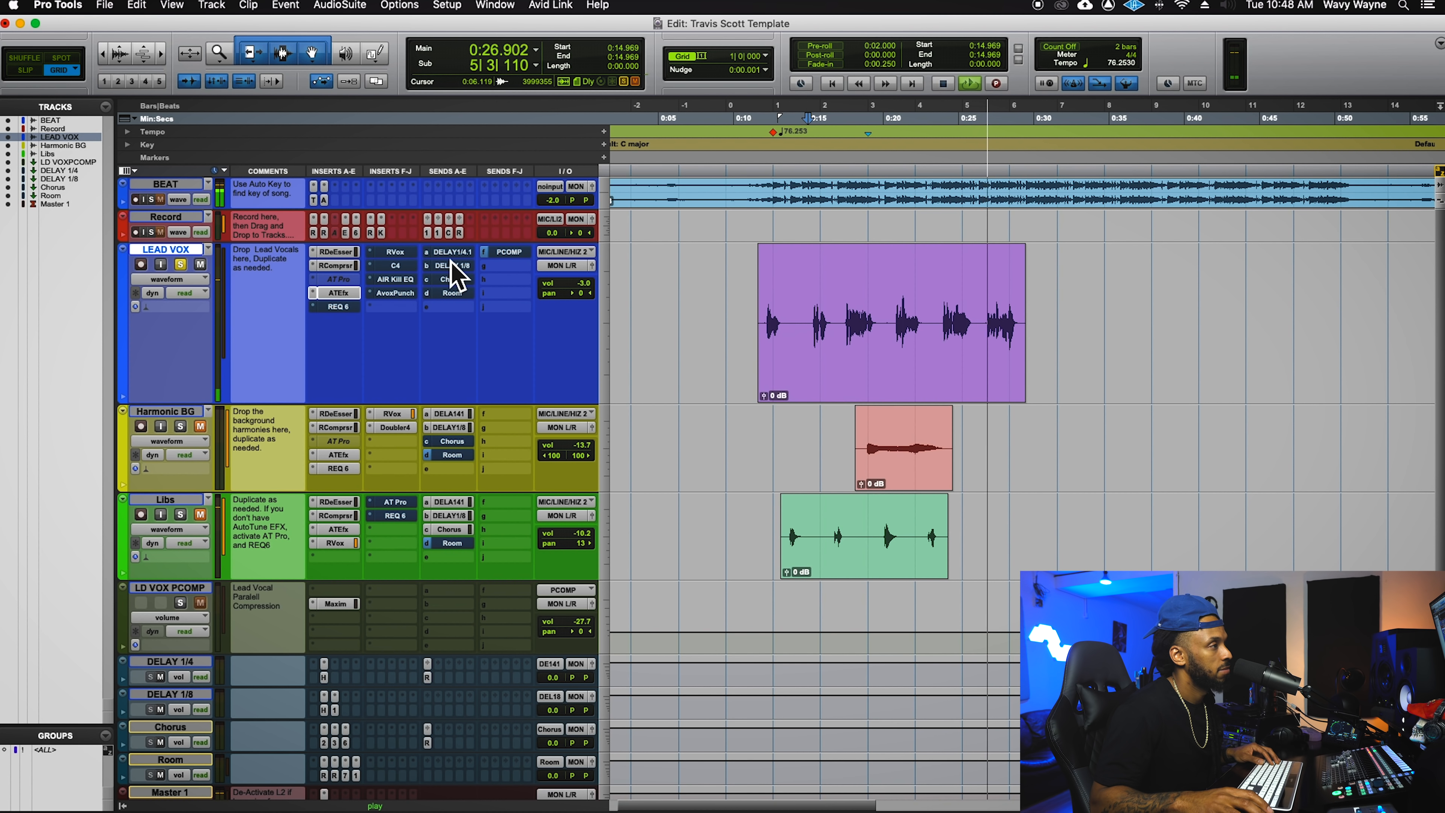
{"action": "key", "text": "space"}
{"action": "left_click", "coordinate": [338, 307]}
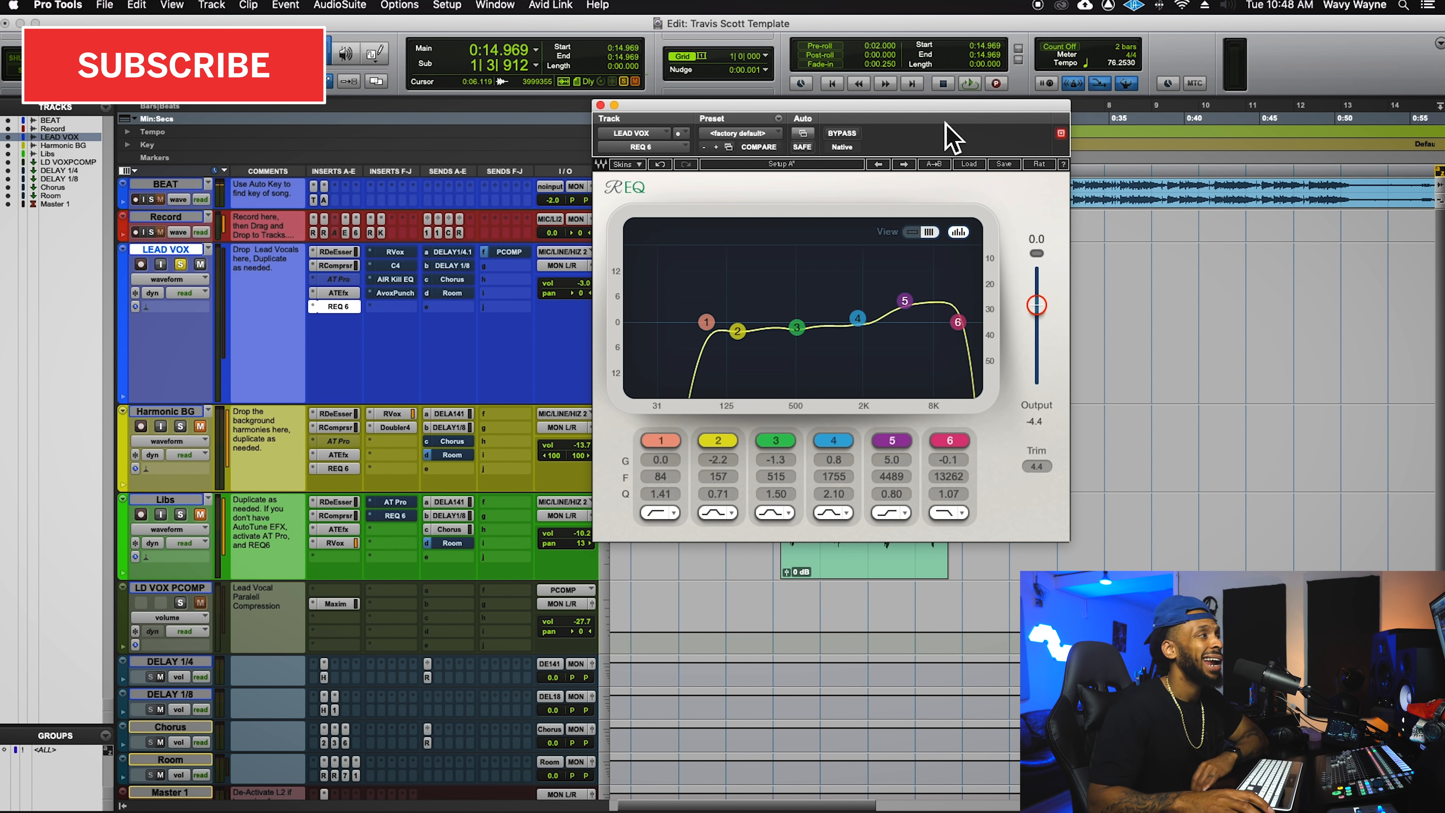
- Position the REQ 6 window showing the 2.2 dB cut at 157 Hz and -4.4 output
{"action": "left_click_drag", "start_coordinate": [944, 113], "coordinate": [939, 118]}
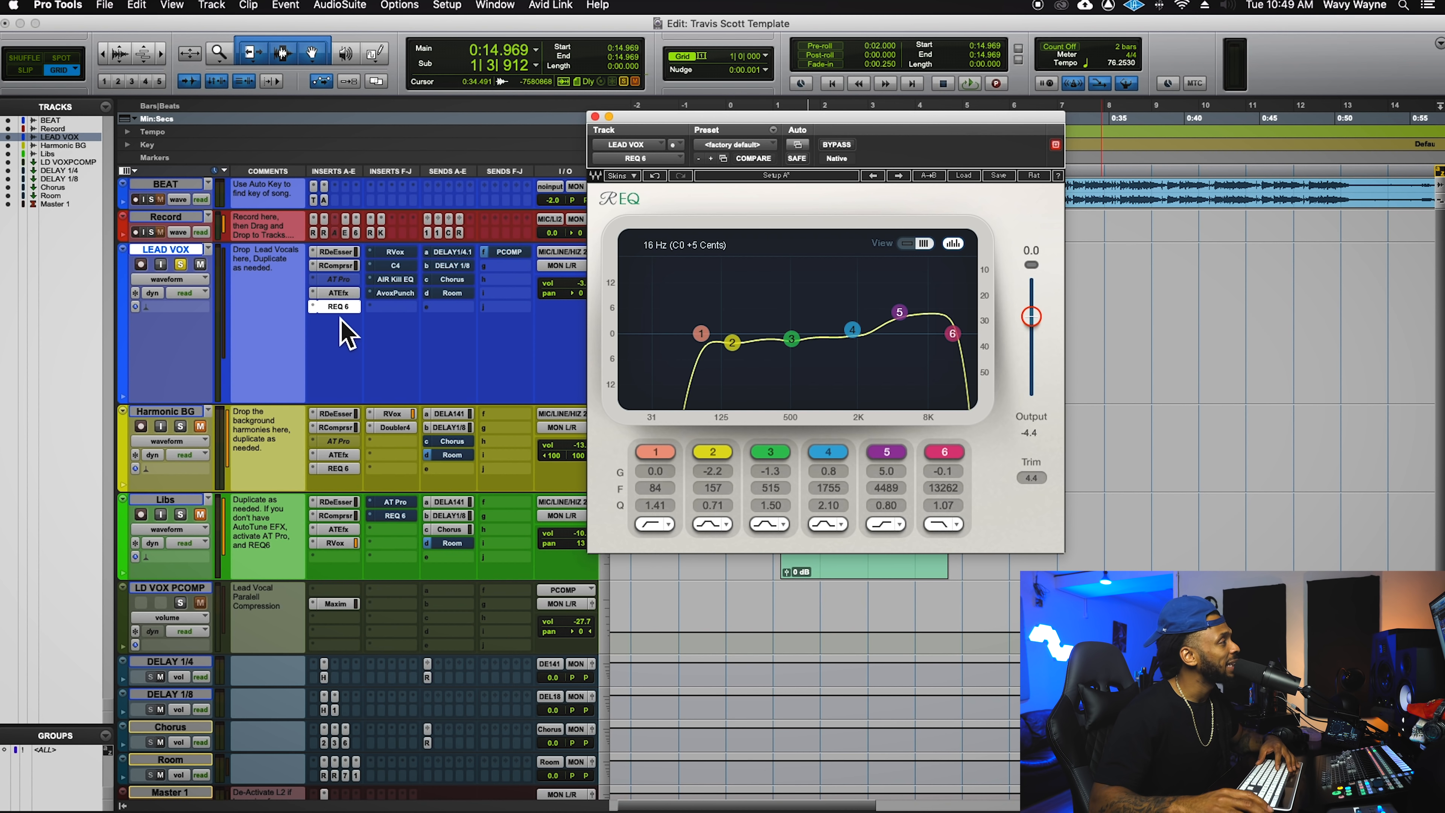
- Compare the lead vocal with REQ 6 bypassed and active, then open the LEAD VOX RVox insert
{"action": "left_click_drag", "start_coordinate": [697, 135], "coordinate": [978, 85]}
{"action": "key", "text": "space"}
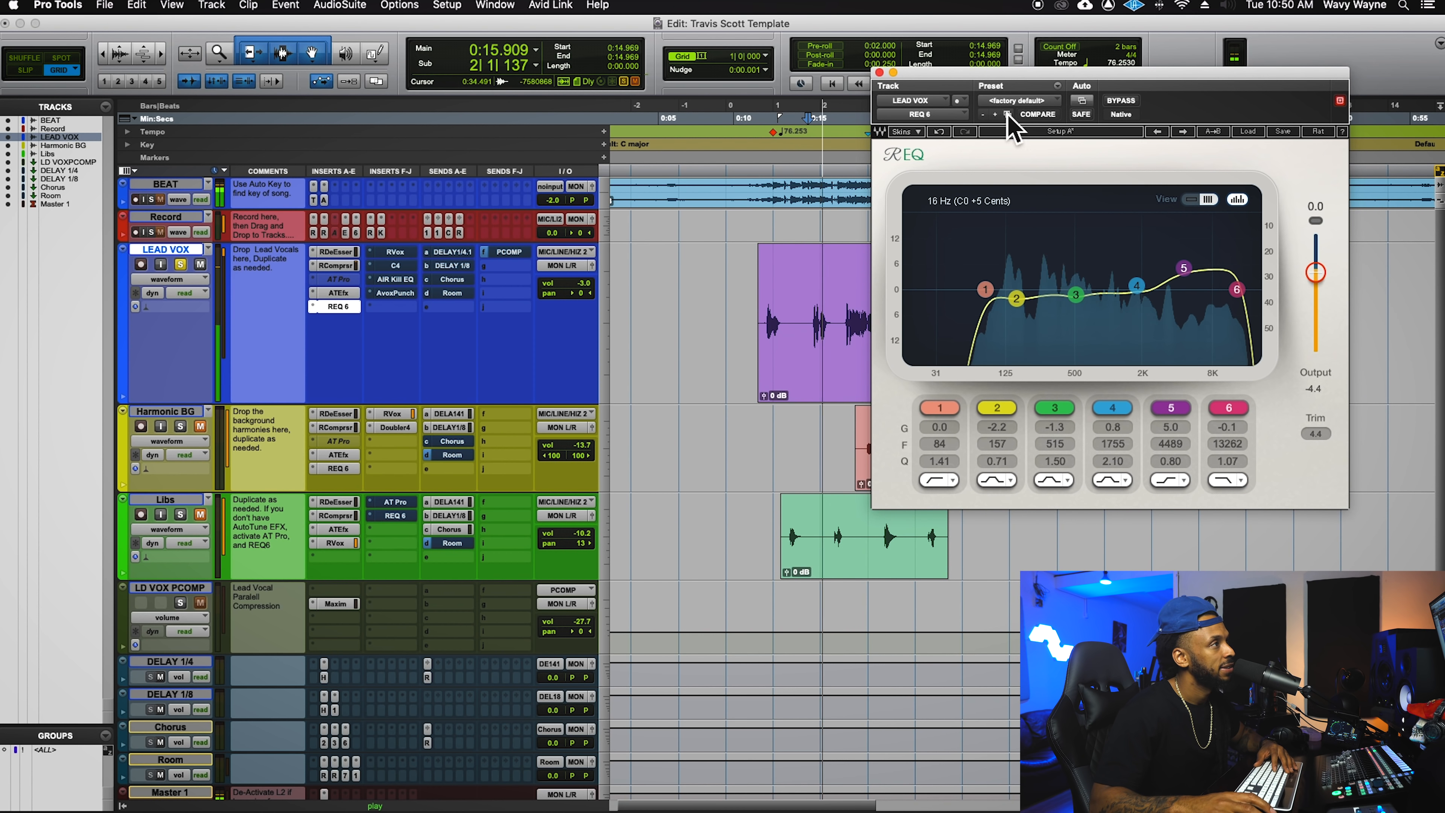
{"action": "left_click_drag", "start_coordinate": [1145, 100], "coordinate": [992, 365]}
{"action": "key", "text": "space"}
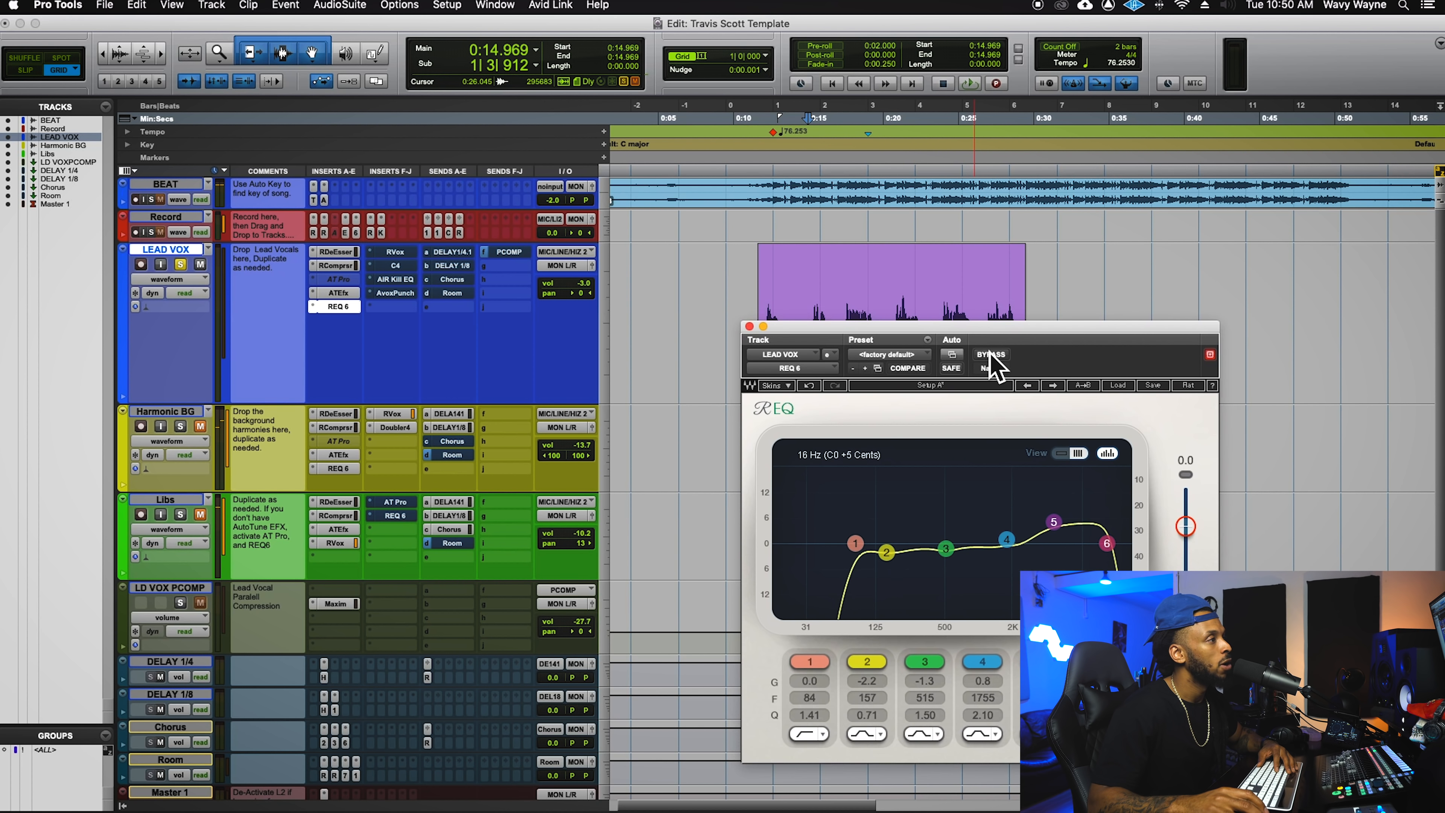
{"action": "left_click", "coordinate": [993, 354]}
{"action": "key", "text": "space"}
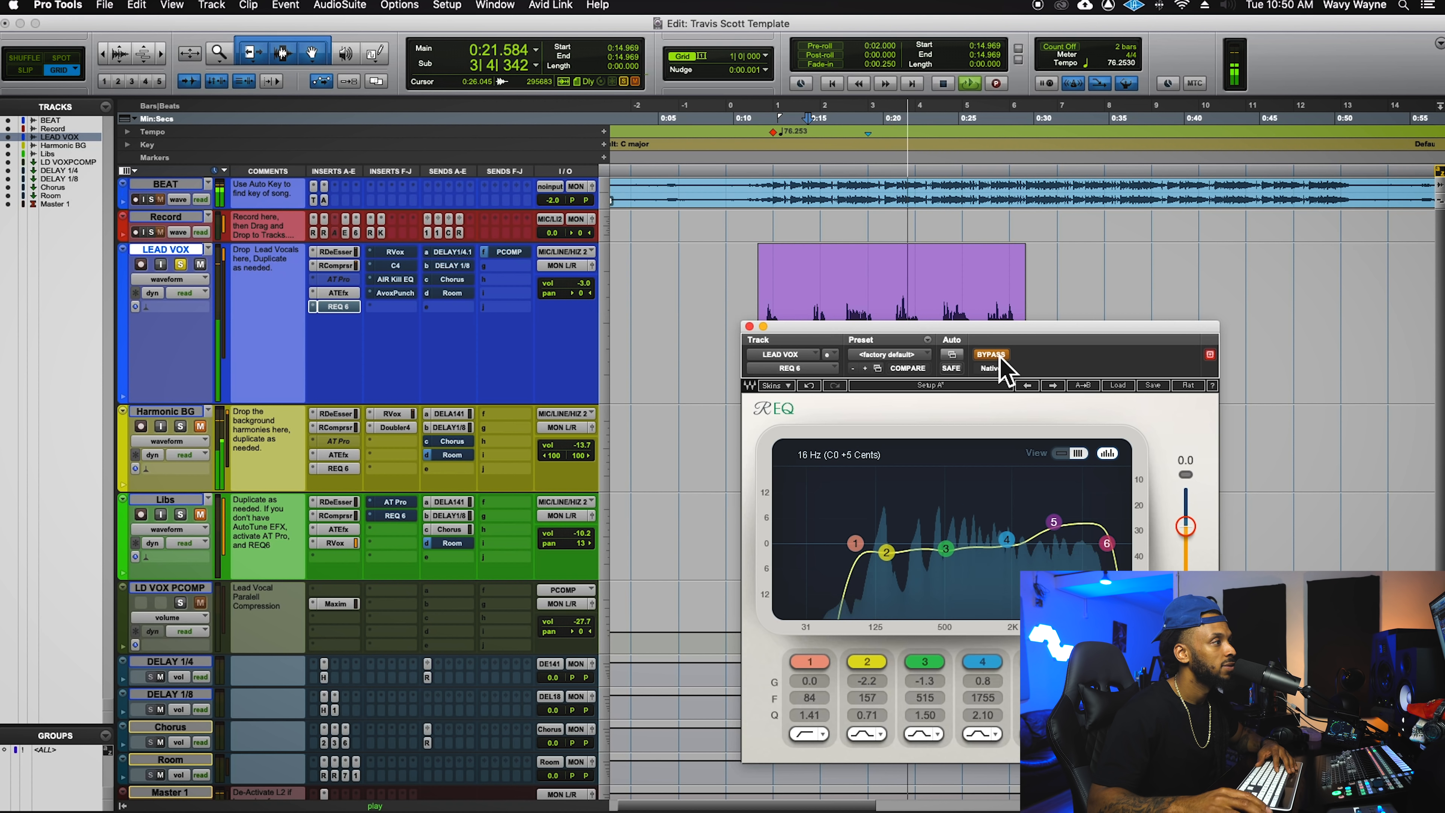
{"action": "left_click", "coordinate": [993, 354]}
{"action": "key", "text": "space"}
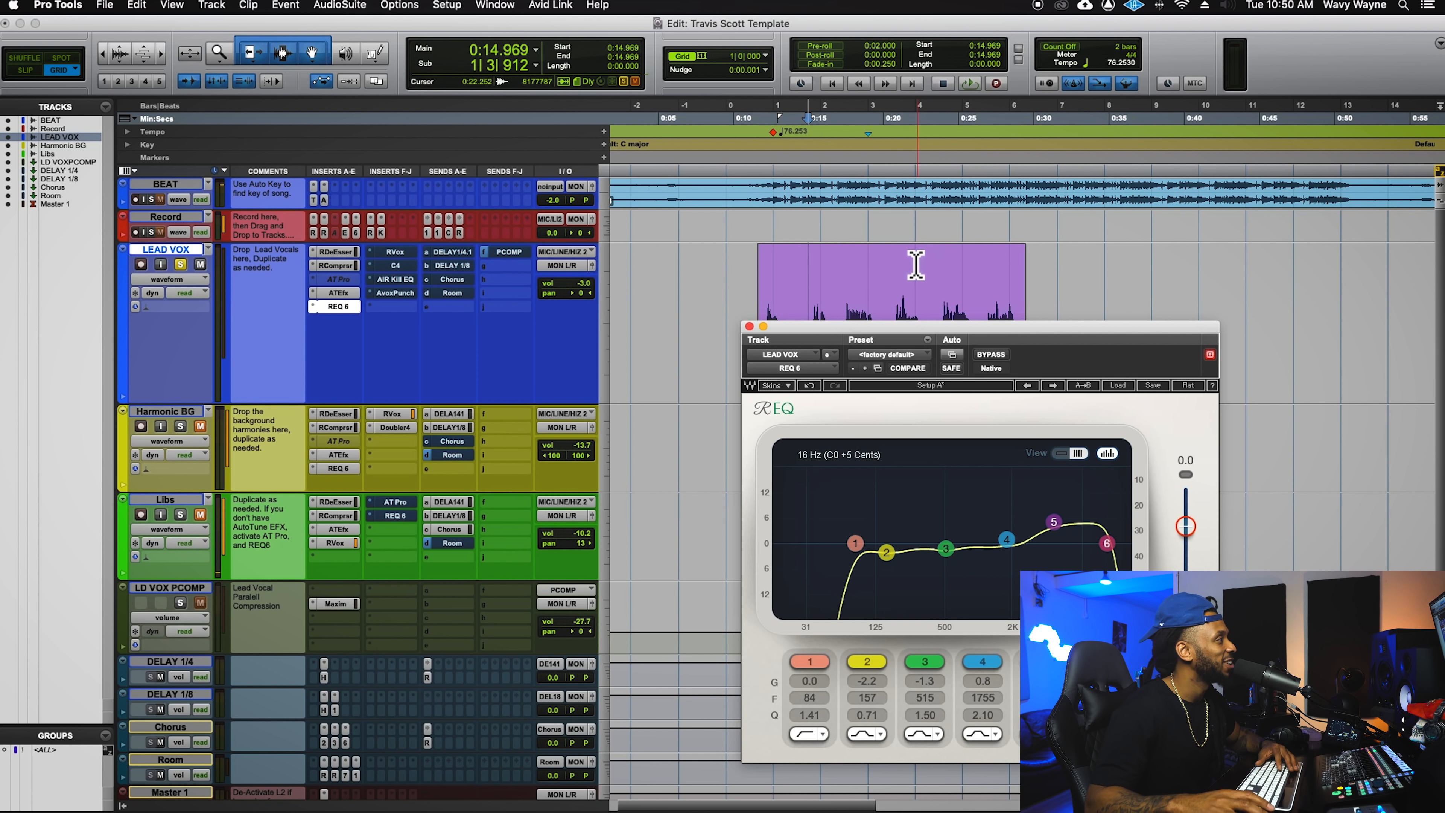
{"action": "left_click", "coordinate": [404, 256]}
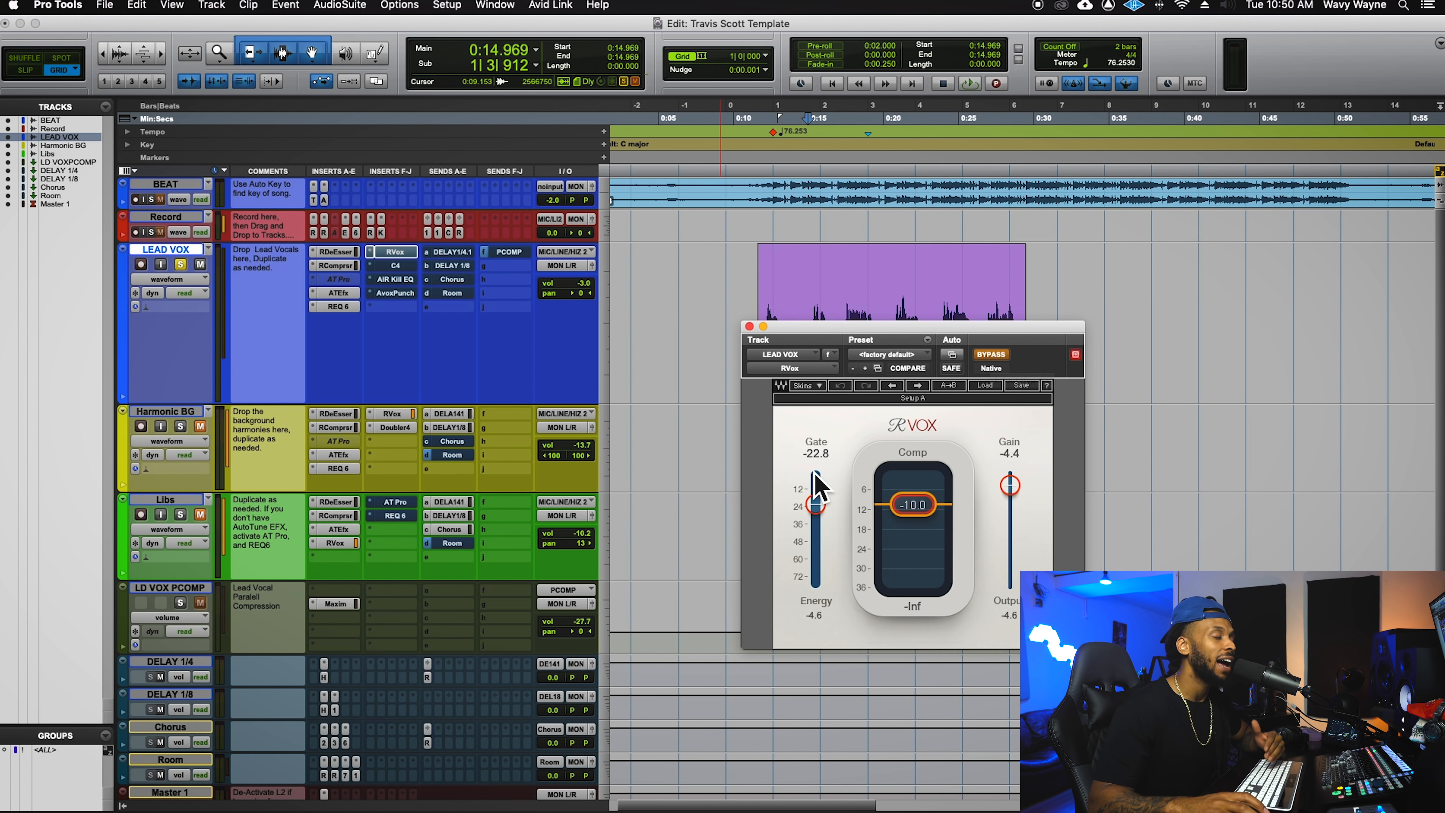
- During playback from 0:12.648, set the RVox gate to -22.1 and turn RVox on
{"action": "left_click_drag", "start_coordinate": [829, 328], "coordinate": [1165, 223]}
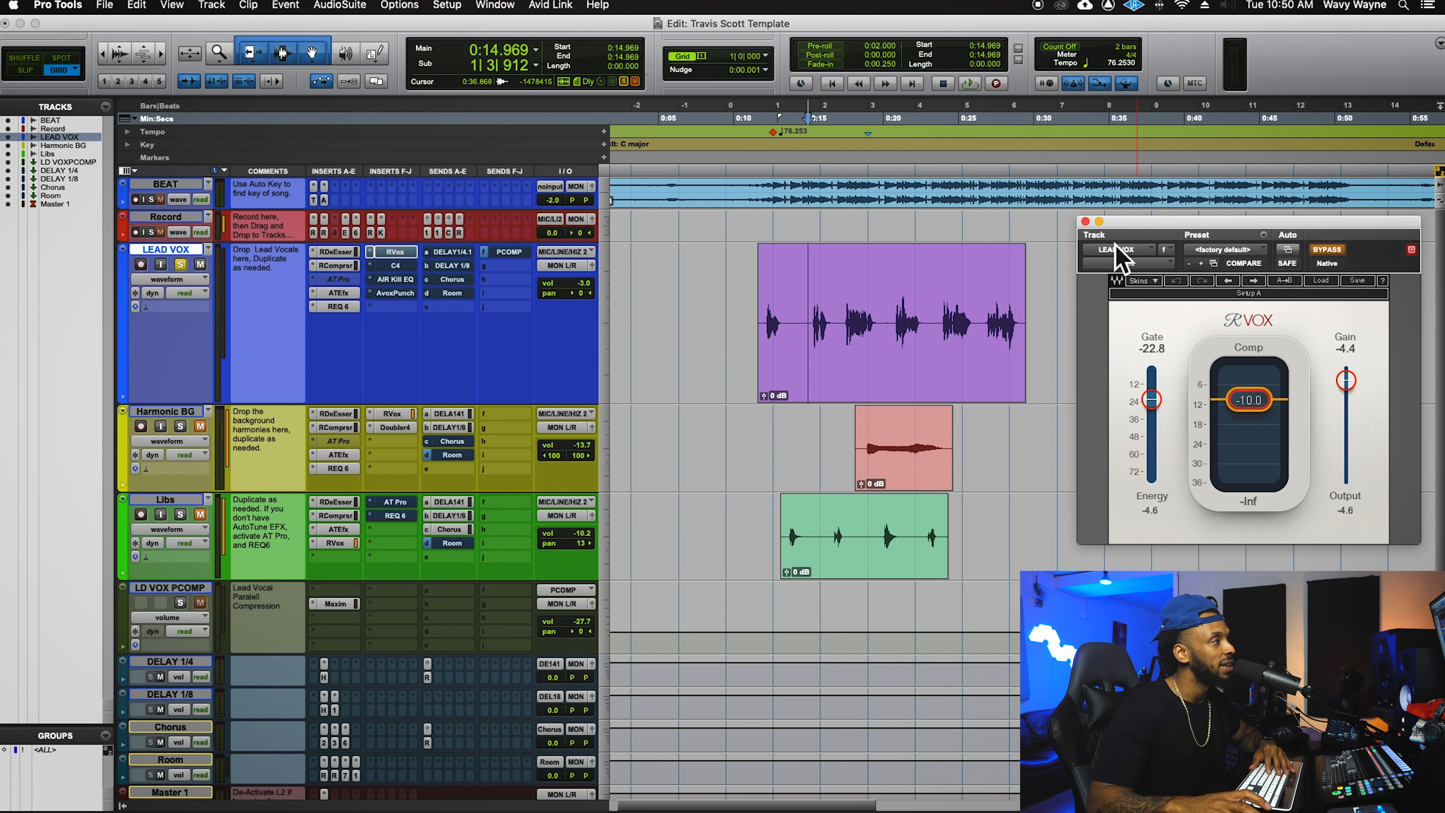
{"action": "left_click_drag", "start_coordinate": [778, 284], "coordinate": [808, 283]}
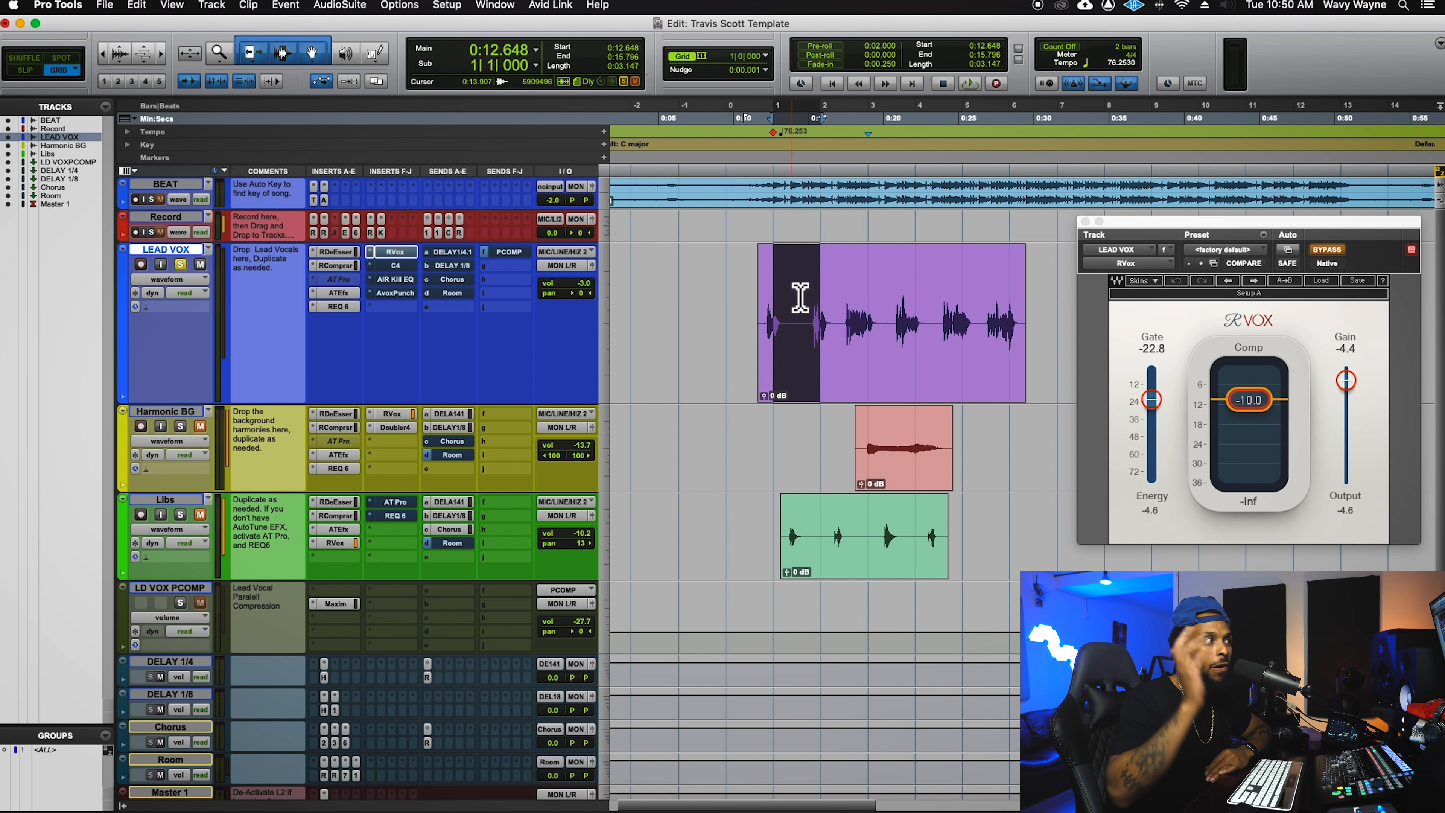
{"action": "left_click", "coordinate": [800, 293]}
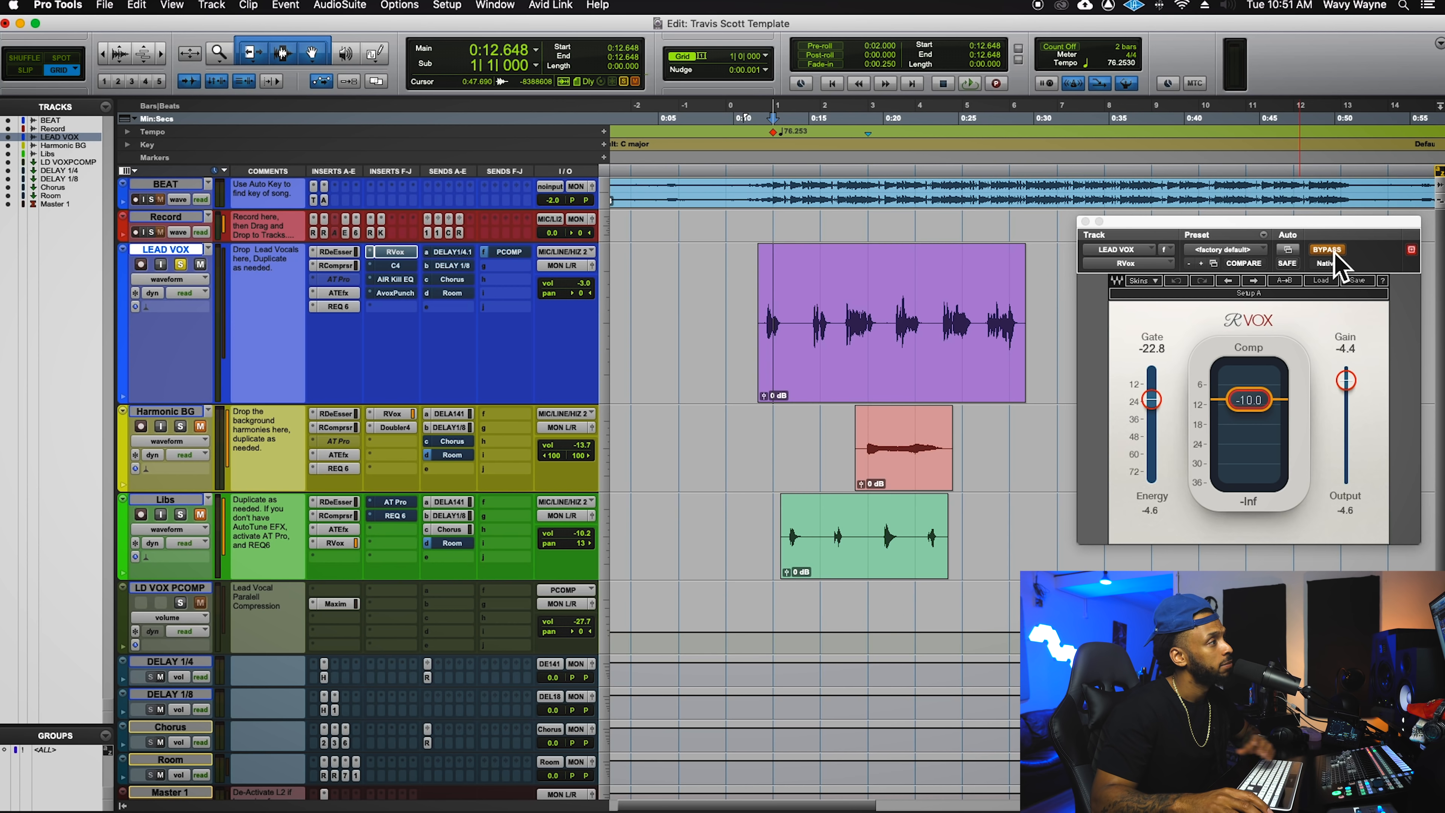
{"action": "key", "text": "space"}
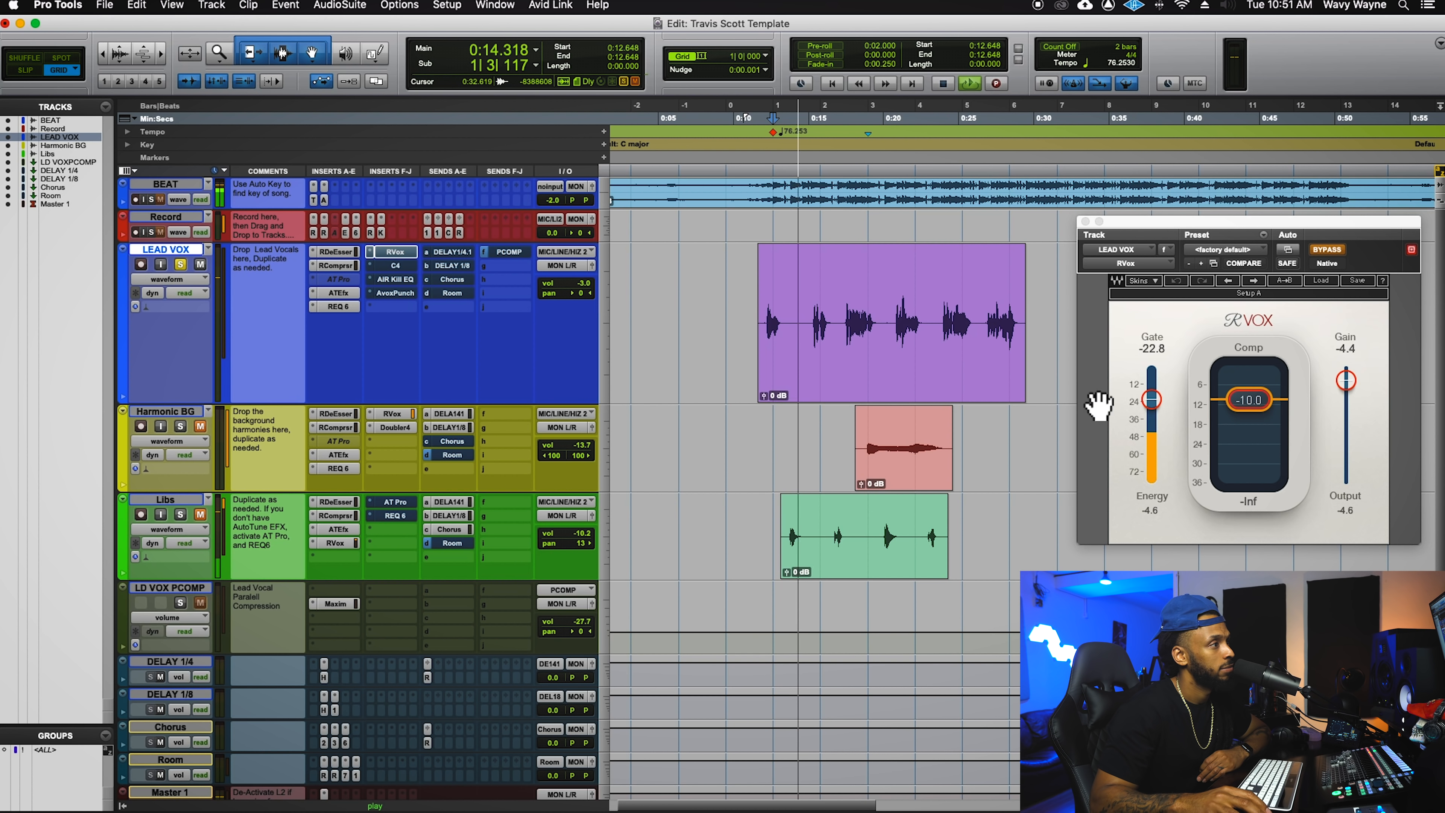
{"action": "left_click_drag", "start_coordinate": [1158, 403], "coordinate": [1158, 402]}
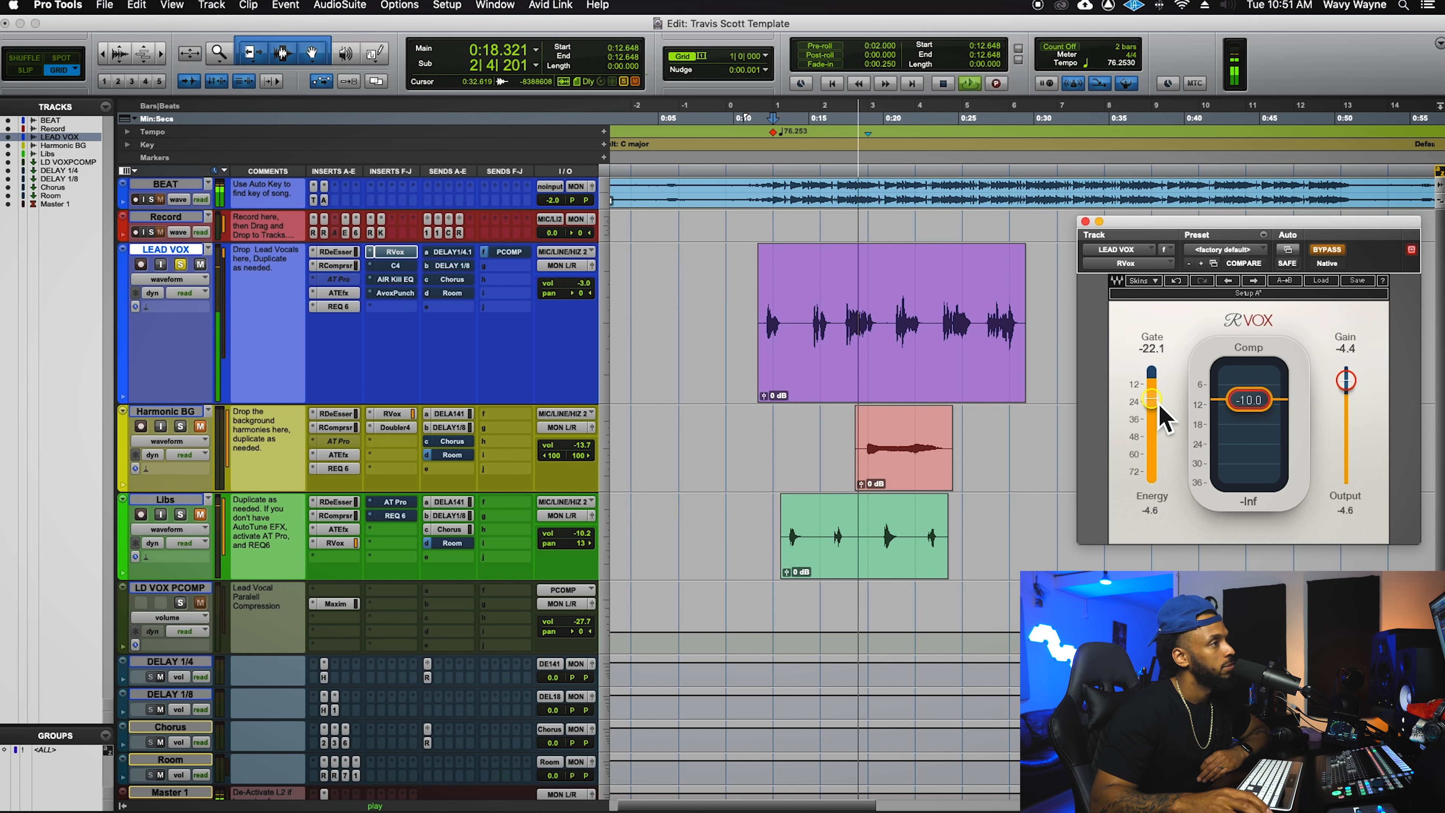
{"action": "left_click", "coordinate": [1326, 251]}
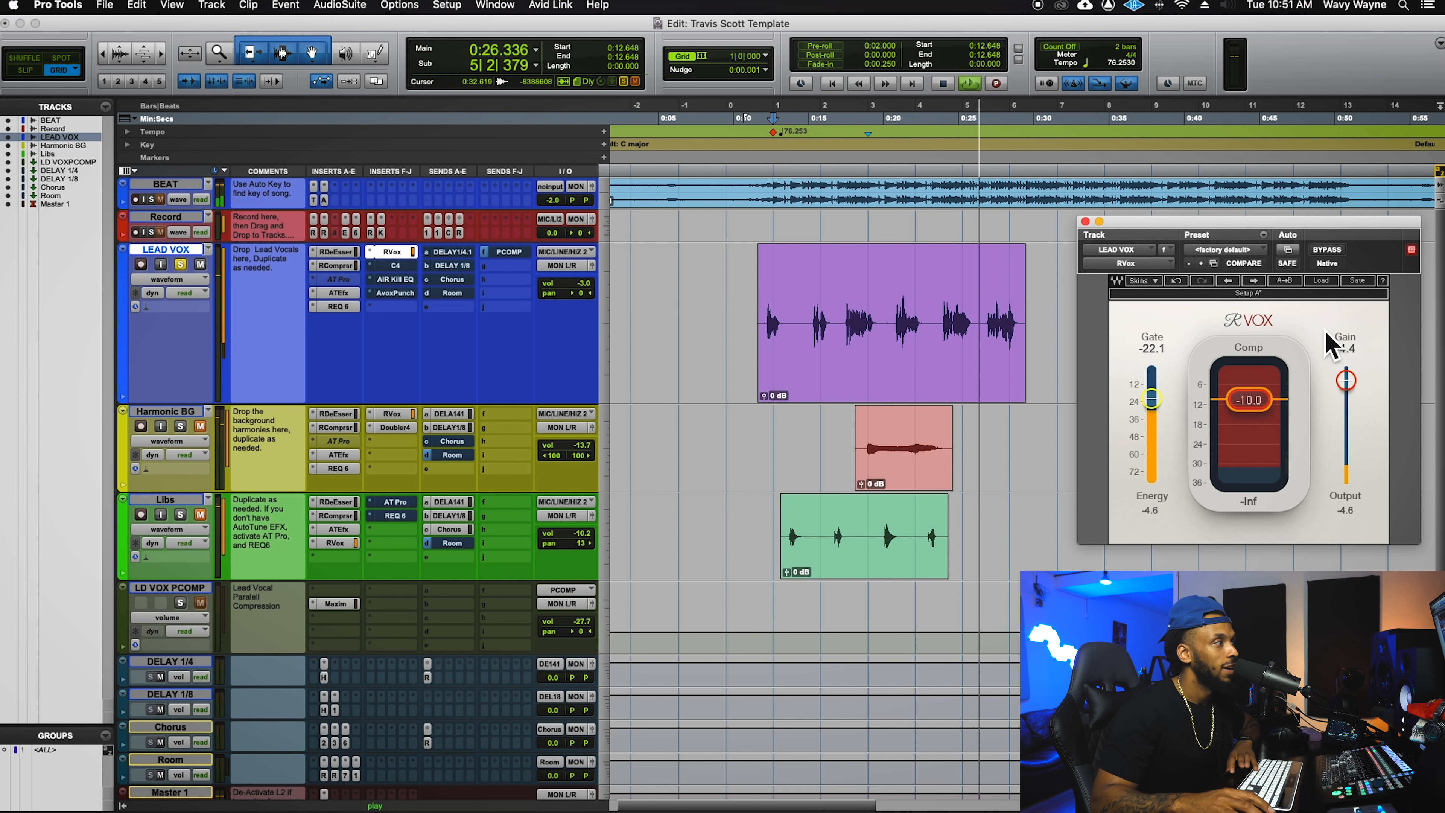
{"action": "key", "text": "space"}
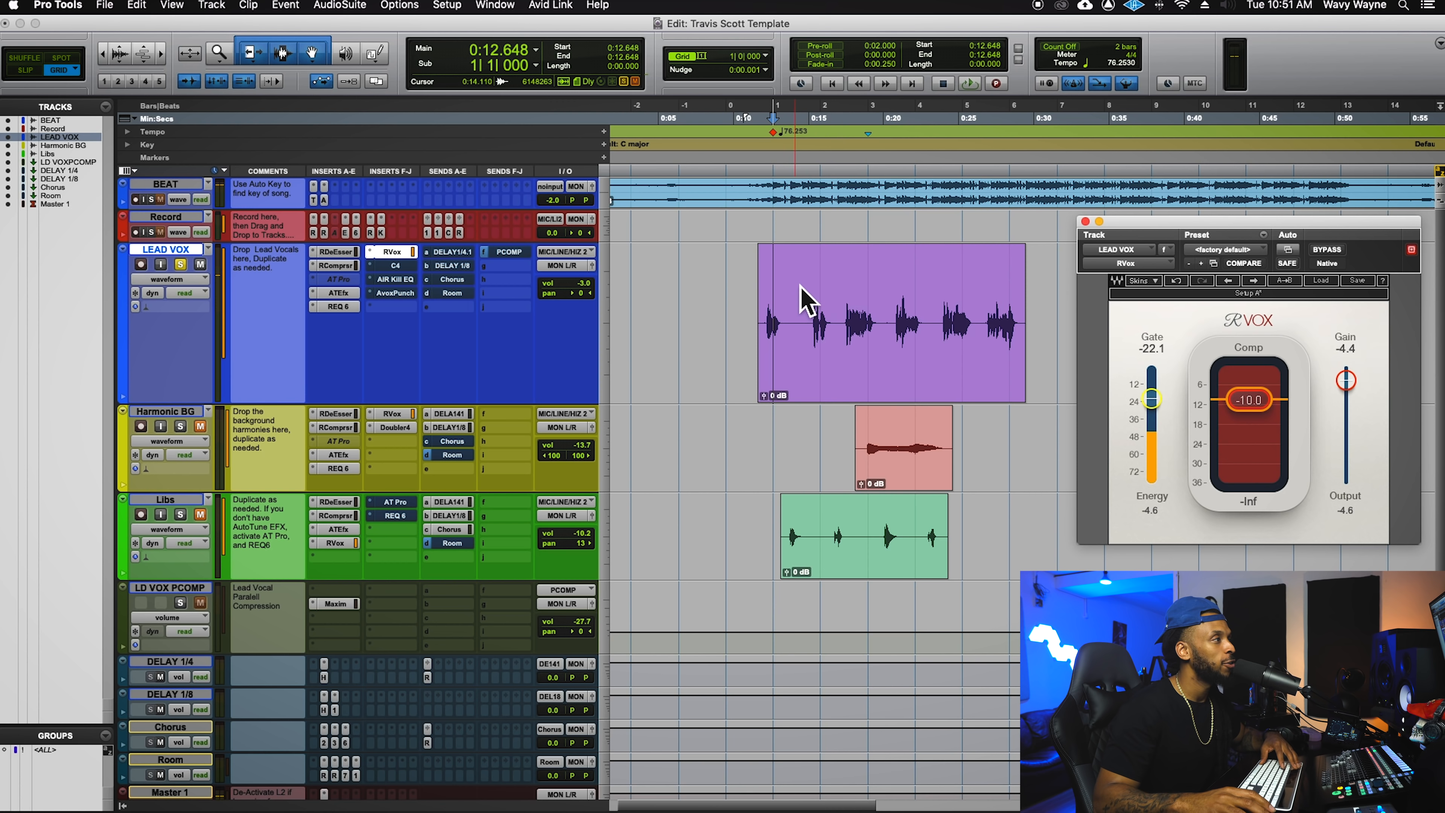
- Replay the lead vocal to hear it through the active RVox compressor
{"action": "left_click", "coordinate": [804, 295]}
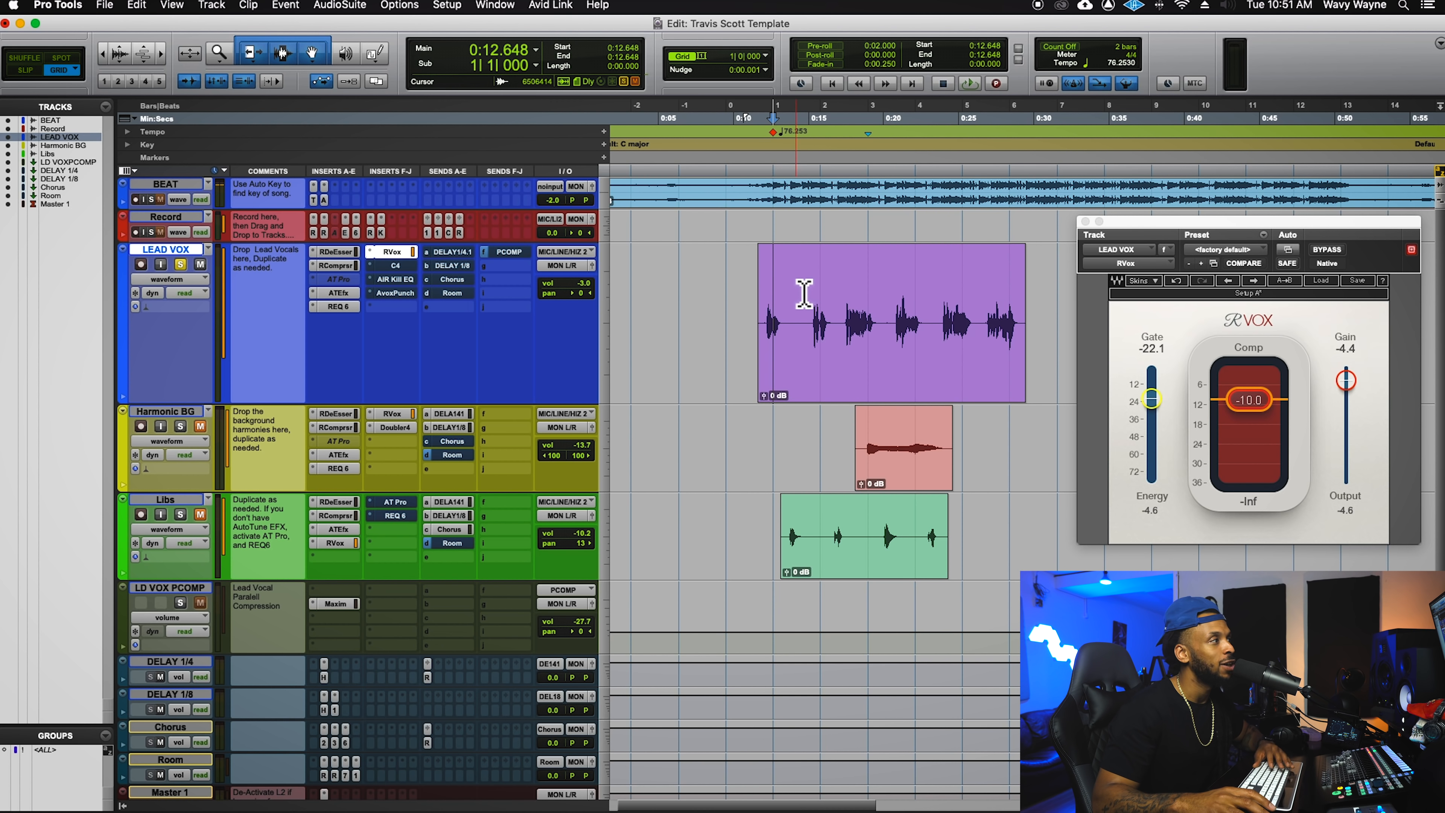
{"action": "key", "text": "space"}
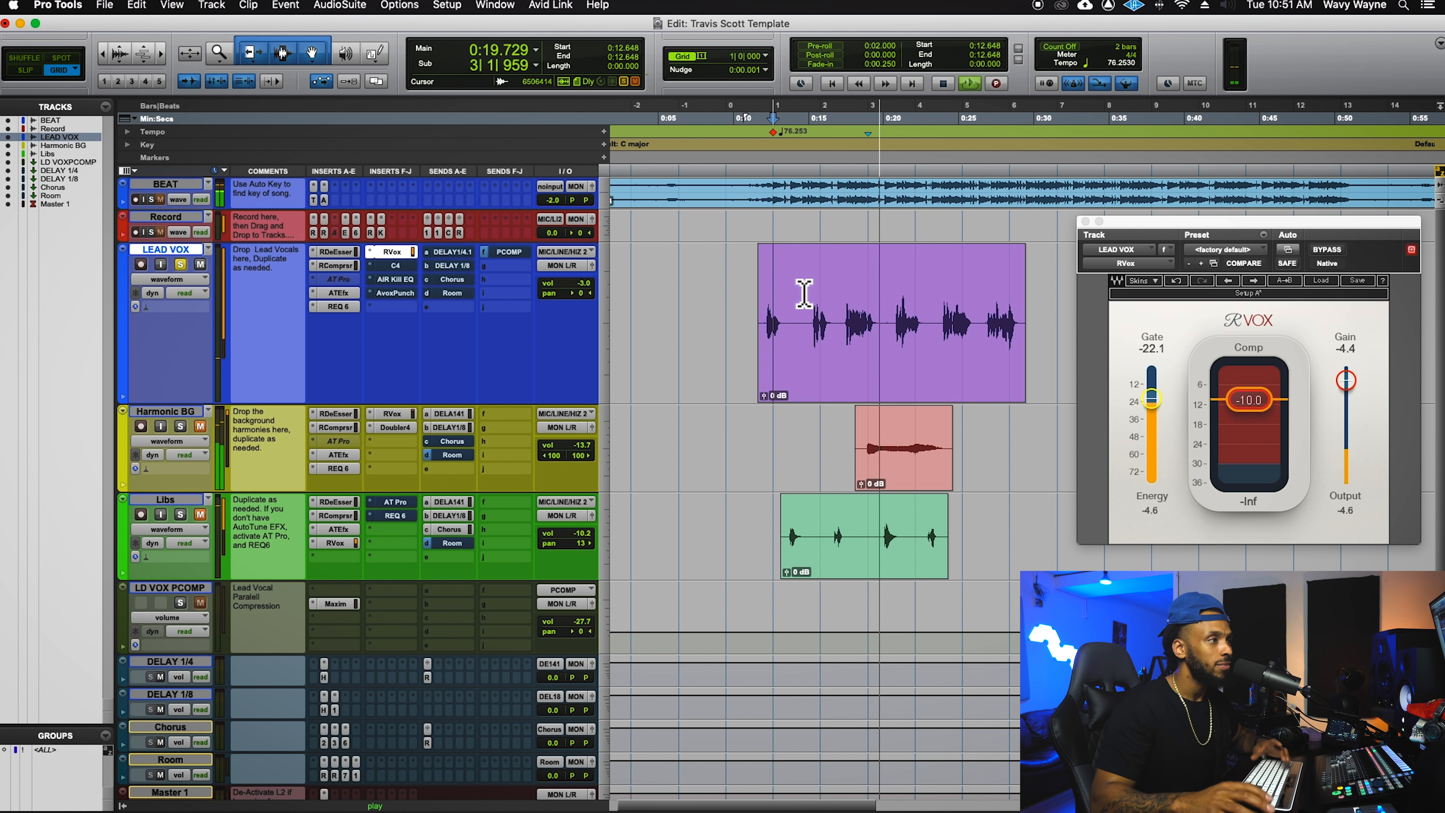
{"action": "key", "text": "space"}
{"action": "key", "text": "space"}
{"action": "key", "text": "space"}
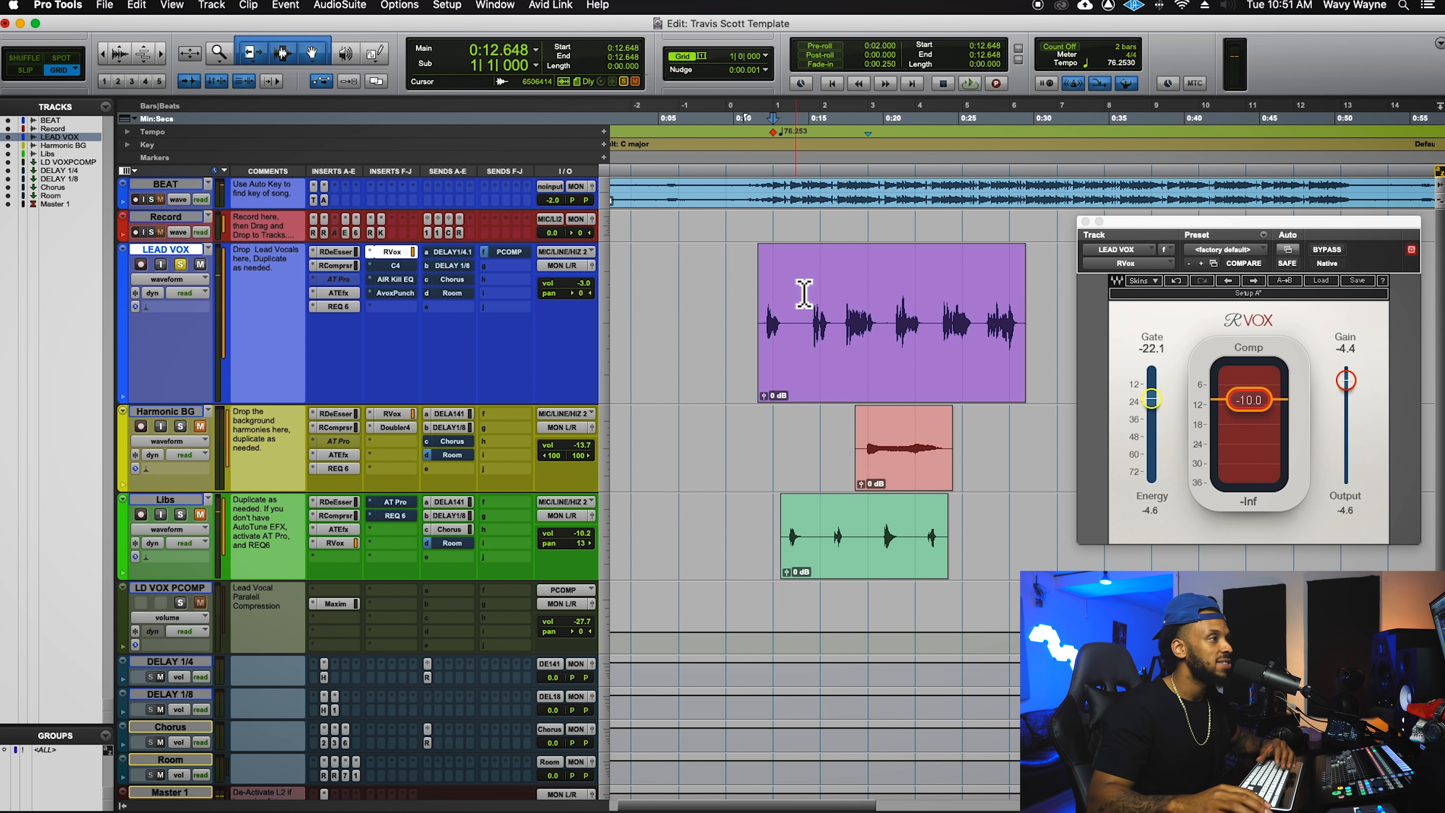
{"action": "left_click_drag", "start_coordinate": [1140, 235], "coordinate": [1101, 192]}
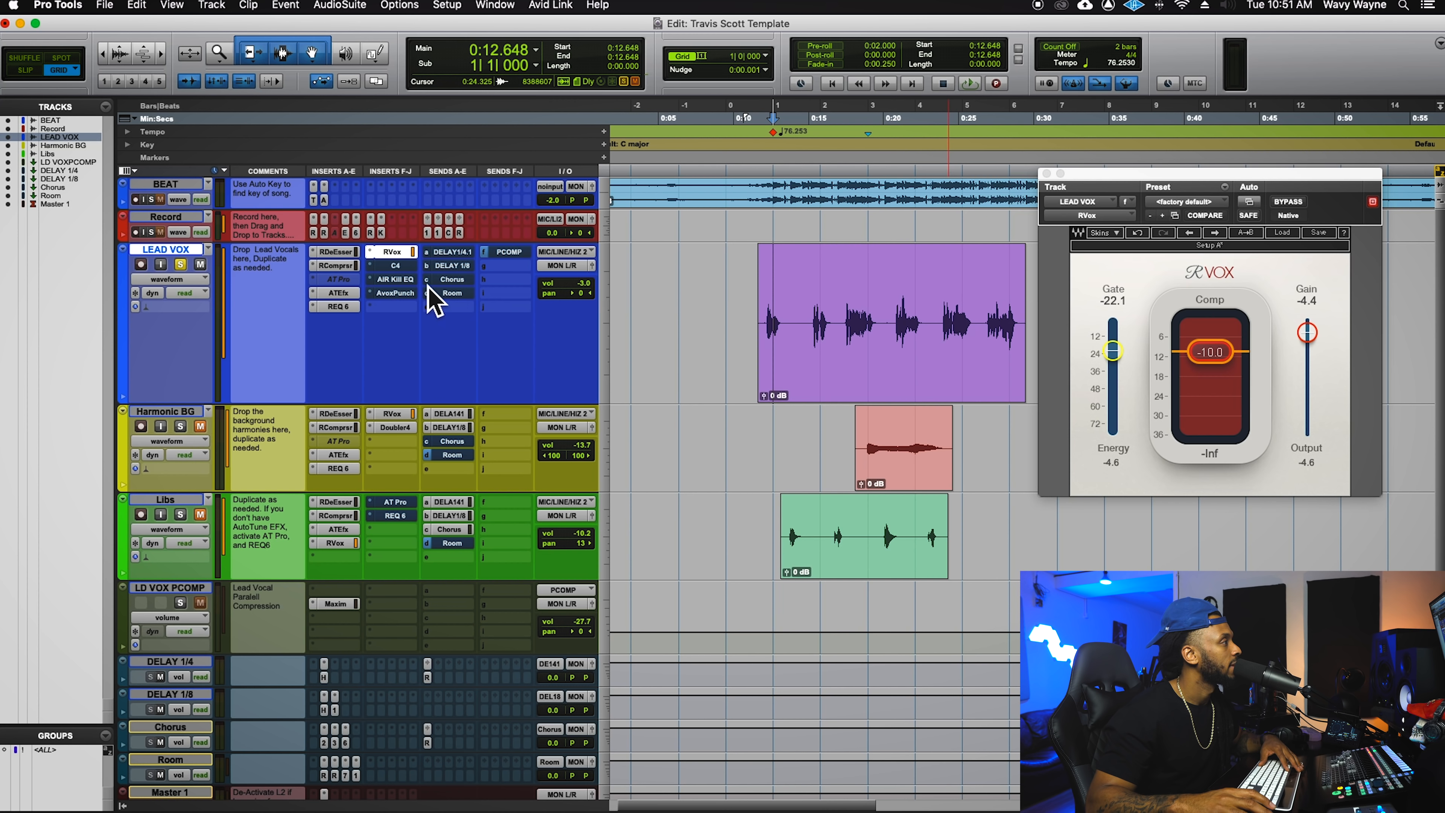
- Open the LEAD VOX C4 (crossovers 61, 778, 5750 Hz), bypass it, and play the vocal without it
{"action": "left_click", "coordinate": [403, 268]}
{"action": "left_click_drag", "start_coordinate": [1402, 178], "coordinate": [1310, 269]}
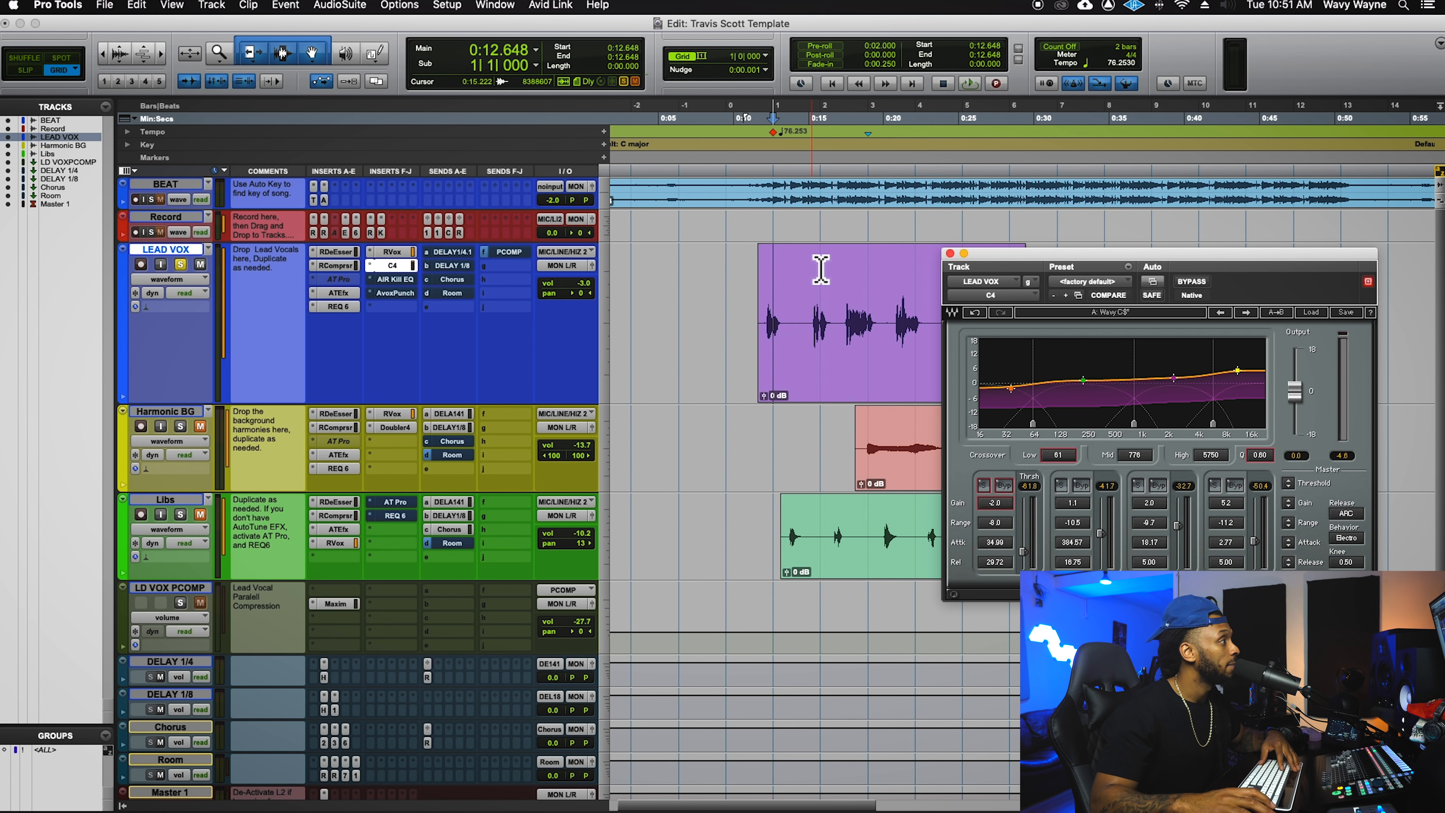
{"action": "left_click", "coordinate": [398, 267], "text": "super"}
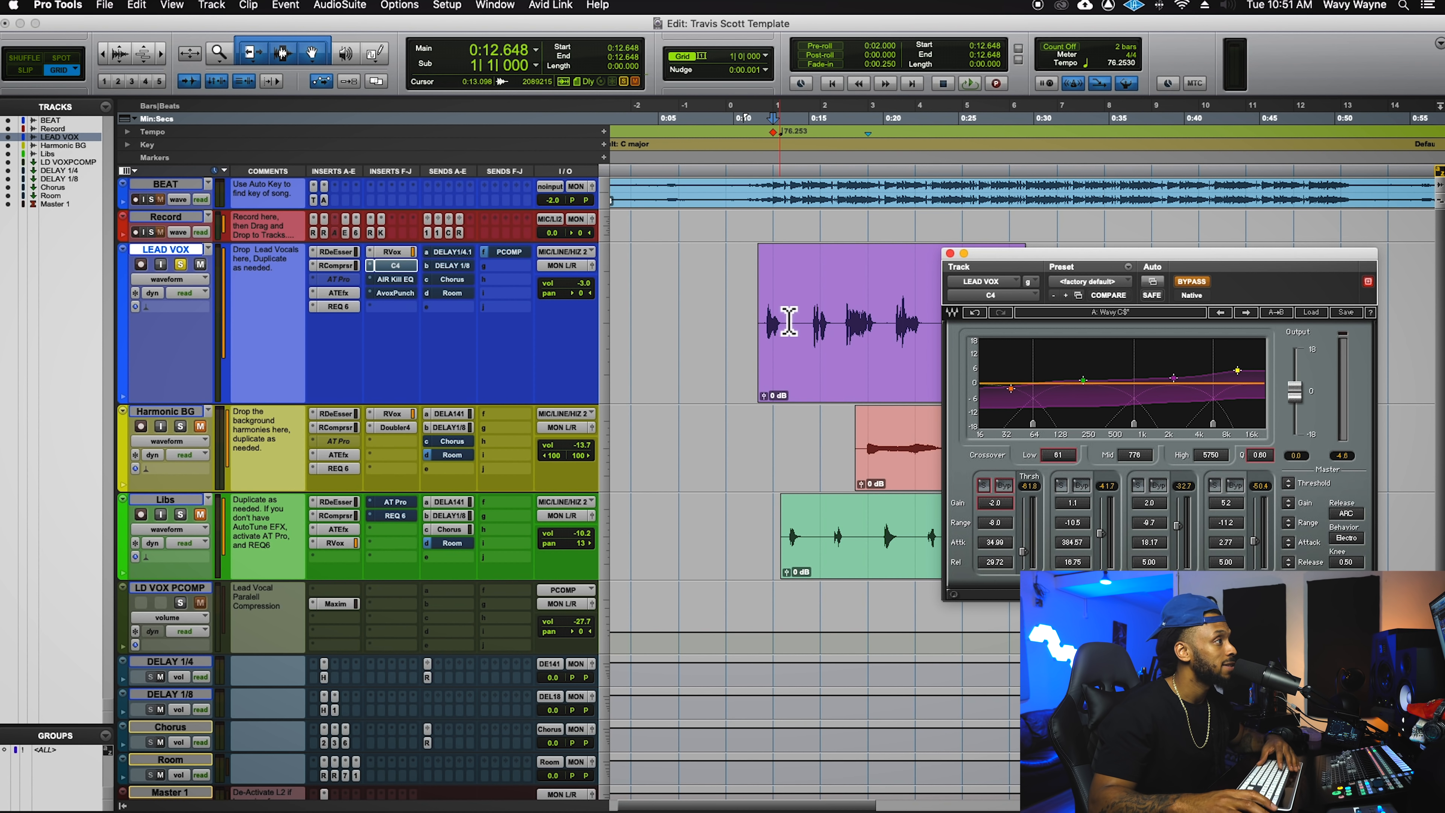
{"action": "left_click", "coordinate": [817, 292]}
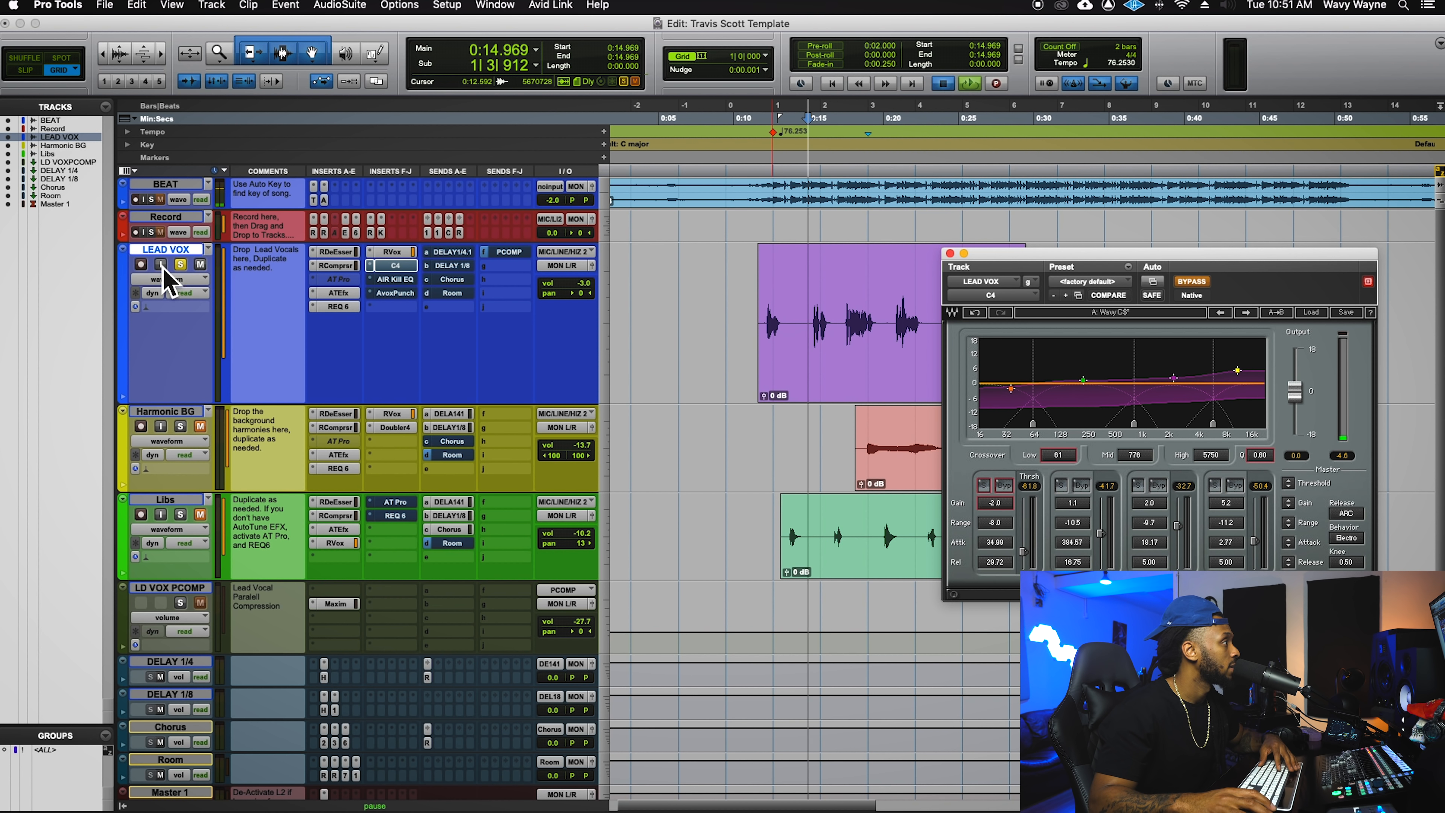
{"action": "key", "text": "space"}
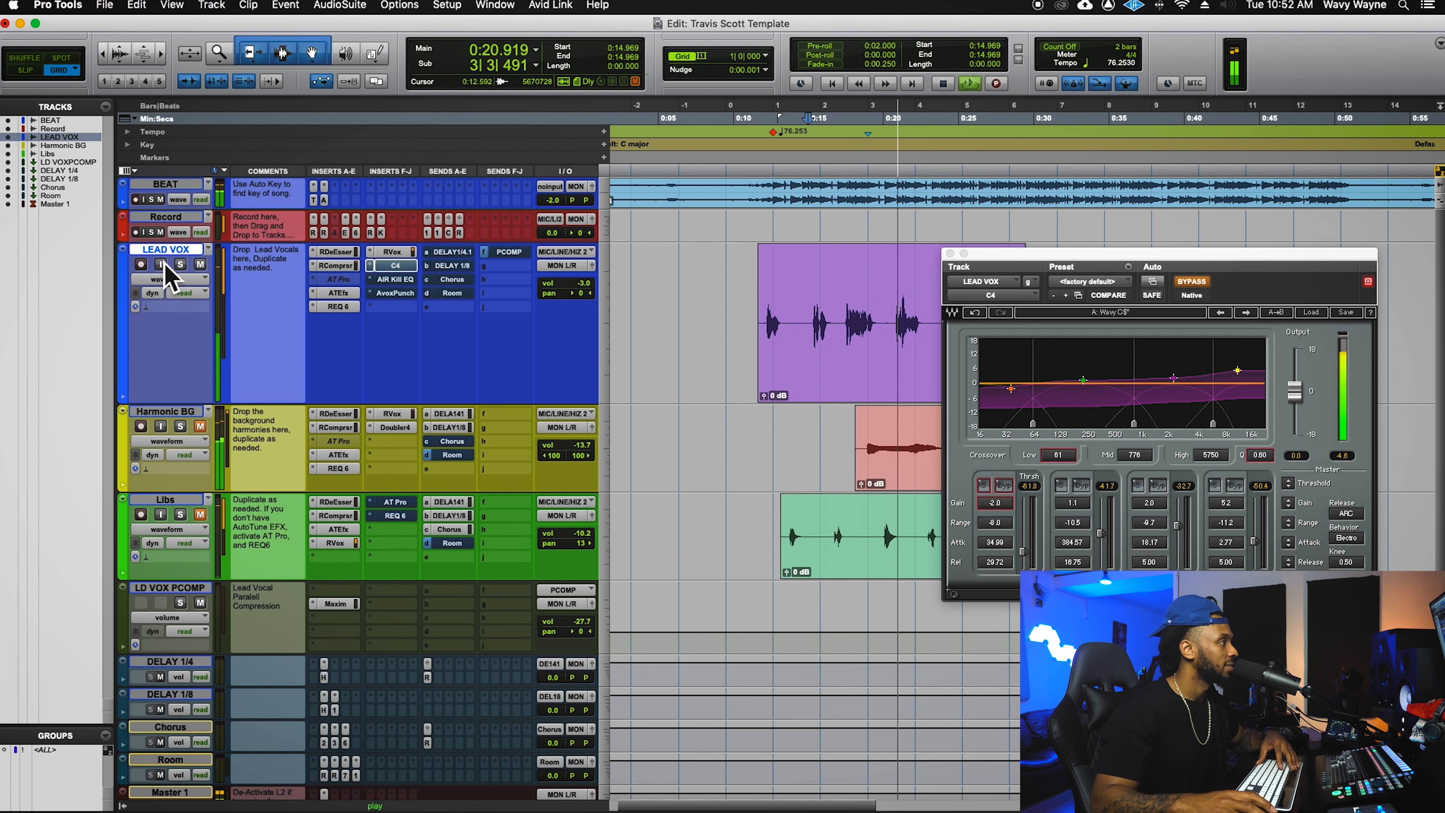
{"action": "key", "text": "space"}
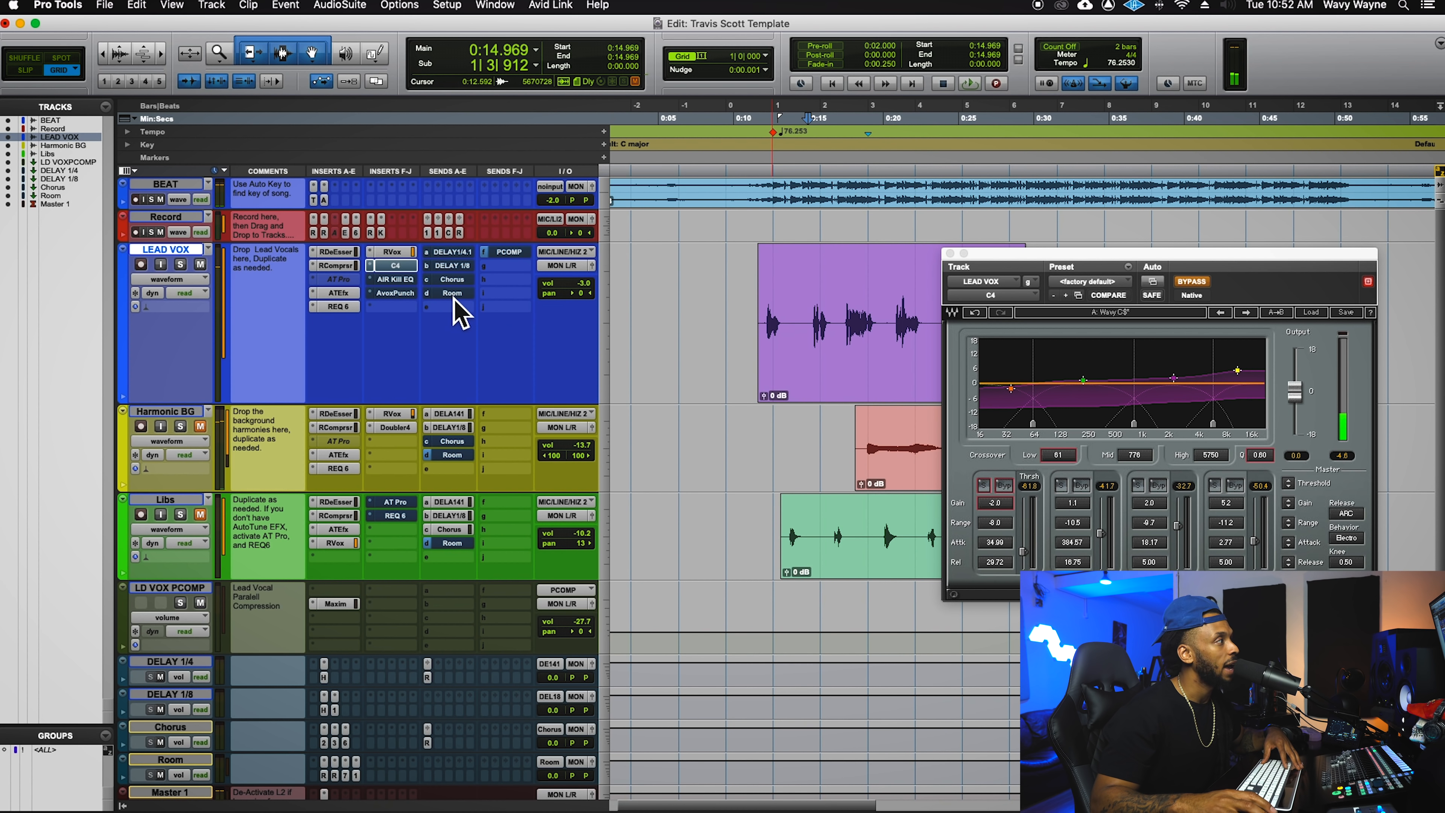
{"action": "key", "text": "space"}
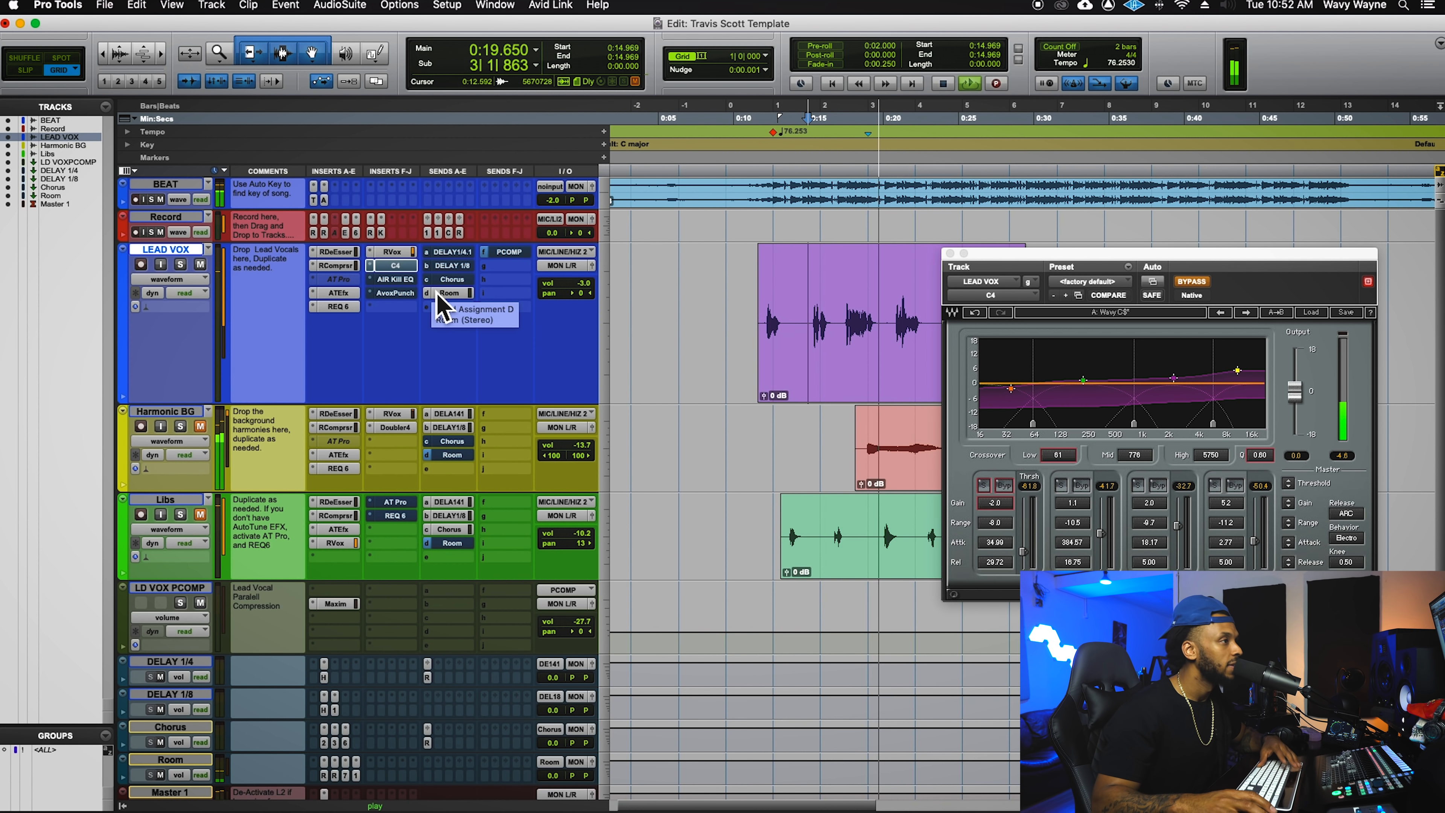
{"action": "key", "text": "space"}
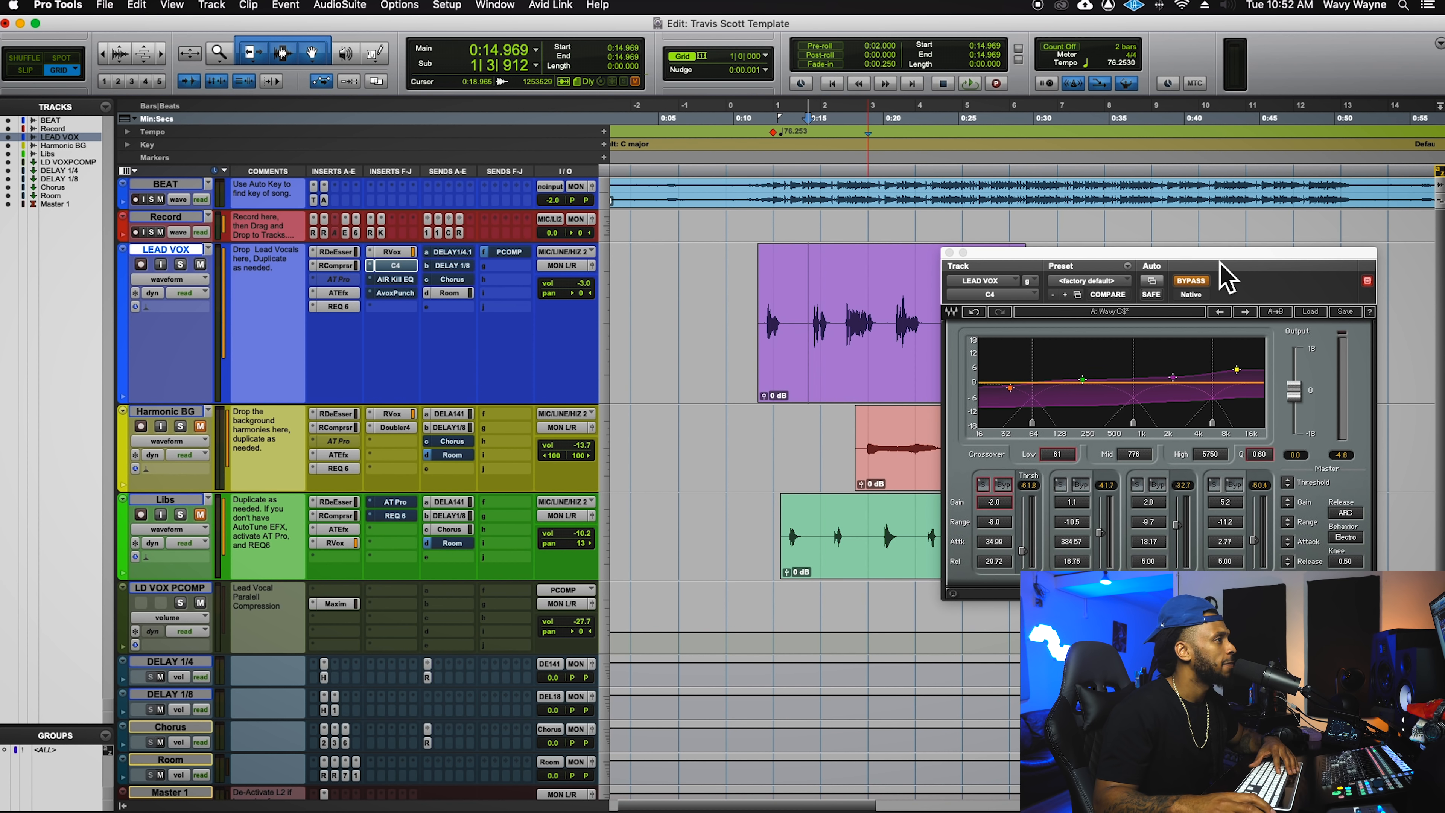
- Turn C4 back on with bands 2–4 bypassed, and raise the low crossover to 64 during playback
{"action": "left_click_drag", "start_coordinate": [1227, 277], "coordinate": [1041, 228]}
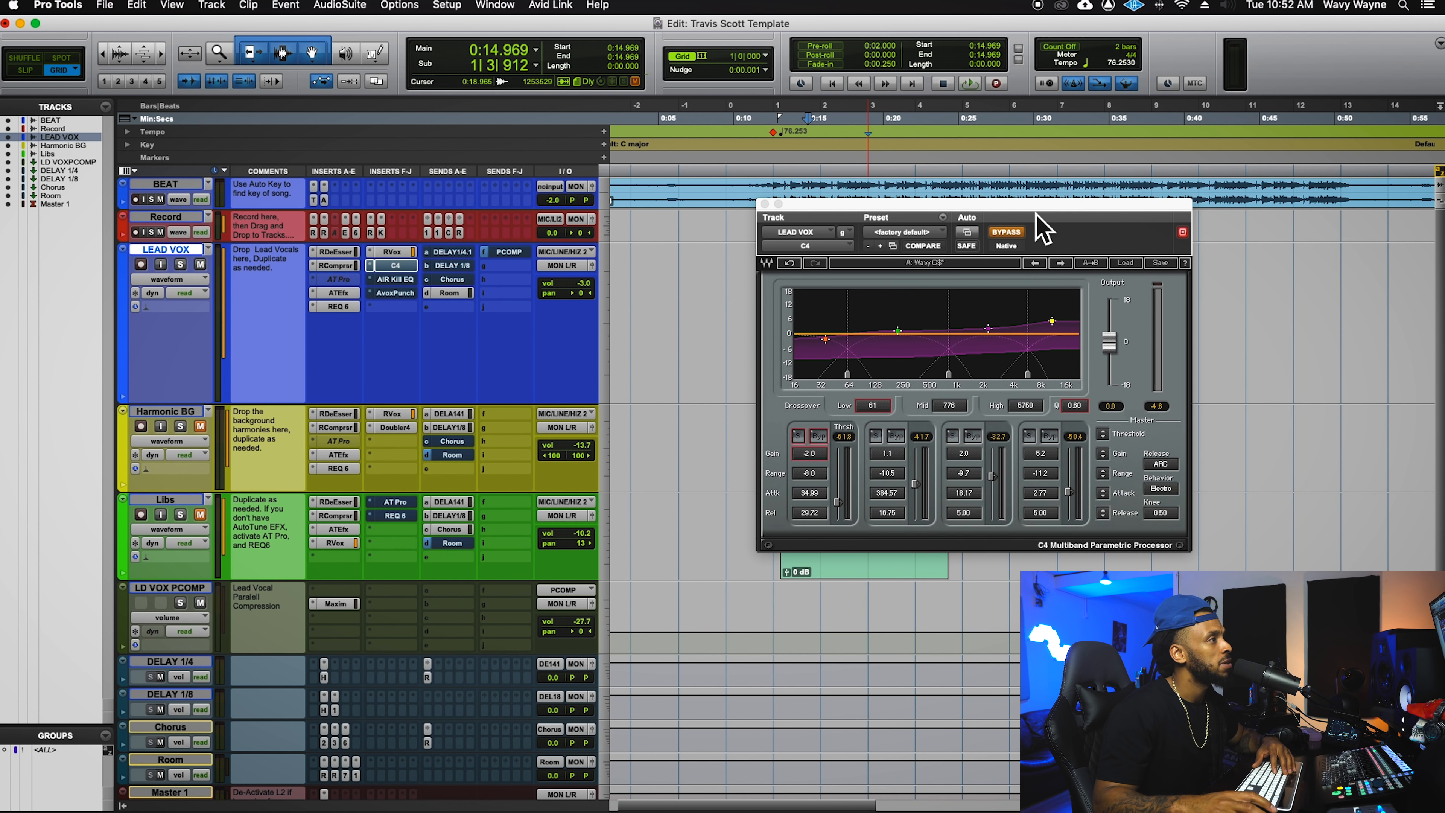
{"action": "left_click", "coordinate": [1019, 234]}
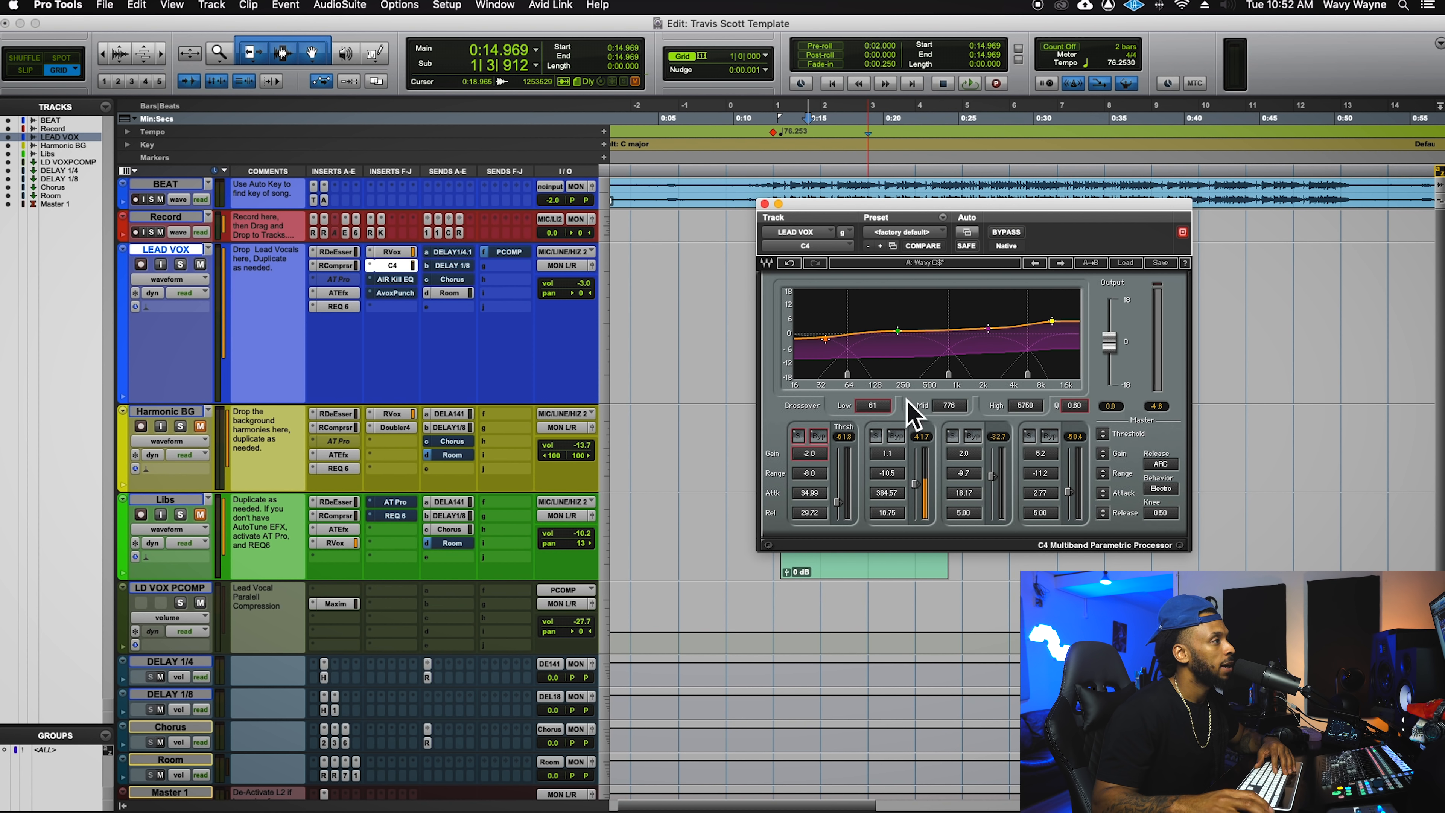
{"action": "left_click", "coordinate": [896, 436]}
{"action": "left_click", "coordinate": [972, 436]}
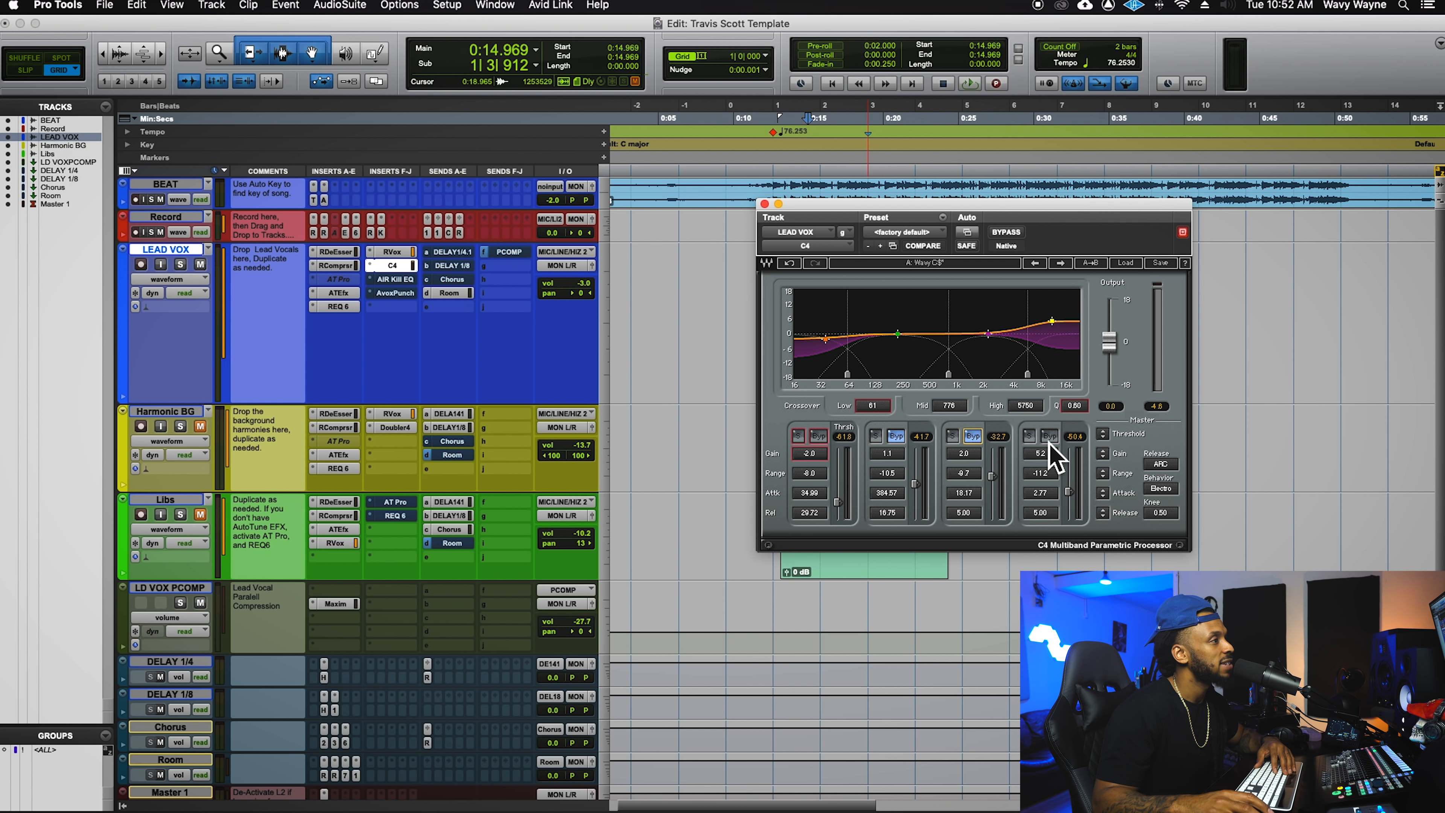
{"action": "left_click", "coordinate": [1049, 436]}
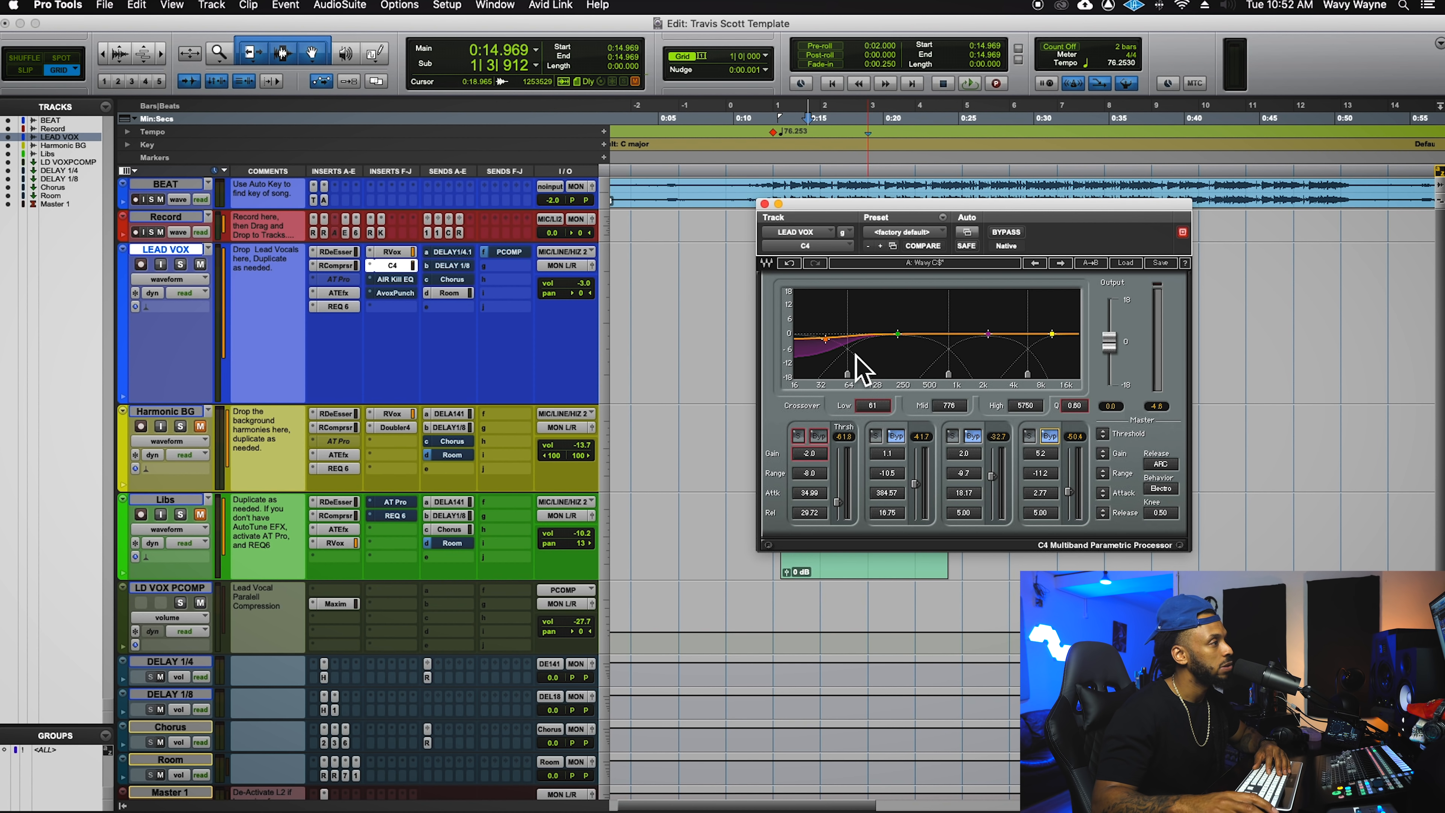
{"action": "key", "text": "space"}
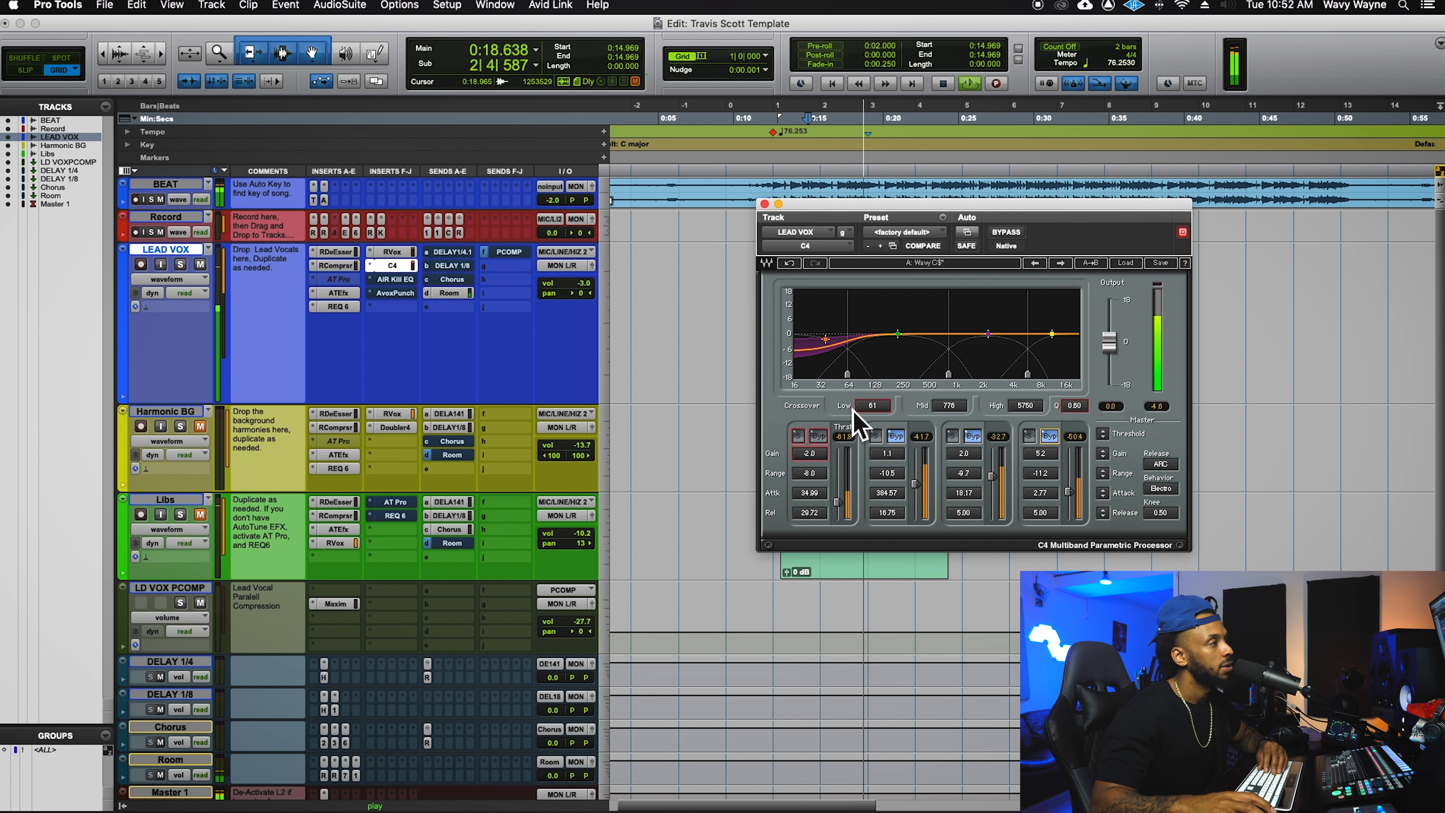
{"action": "left_click_drag", "start_coordinate": [854, 380], "coordinate": [859, 382]}
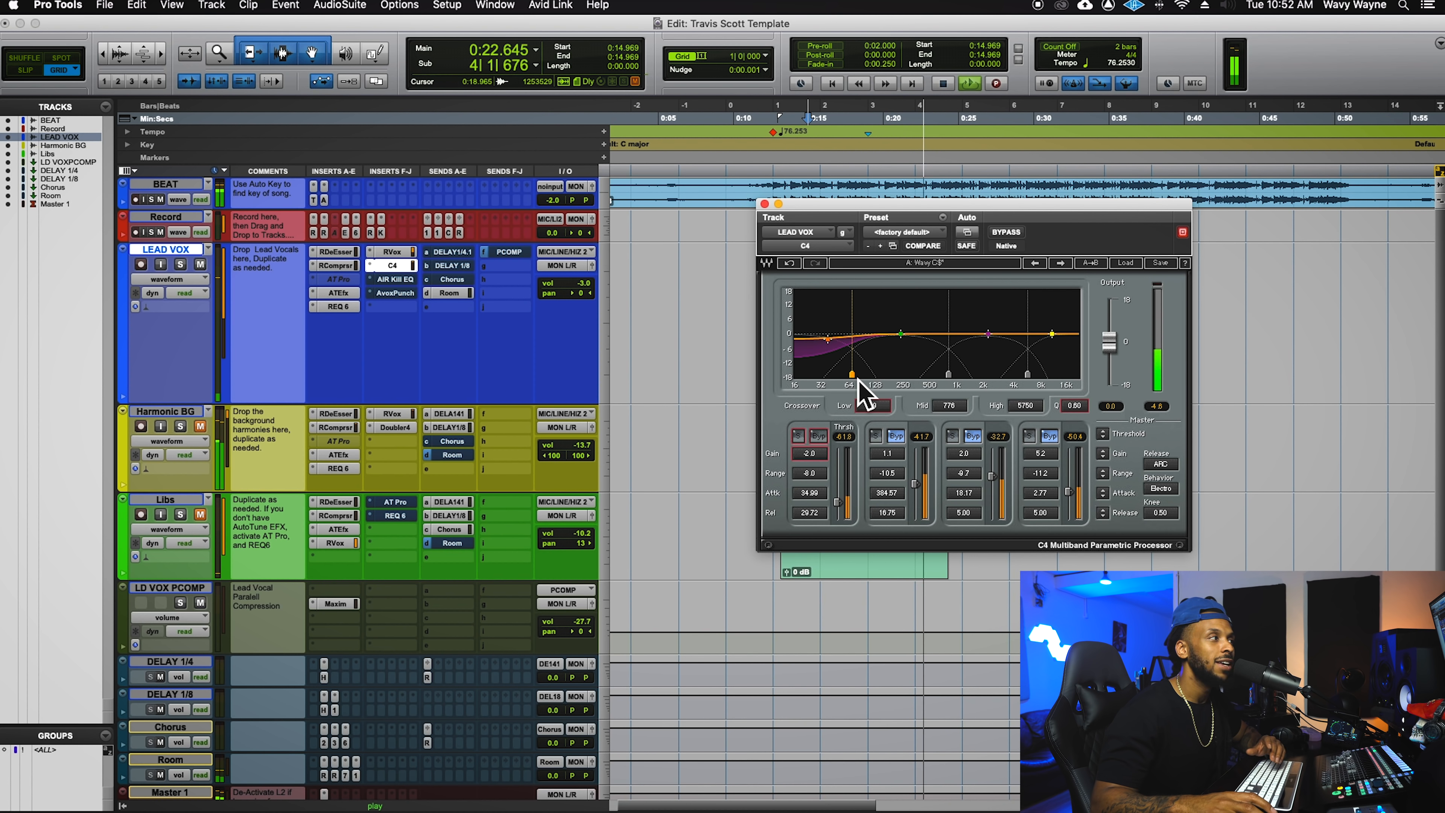
{"action": "key", "text": "space"}
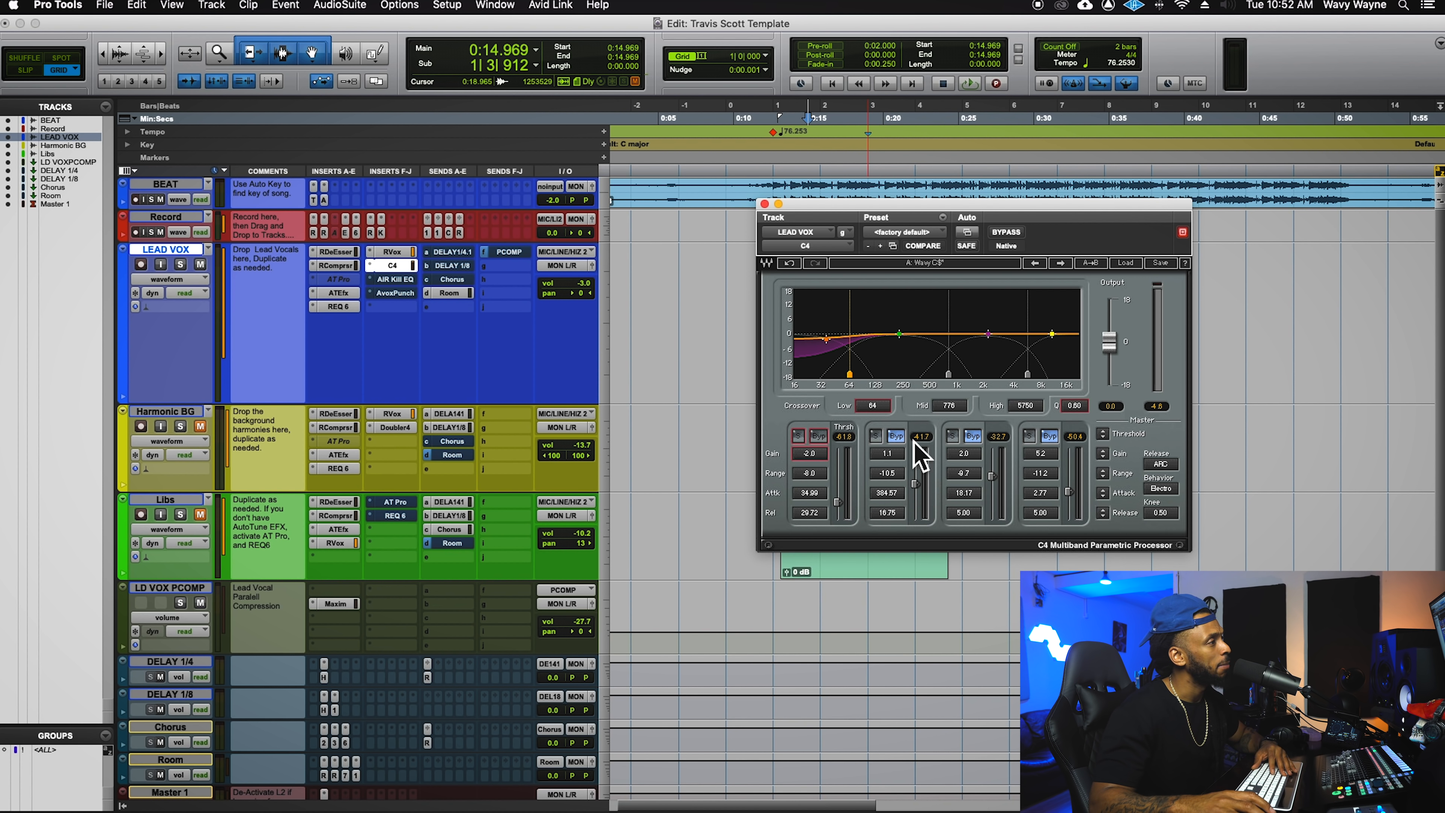
- Re-enable the C4's high band and audition the lead vocal with it active
{"action": "left_click", "coordinate": [1050, 436]}
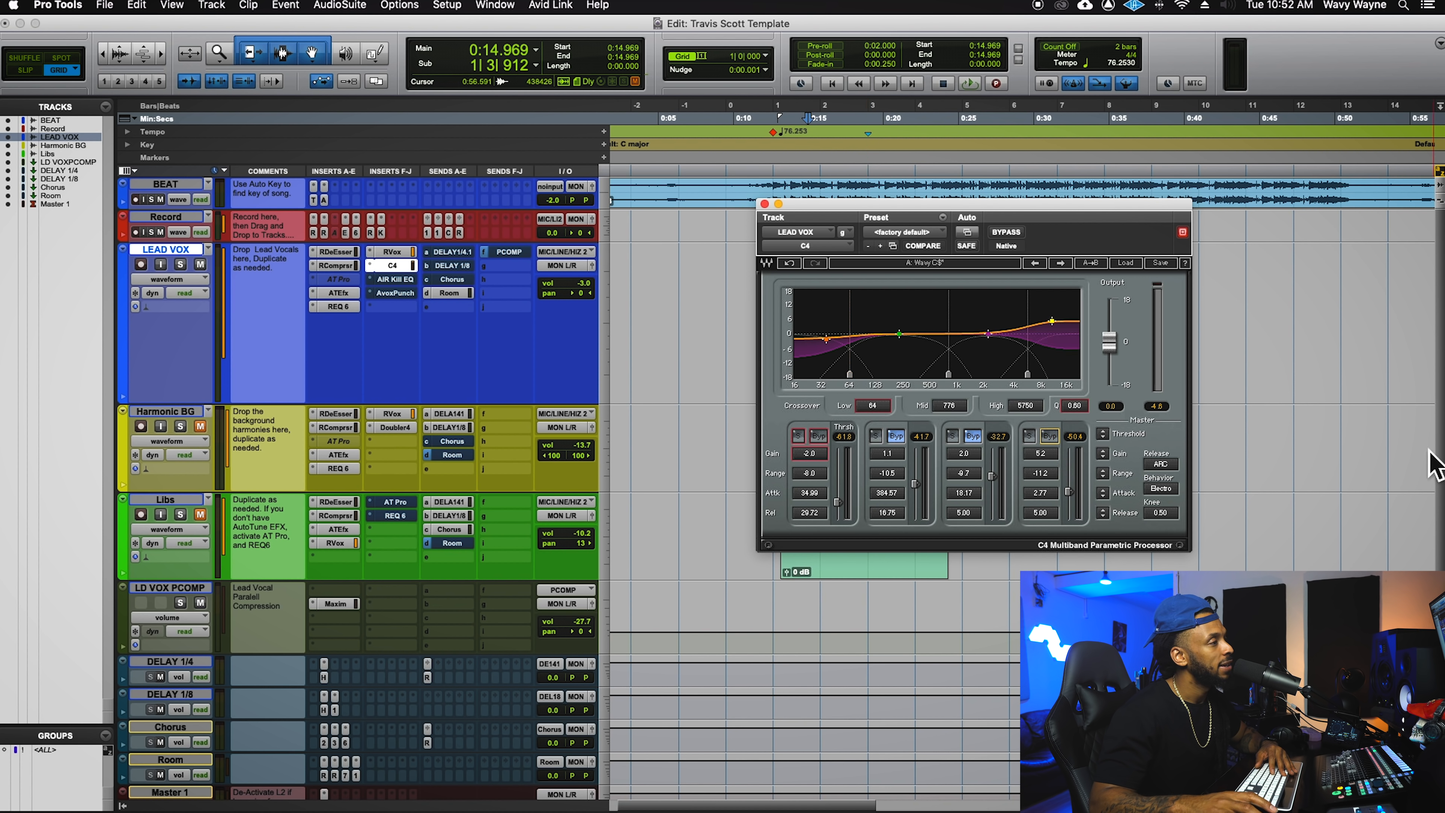
{"action": "key", "text": "space"}
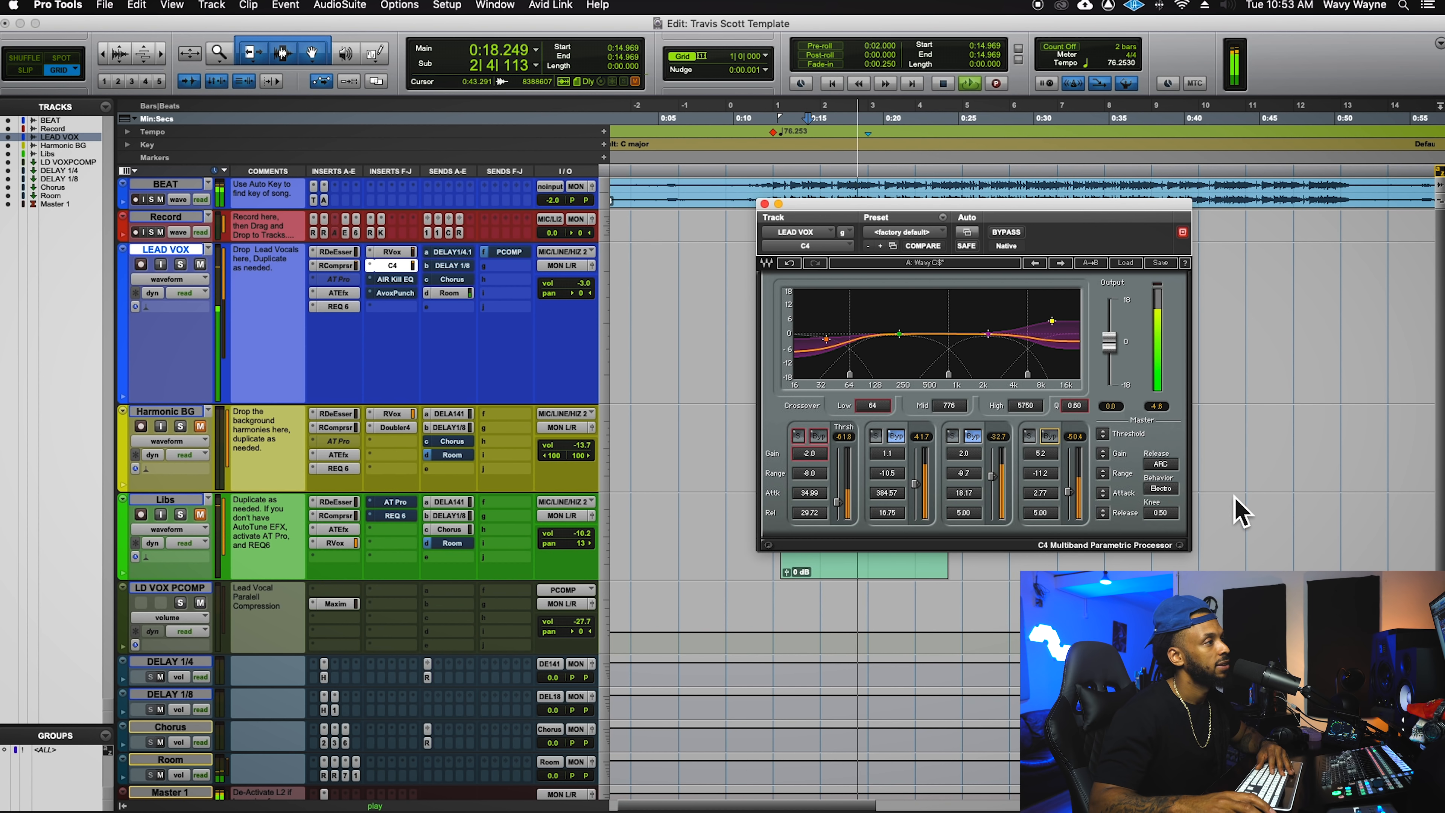
{"action": "key", "text": "space"}
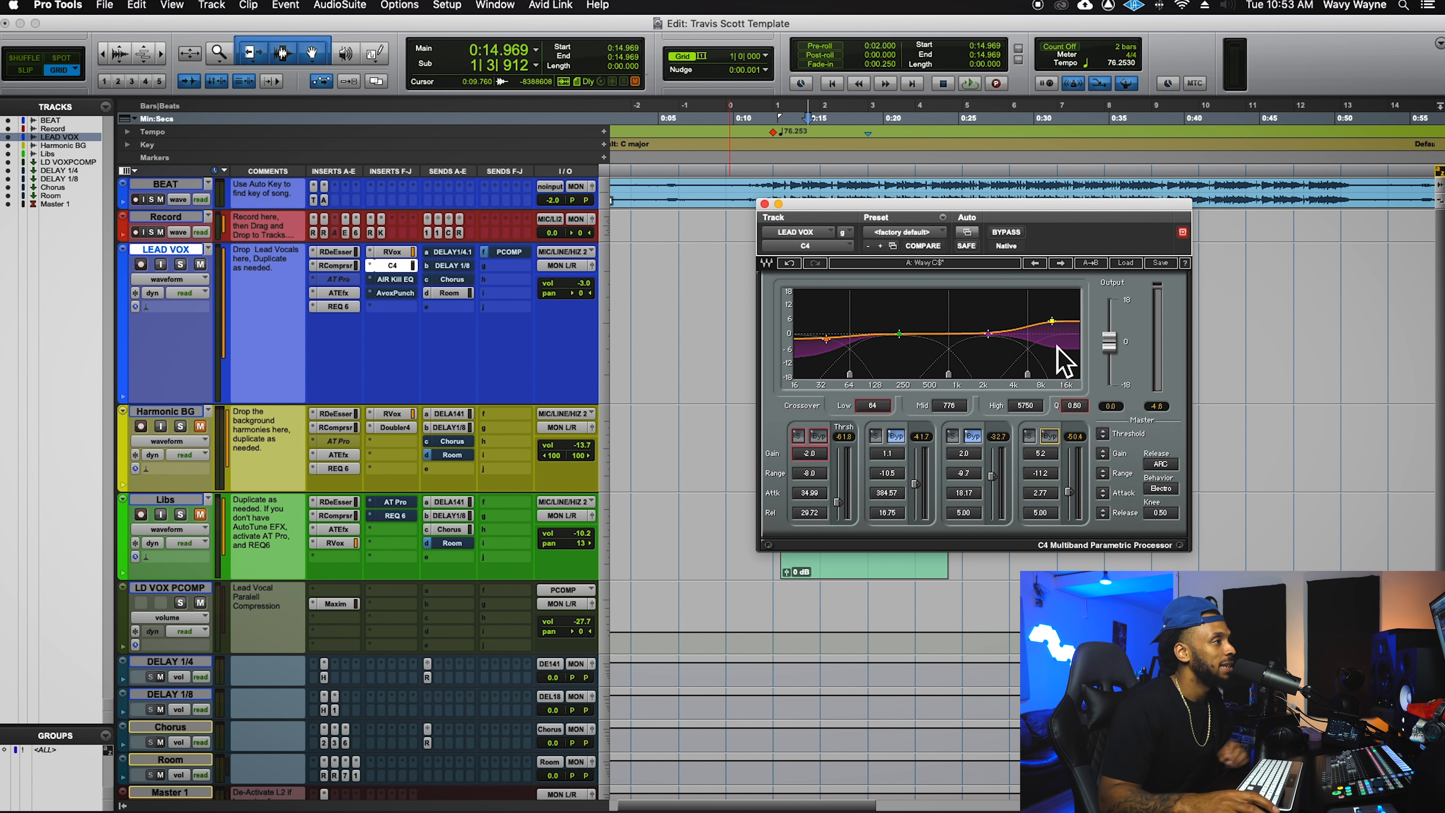
{"action": "key", "text": "space"}
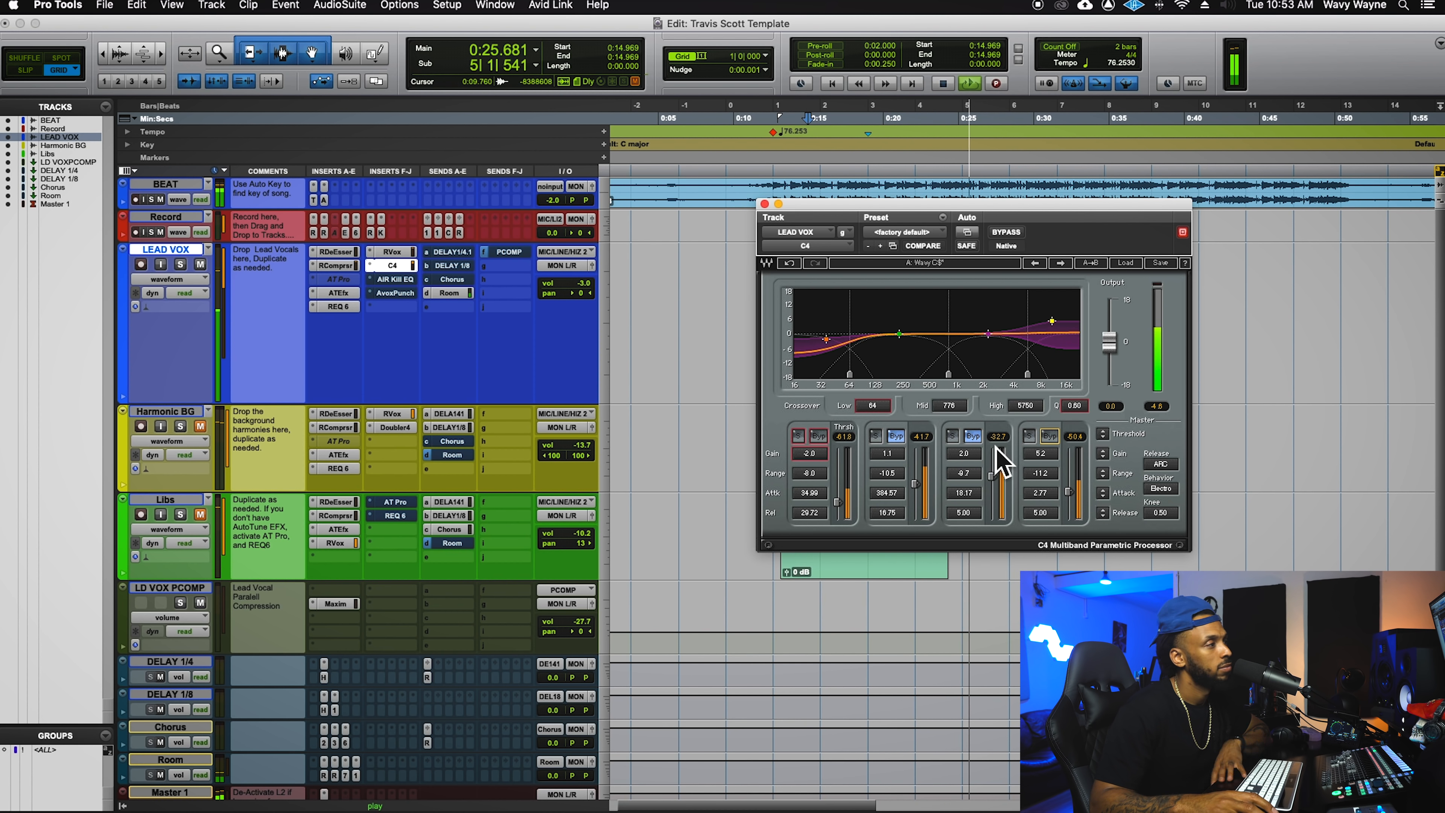
{"action": "key", "text": "space"}
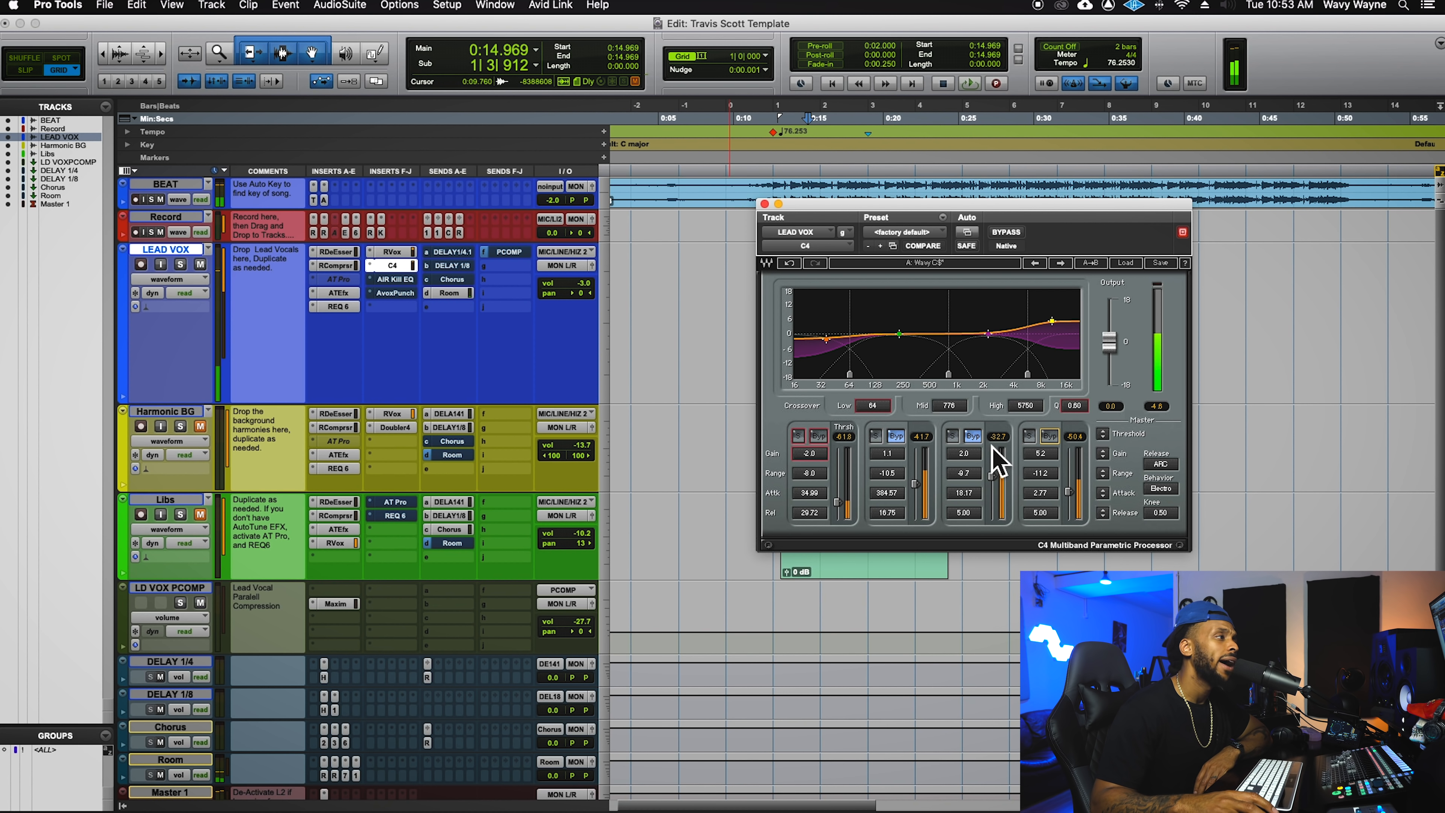
- Enable C4 bands 3 and 2, then re-bypass band 3 and play the vocal to compare
{"action": "left_click", "coordinate": [973, 436]}
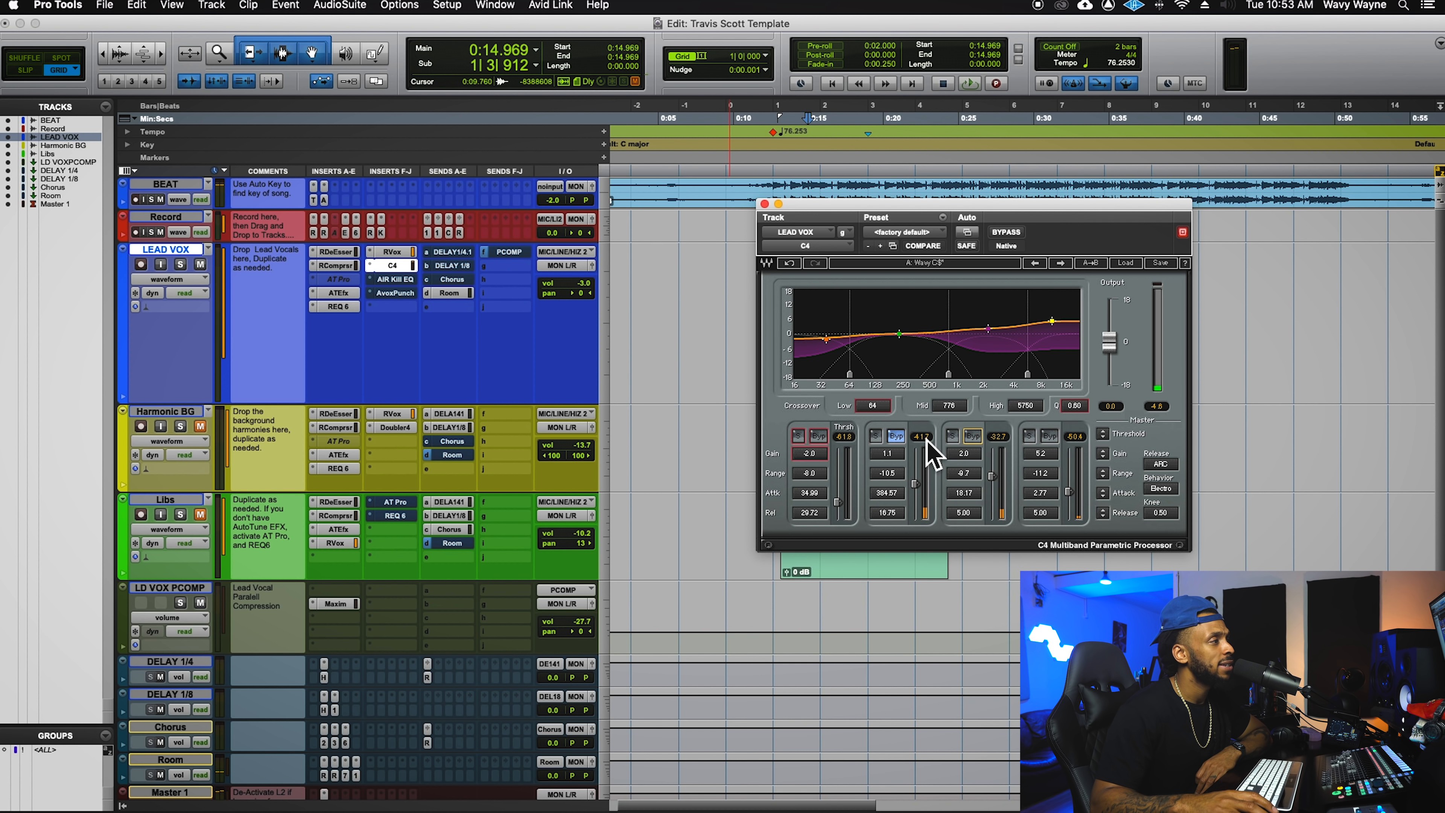
{"action": "left_click", "coordinate": [903, 438]}
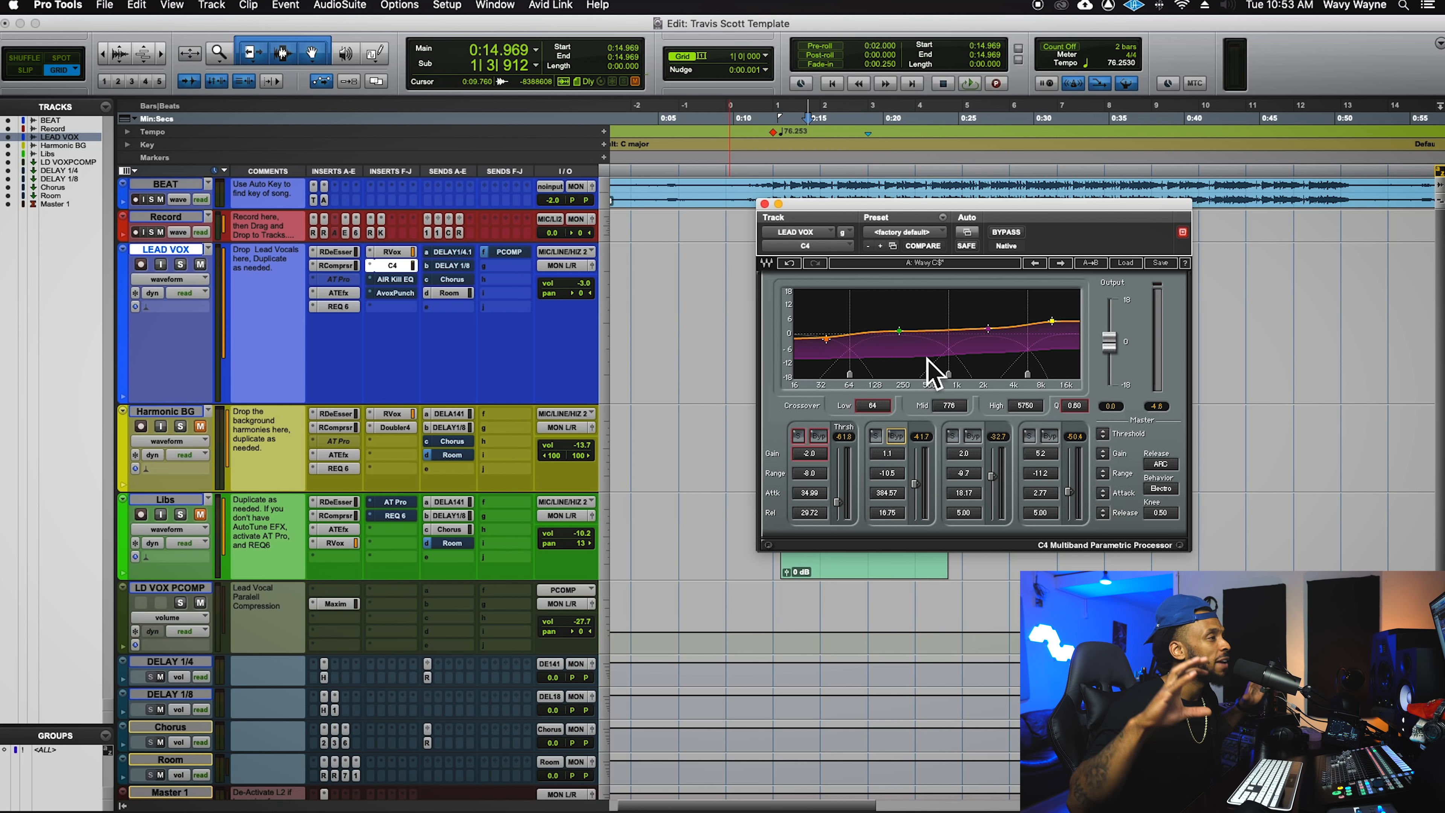
{"action": "key", "text": "space"}
{"action": "key", "text": "space"}
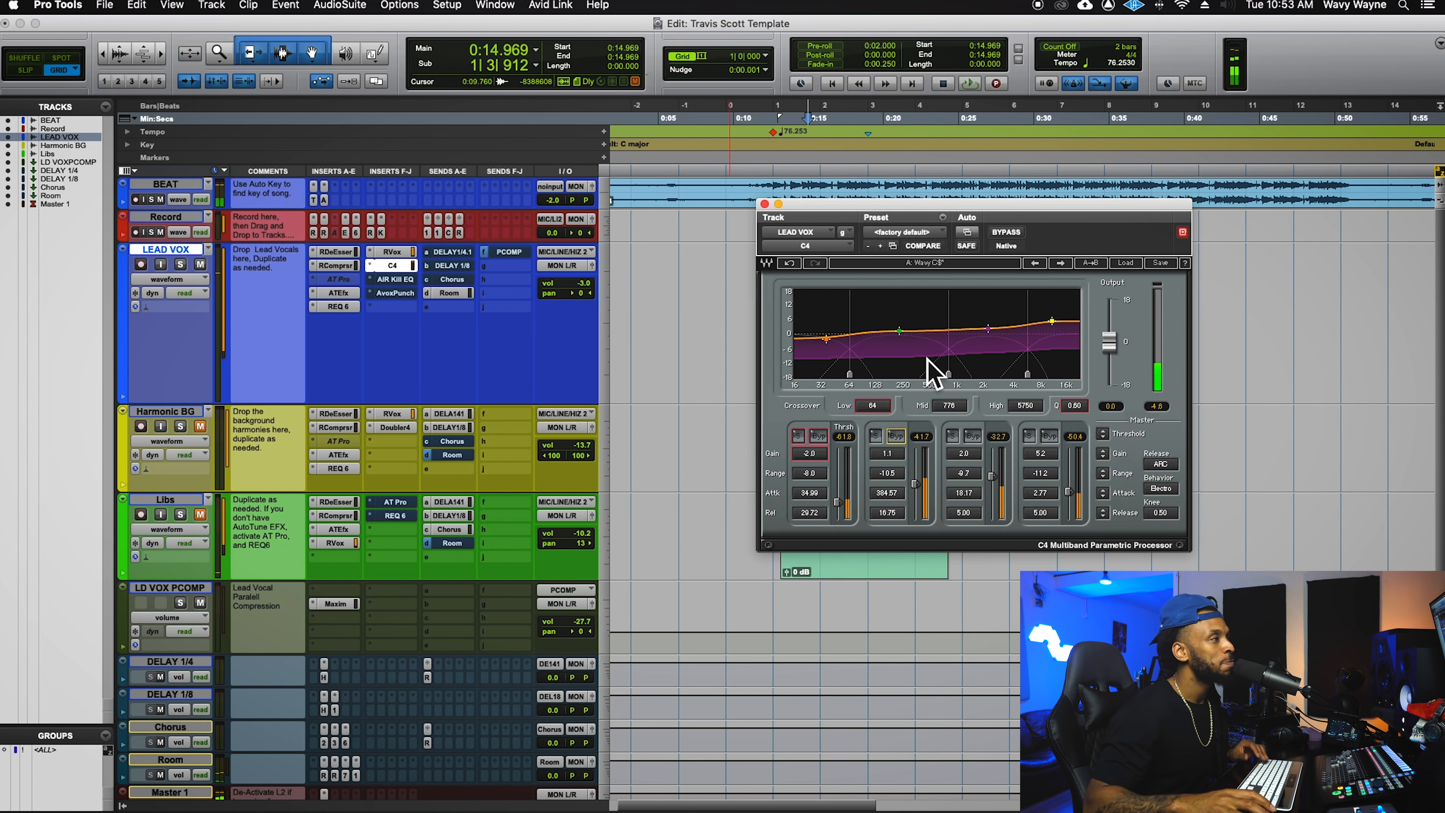
{"action": "left_click", "coordinate": [979, 441]}
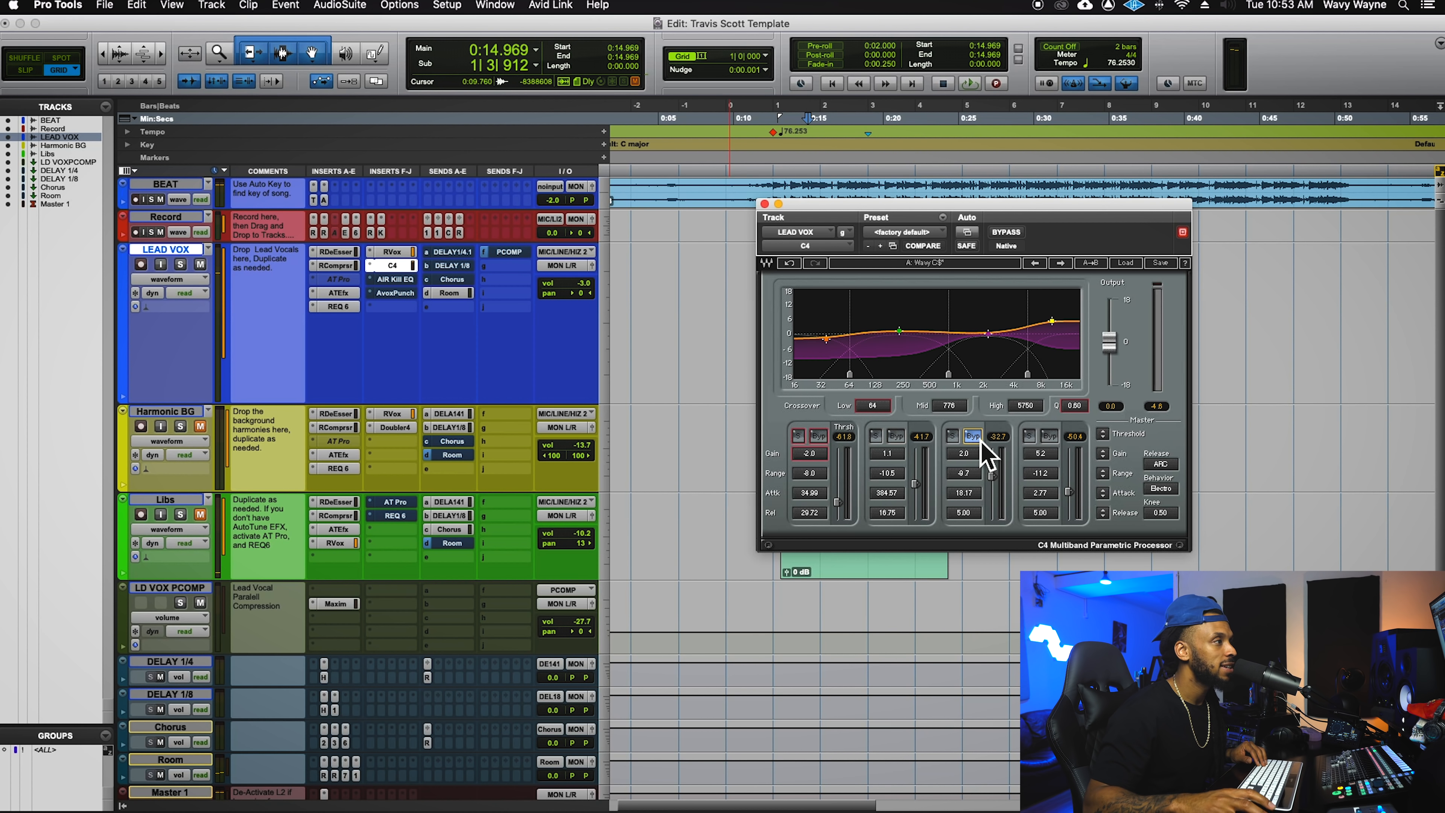
{"action": "key", "text": "space"}
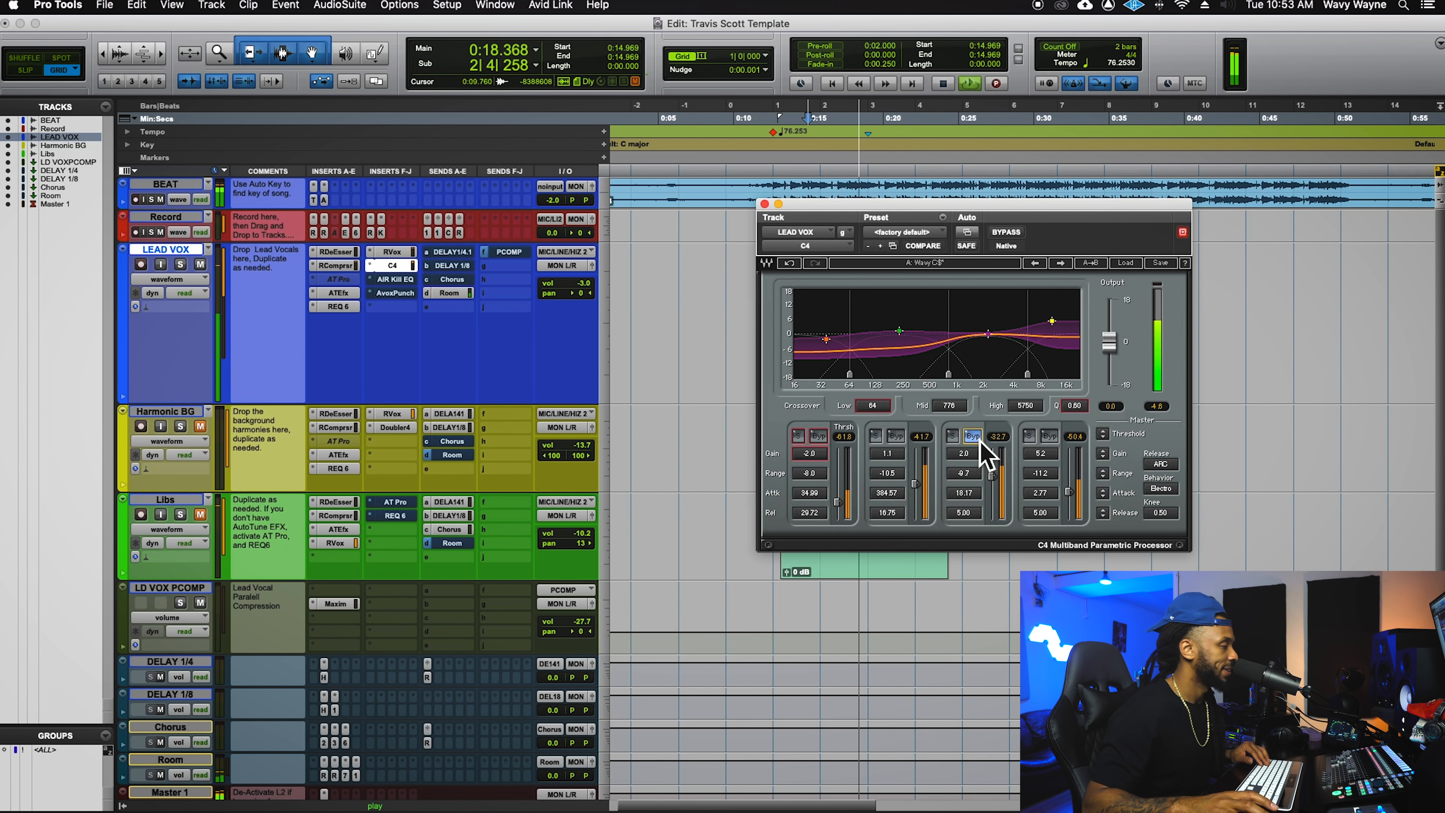
{"action": "key", "text": "space"}
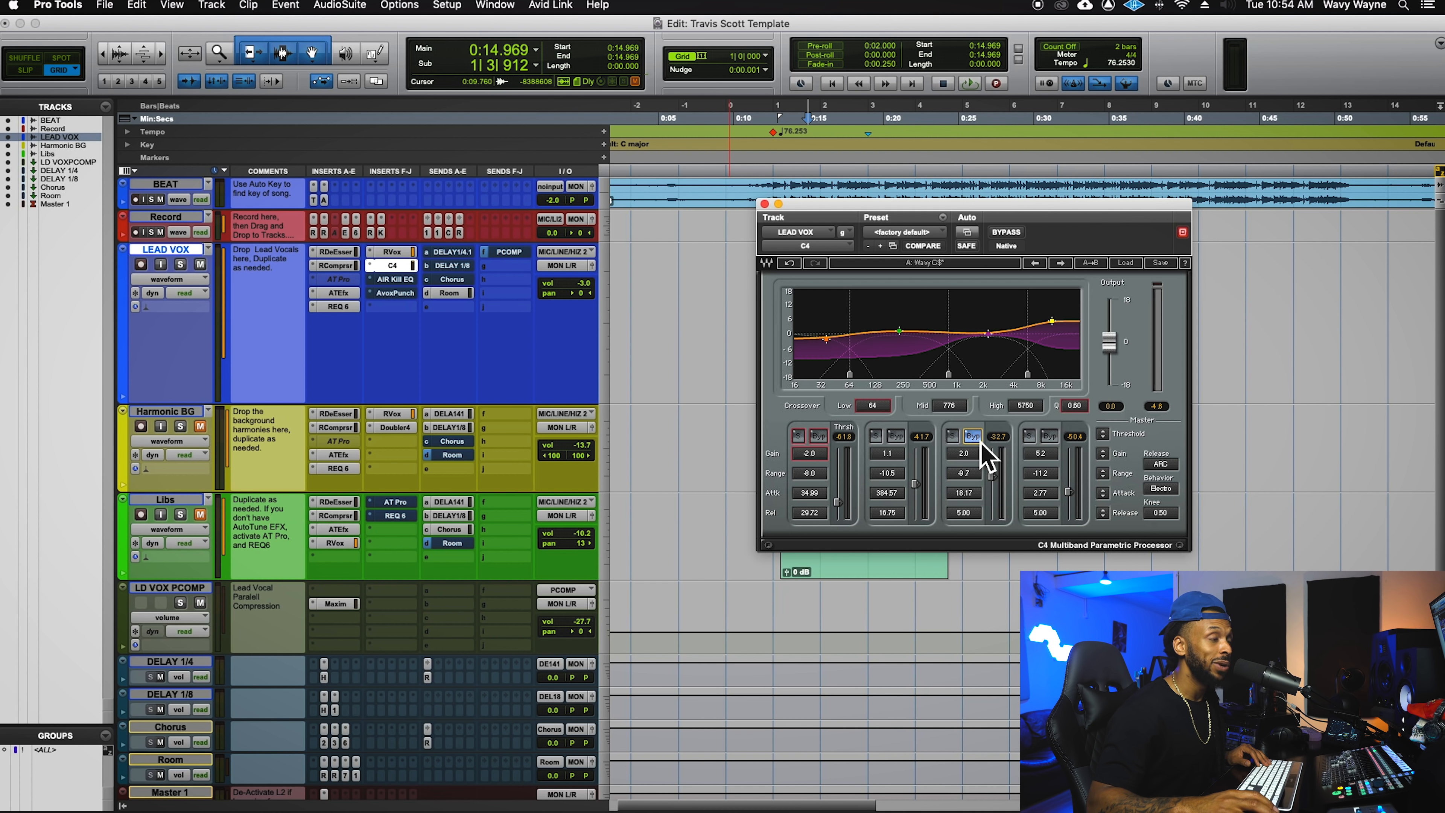
{"action": "key", "text": "space"}
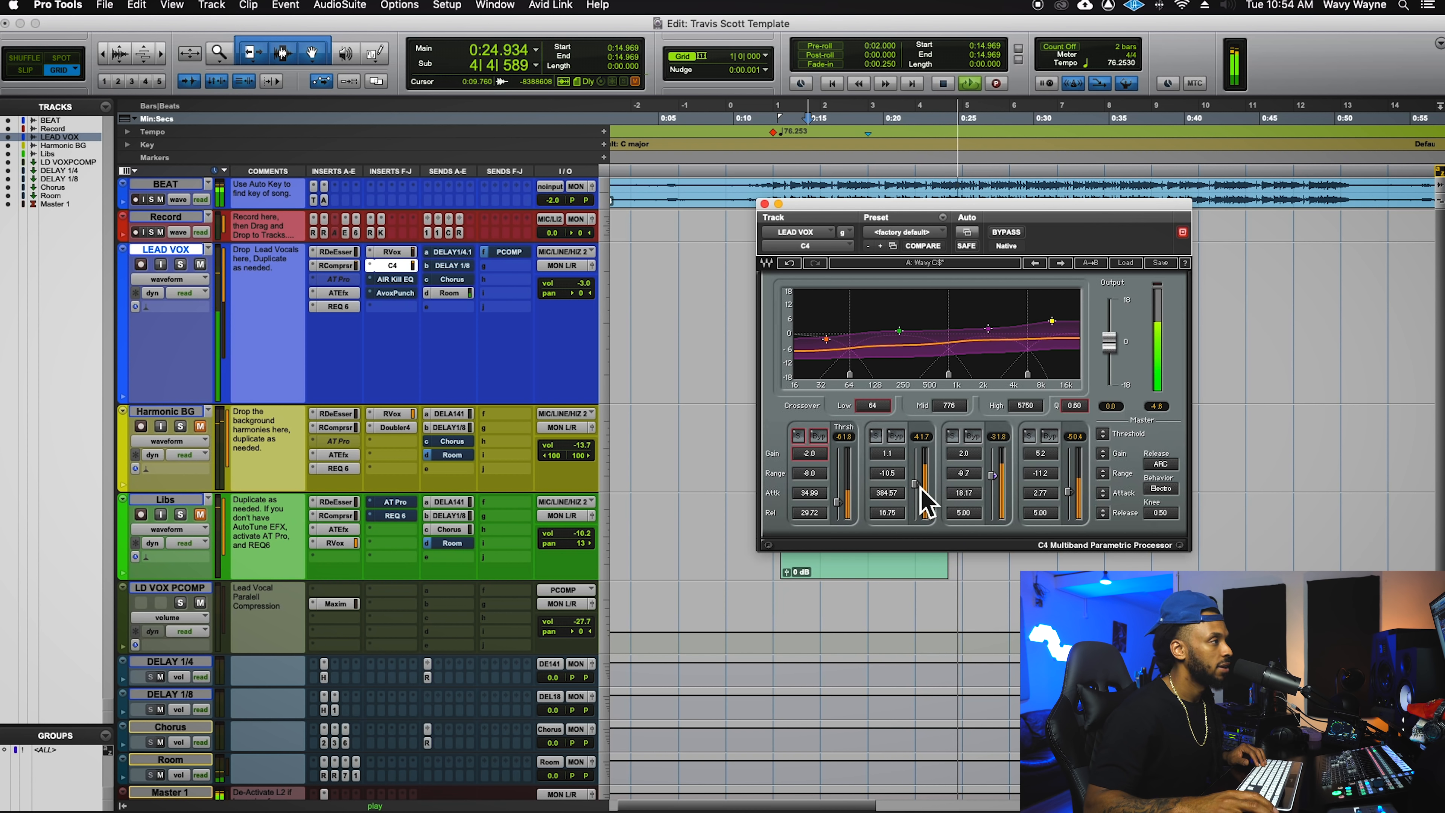
- Pull band 2's release down to about 14.29, with attack at 466.63, while auditioning the lead vocal
{"action": "key", "text": "space"}
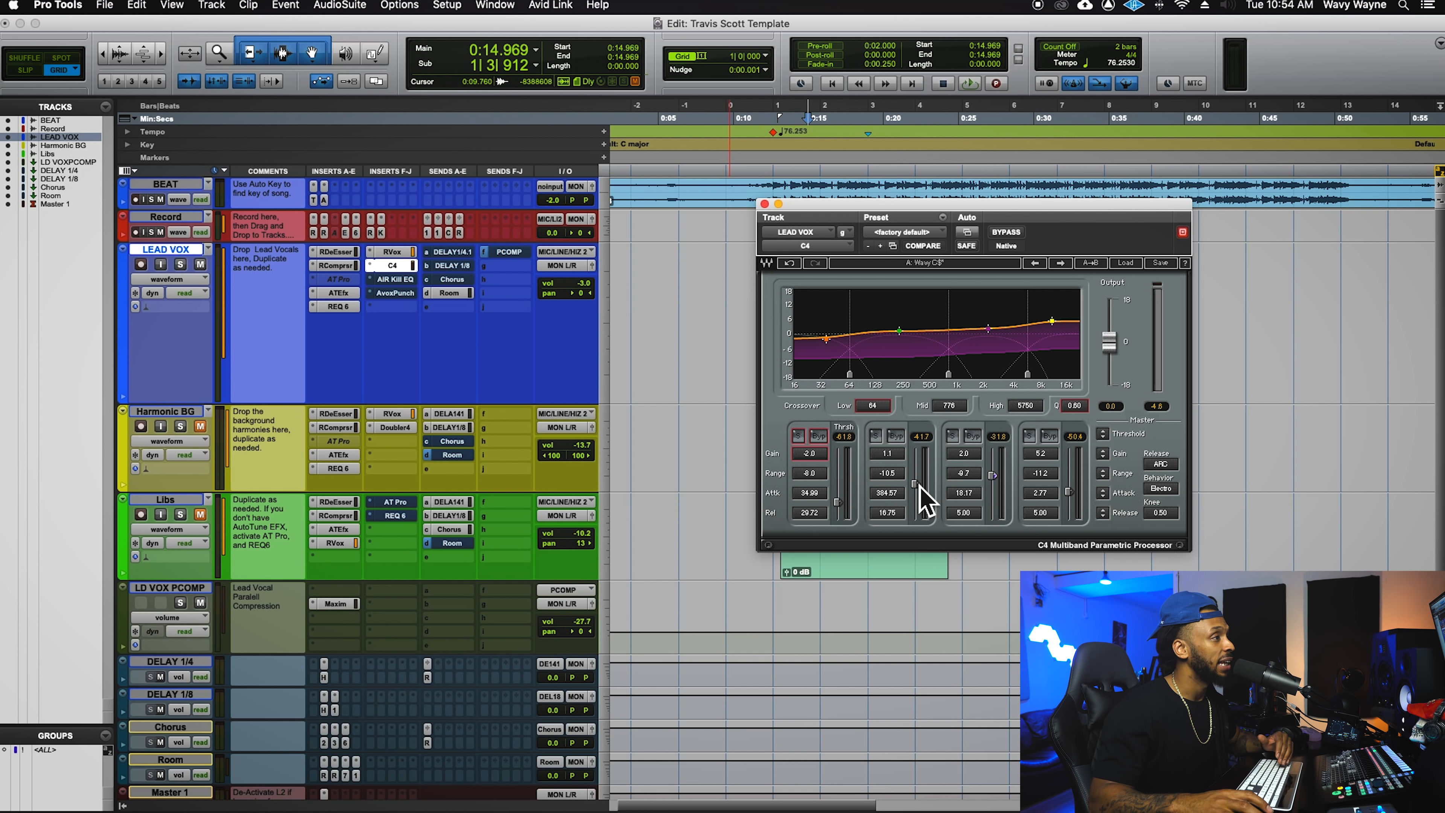
{"action": "key", "text": "space"}
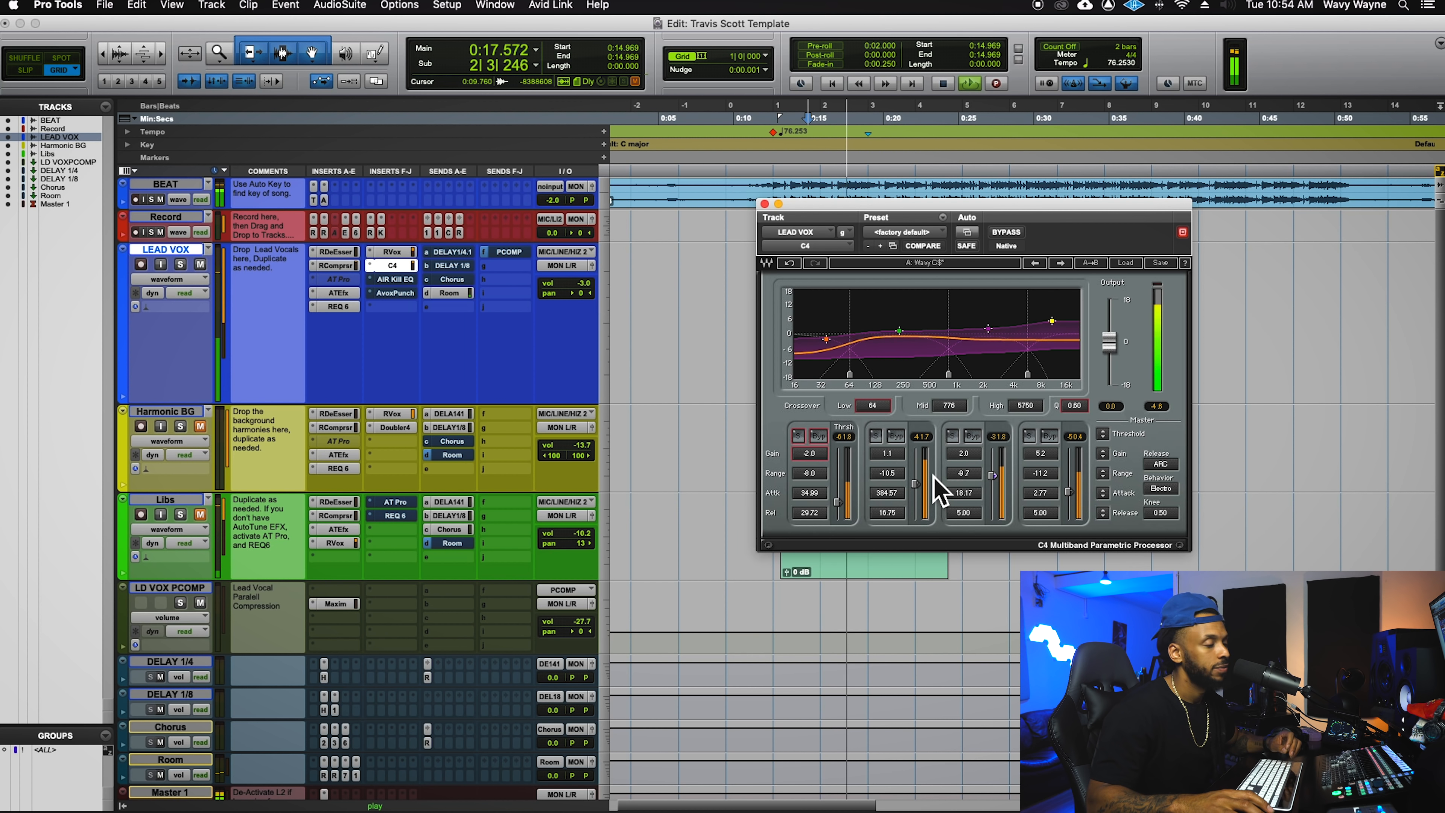
{"action": "key", "text": "space"}
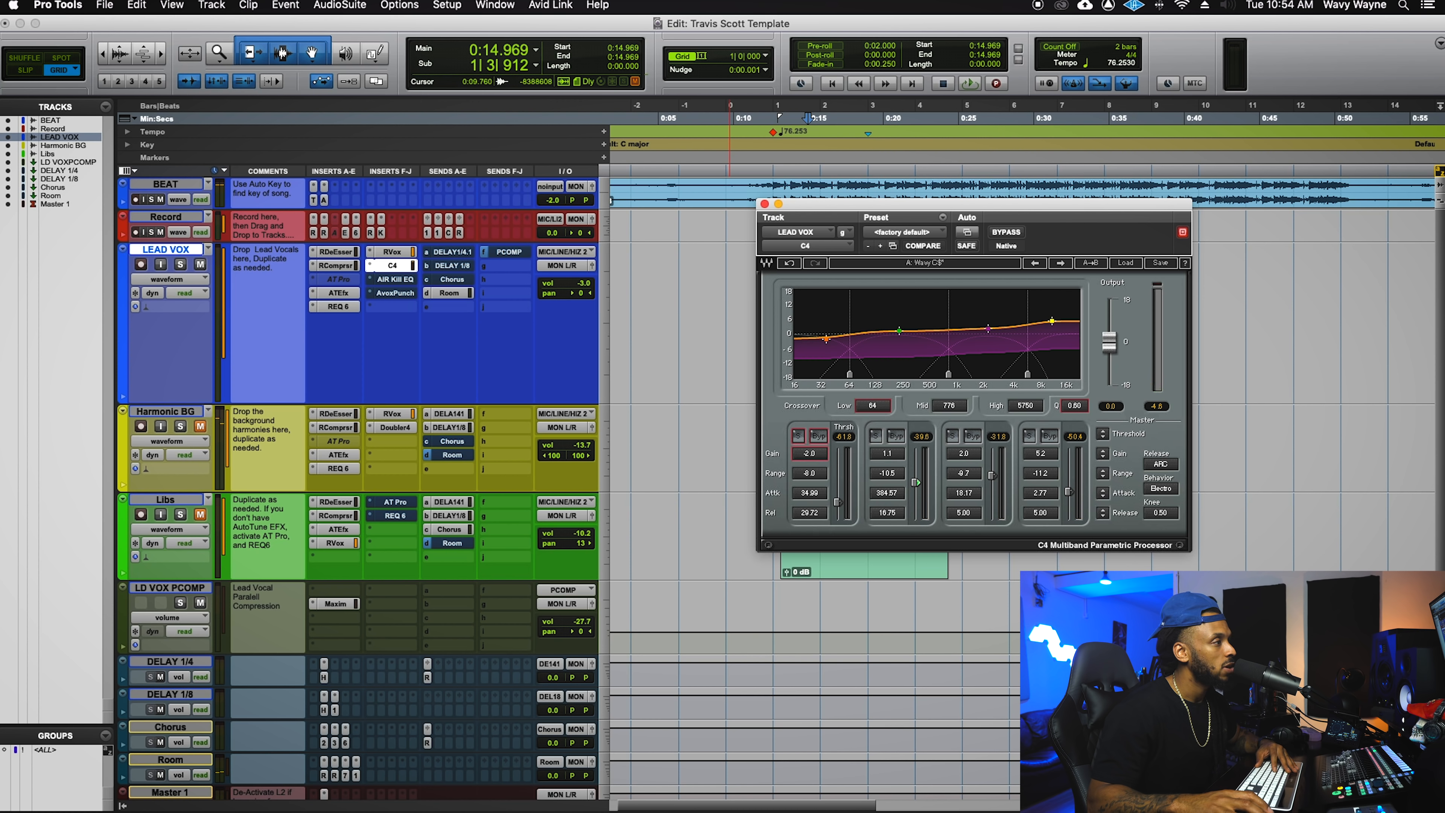
{"action": "key", "text": "space"}
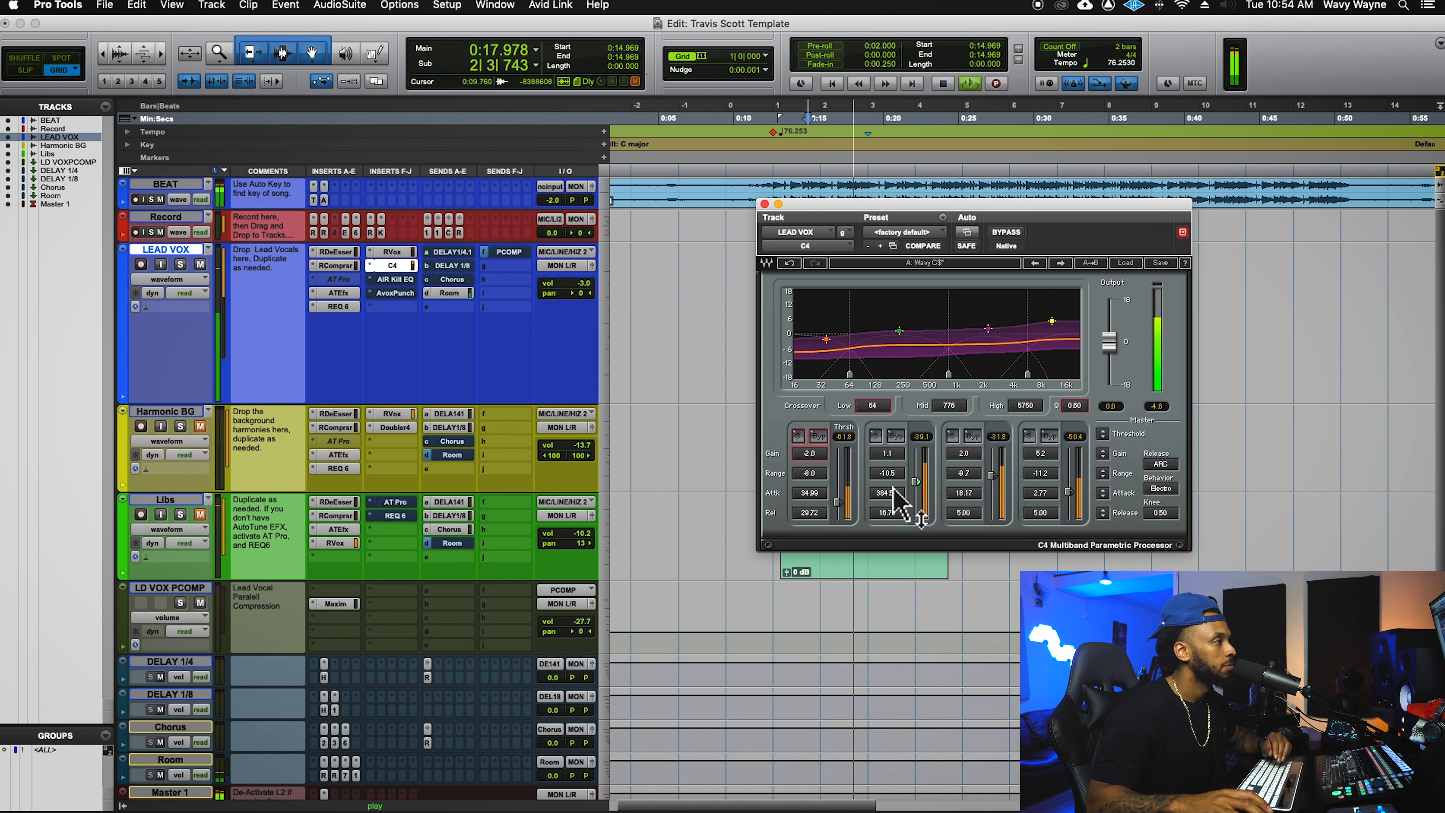
{"action": "left_click_drag", "start_coordinate": [899, 512], "coordinate": [896, 492]}
{"action": "key", "text": "space"}
{"action": "key", "text": "space"}
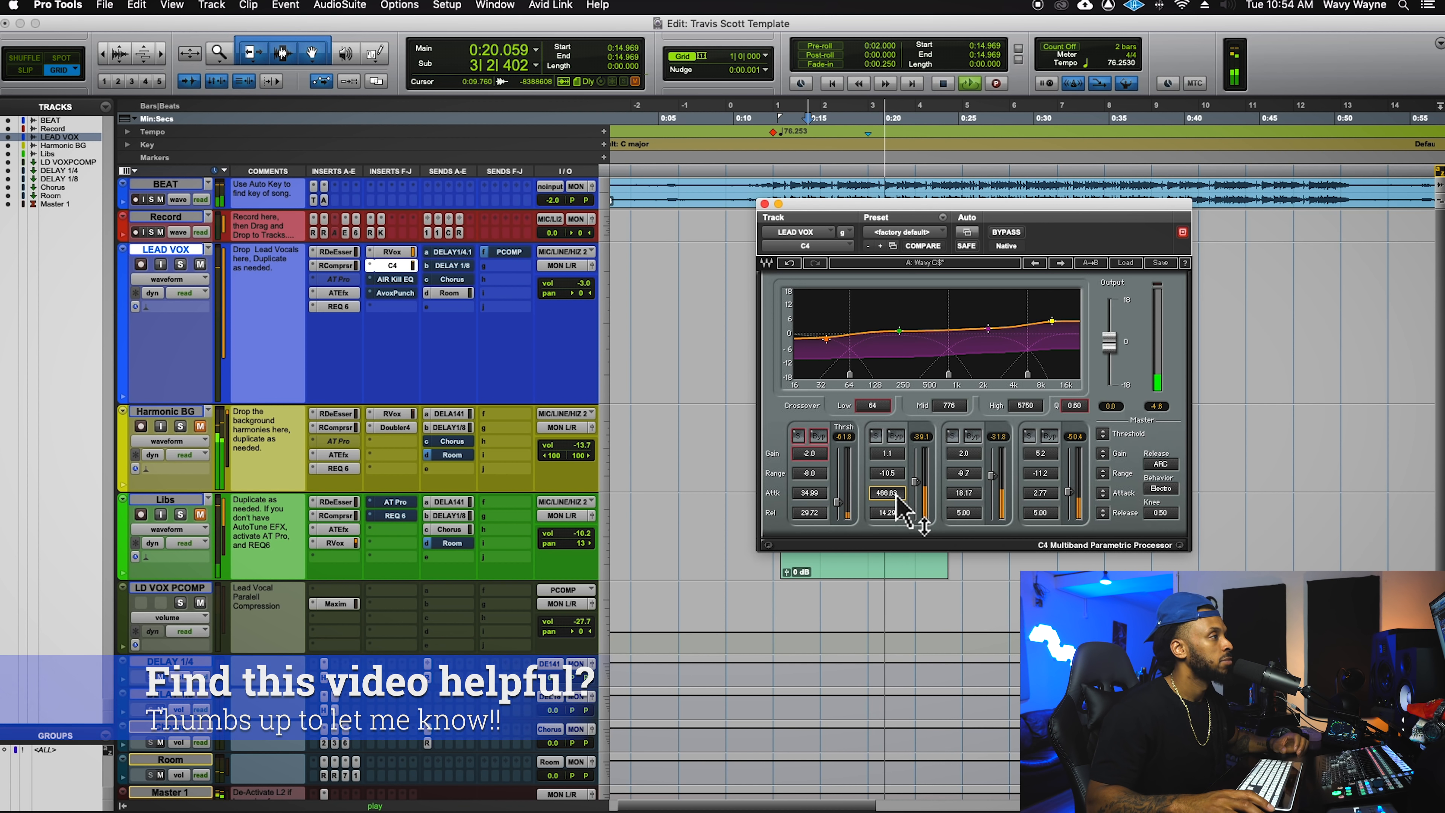
{"action": "key", "text": "space"}
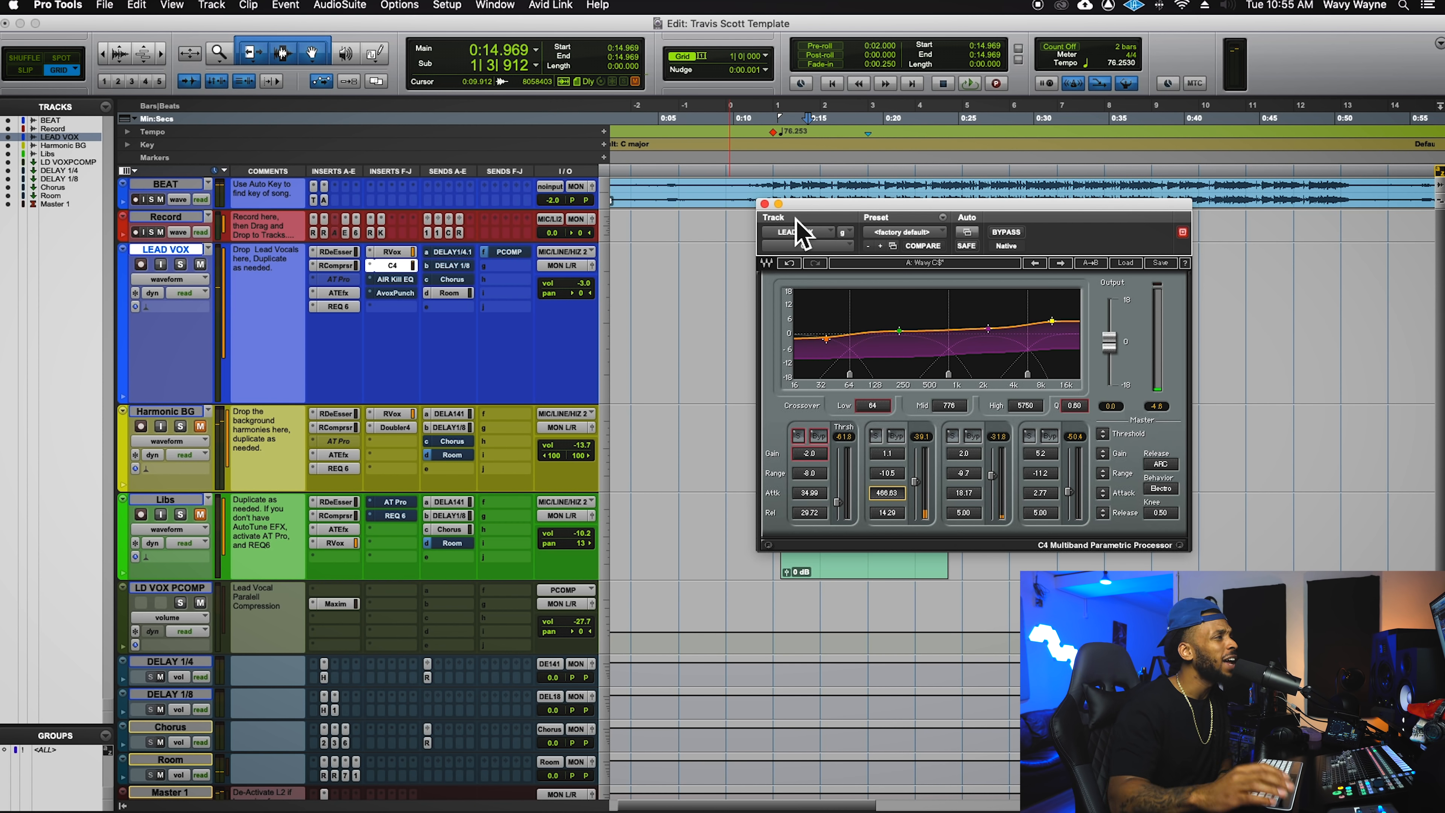
- Open the AIR Kill EQ on LEAD VOX, switch it on, and start playback
{"action": "left_click_drag", "start_coordinate": [778, 197], "coordinate": [949, 135]}
{"action": "left_click", "coordinate": [398, 279]}
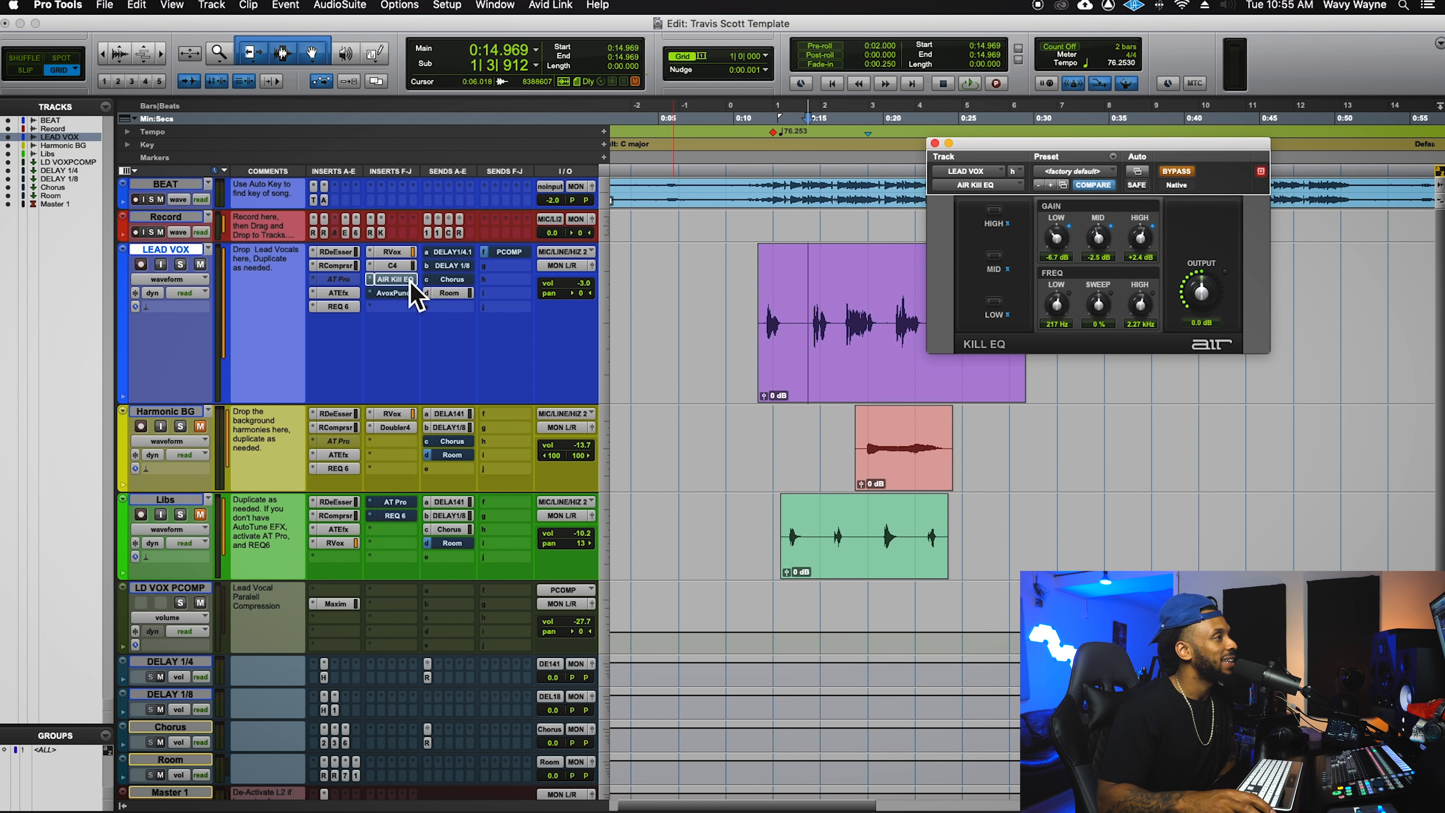
{"action": "left_click", "coordinate": [1190, 175]}
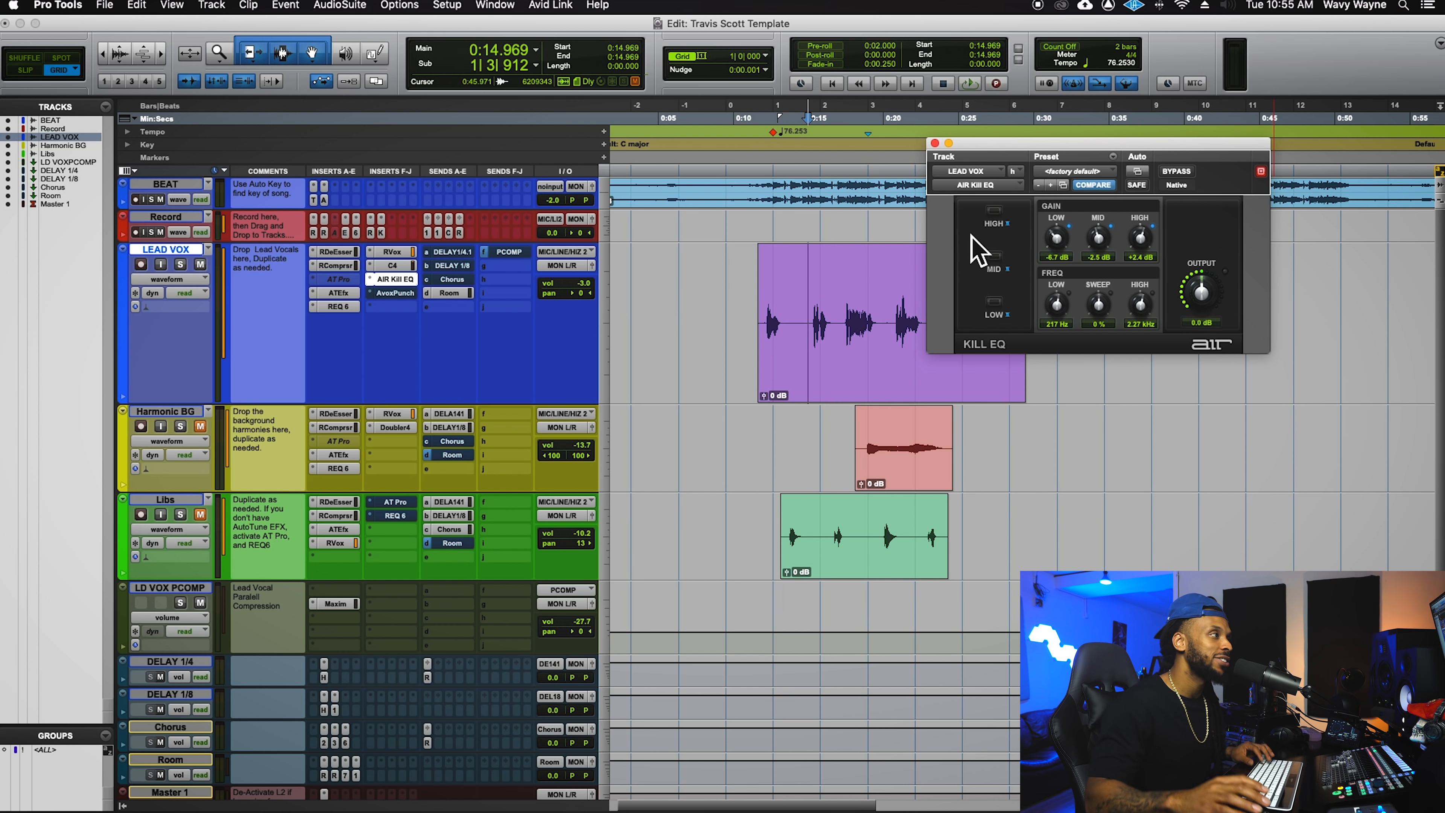
{"action": "left_click_drag", "start_coordinate": [1186, 151], "coordinate": [1181, 149]}
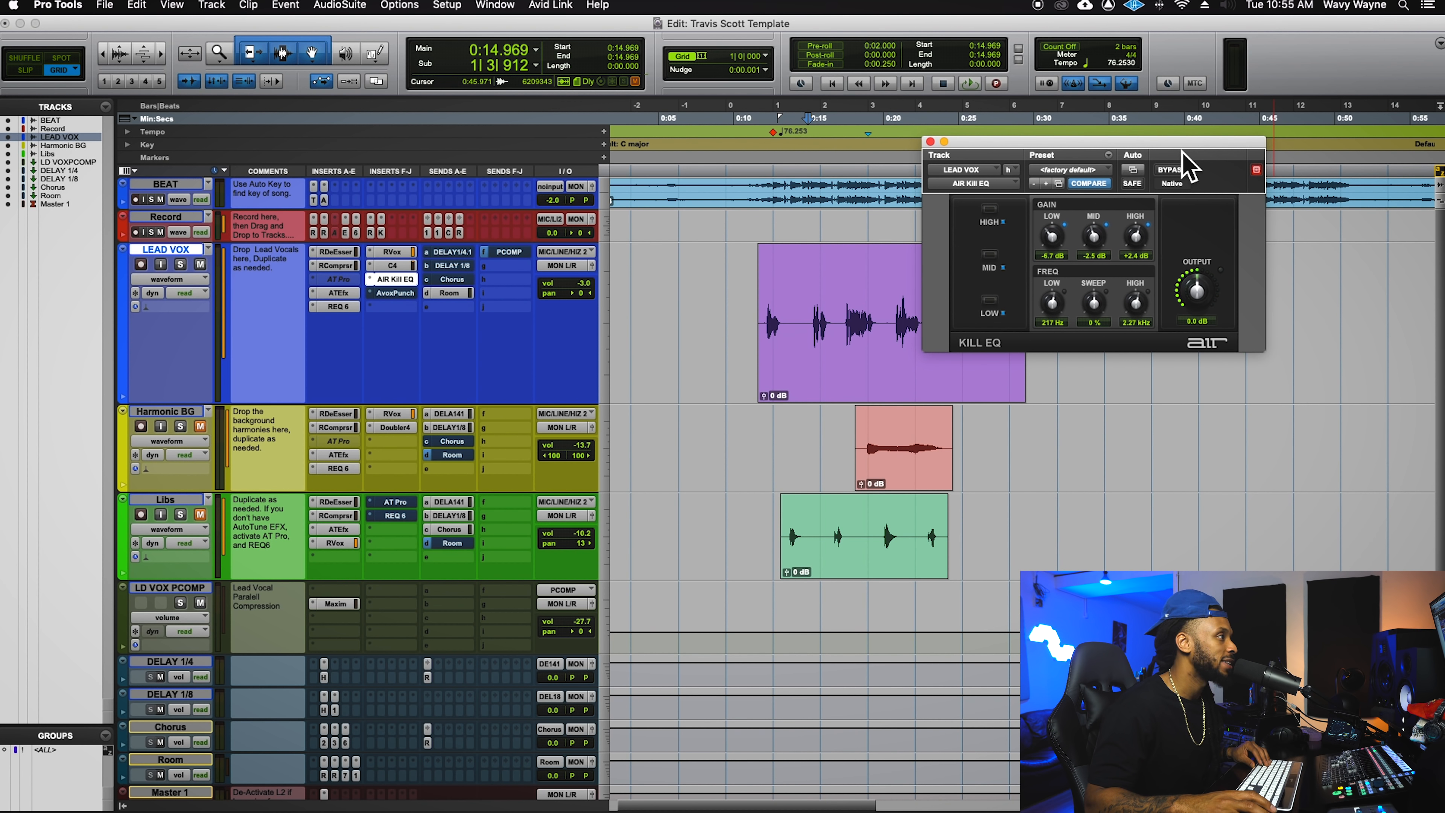
{"action": "key", "text": "space"}
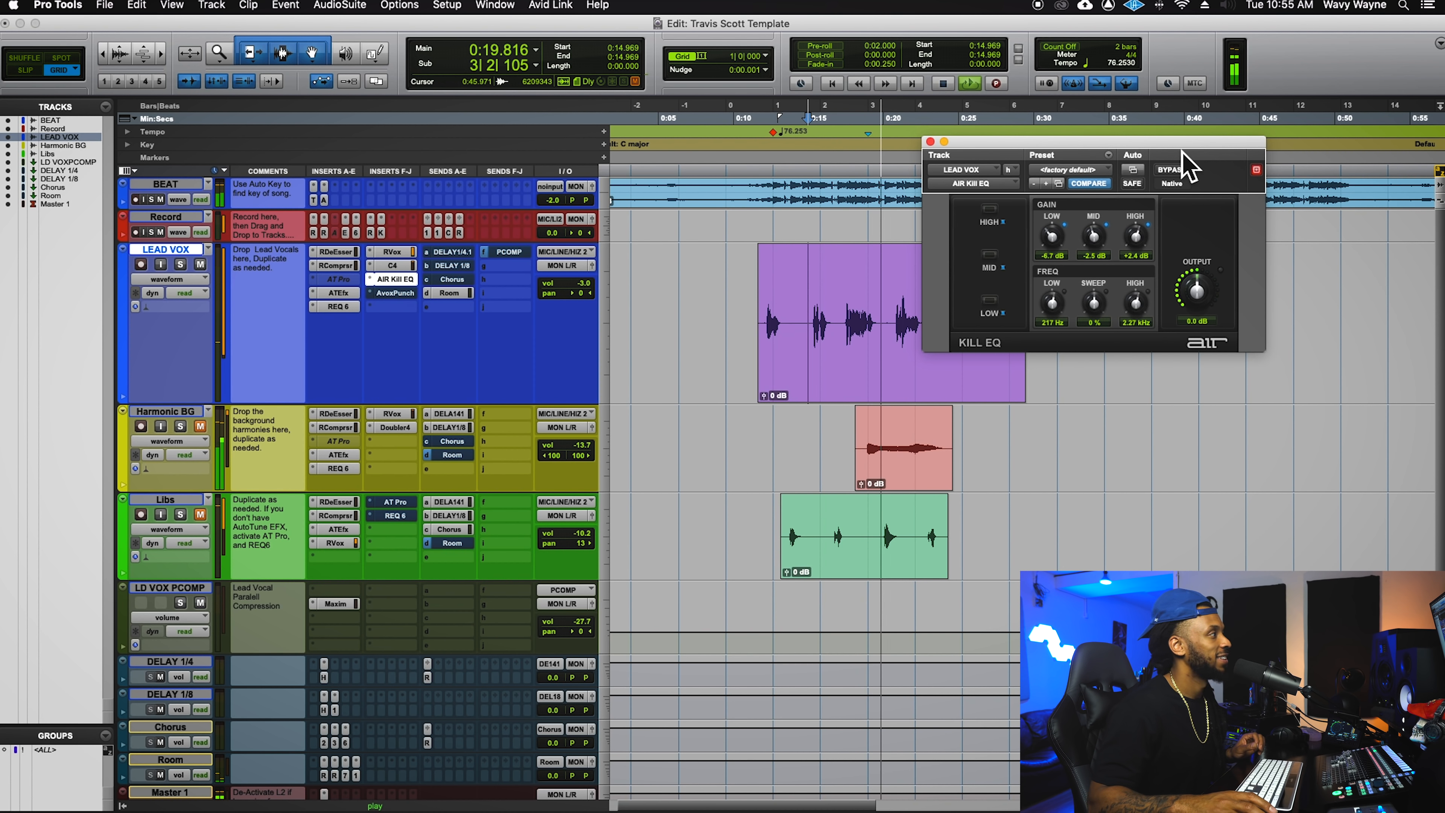
- Solo LEAD VOX and bypass the Kill EQ during playback to compare
{"action": "left_click", "coordinate": [180, 264]}
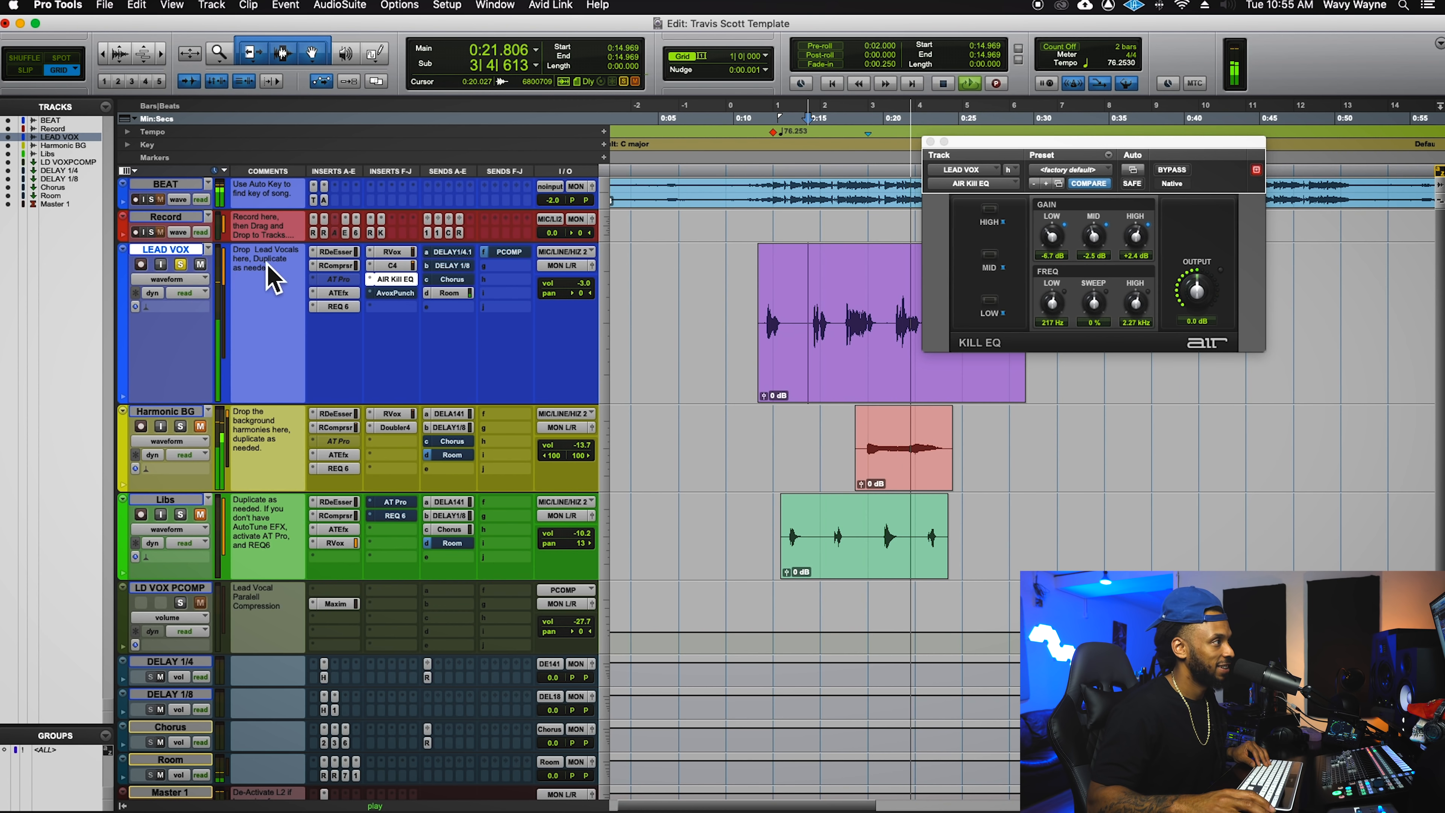
{"action": "key", "text": "space"}
{"action": "key", "text": "space"}
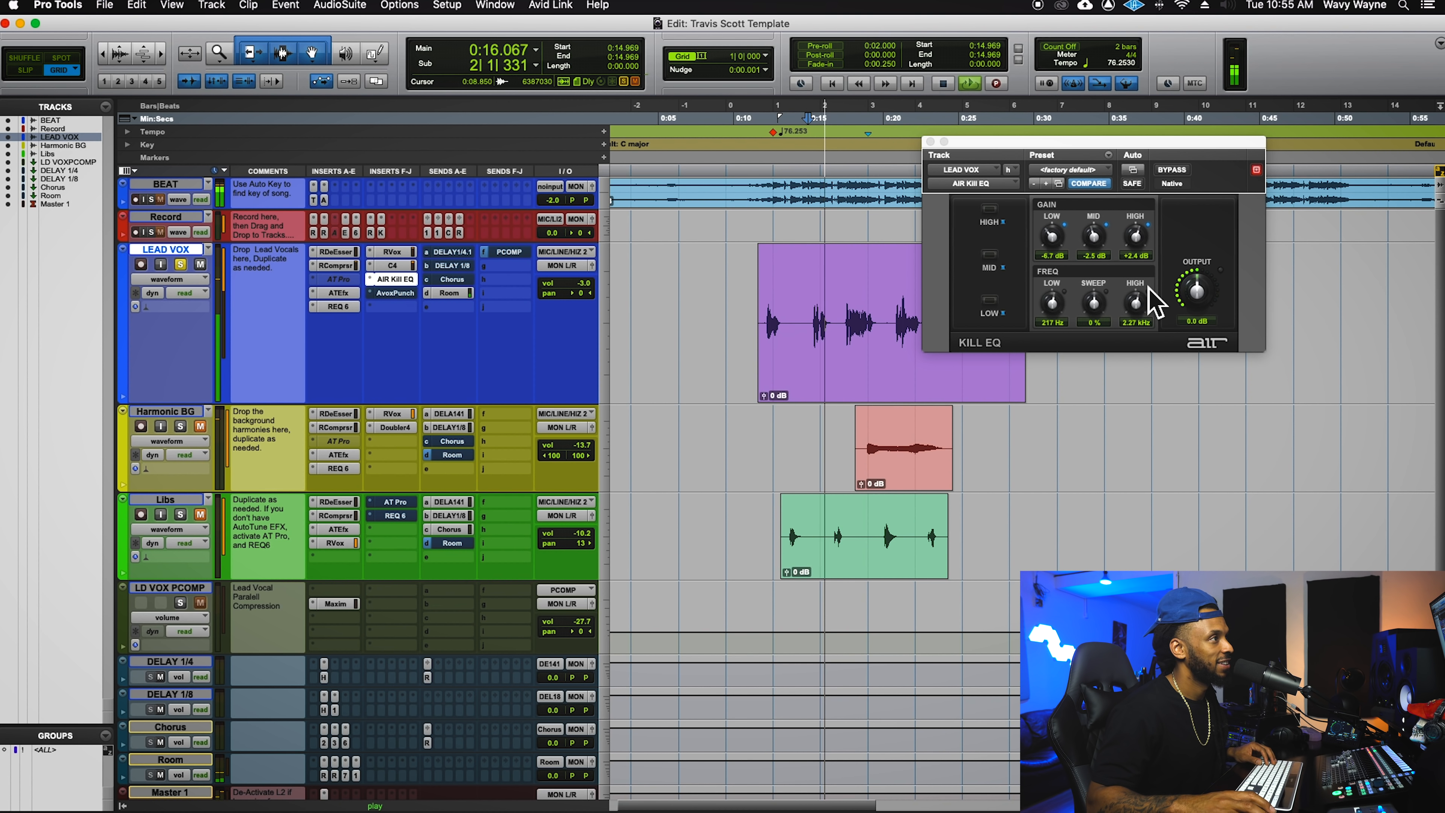
{"action": "left_click", "coordinate": [1175, 186]}
{"action": "left_click", "coordinate": [1171, 171]}
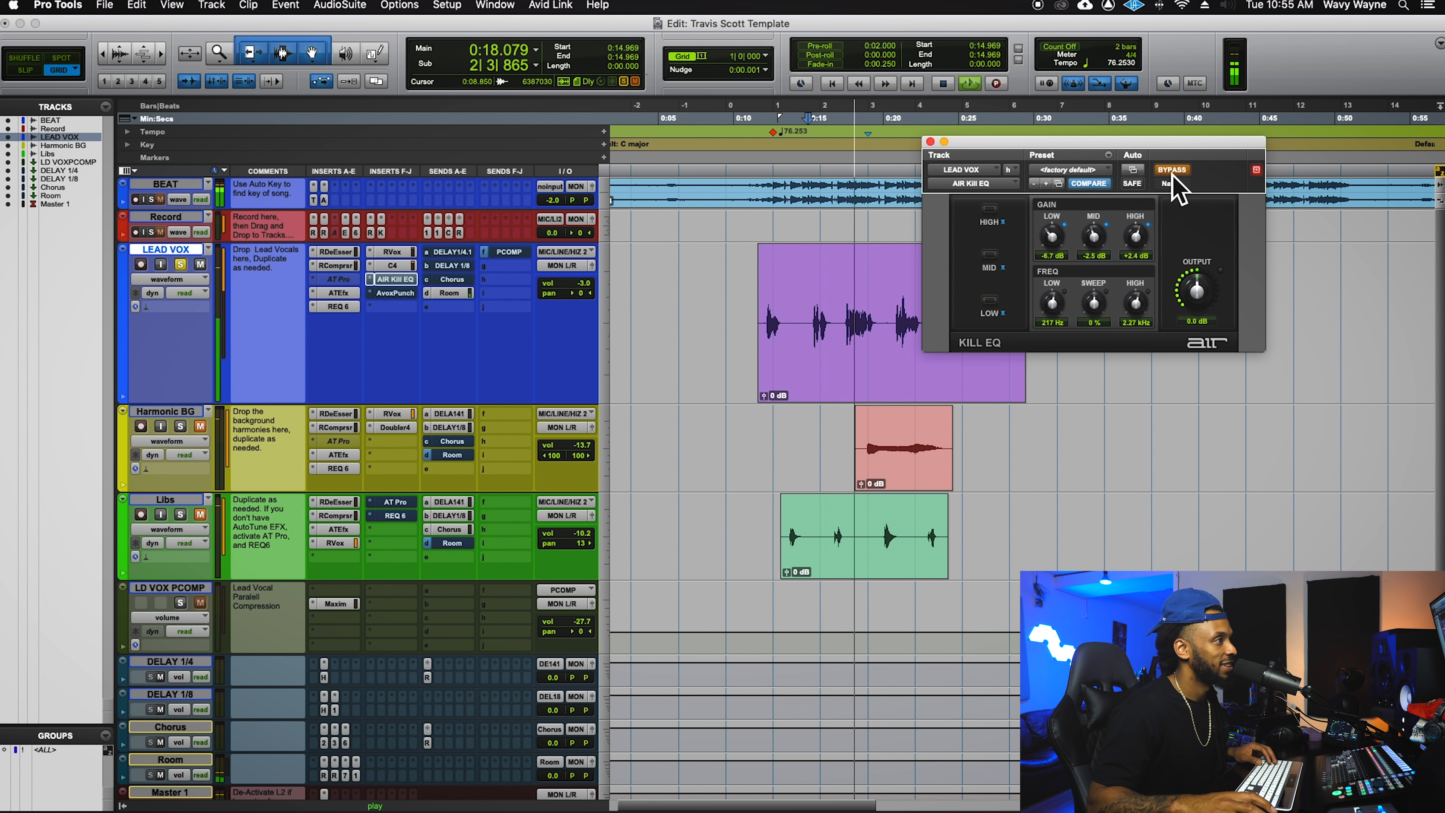
{"action": "key", "text": "space"}
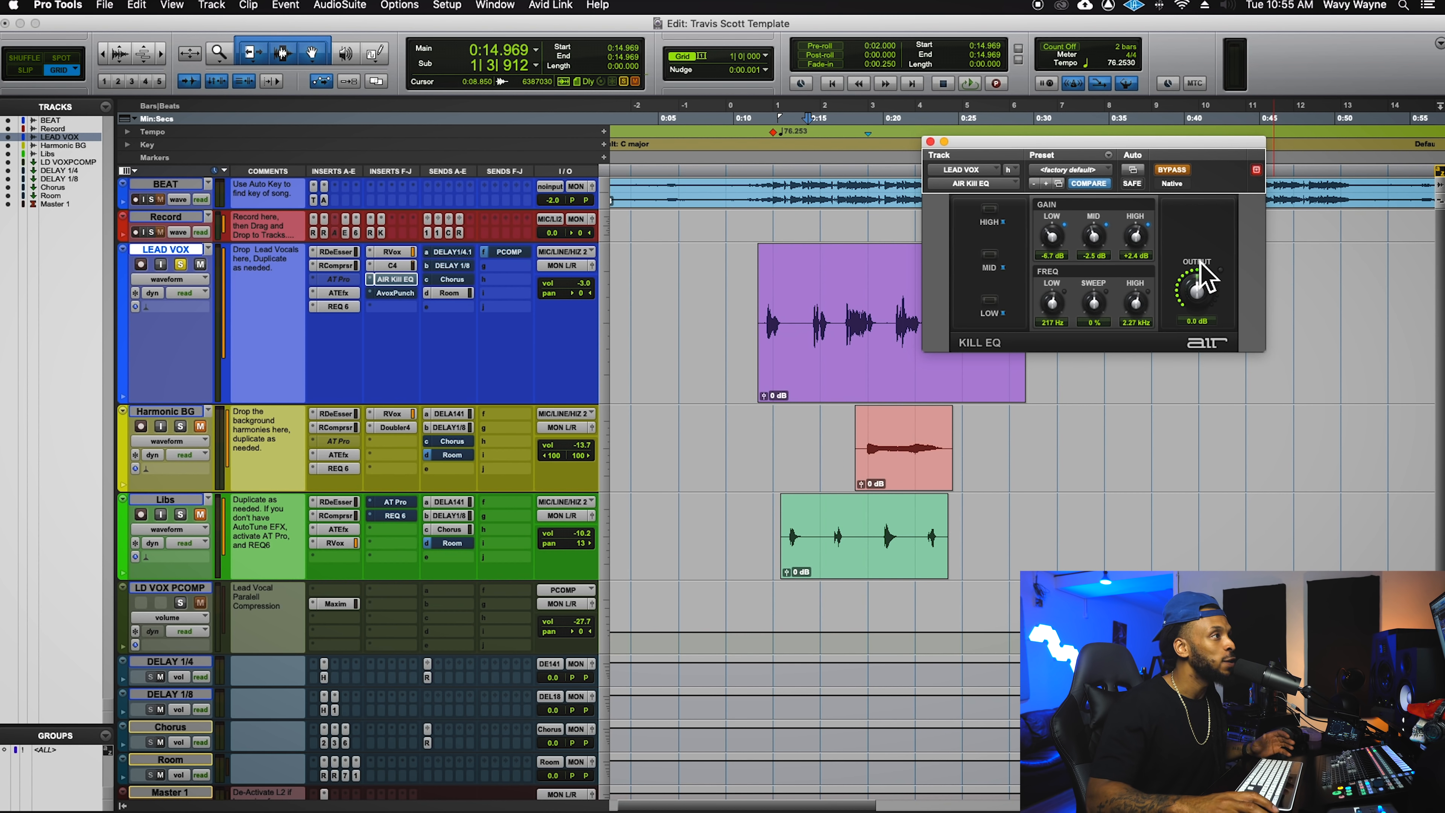
- Toggle the Kill EQ off and back on while the lead vocal plays
{"action": "left_click_drag", "start_coordinate": [1234, 161], "coordinate": [1195, 433]}
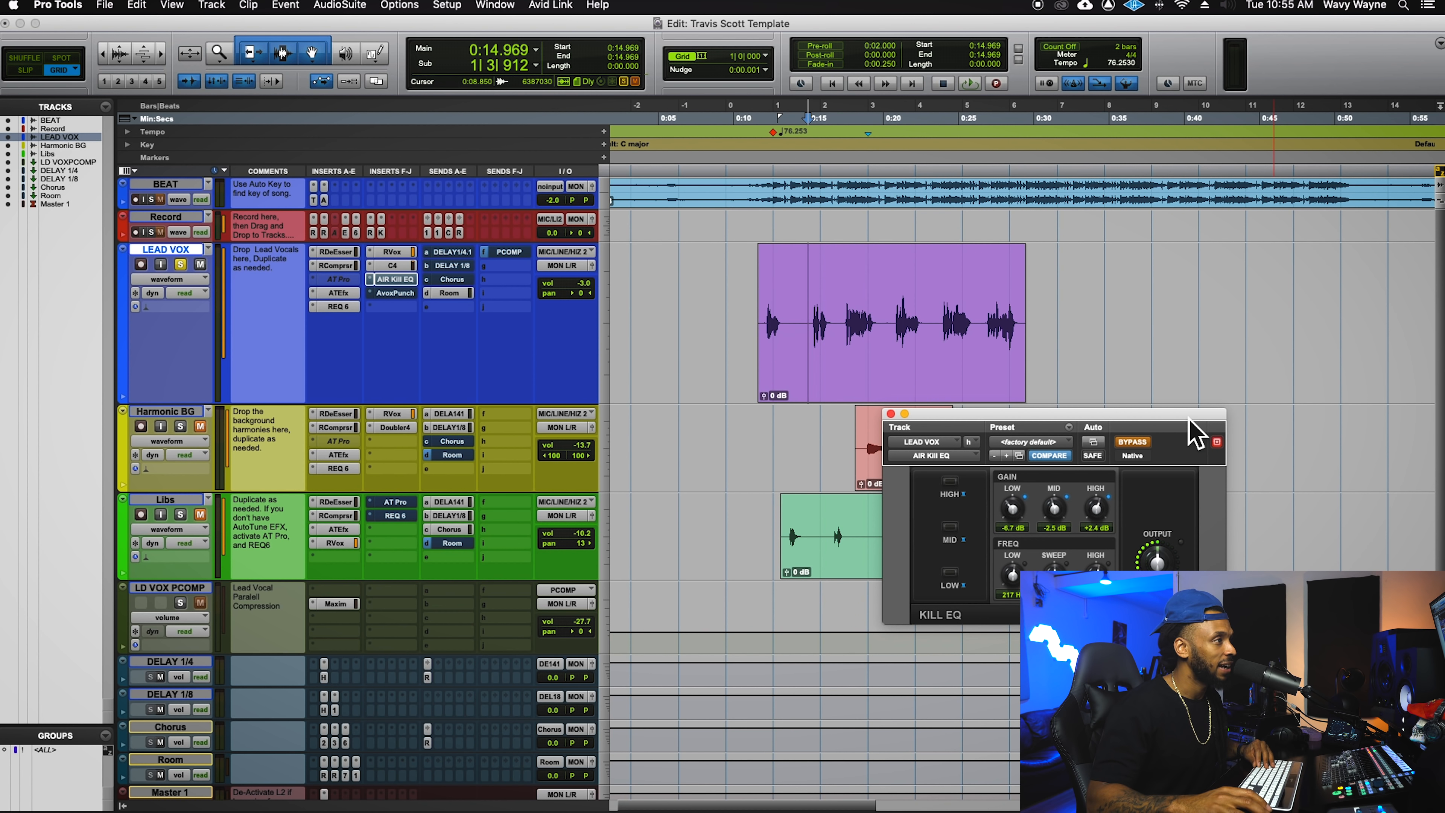
{"action": "left_click", "coordinate": [1146, 442]}
{"action": "key", "text": "space"}
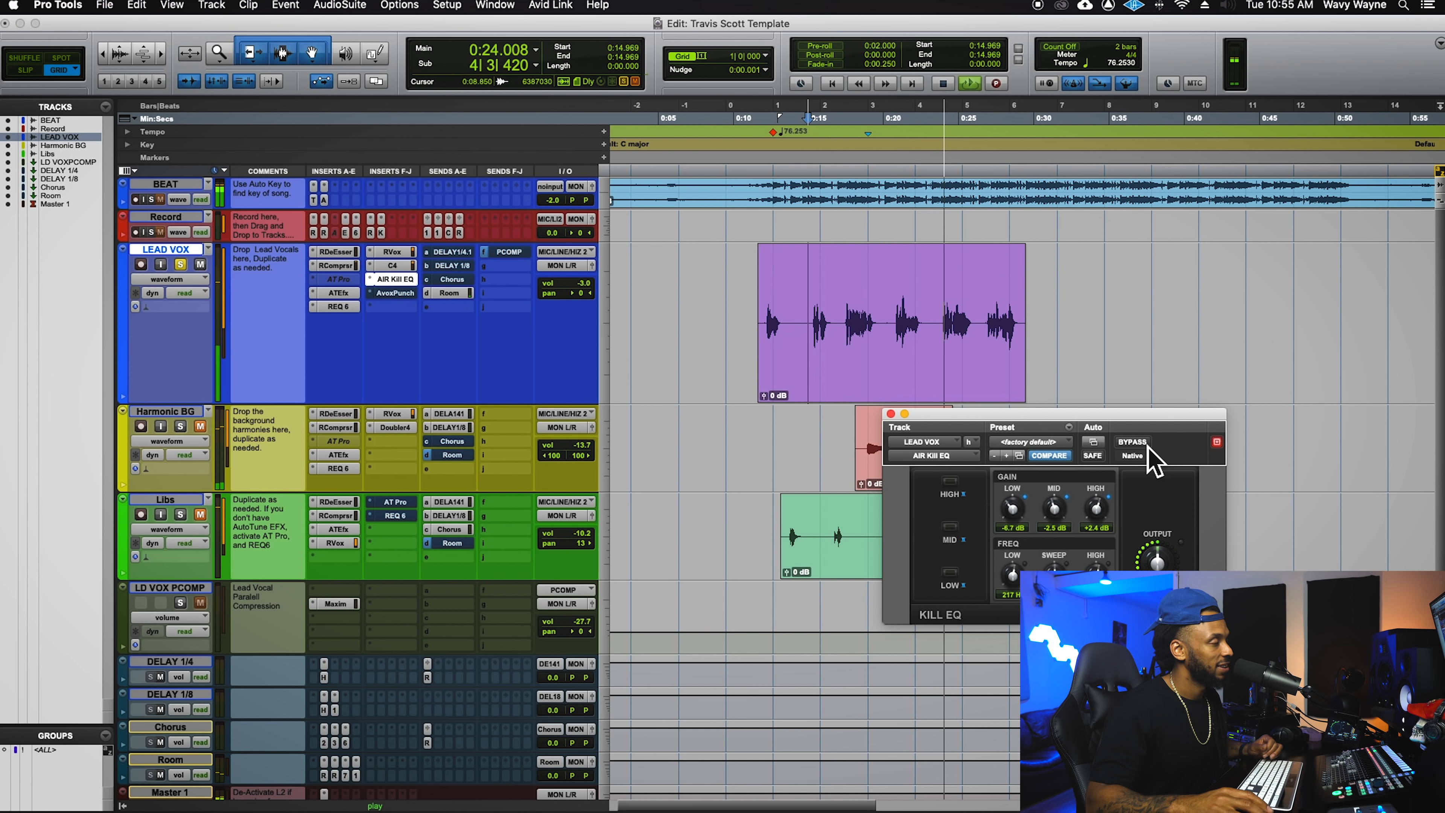
{"action": "left_click", "coordinate": [1145, 446]}
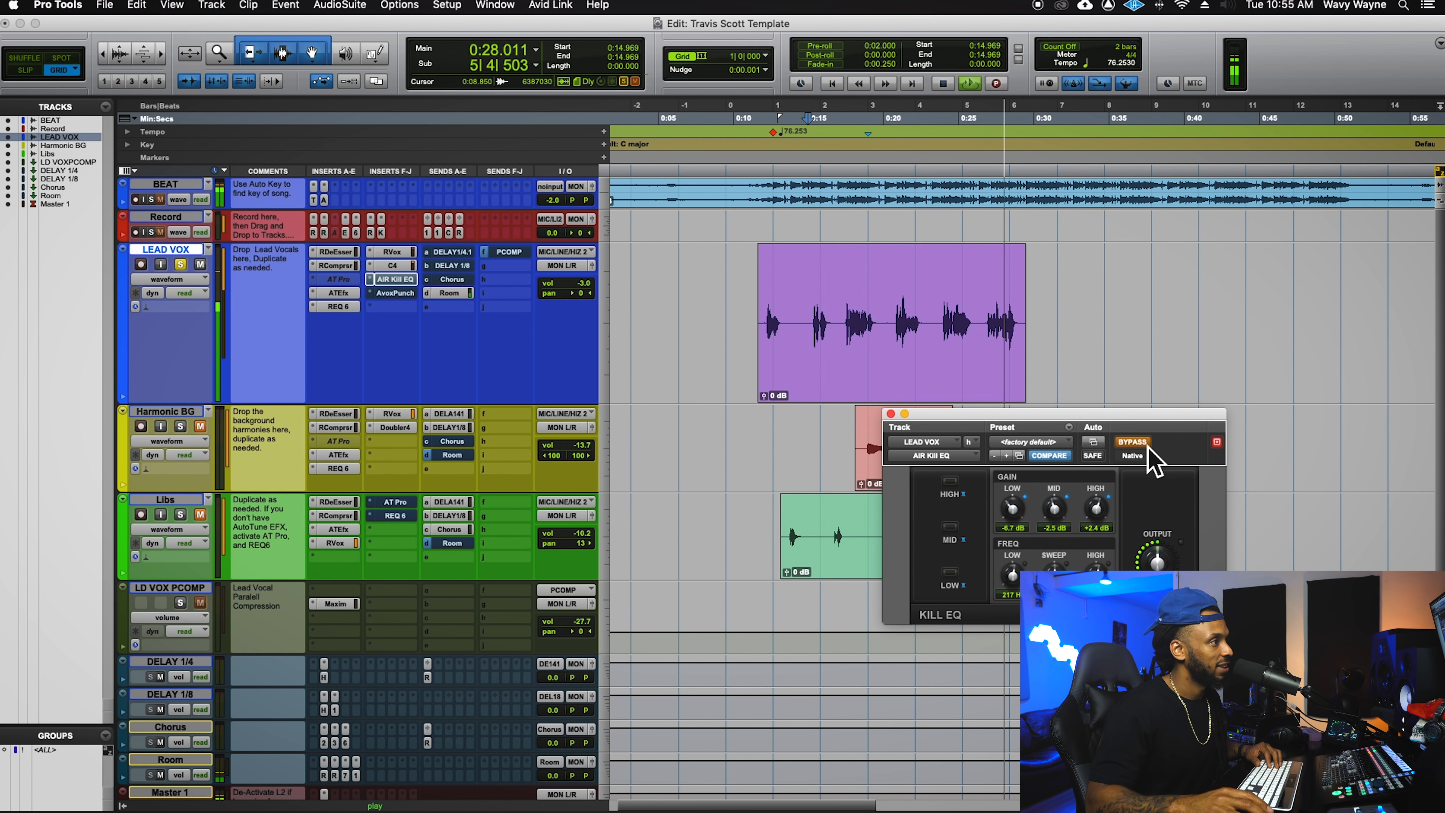
{"action": "left_click", "coordinate": [1147, 446]}
{"action": "key", "text": "space"}
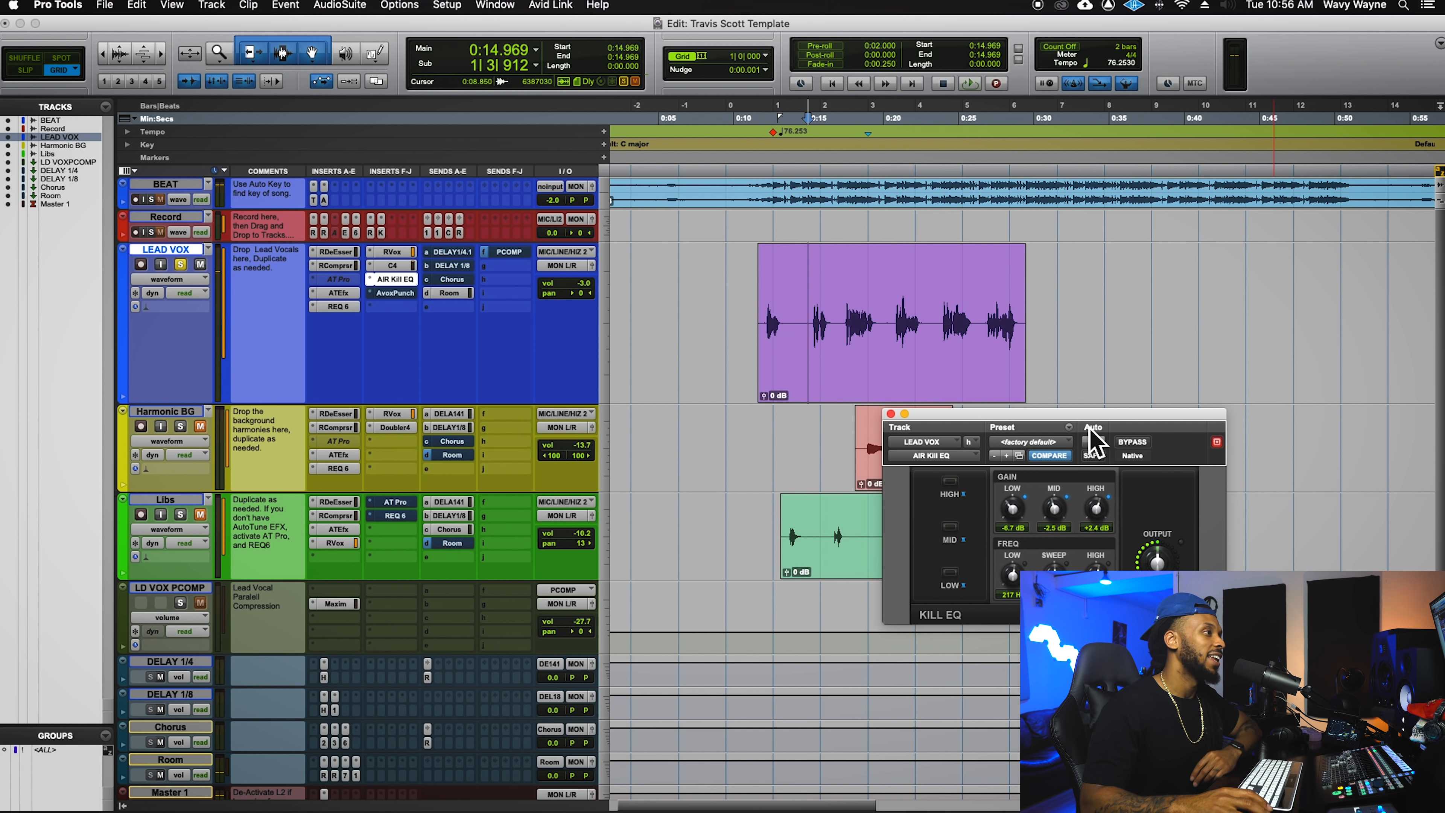
- Move the Kill EQ window to the top right and play from inside the lead vocal clip
{"action": "left_click_drag", "start_coordinate": [1077, 307], "coordinate": [1140, 288]}
{"action": "left_click", "coordinate": [1129, 351]}
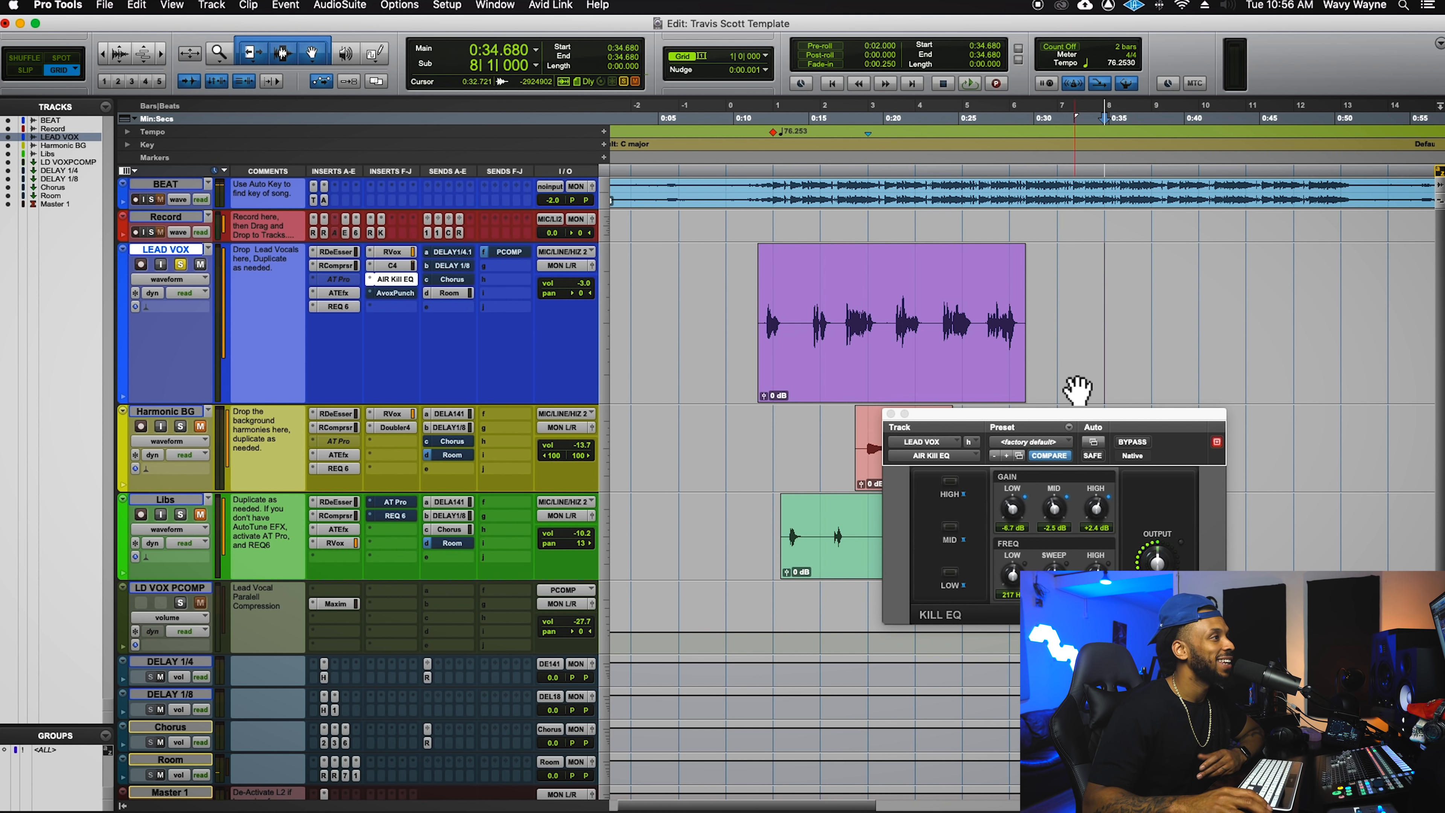
{"action": "left_click_drag", "start_coordinate": [1073, 433], "coordinate": [1123, 234]}
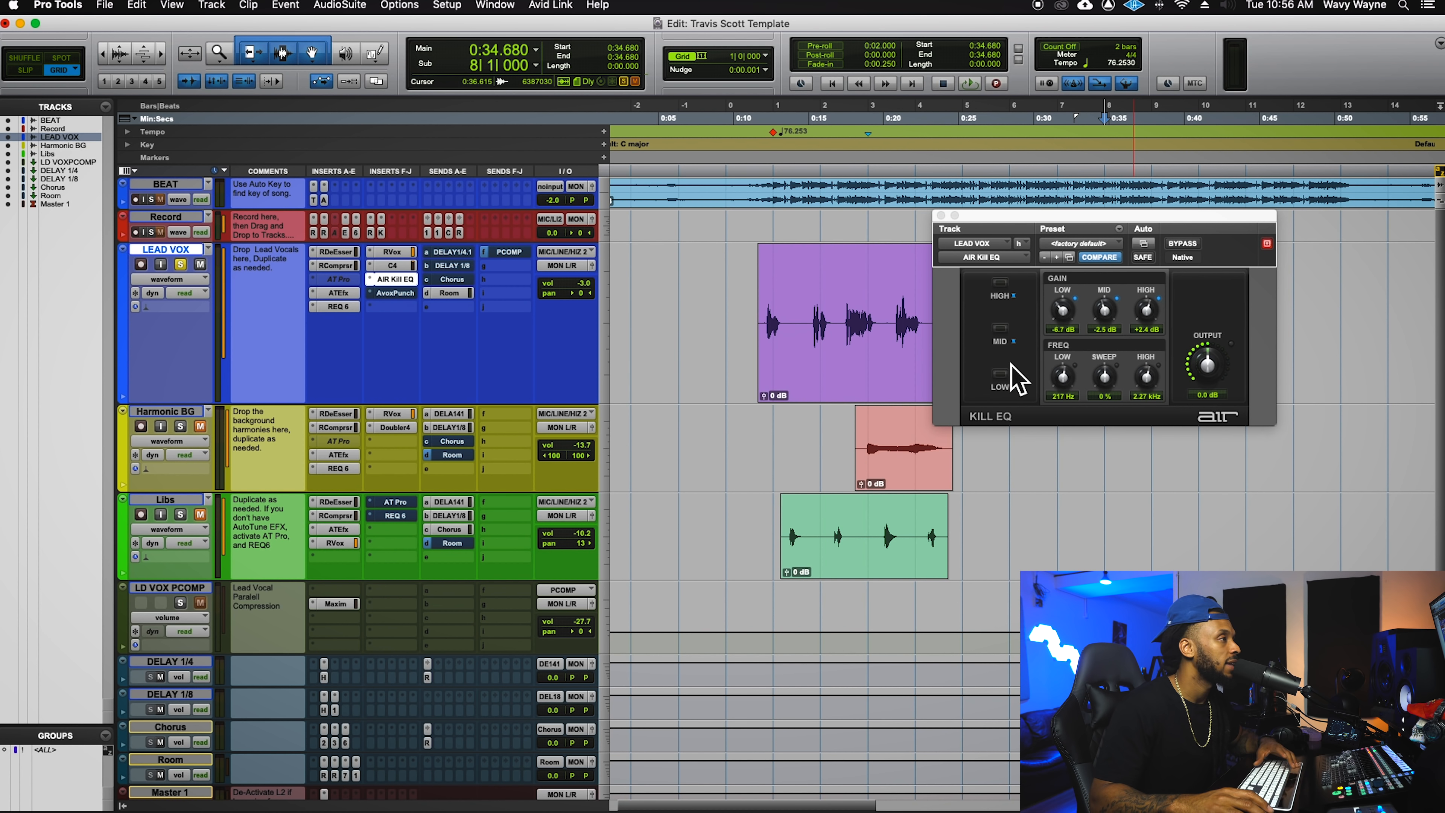
{"action": "left_click_drag", "start_coordinate": [996, 221], "coordinate": [1026, 48]}
{"action": "left_click", "coordinate": [848, 283]}
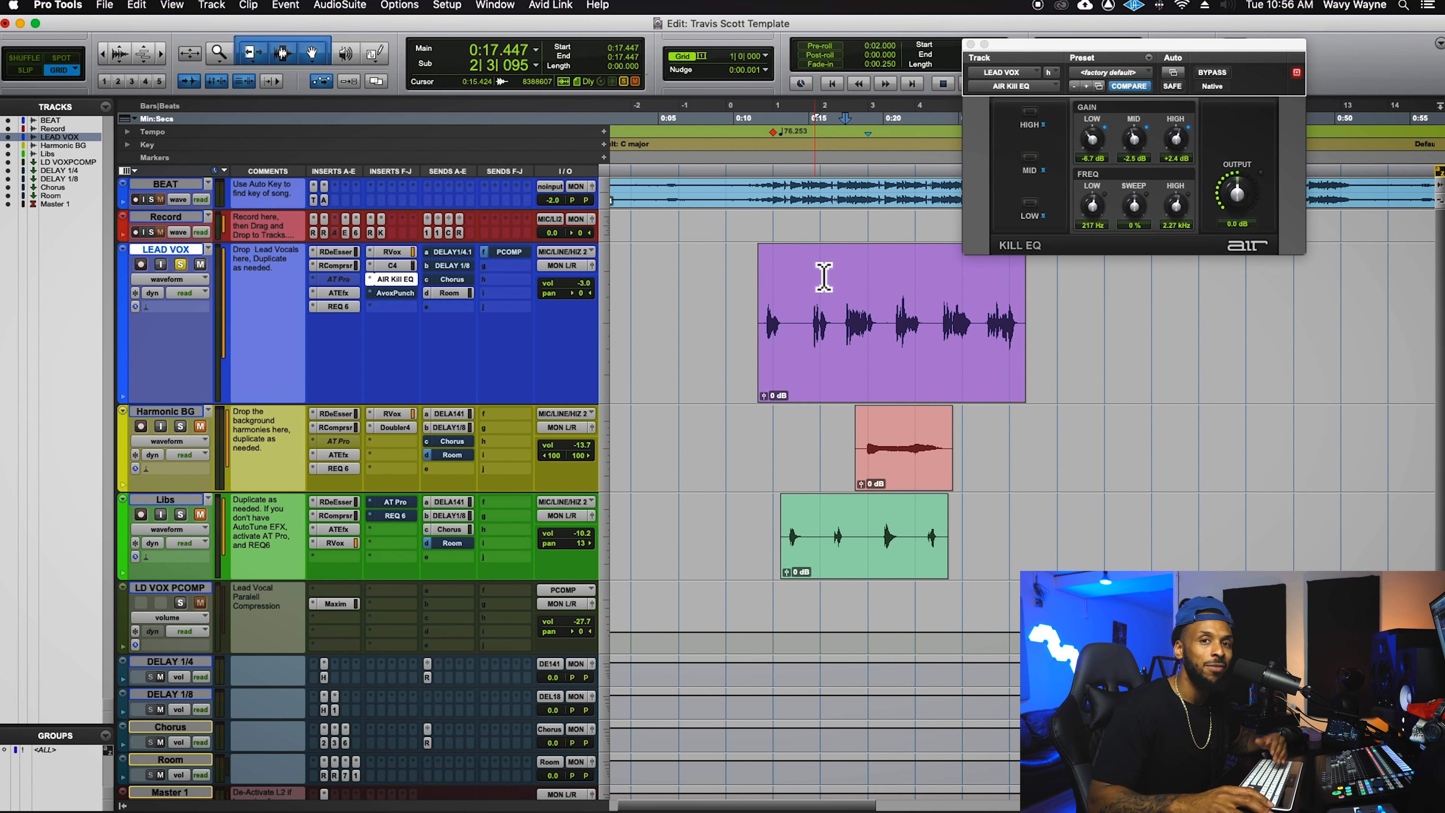
{"action": "key", "text": "space"}
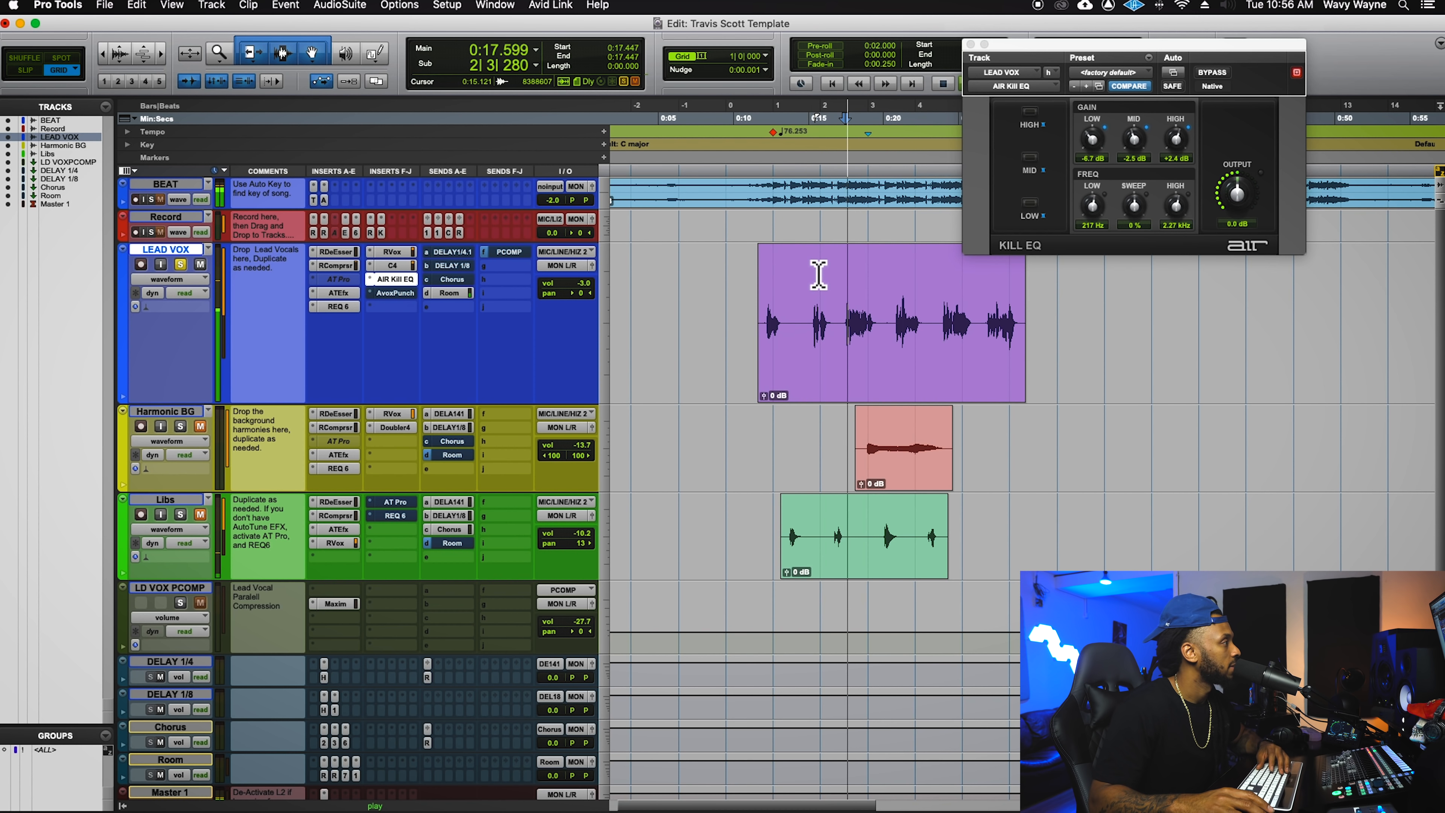
- Unsolo LEAD VOX, stop playback, and bring up its Punch Evo plugin (gain 3.9, ceiling -3.0)
{"action": "left_click", "coordinate": [184, 264]}
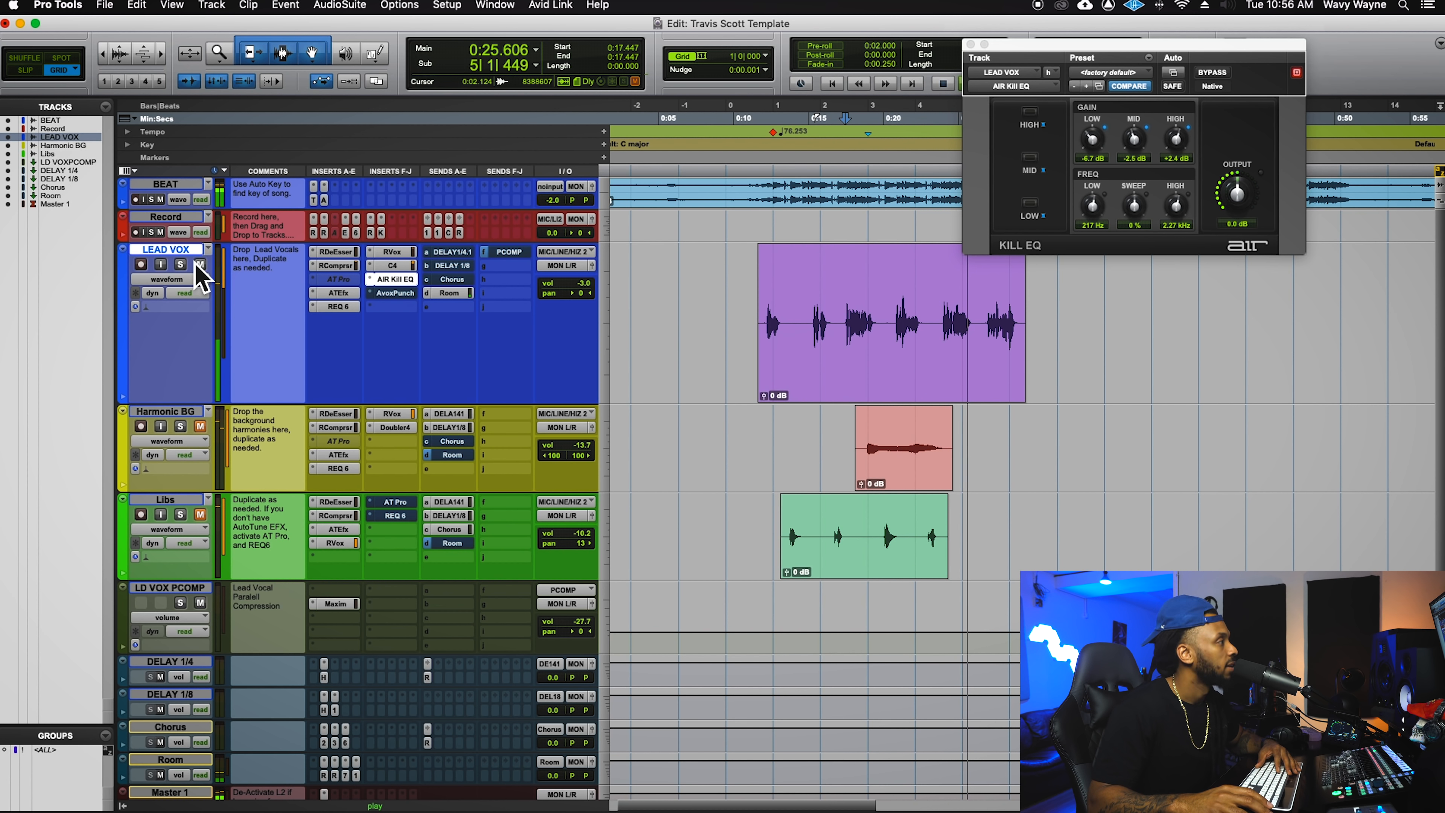
{"action": "key", "text": "space"}
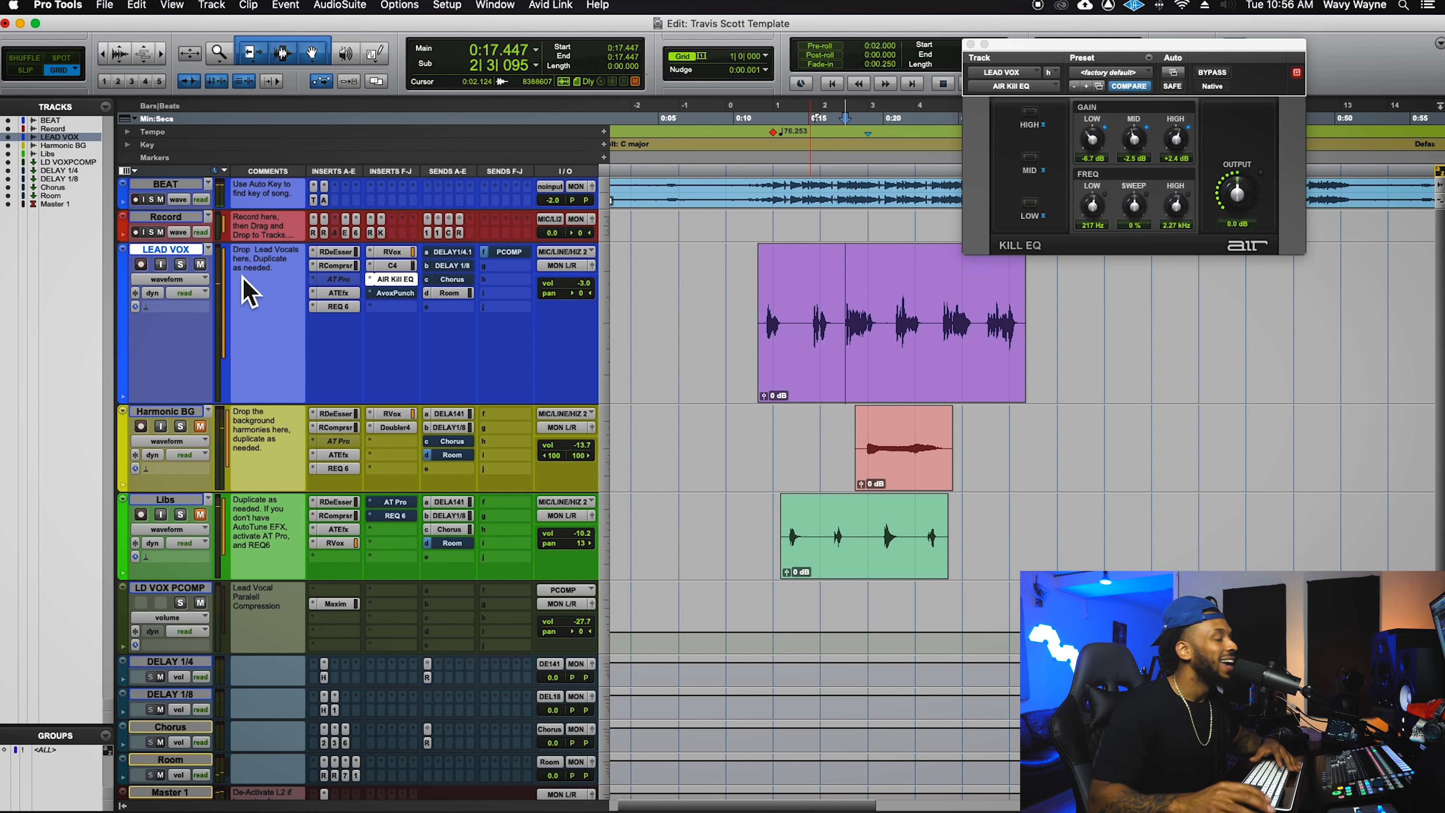
{"action": "left_click", "coordinate": [404, 294]}
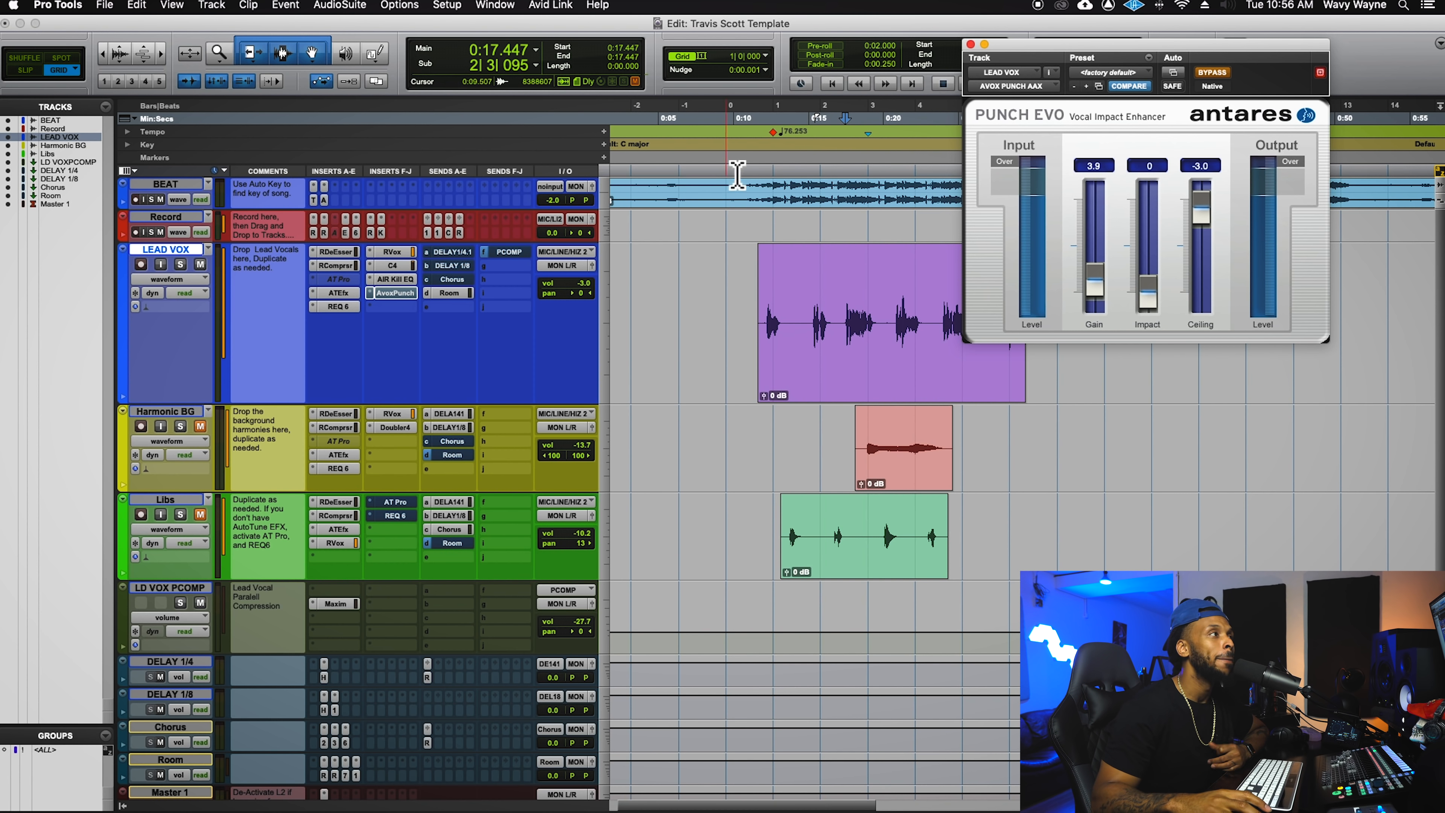
- Play the lead vocal while bypassing and re-enabling Punch Evo, leaving it active at gain 3.9
{"action": "left_click_drag", "start_coordinate": [1277, 64], "coordinate": [964, 279]}
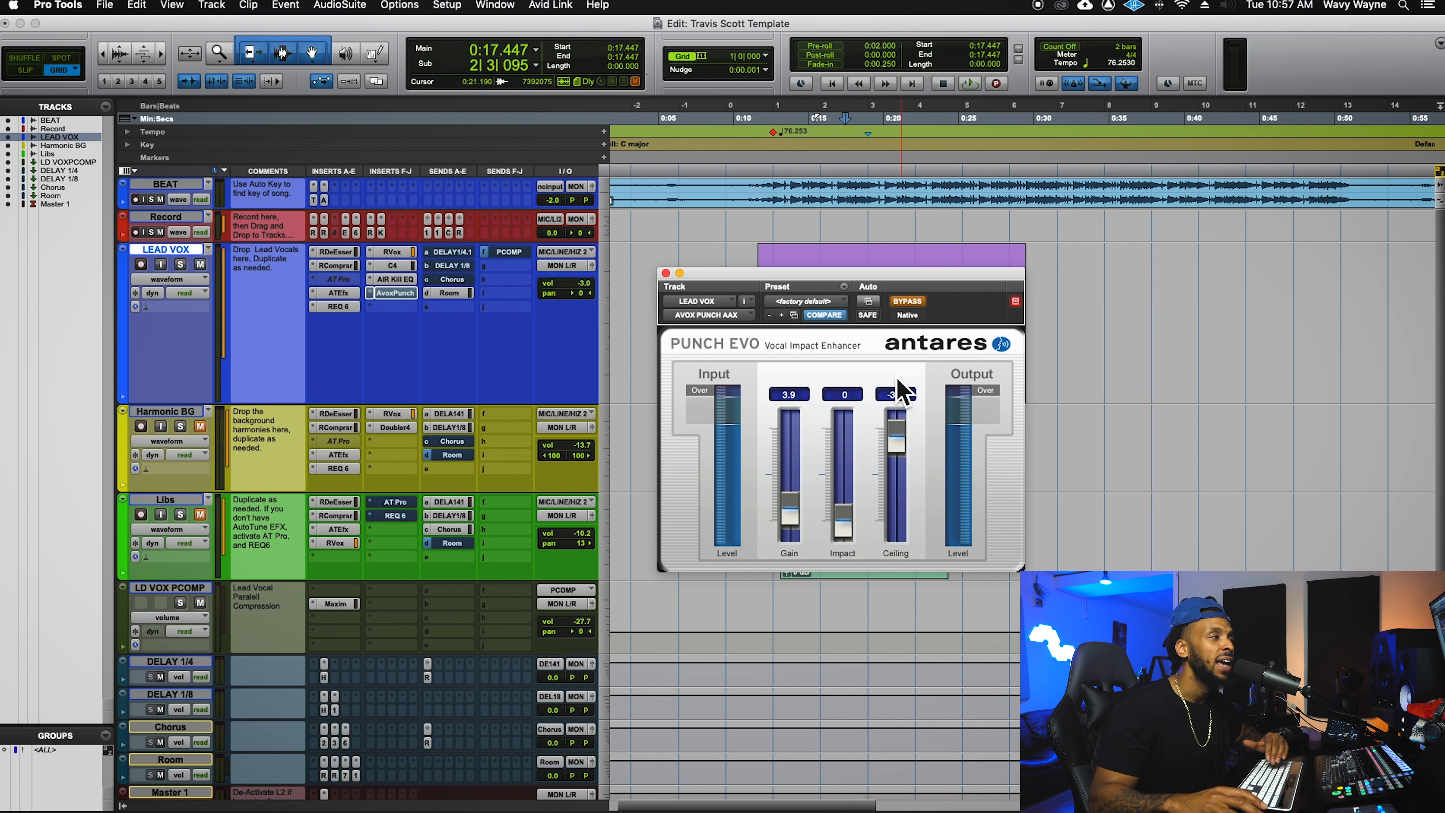
{"action": "left_click", "coordinate": [909, 303]}
{"action": "key", "text": "space"}
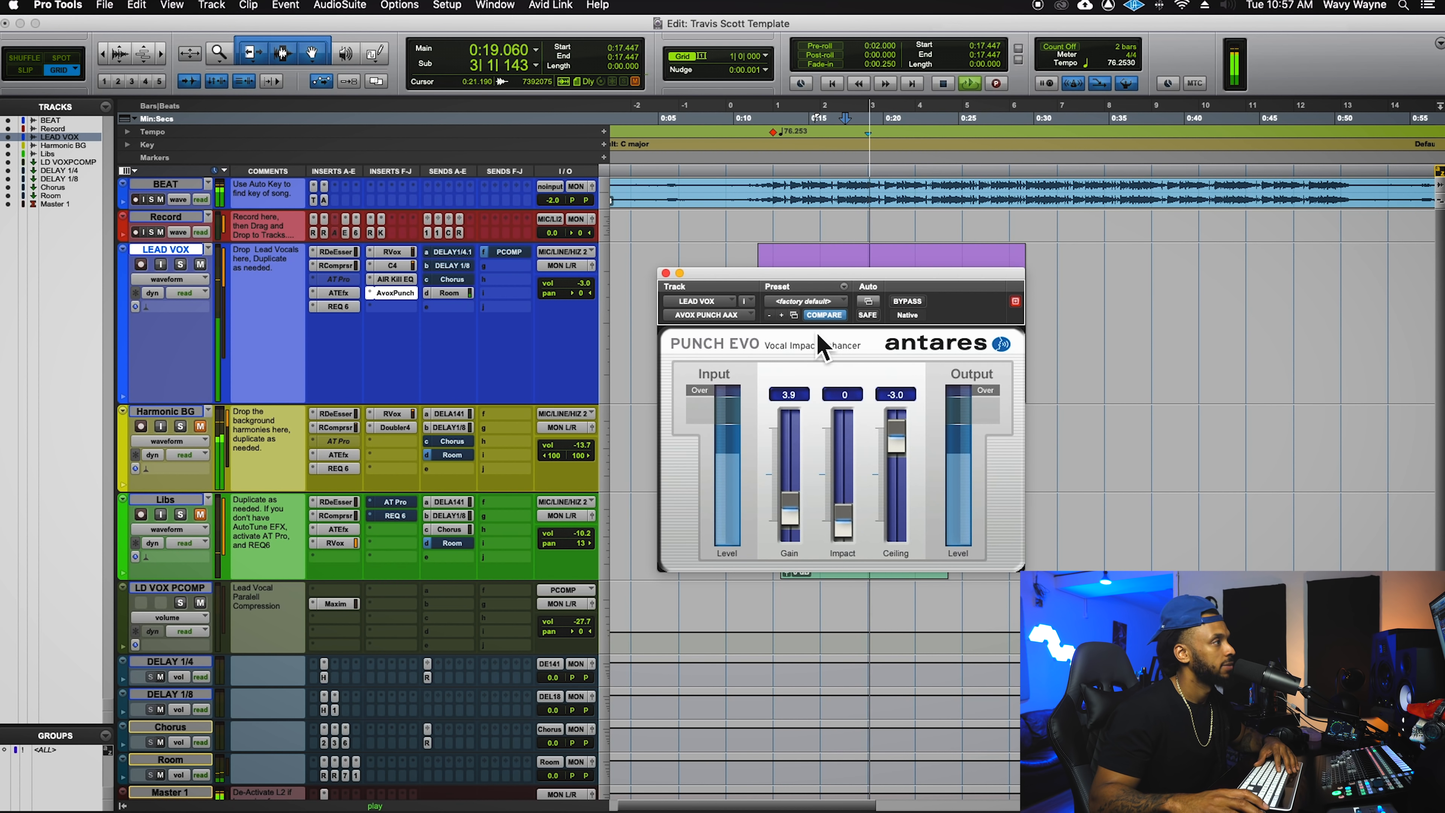
{"action": "left_click_drag", "start_coordinate": [839, 289], "coordinate": [922, 368]}
{"action": "left_click", "coordinate": [1009, 393]}
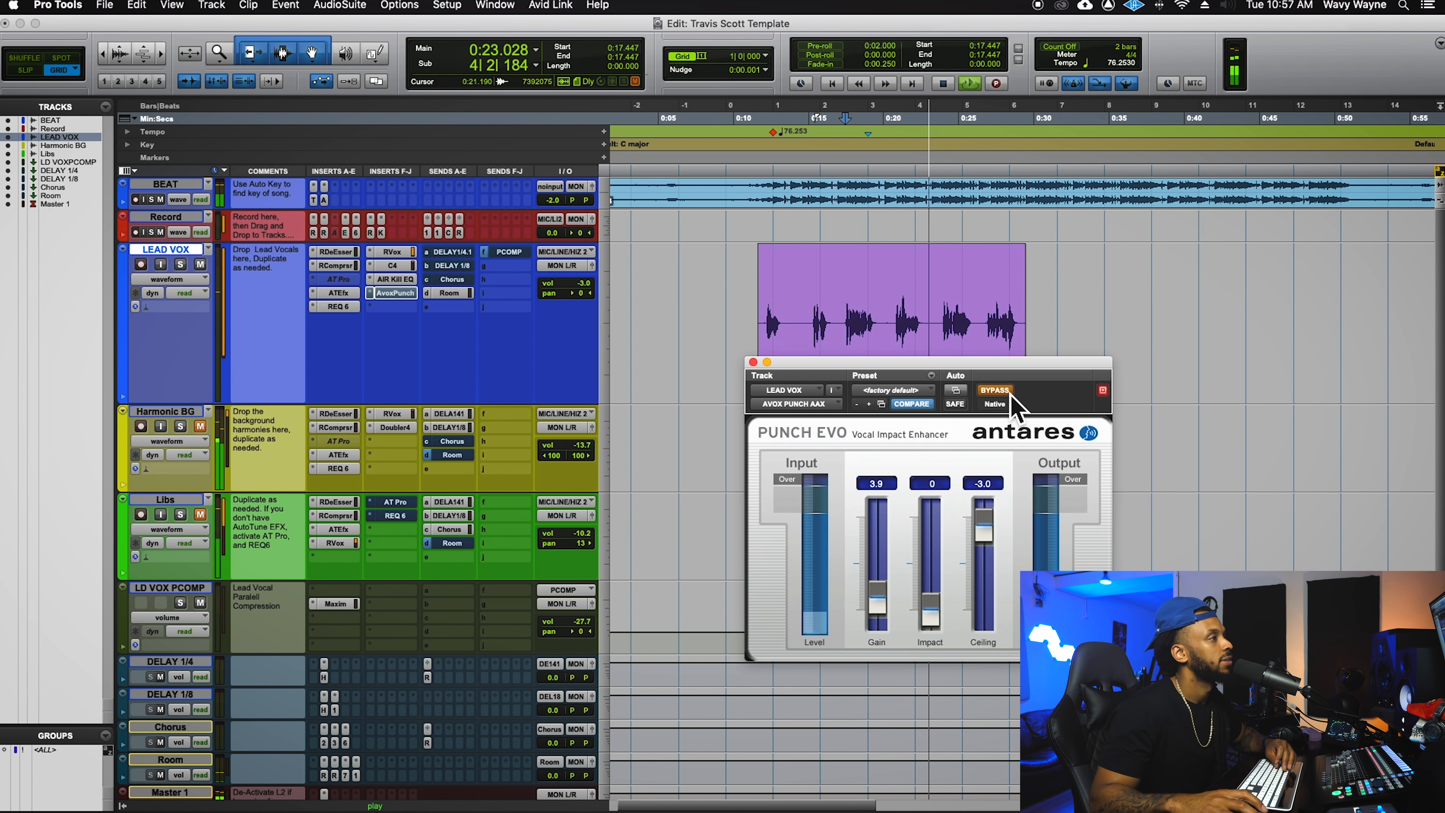
{"action": "left_click", "coordinate": [1007, 393]}
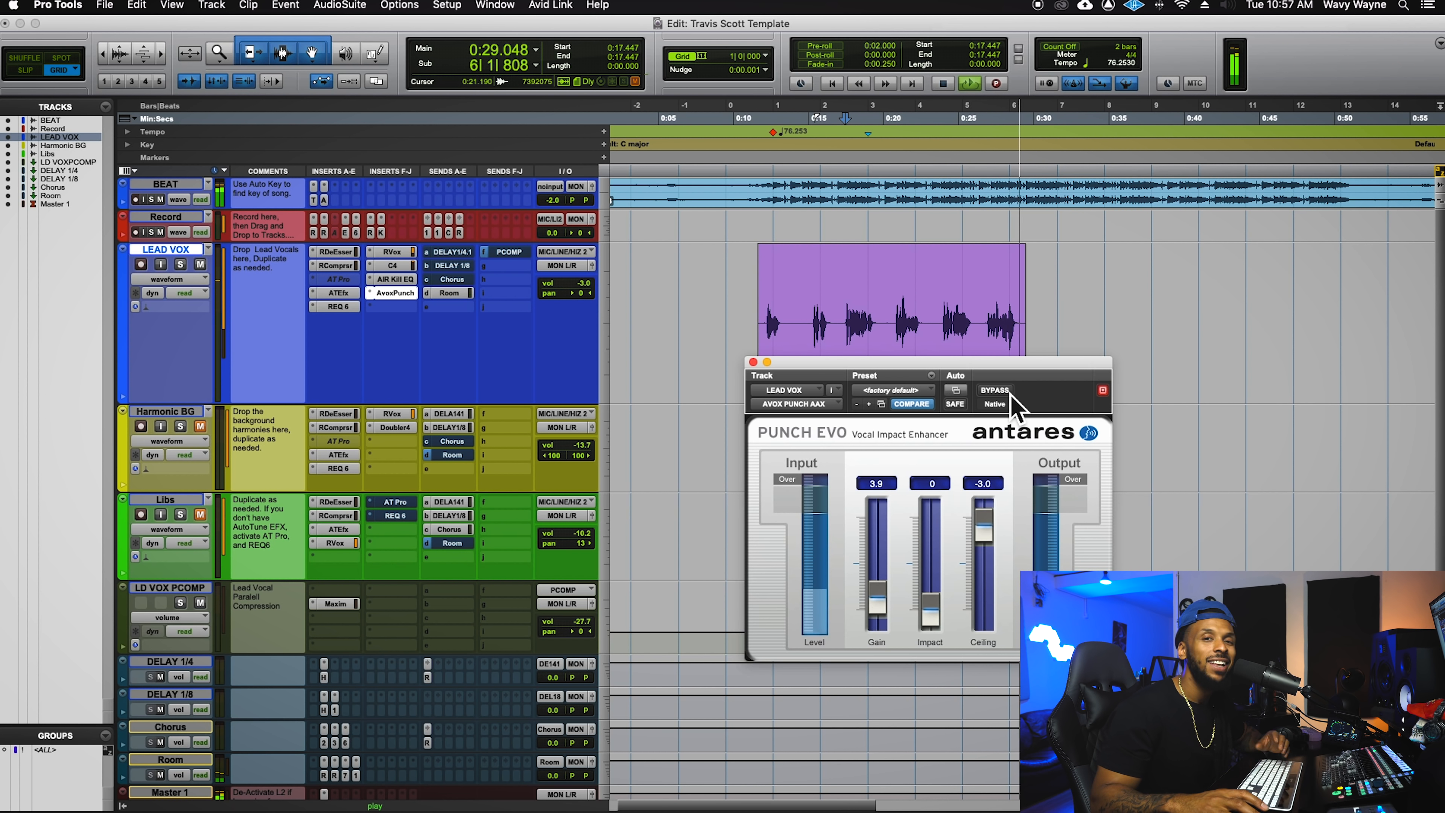
{"action": "key", "text": "space"}
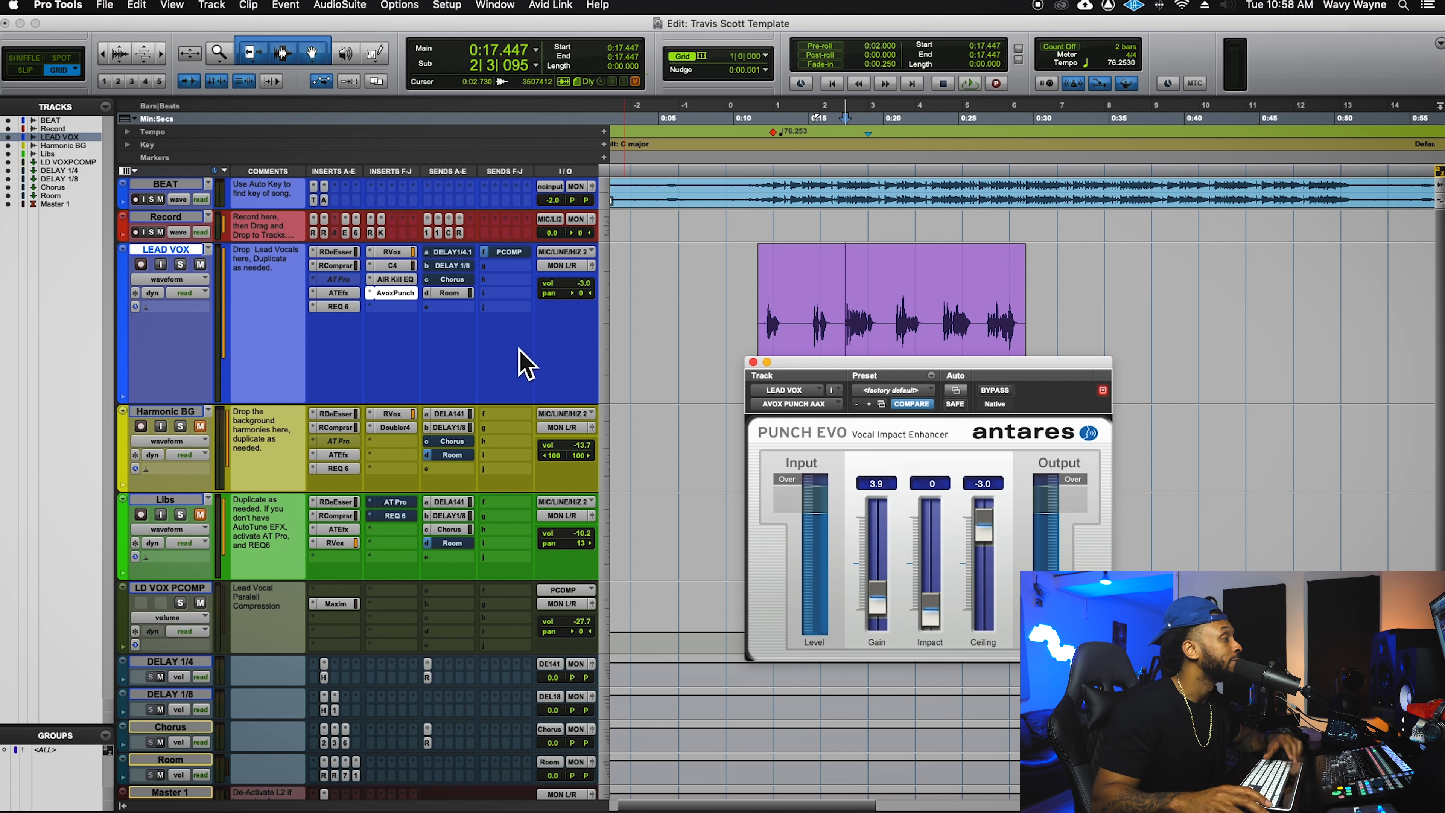
- Bring up the LEAD VOX PCOMP send fader beside the edit window and close Punch Evo
{"action": "left_click", "coordinate": [523, 257]}
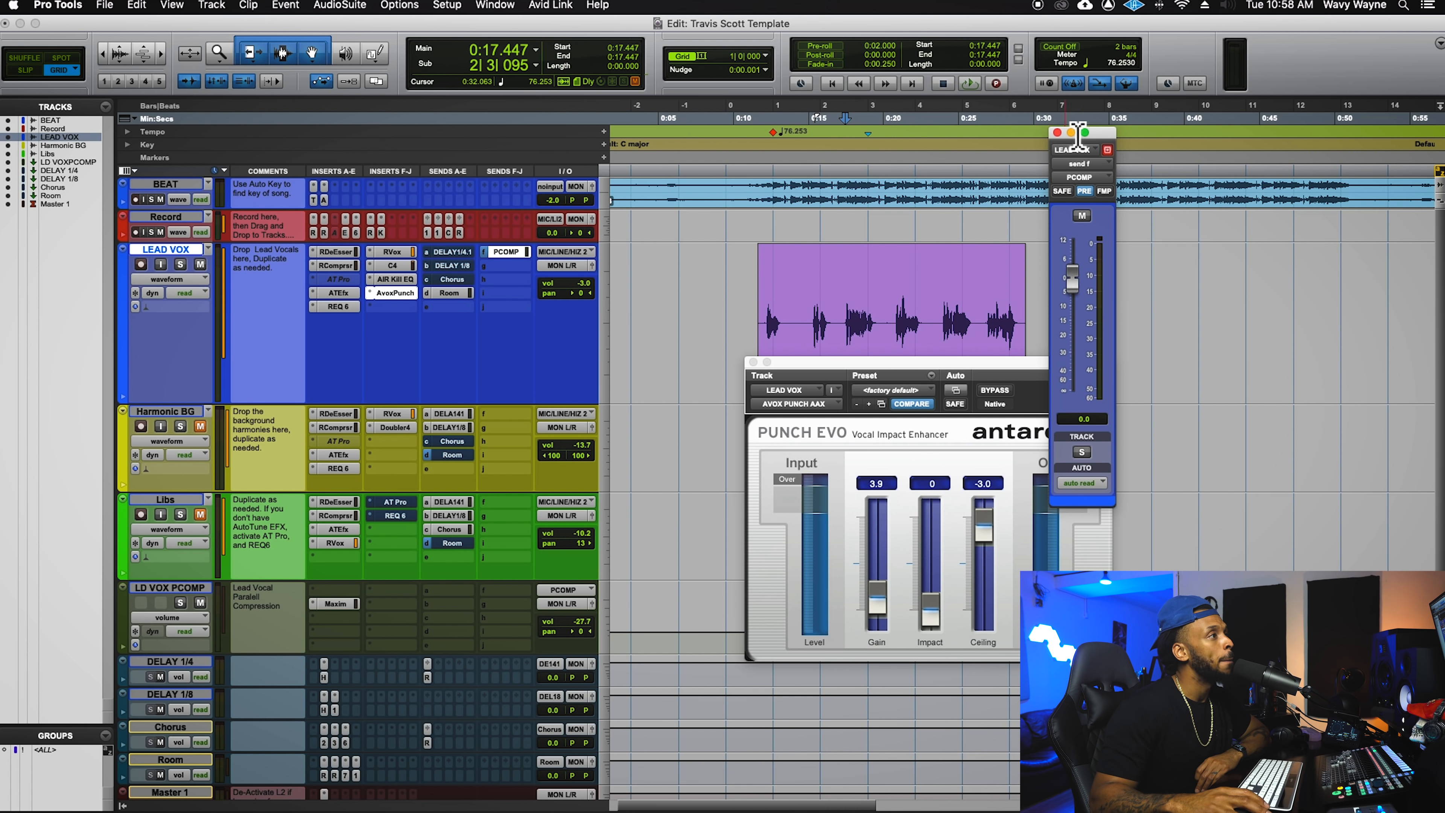
{"action": "left_click_drag", "start_coordinate": [1104, 136], "coordinate": [1122, 190]}
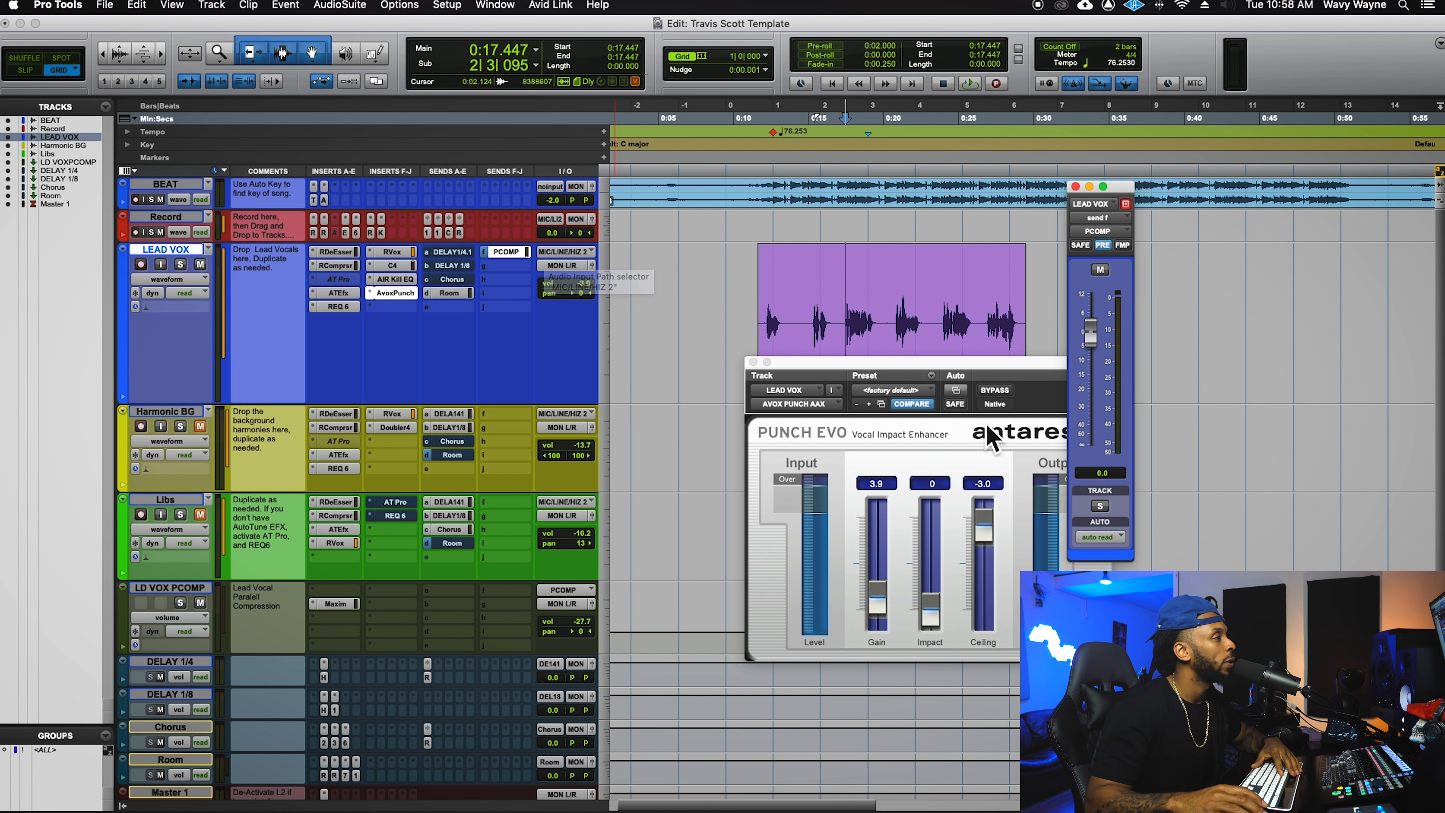
{"action": "left_click", "coordinate": [754, 363]}
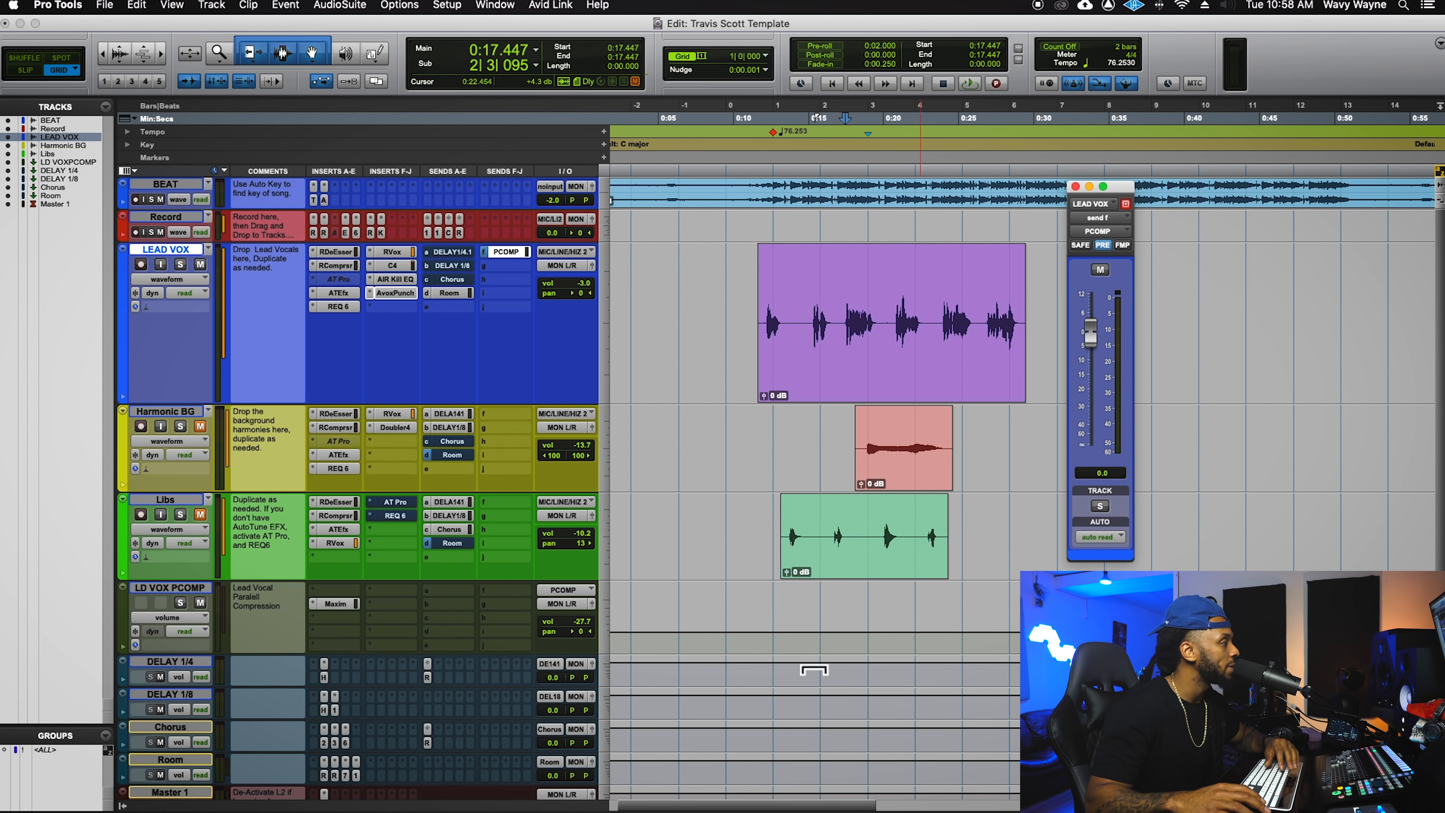
- Enlarge the LD VOX PCOMP track and open its Maxim limiter (threshold -17.7 dB, ceiling -0.8 dB)
{"action": "left_click", "coordinate": [197, 591]}
{"action": "left_click_drag", "start_coordinate": [240, 661], "coordinate": [242, 711]}
{"action": "left_click", "coordinate": [337, 606]}
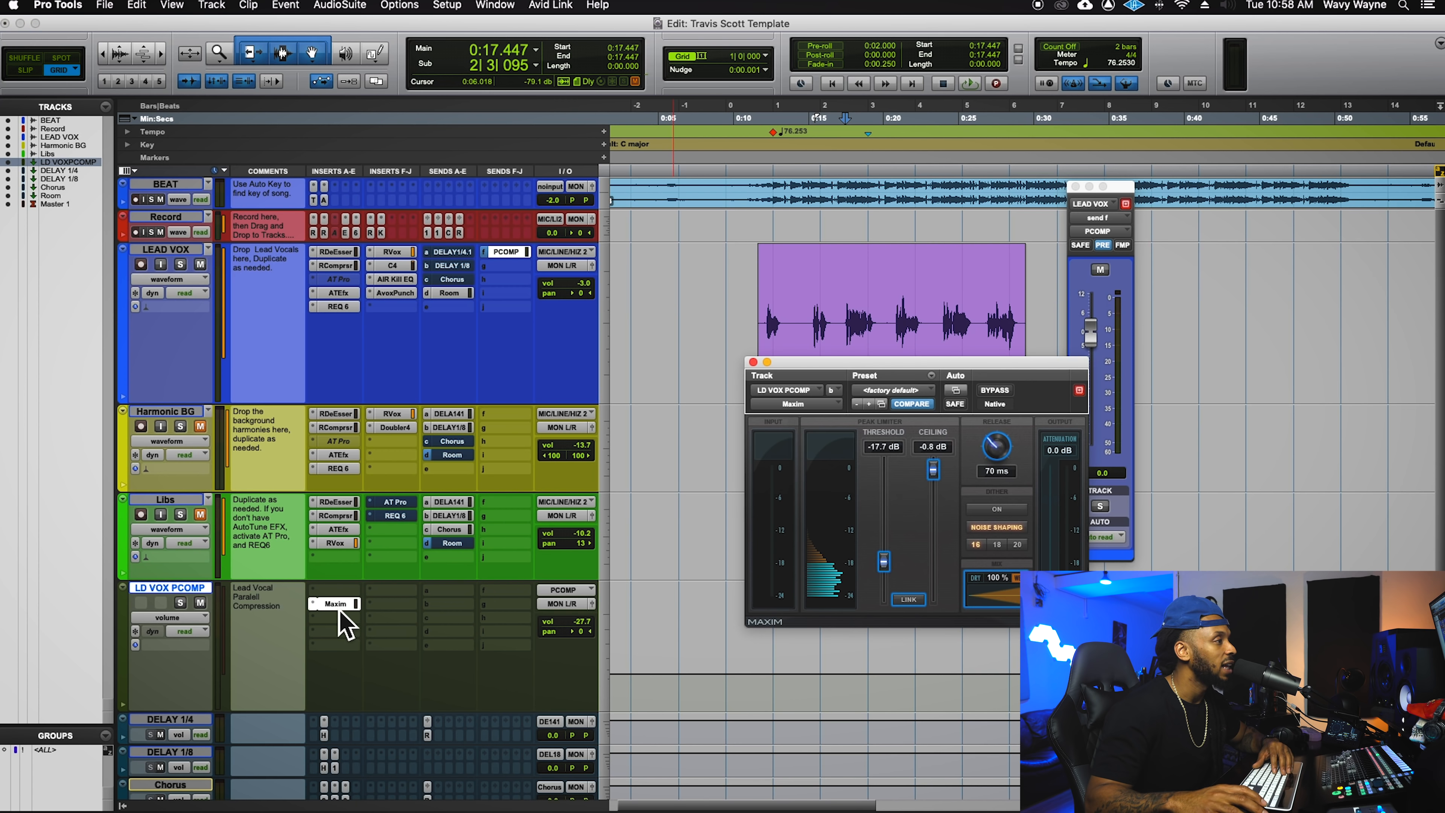
{"action": "left_click_drag", "start_coordinate": [958, 378], "coordinate": [1002, 353]}
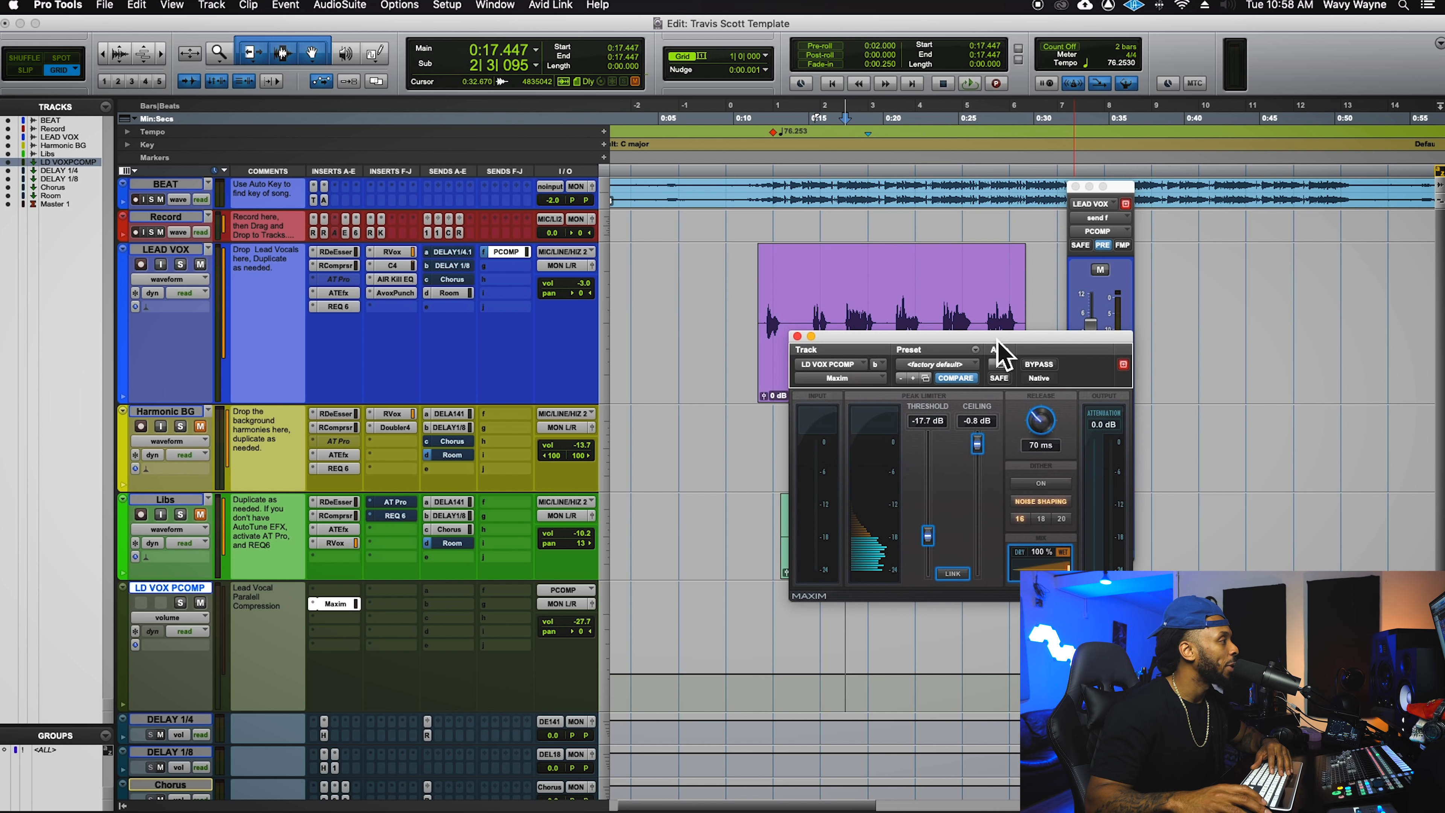
- Solo LD VOX PCOMP, reset its volume to 0.0 dB during playback, then stop
{"action": "left_click", "coordinate": [181, 603]}
{"action": "key", "text": "space"}
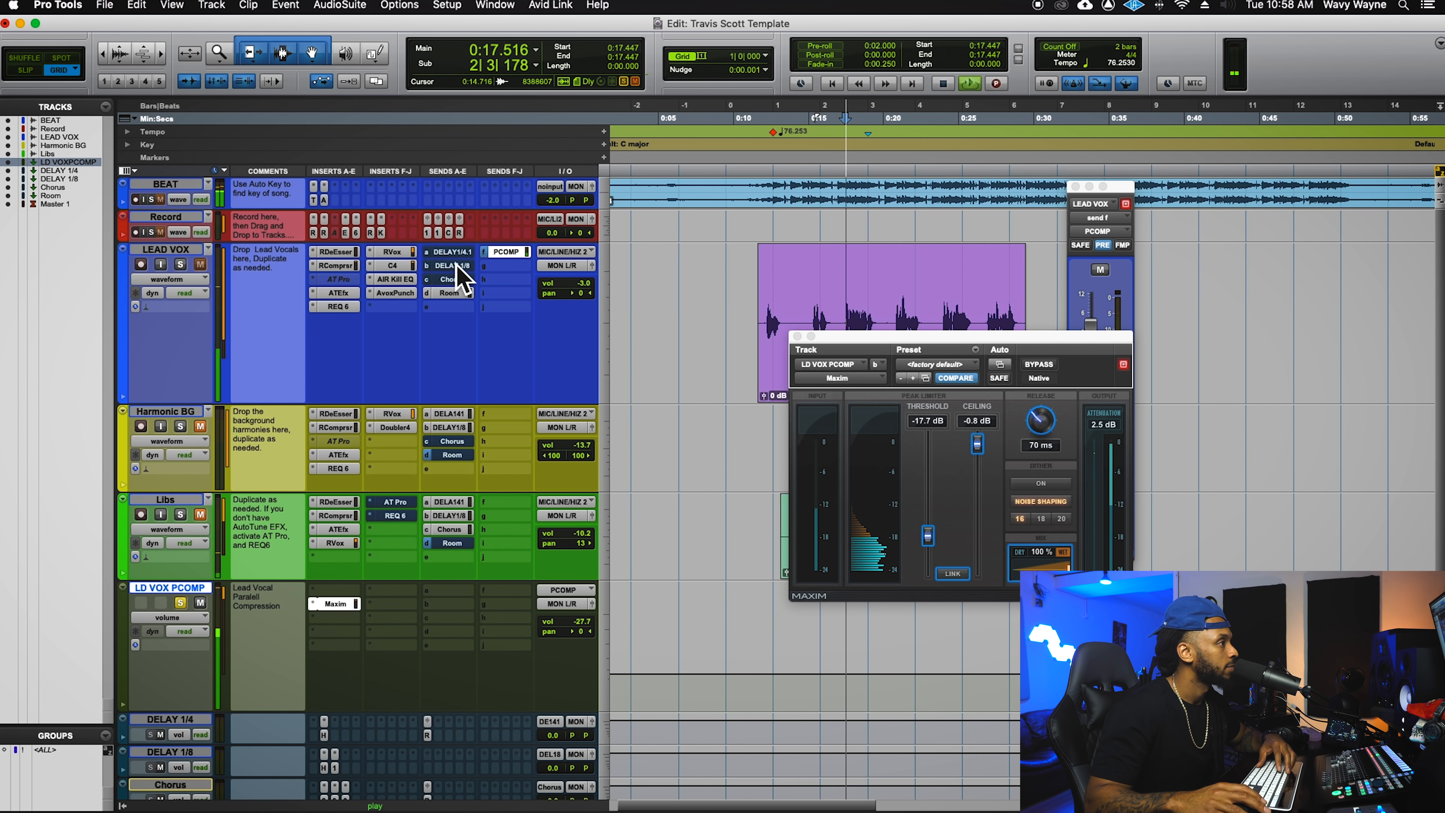
{"action": "left_click", "coordinate": [910, 354]}
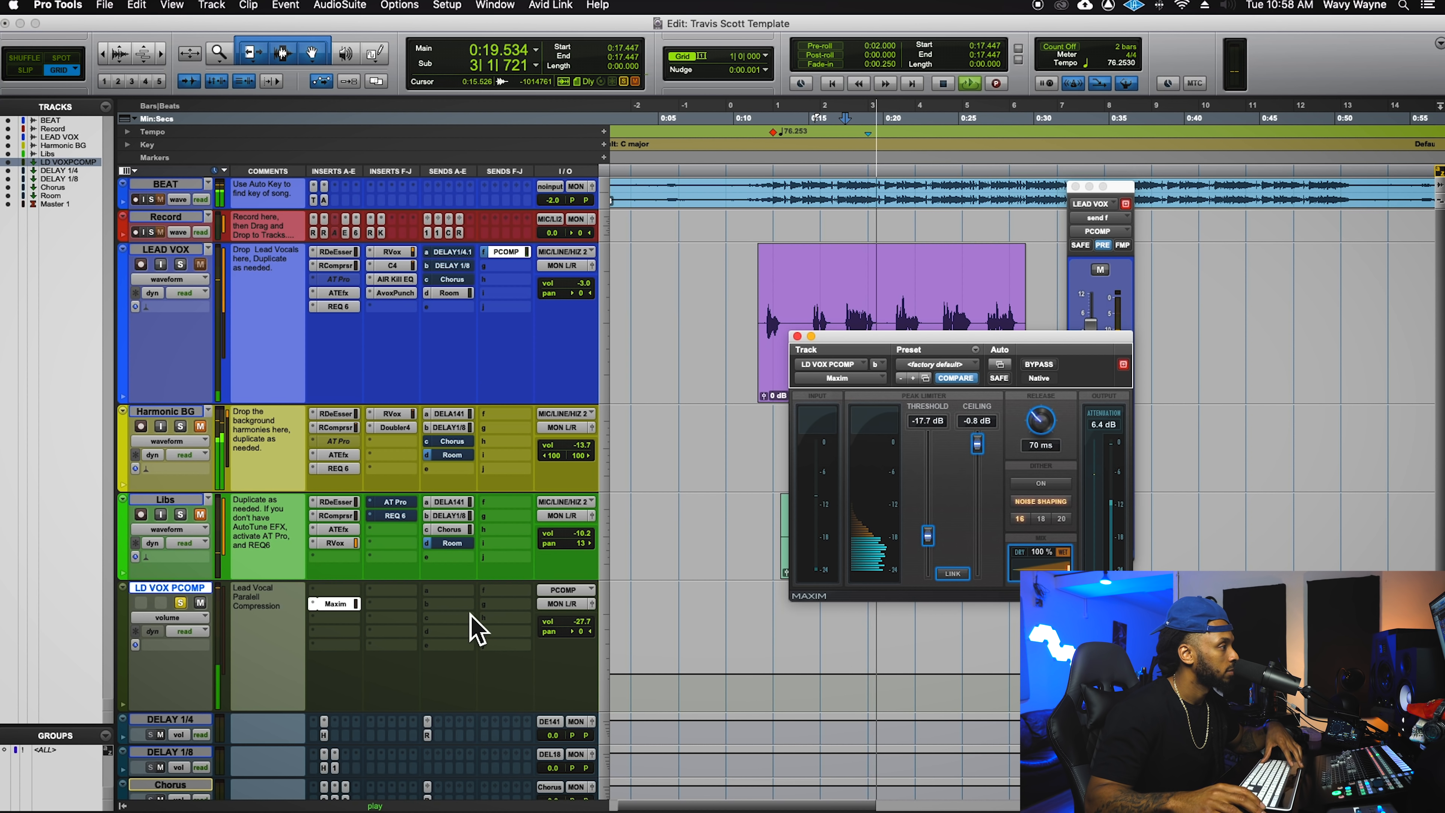
{"action": "left_click", "coordinate": [589, 624], "text": "super"}
{"action": "left_click", "coordinate": [589, 624], "text": "super"}
{"action": "left_click", "coordinate": [589, 624], "text": "super"}
{"action": "left_click", "coordinate": [589, 624], "text": "alt"}
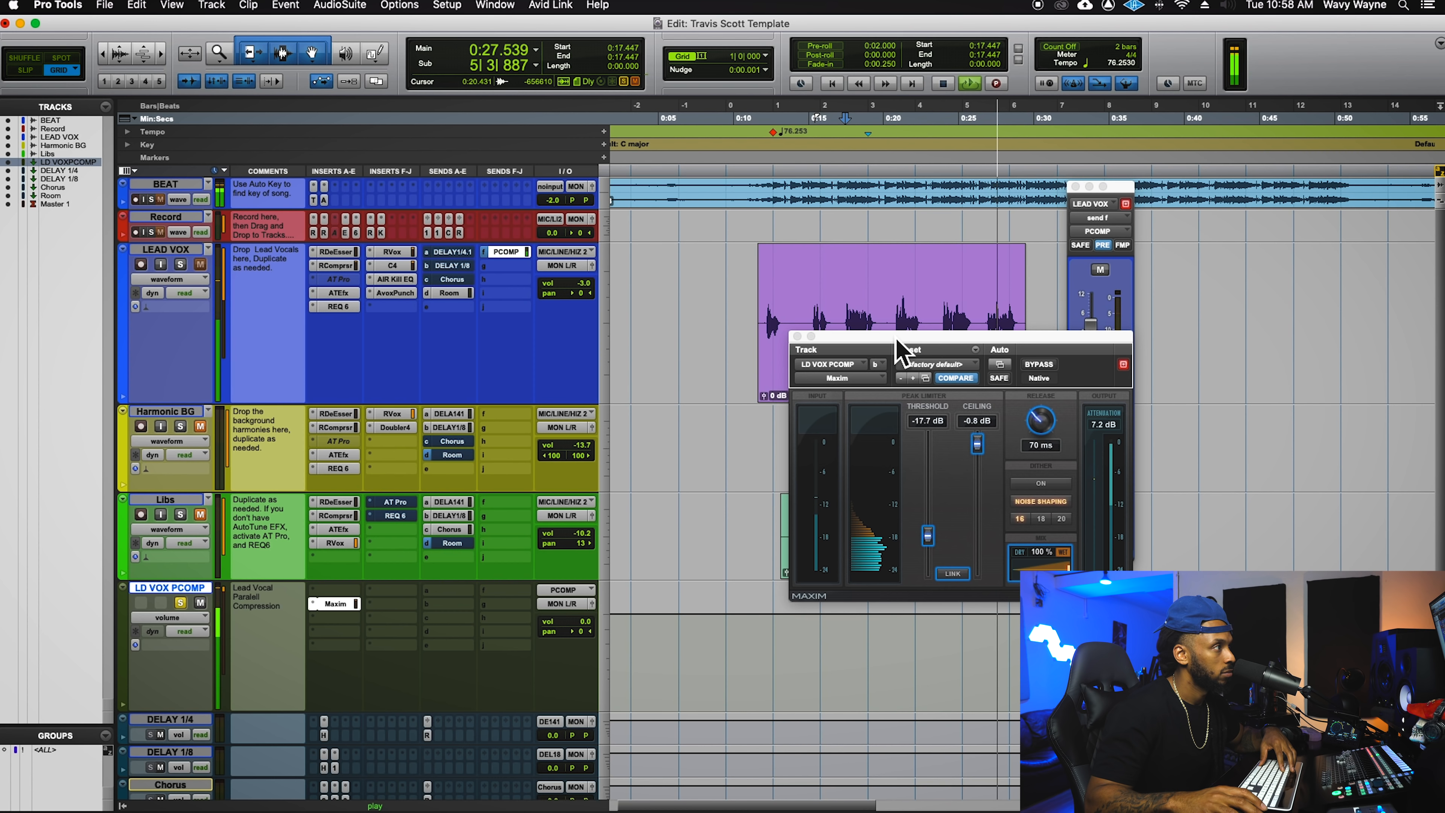
{"action": "key", "text": "space"}
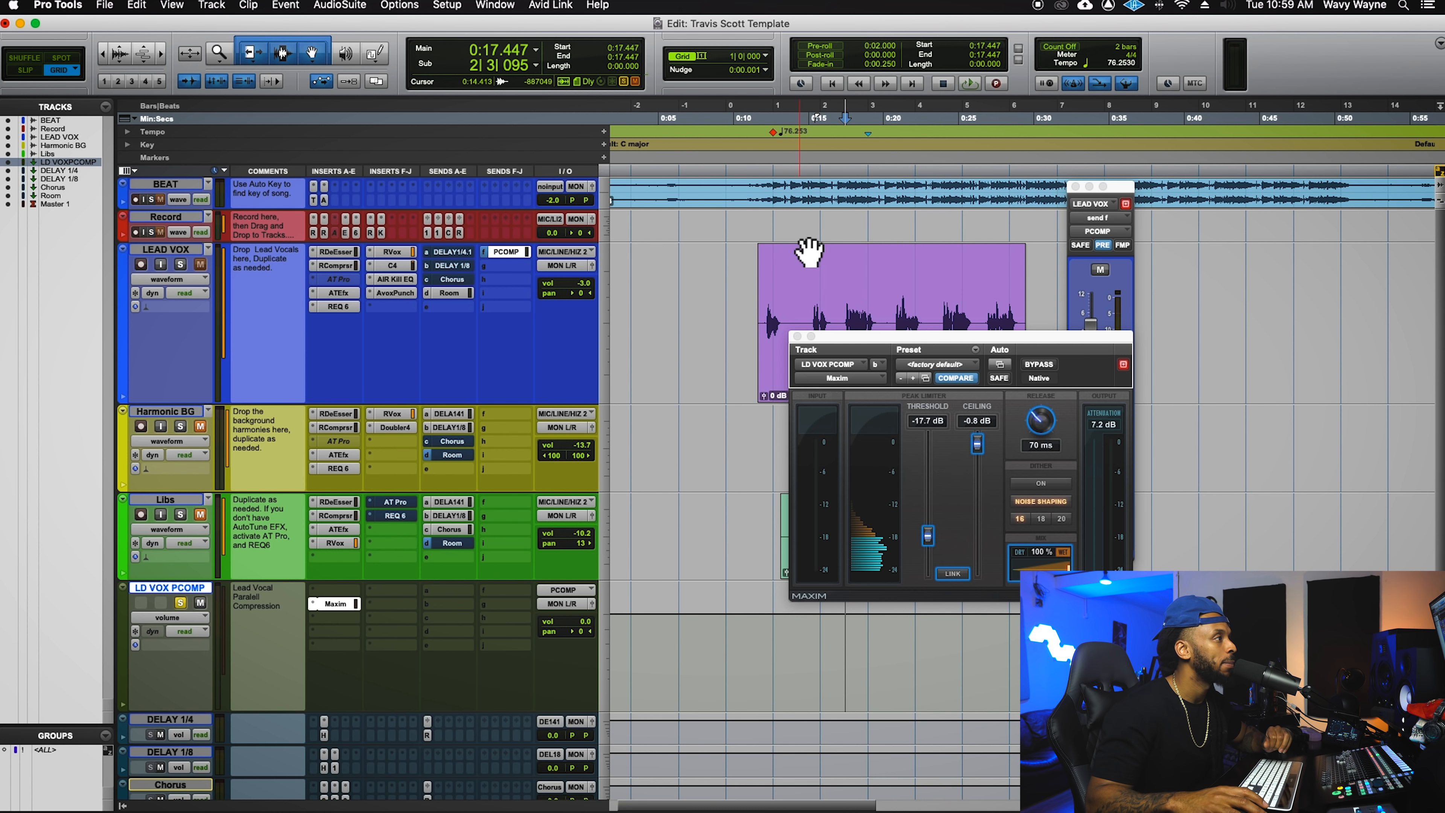
{"action": "left_click", "coordinate": [826, 269]}
{"action": "left_click_drag", "start_coordinate": [871, 355], "coordinate": [1092, 251]}
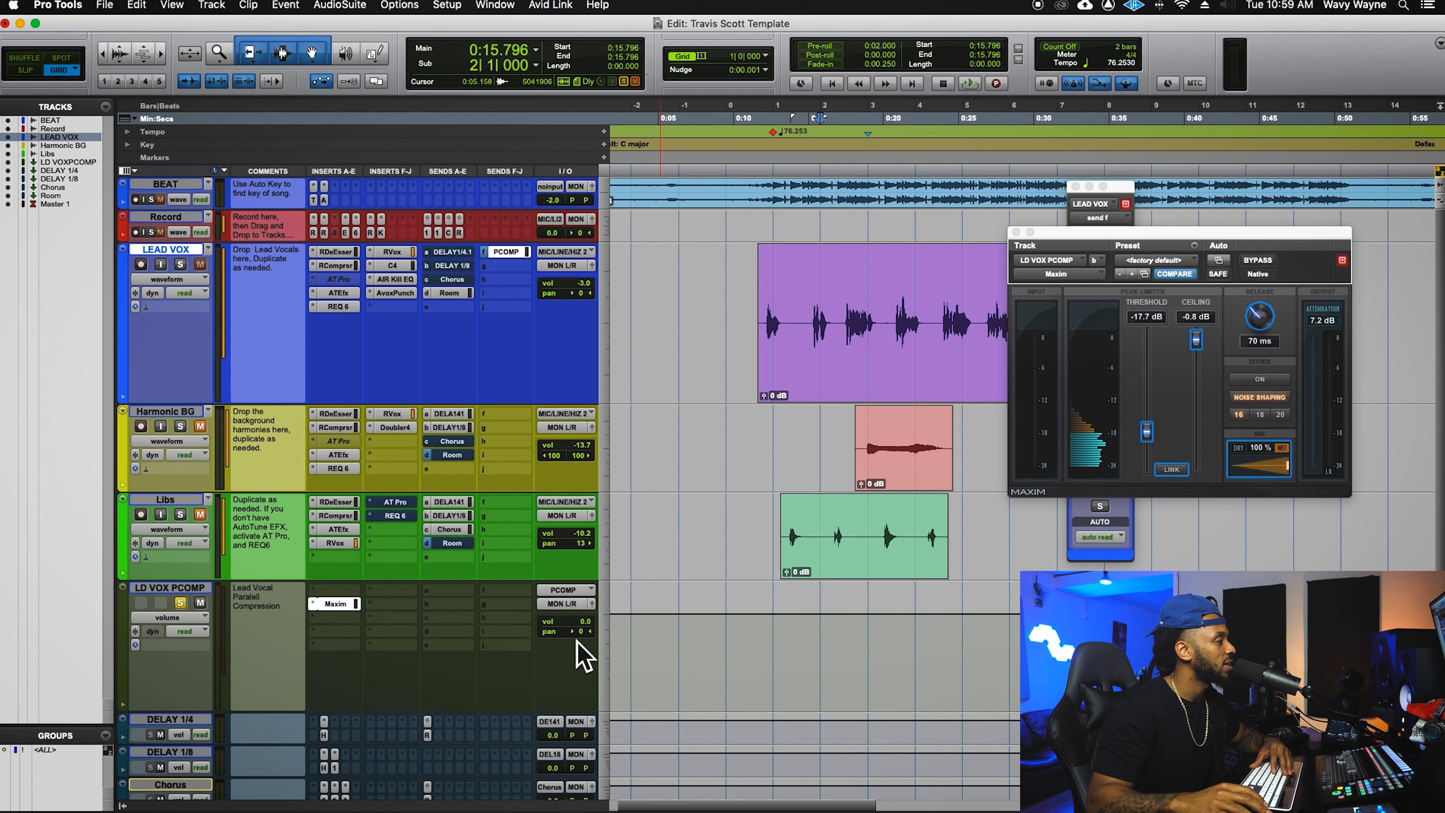
- In the Mix window, unsolo LDVOXPCOMP and raise its fader from silence to -27.2 dB during playback
{"action": "key", "text": "super+equal"}
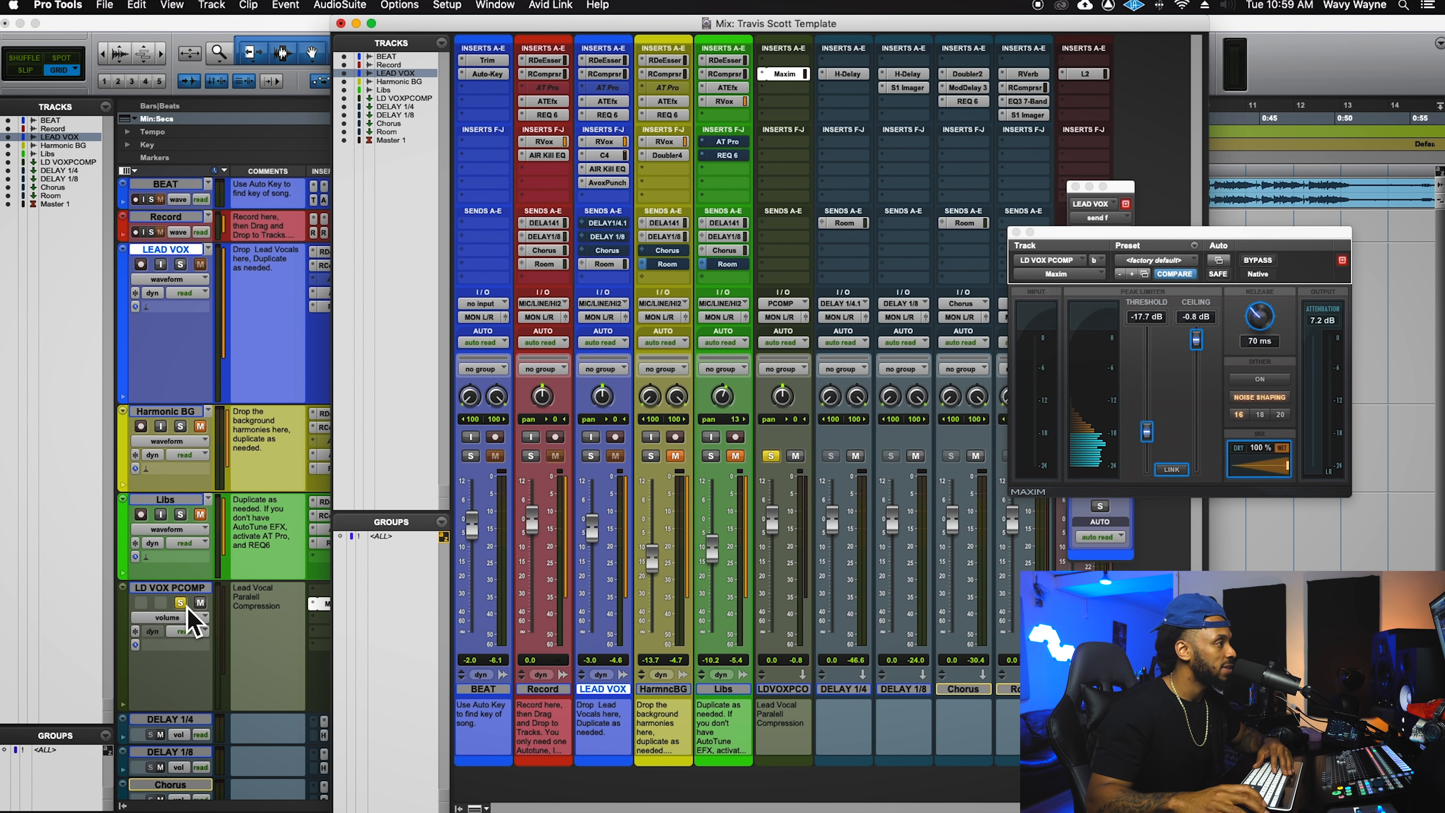
{"action": "left_click_drag", "start_coordinate": [772, 527], "coordinate": [794, 684]}
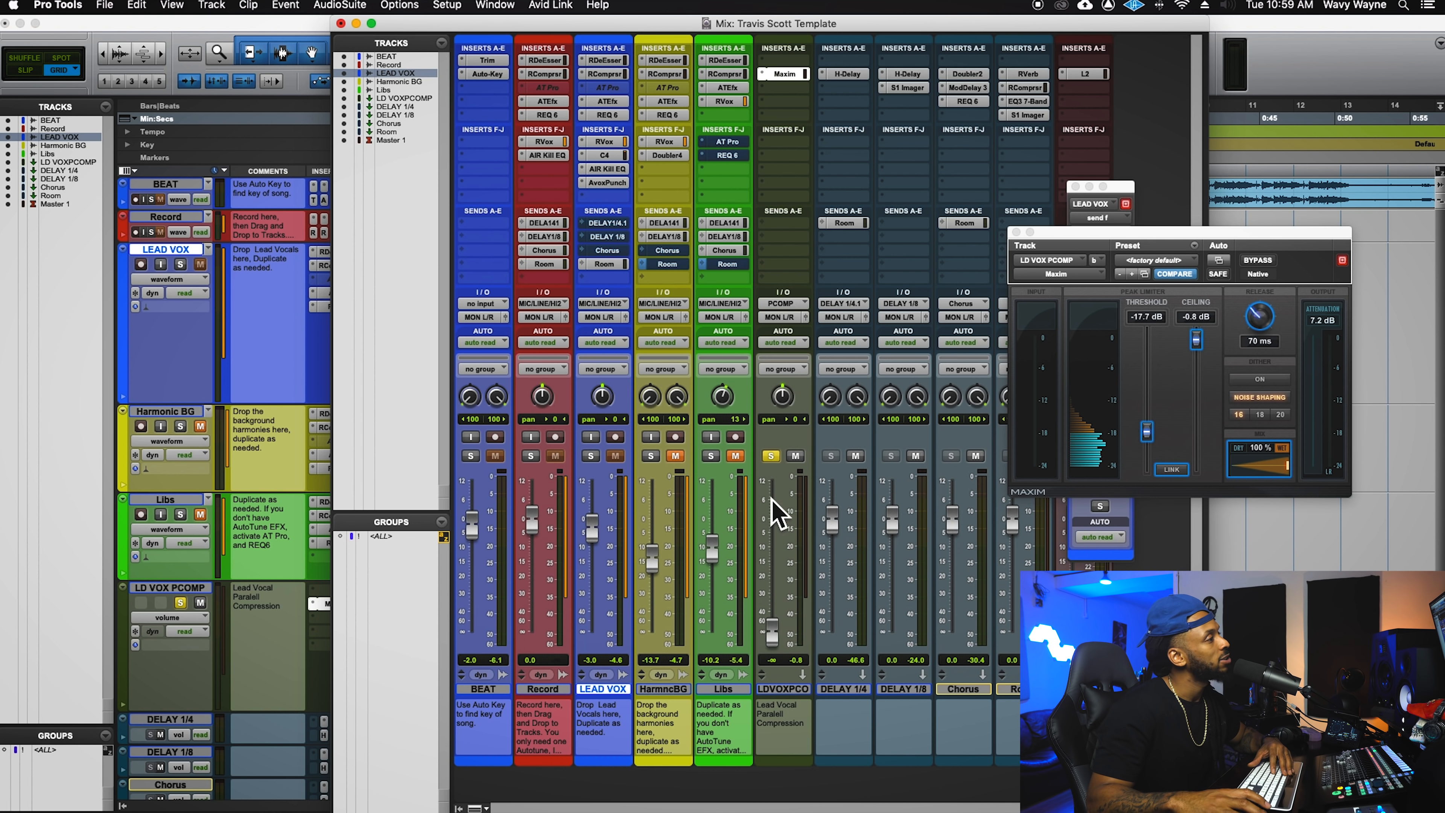
{"action": "left_click", "coordinate": [771, 456]}
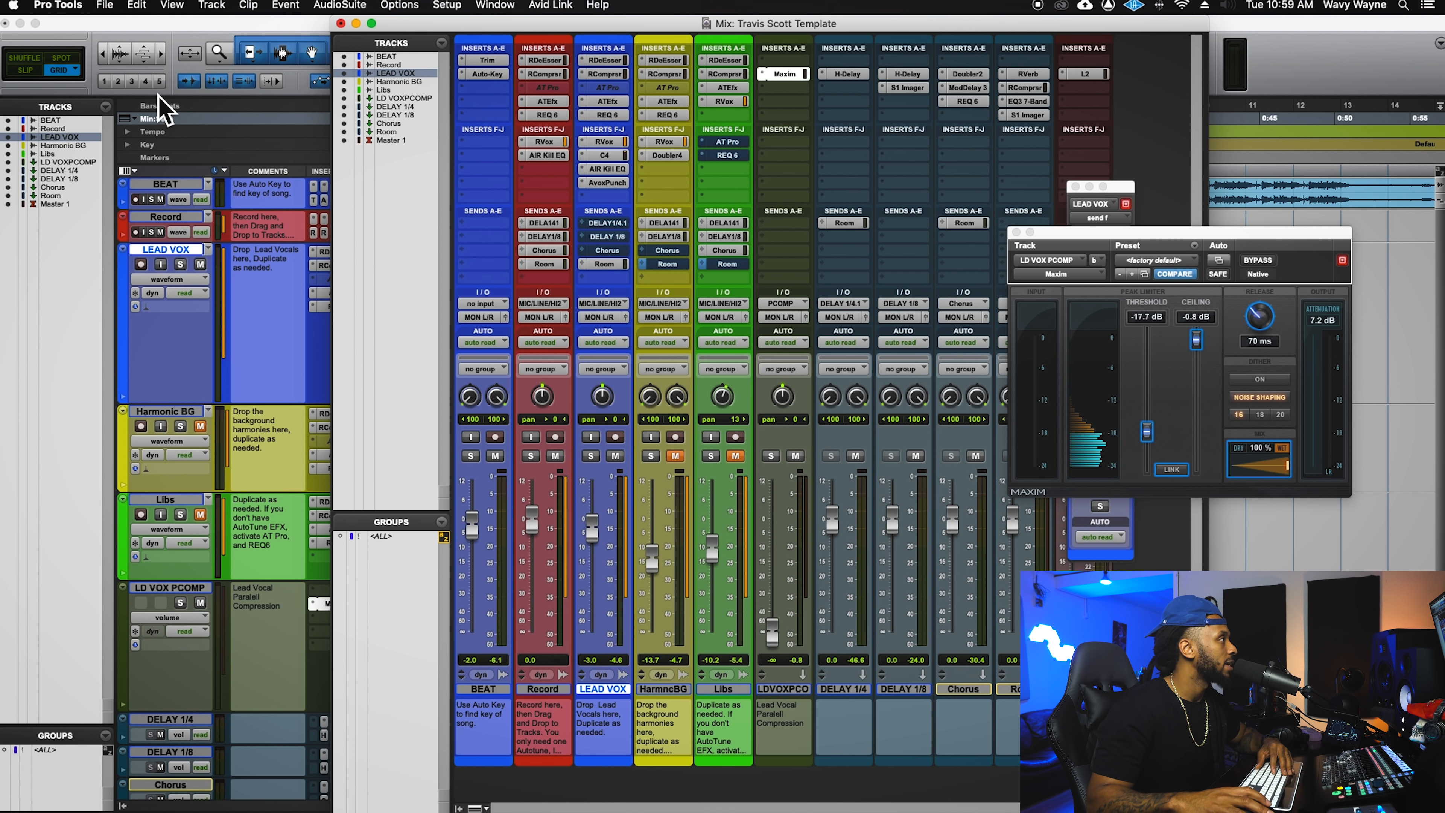
{"action": "key", "text": "space"}
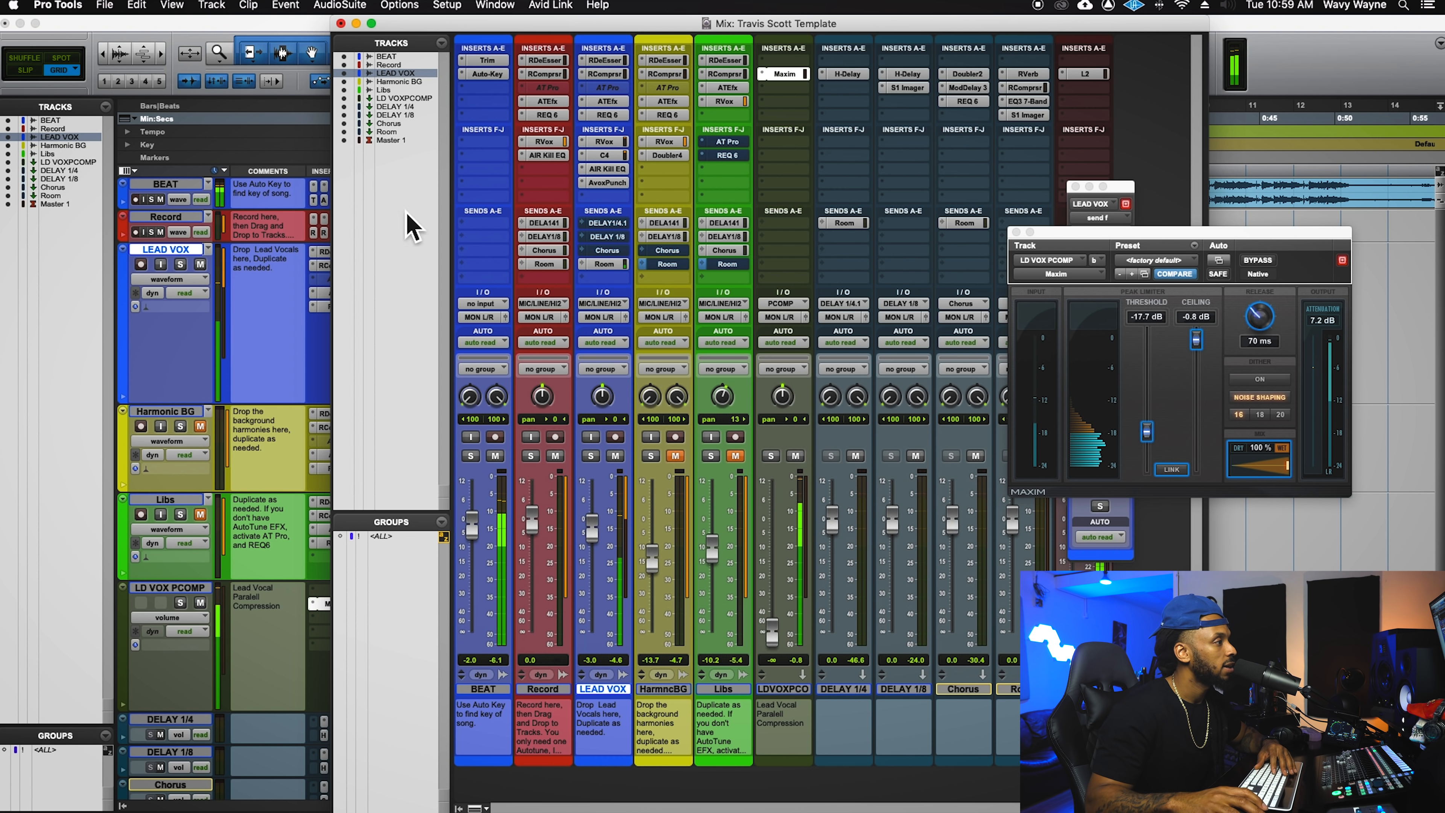
{"action": "left_click_drag", "start_coordinate": [773, 629], "coordinate": [785, 589]}
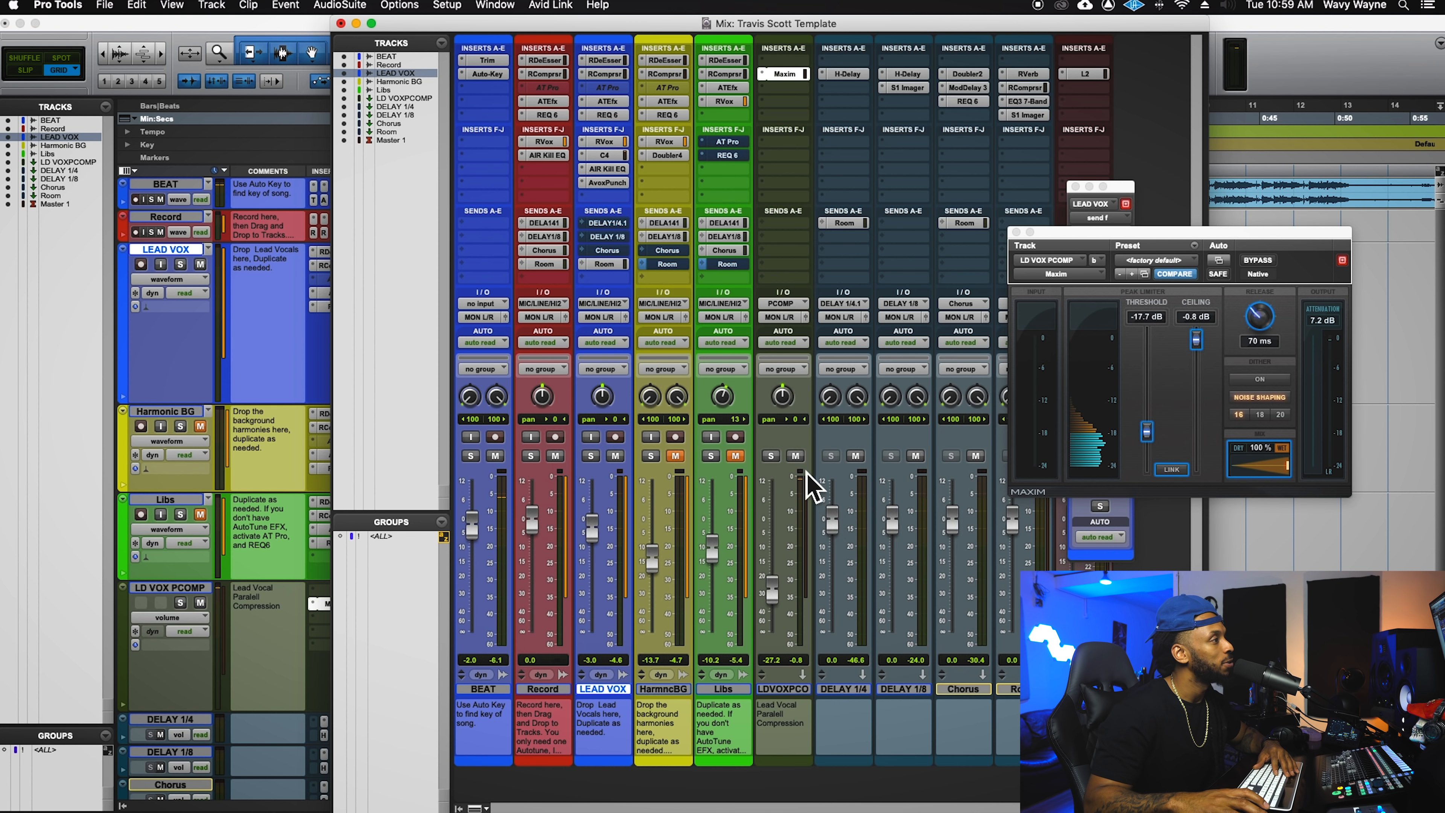
- Mute and unmute LDVOXPCOMP twice to compare, then return to the Edit window
{"action": "left_click", "coordinate": [795, 456]}
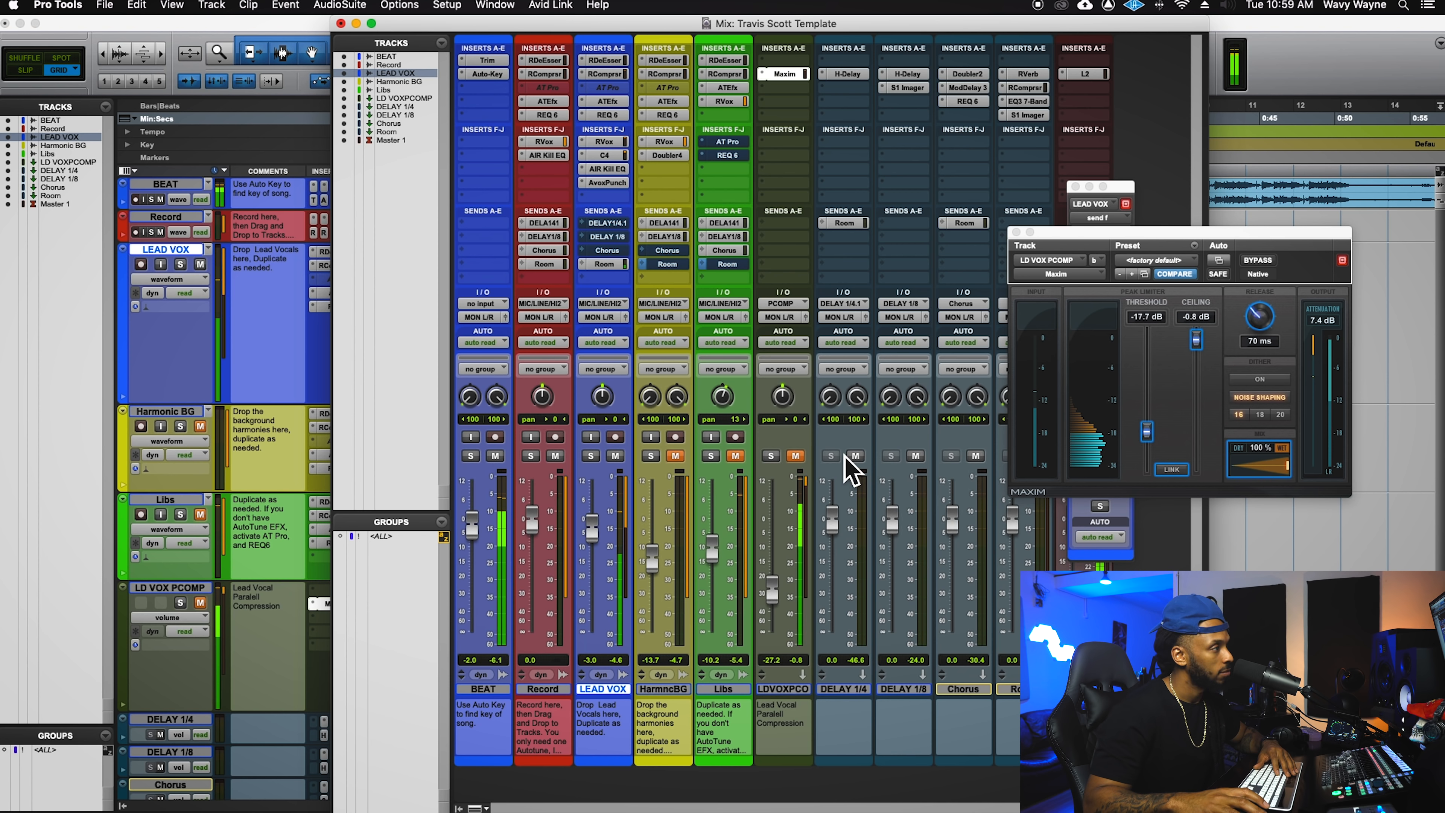
{"action": "left_click", "coordinate": [801, 457]}
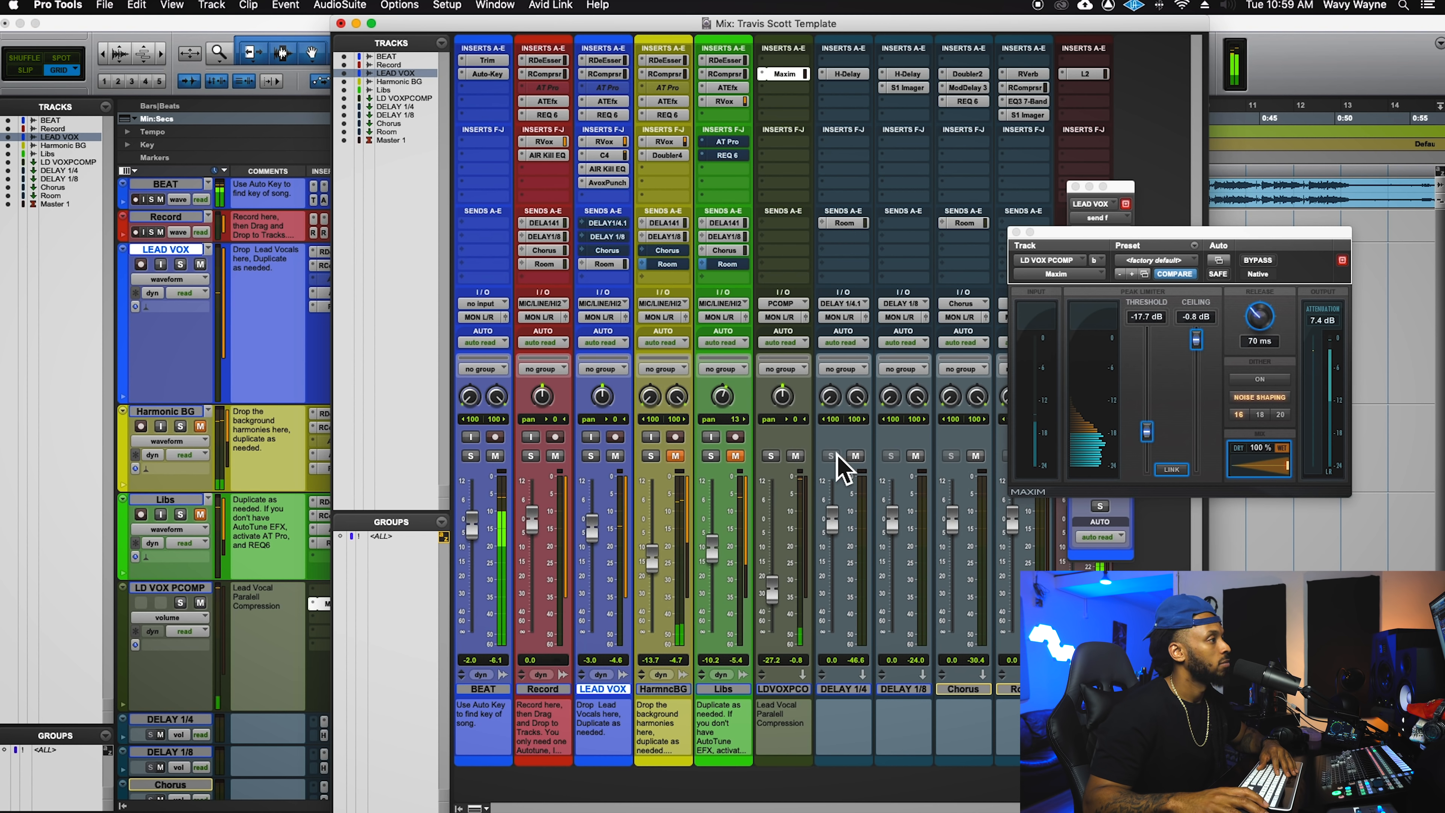
{"action": "left_click", "coordinate": [796, 457]}
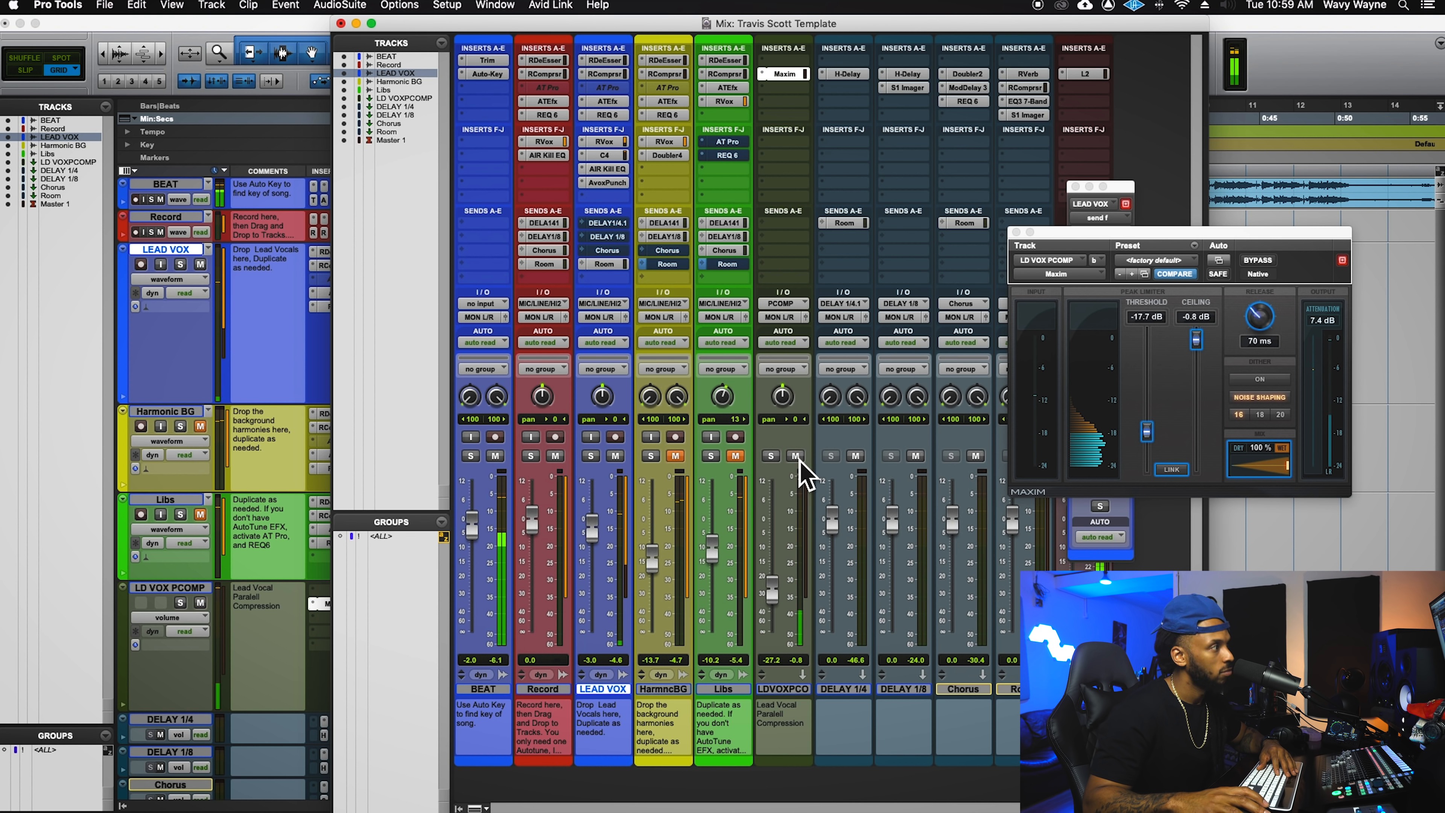
{"action": "left_click", "coordinate": [797, 458]}
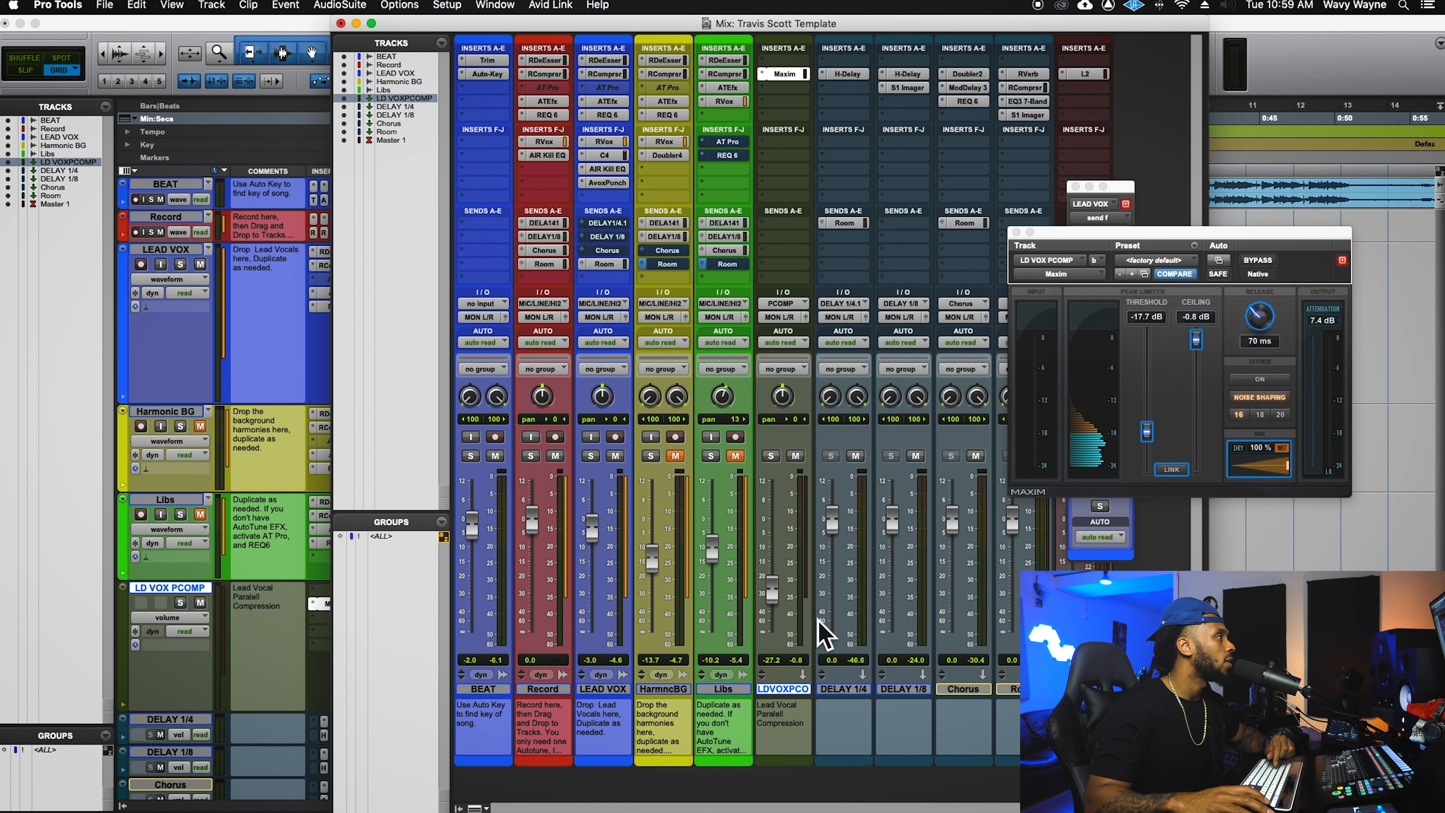
{"action": "left_click", "coordinate": [250, 33]}
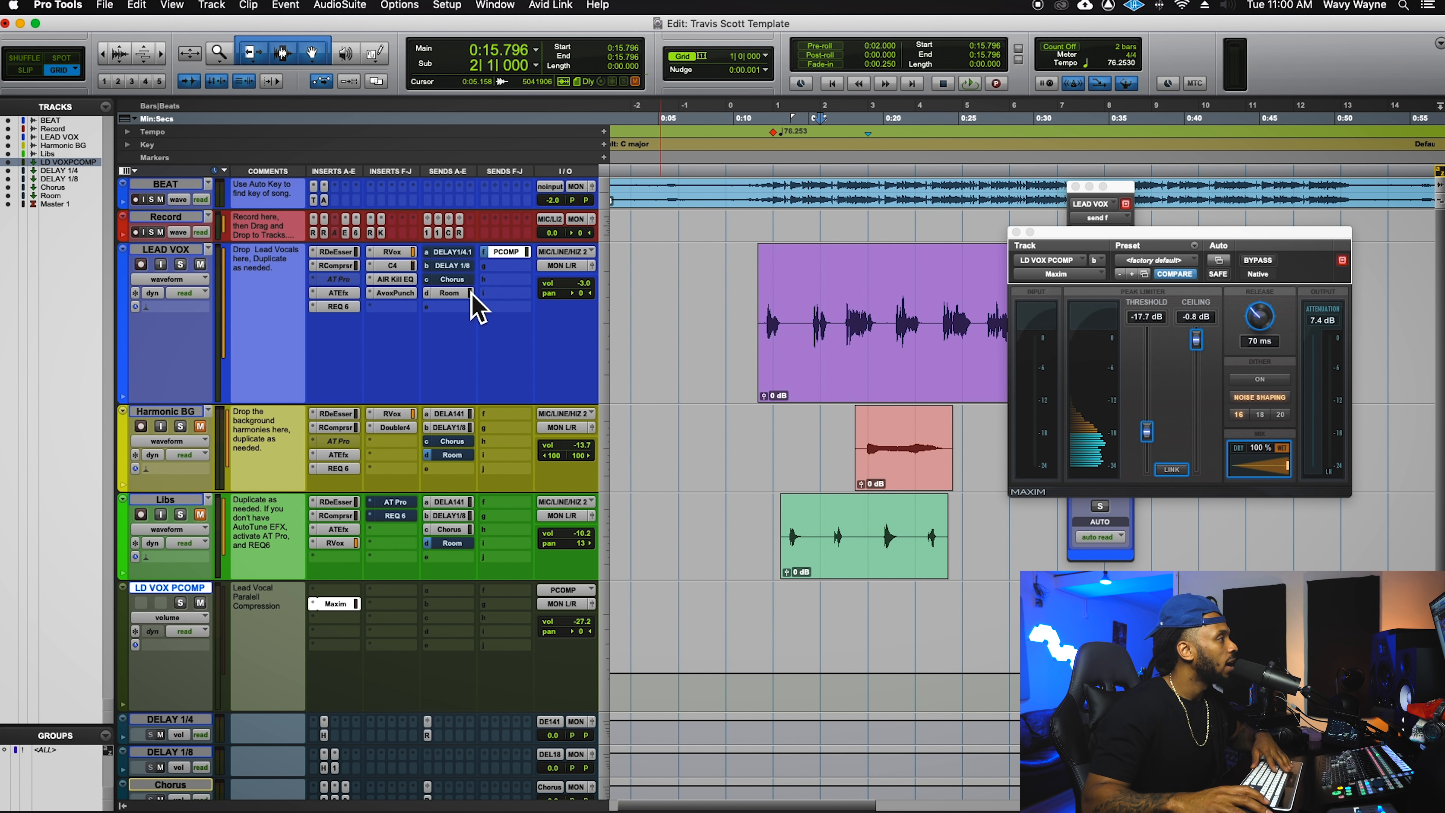
- Expand the Room aux track so its plugin inserts are visible
{"action": "scroll", "coordinate": [421, 512], "scroll_direction": "down", "scroll_amount": 3}
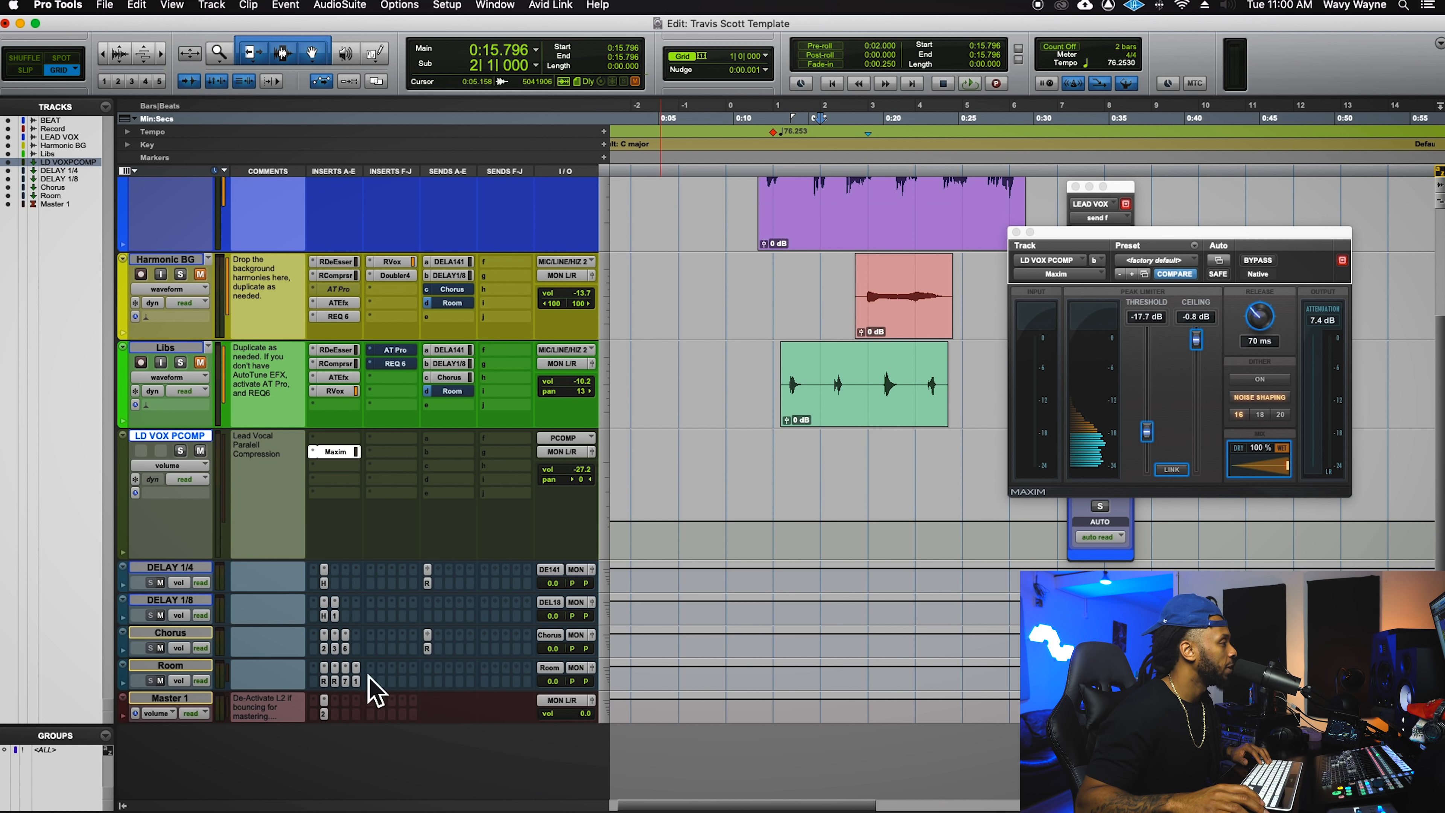
{"action": "left_click_drag", "start_coordinate": [364, 698], "coordinate": [355, 787]}
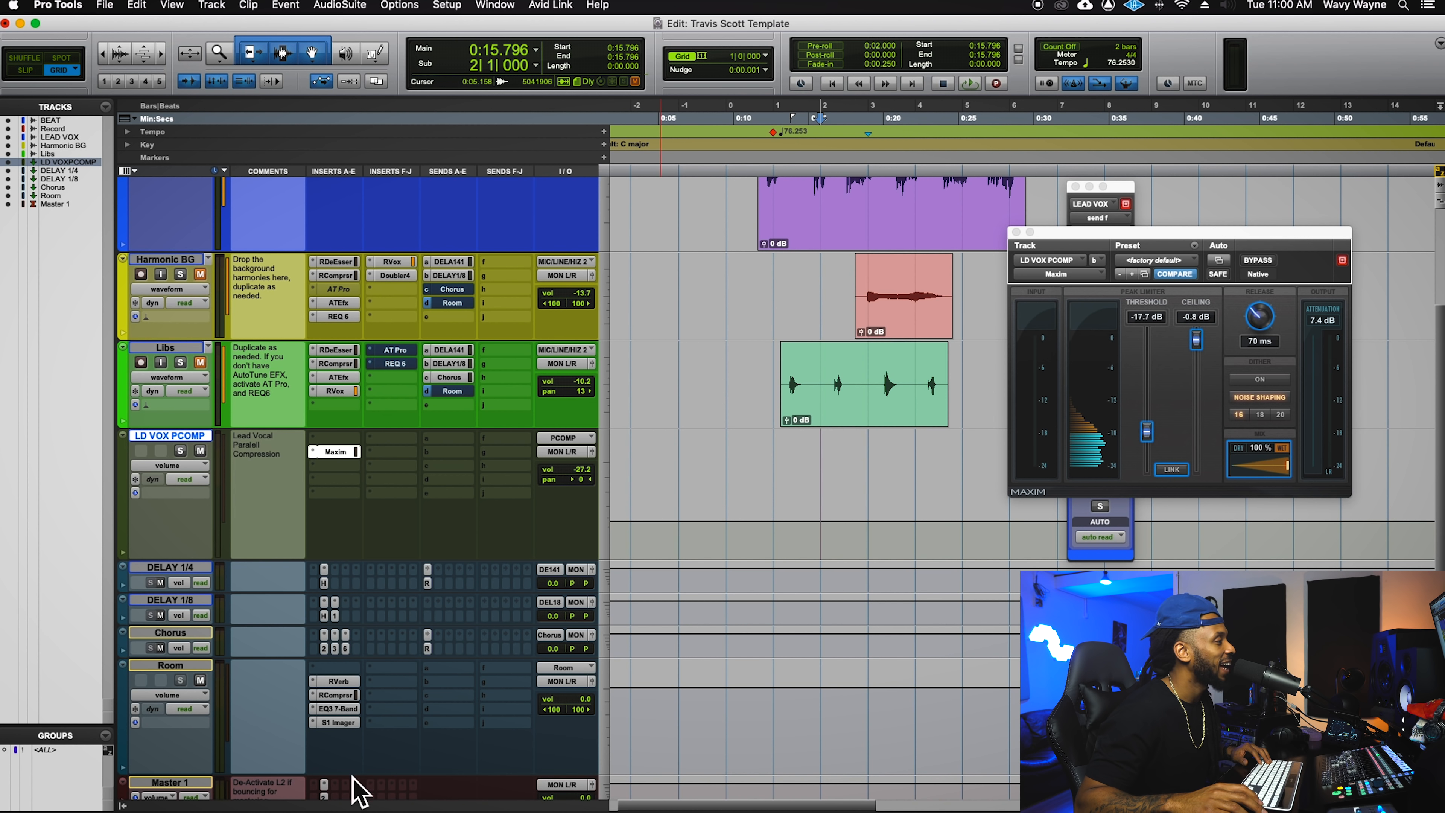
{"action": "scroll", "coordinate": [522, 667], "scroll_direction": "up", "scroll_amount": 3}
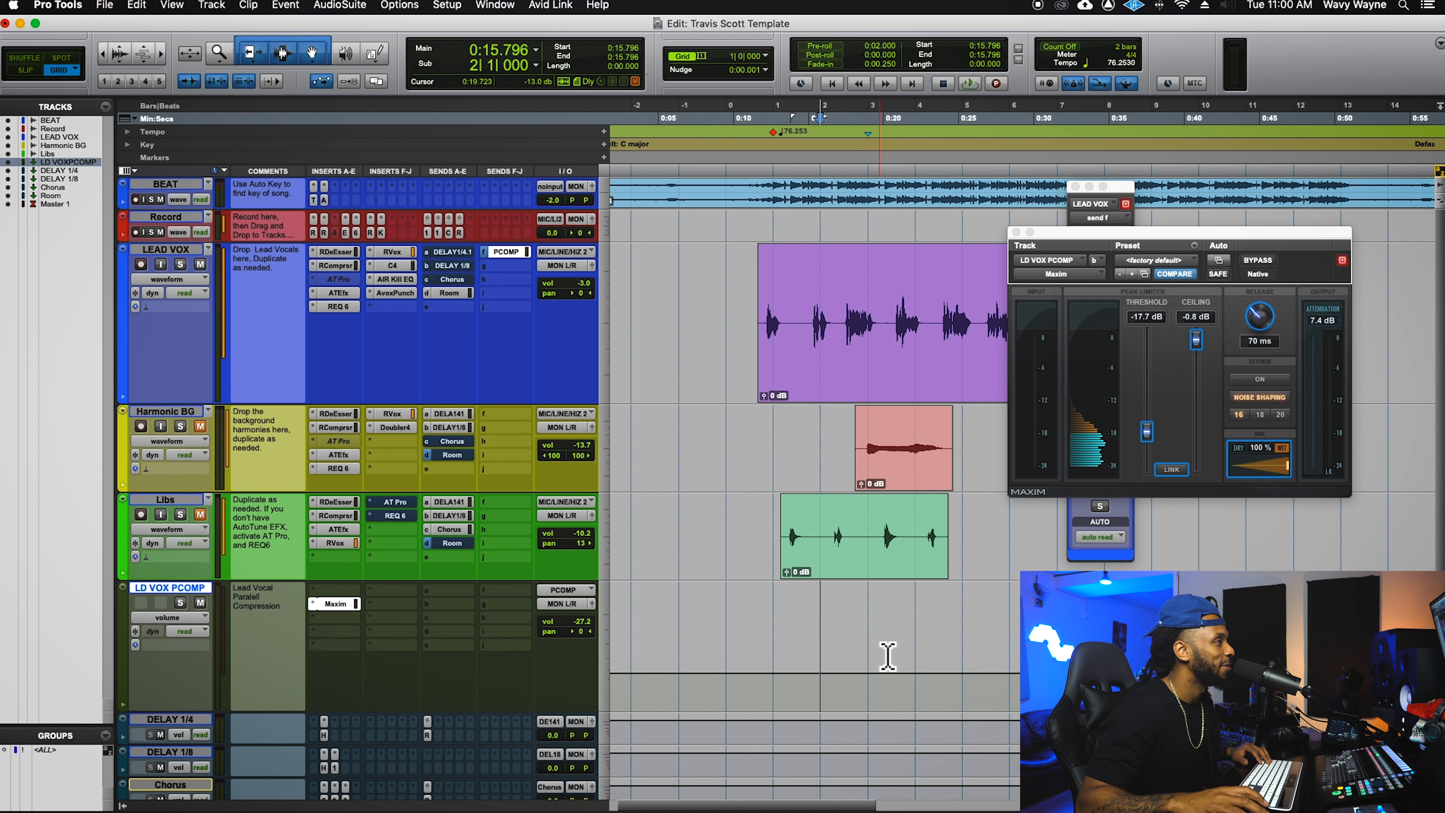
{"action": "left_click", "coordinate": [820, 249]}
{"action": "scroll", "coordinate": [817, 250], "scroll_direction": "up", "scroll_amount": 1}
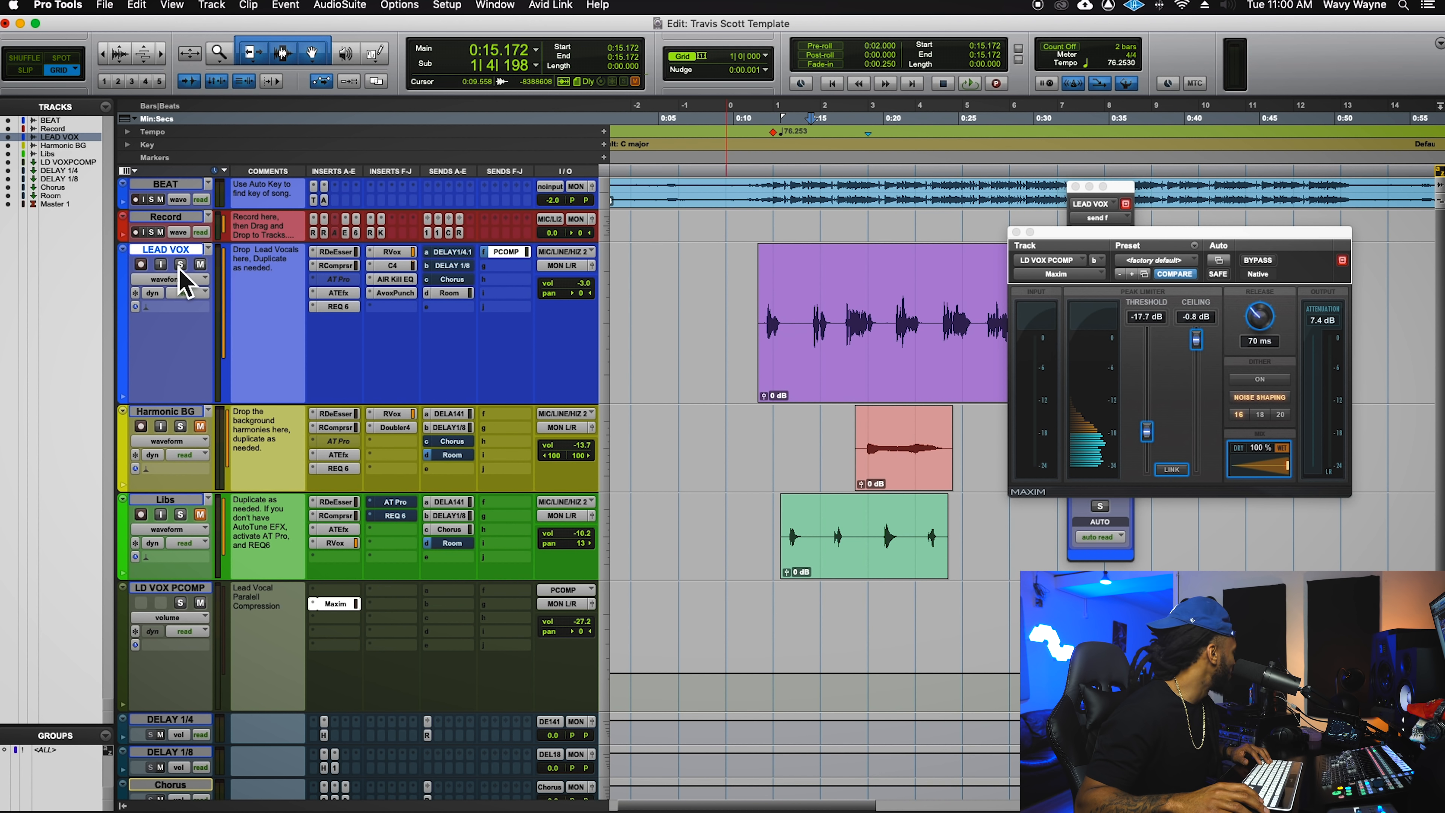
{"action": "scroll", "coordinate": [462, 481], "scroll_direction": "down", "scroll_amount": 5}
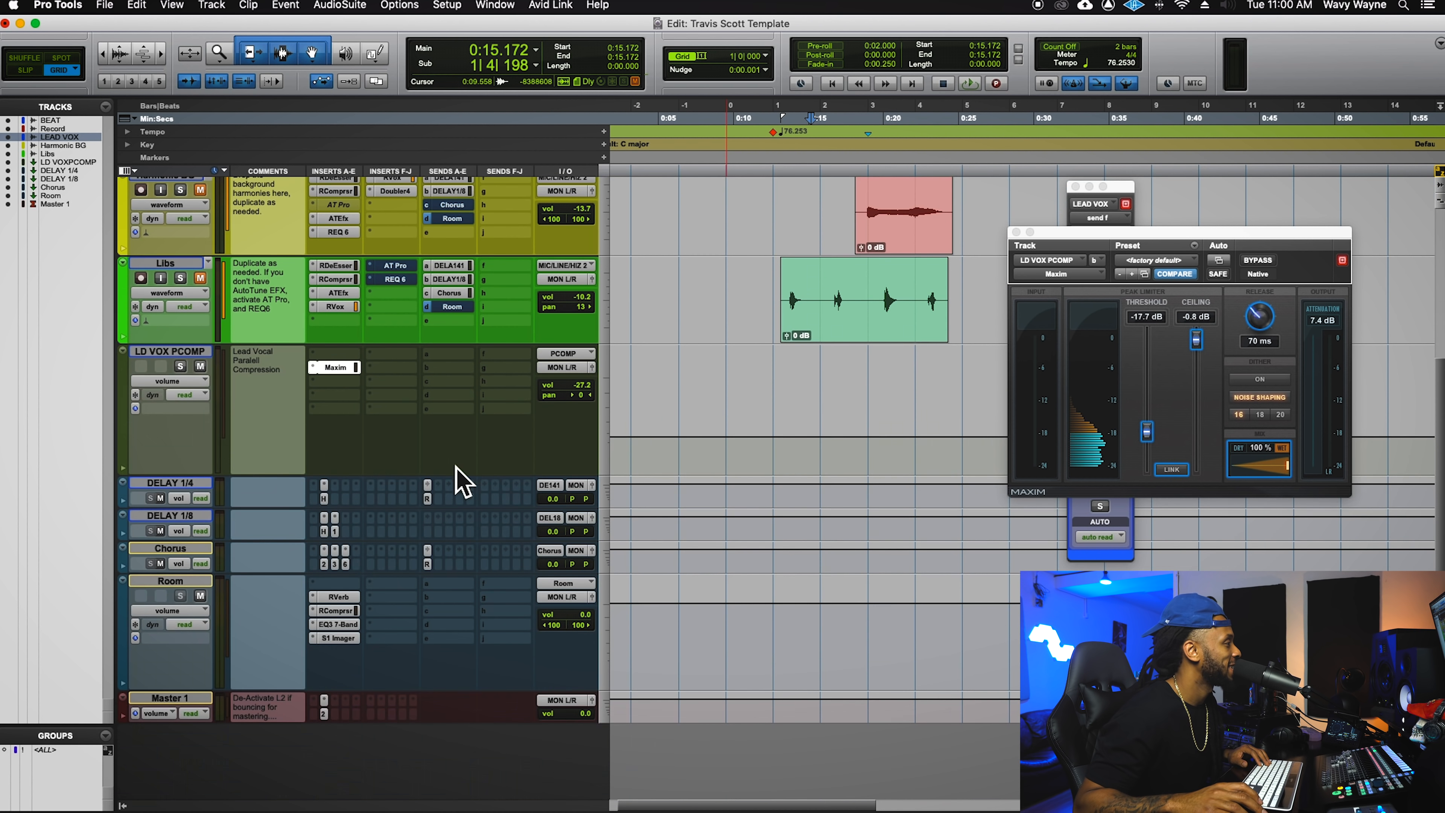
- Set the Room RVerb's early reflections to minimum and bring up RCompressor (threshold -23.9, ratio 4.44)
{"action": "left_click", "coordinate": [351, 599]}
{"action": "left_click_drag", "start_coordinate": [1307, 249], "coordinate": [861, 234]}
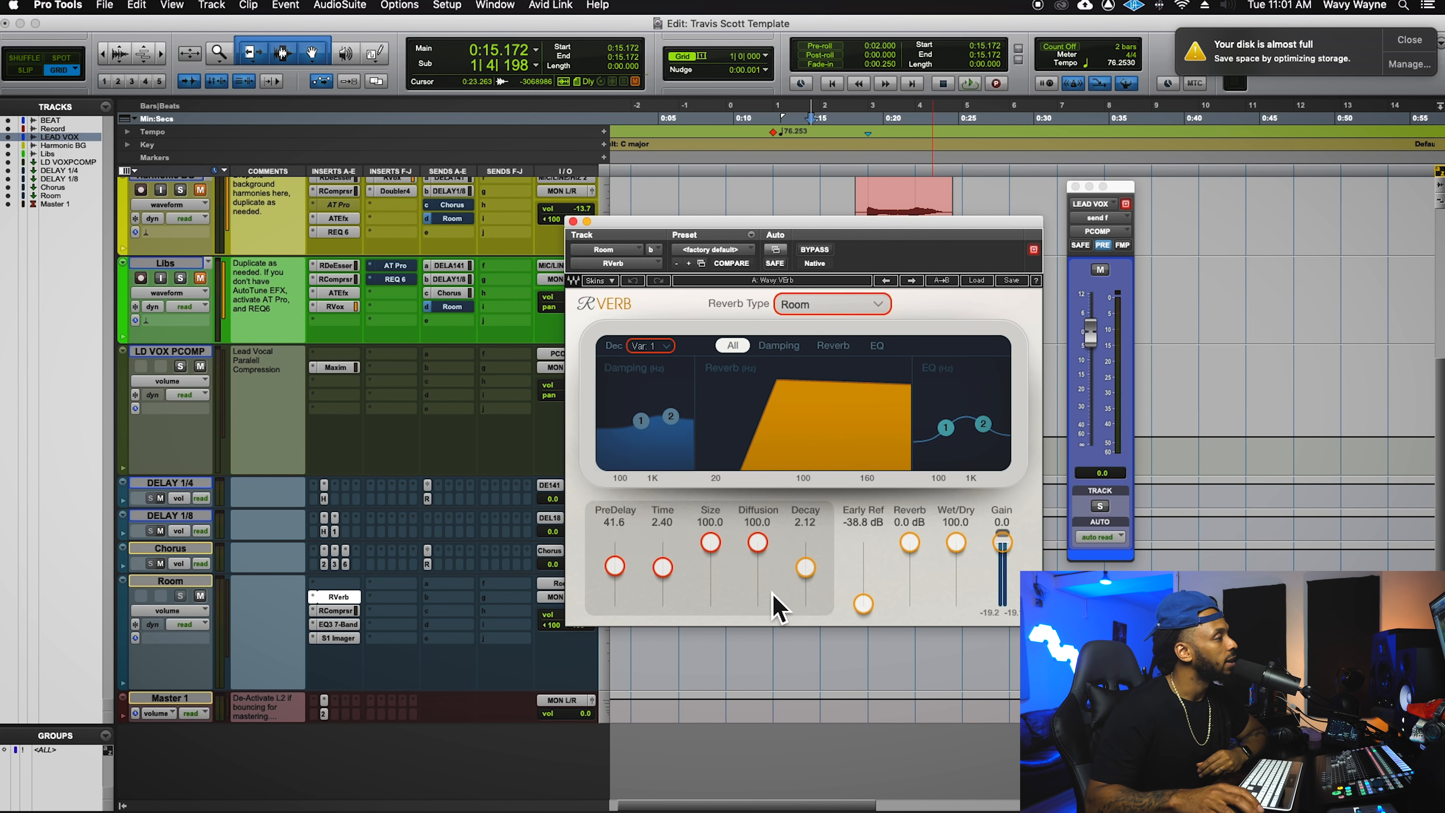
{"action": "left_click_drag", "start_coordinate": [863, 605], "coordinate": [864, 614]}
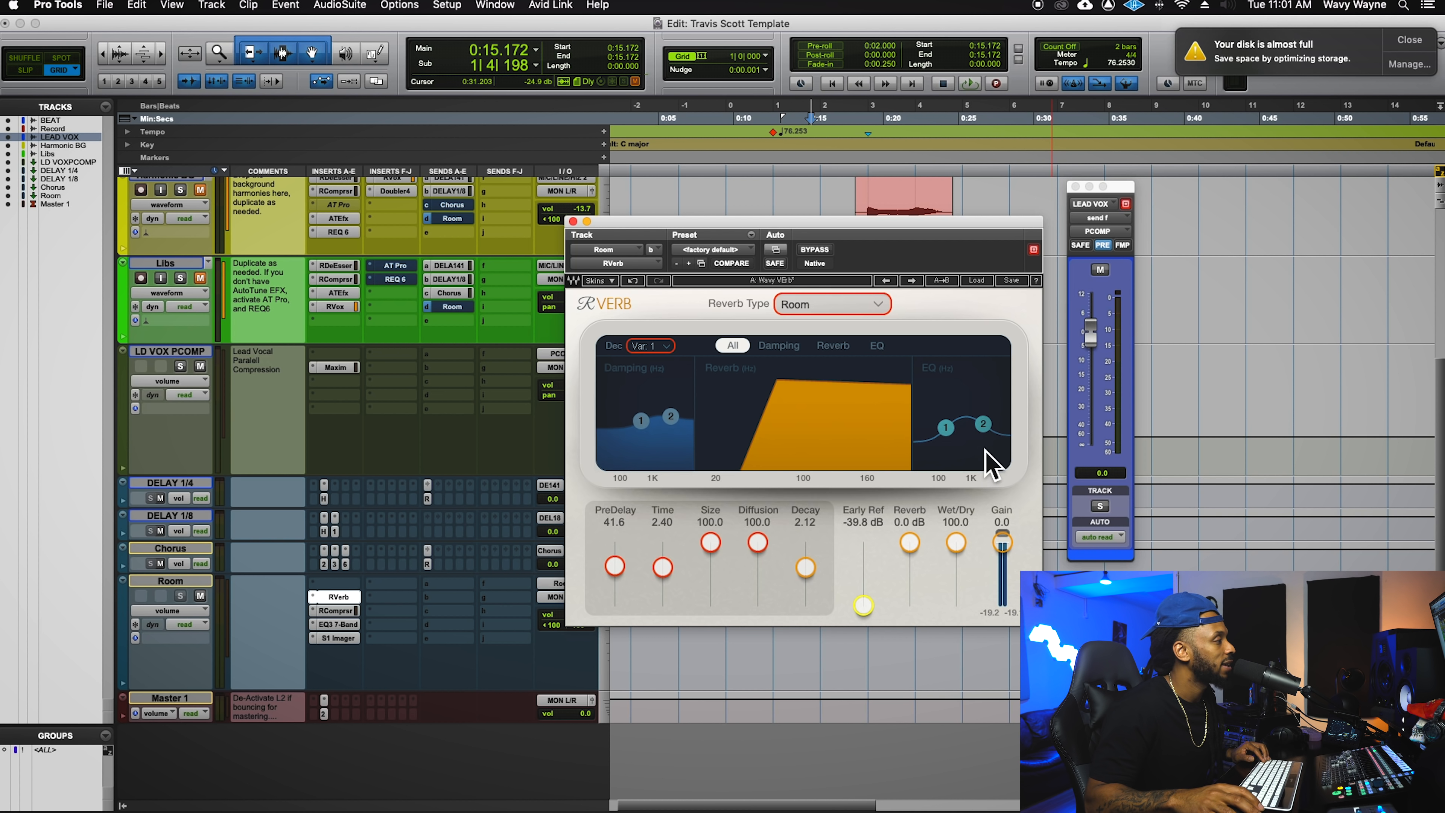
{"action": "left_click", "coordinate": [348, 611]}
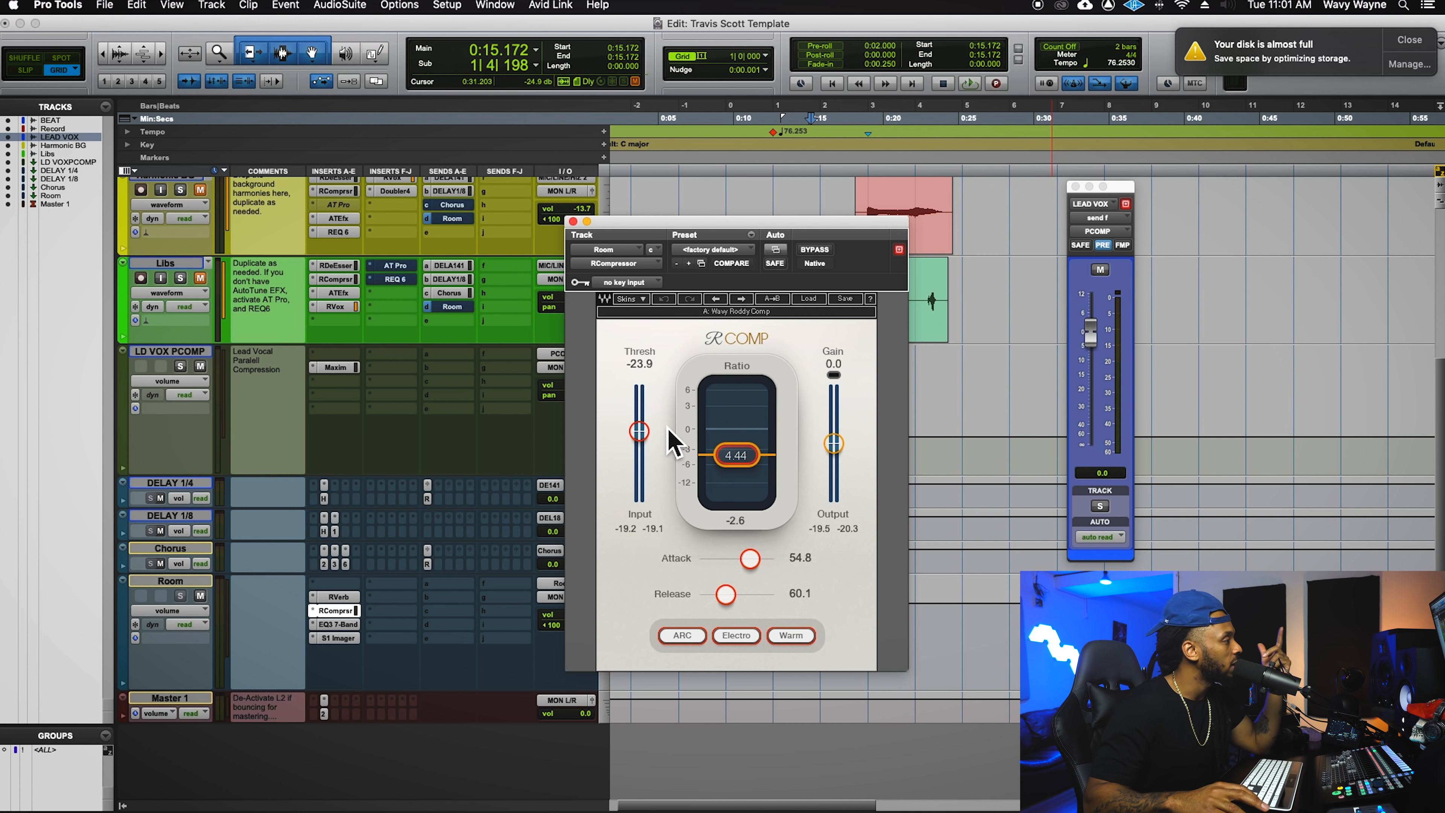
- Open the Room bus EQ3 7-Band window, then its S1 Imager window
{"action": "left_click", "coordinate": [345, 624]}
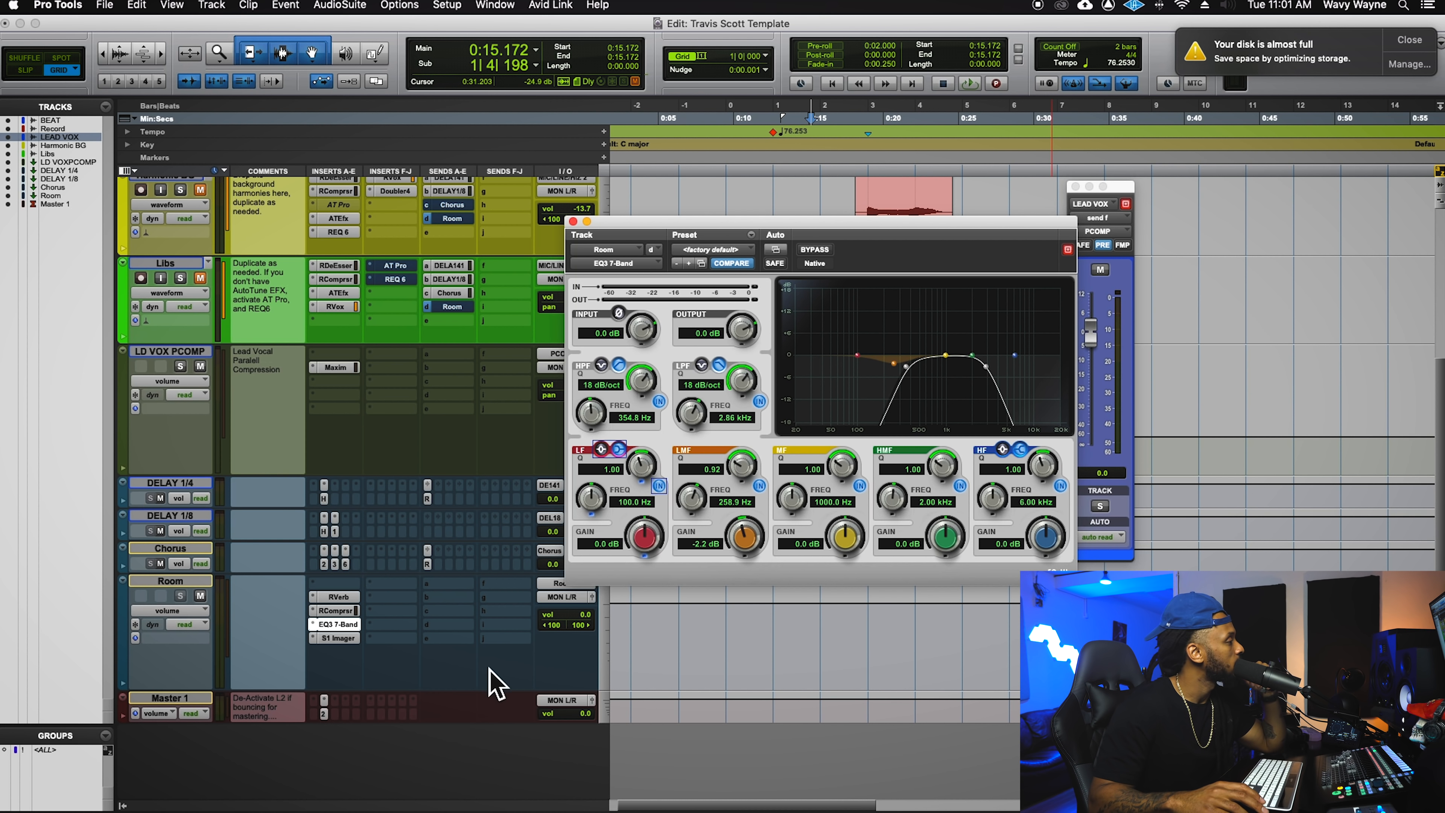
{"action": "left_click", "coordinate": [344, 640]}
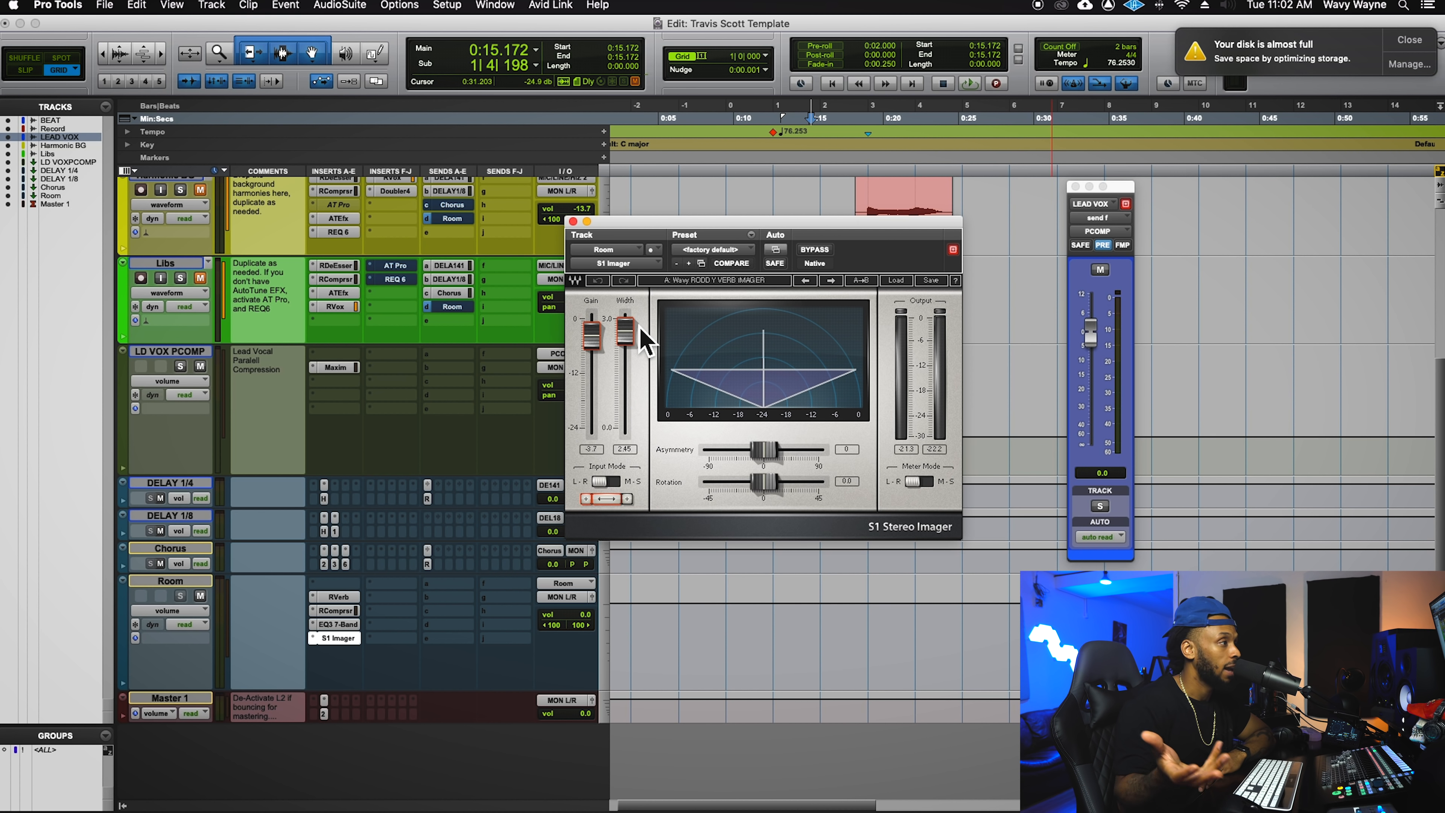
- Move the S1 Imager window right and play the vocals back, stopping at 0:15.172
{"action": "left_click_drag", "start_coordinate": [675, 236], "coordinate": [1108, 264]}
{"action": "scroll", "coordinate": [760, 327], "scroll_direction": "up", "scroll_amount": 5}
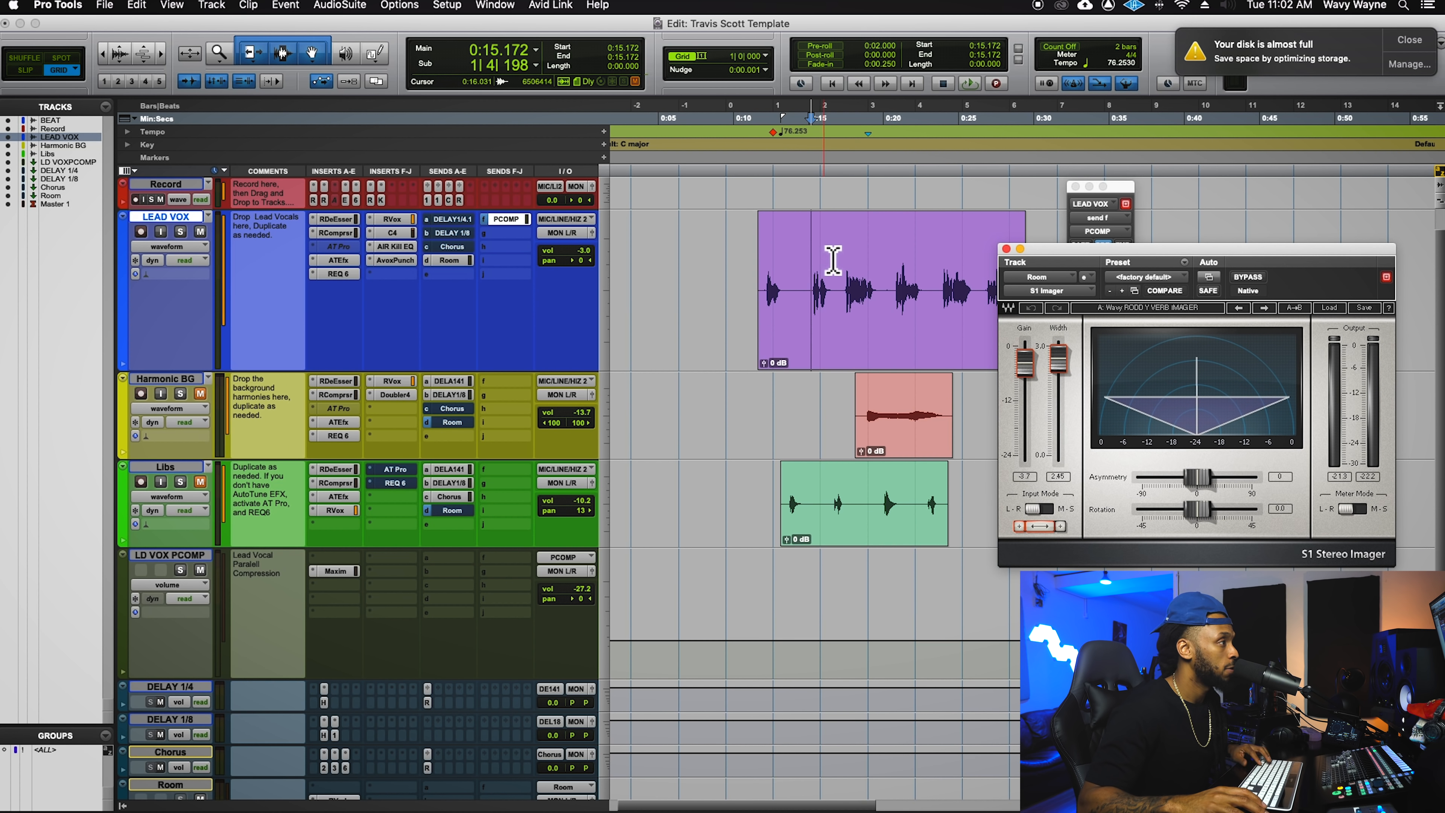
{"action": "key", "text": "space"}
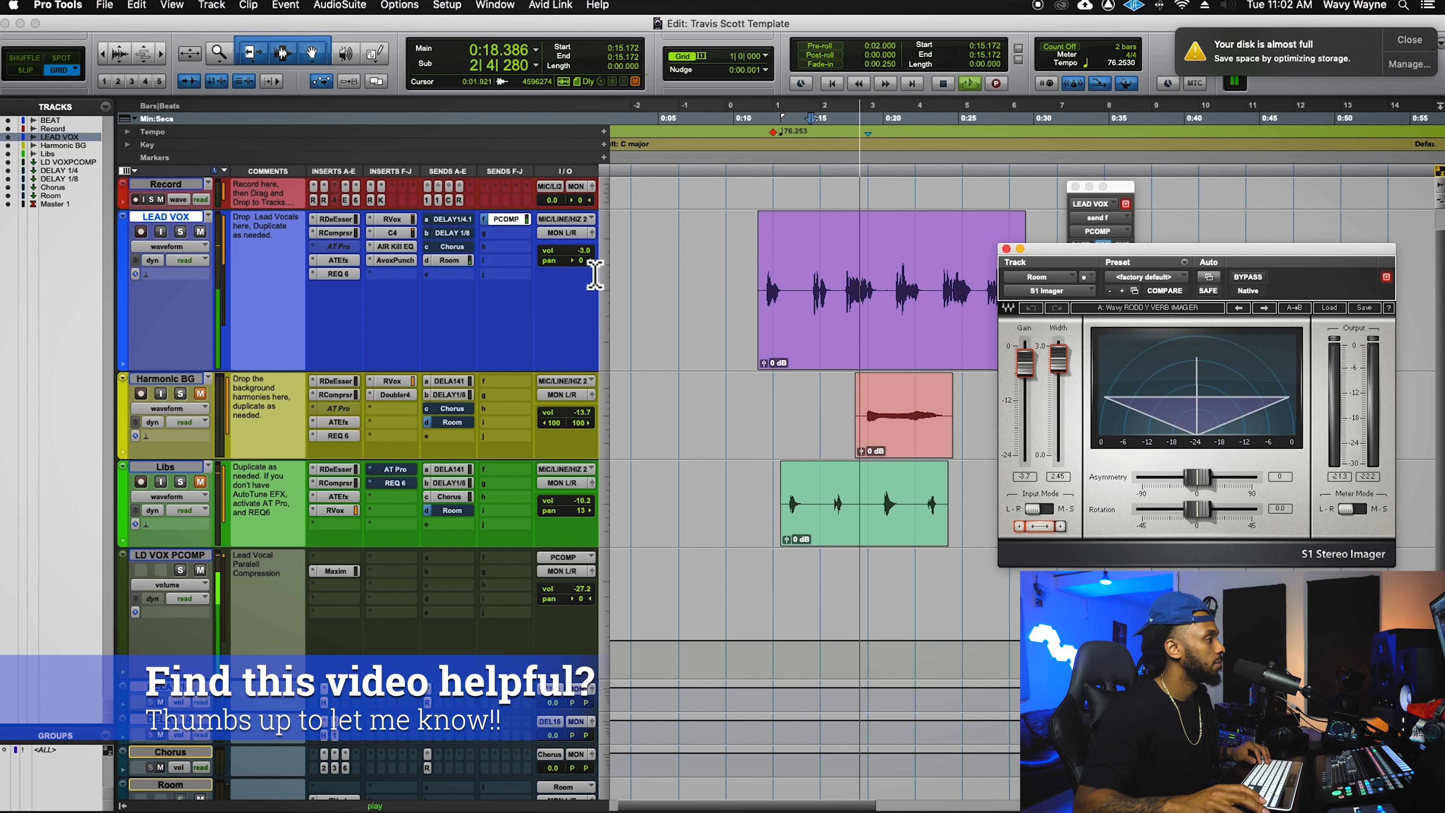
{"action": "scroll", "coordinate": [590, 288], "scroll_direction": "down", "scroll_amount": 5}
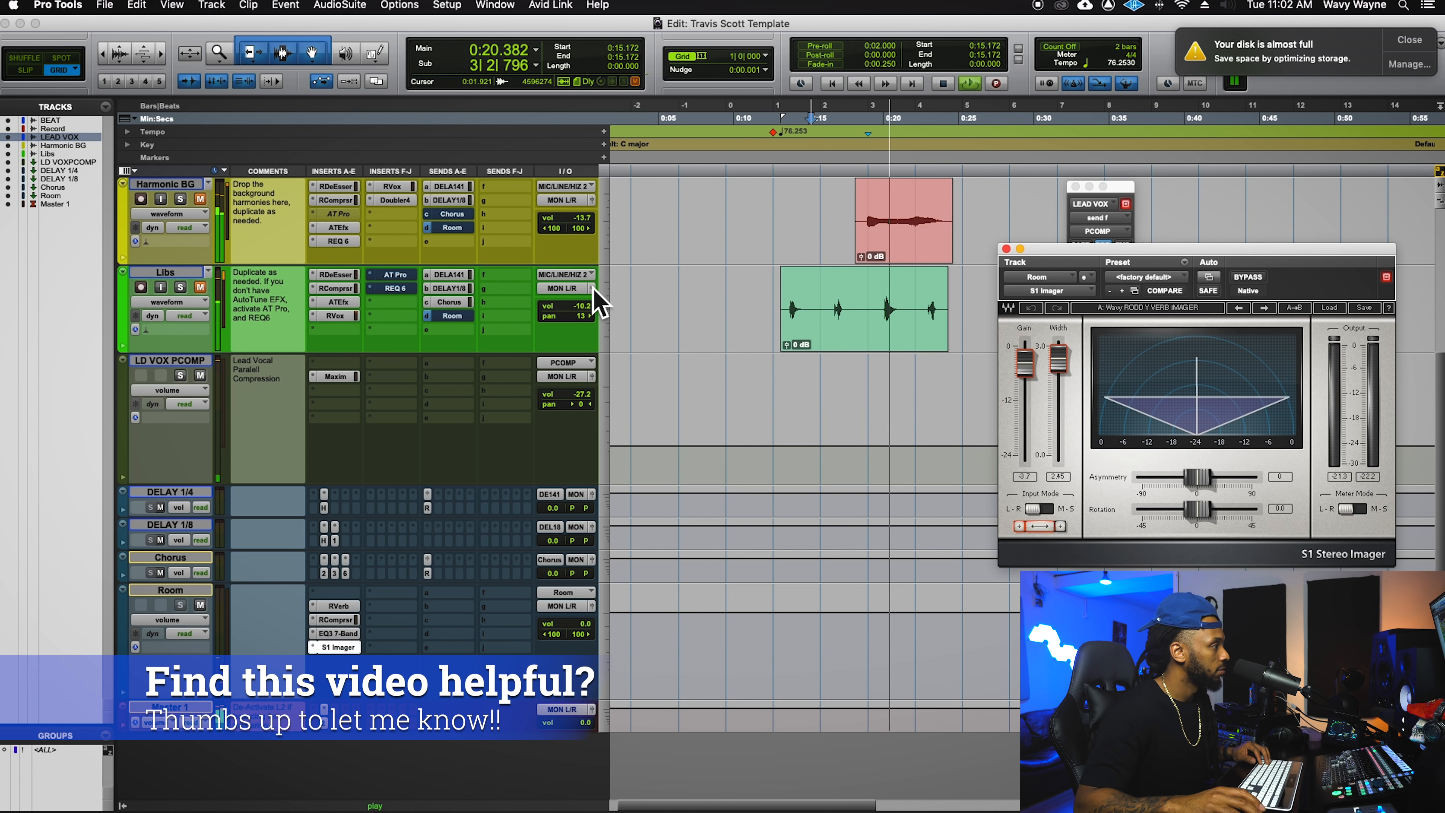
{"action": "scroll", "coordinate": [597, 302], "scroll_direction": "up", "scroll_amount": 3}
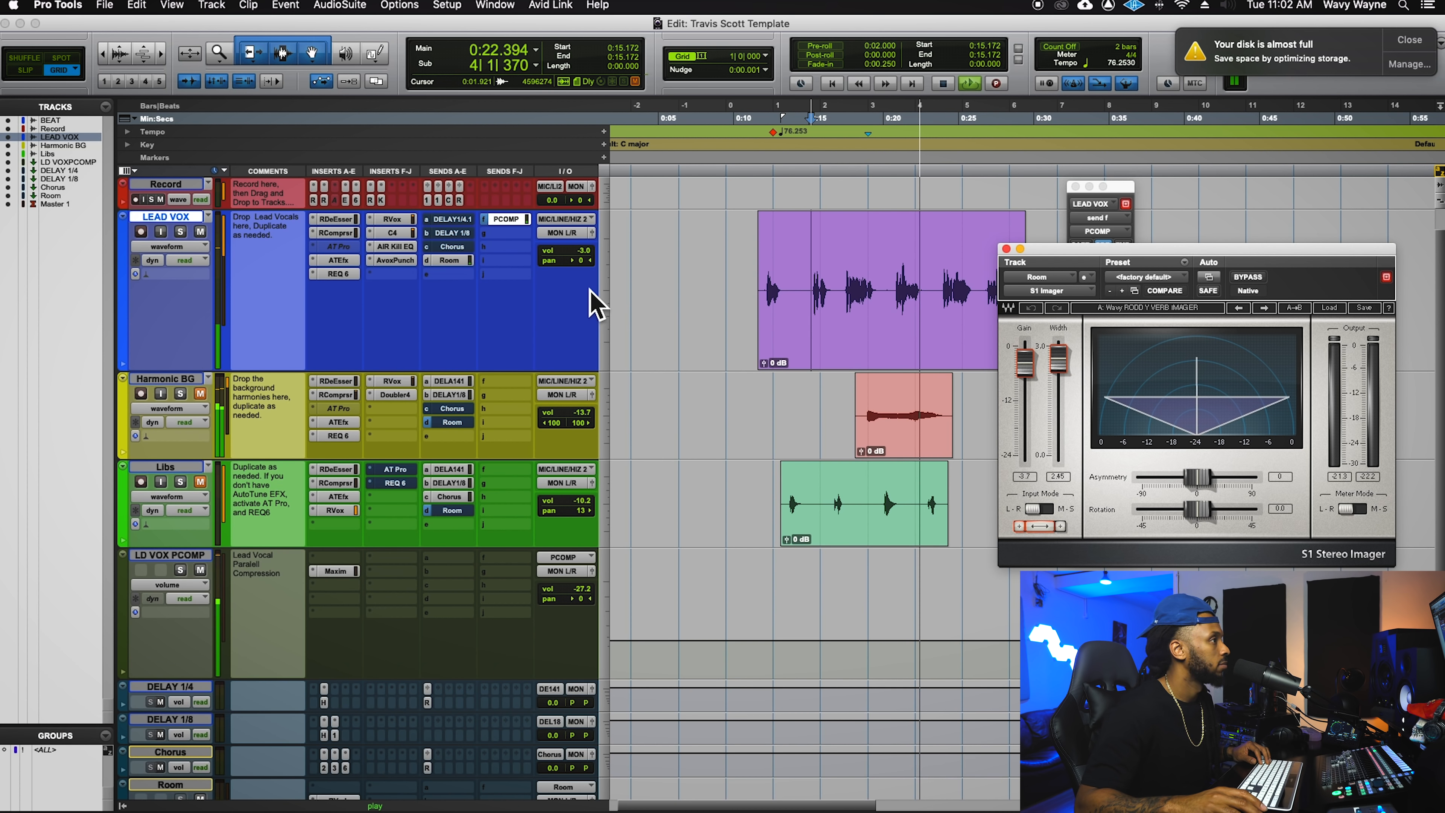
{"action": "key", "text": "space"}
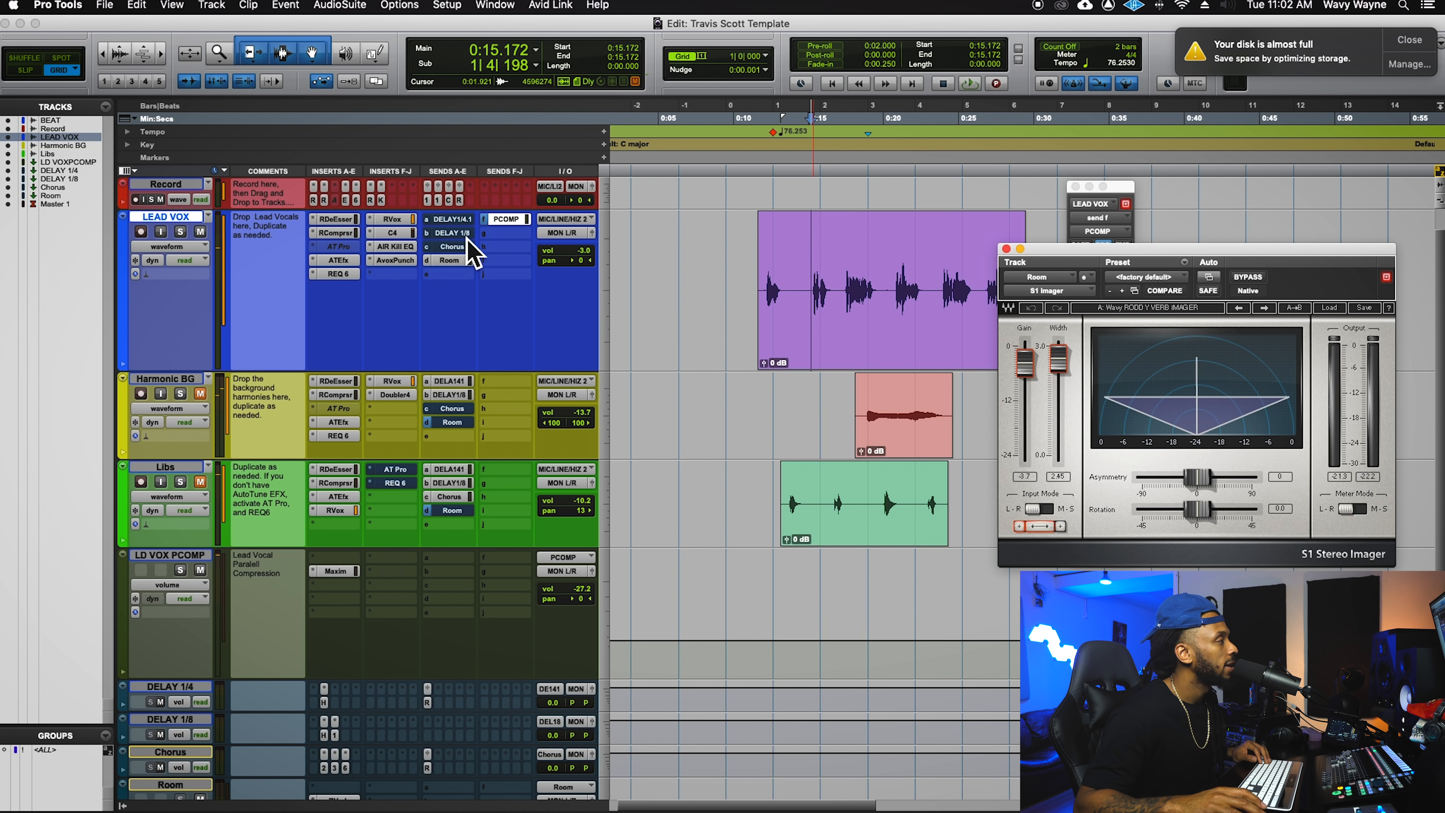
- Unmute LEAD VOX's Chorus send and enlarge the Chorus track to reveal its inserts
{"action": "left_click", "coordinate": [455, 246]}
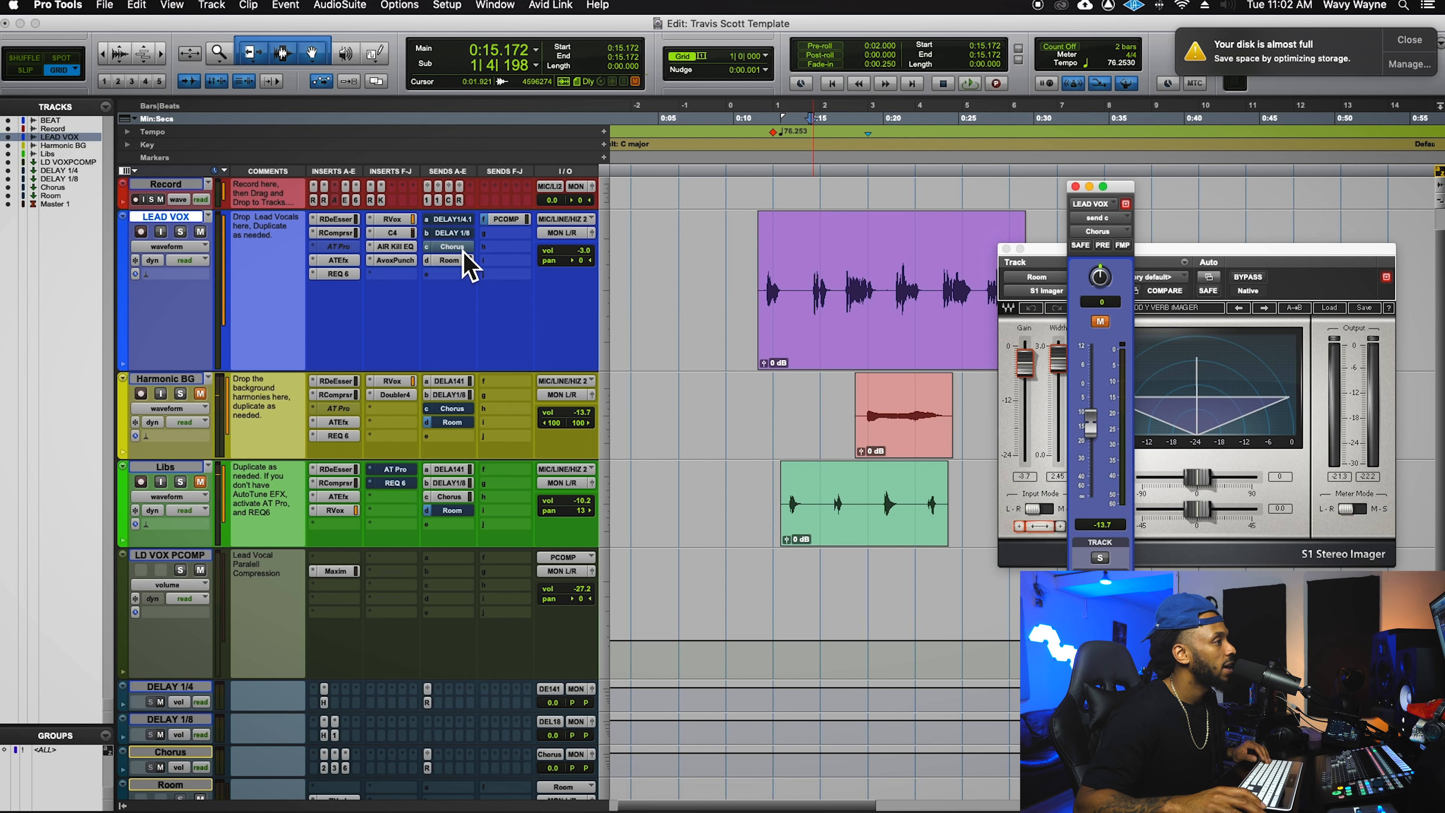
{"action": "left_click", "coordinate": [455, 246], "text": "ctrl+super"}
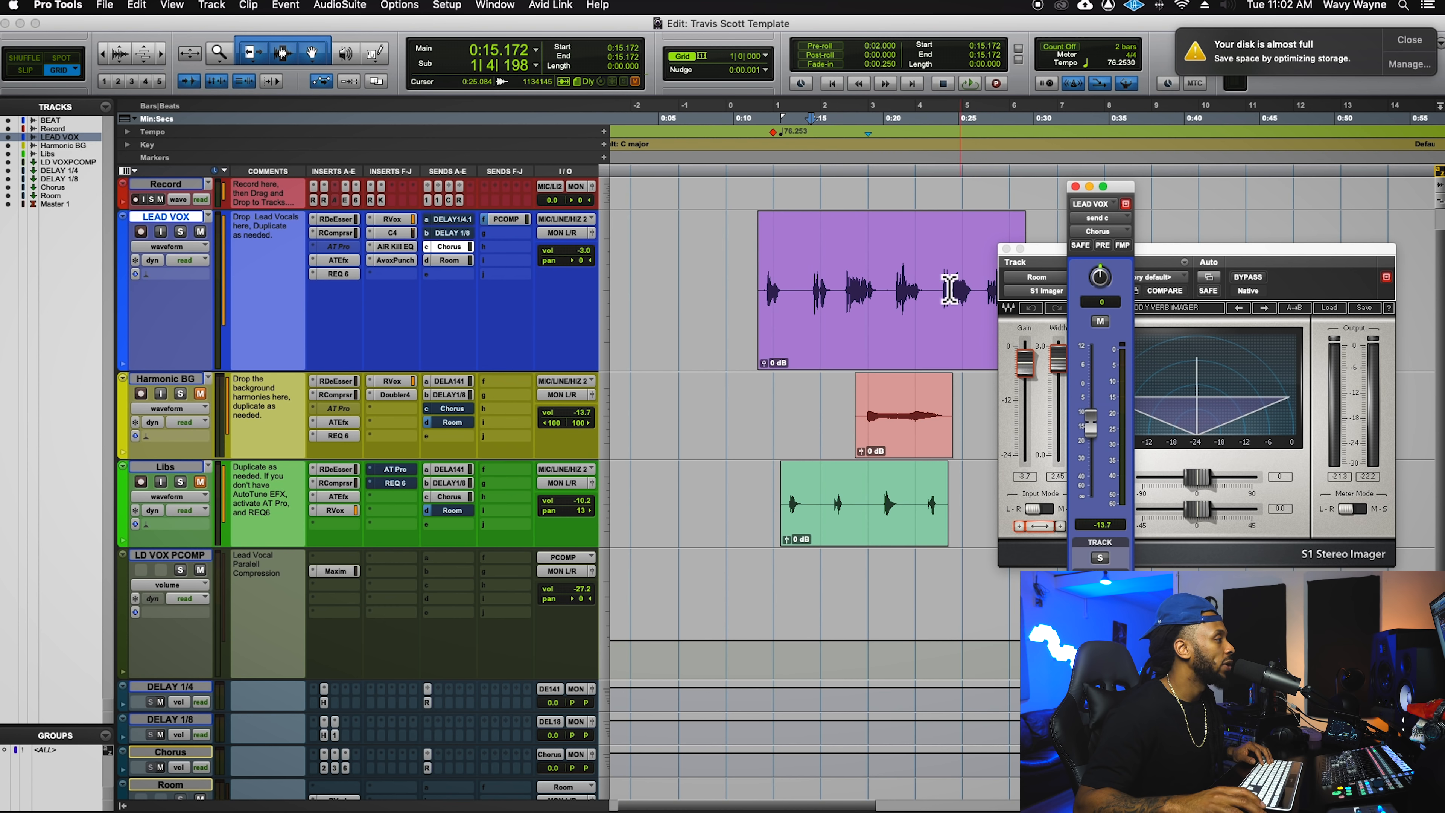
{"action": "scroll", "coordinate": [611, 504], "scroll_direction": "down", "scroll_amount": 3}
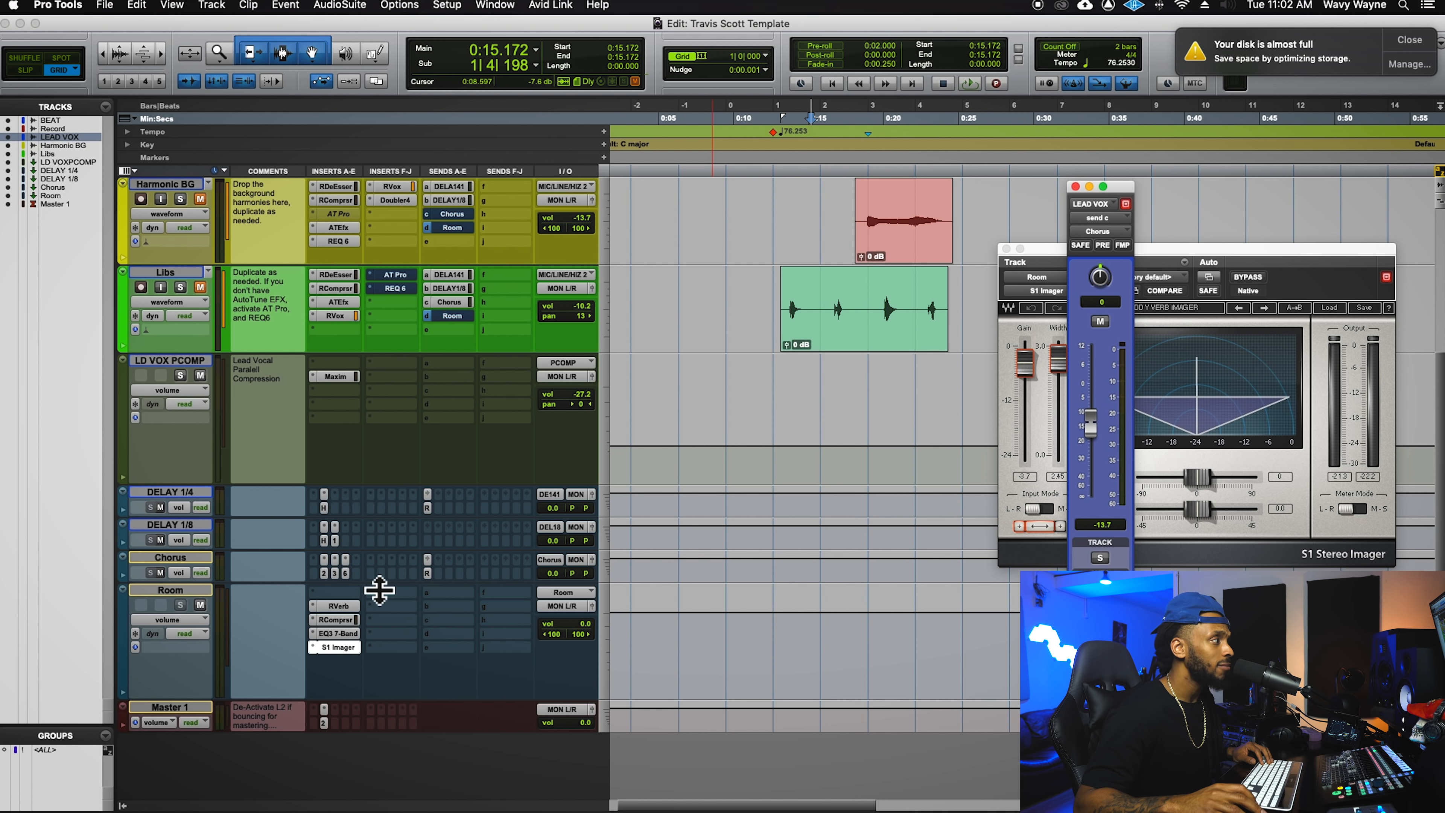
{"action": "left_click_drag", "start_coordinate": [379, 590], "coordinate": [387, 676]}
- Review the Chorus bus's Doubler2 and Mod Delay III (67.0 ms left, 54.0 ms right)
{"action": "left_click", "coordinate": [350, 577]}
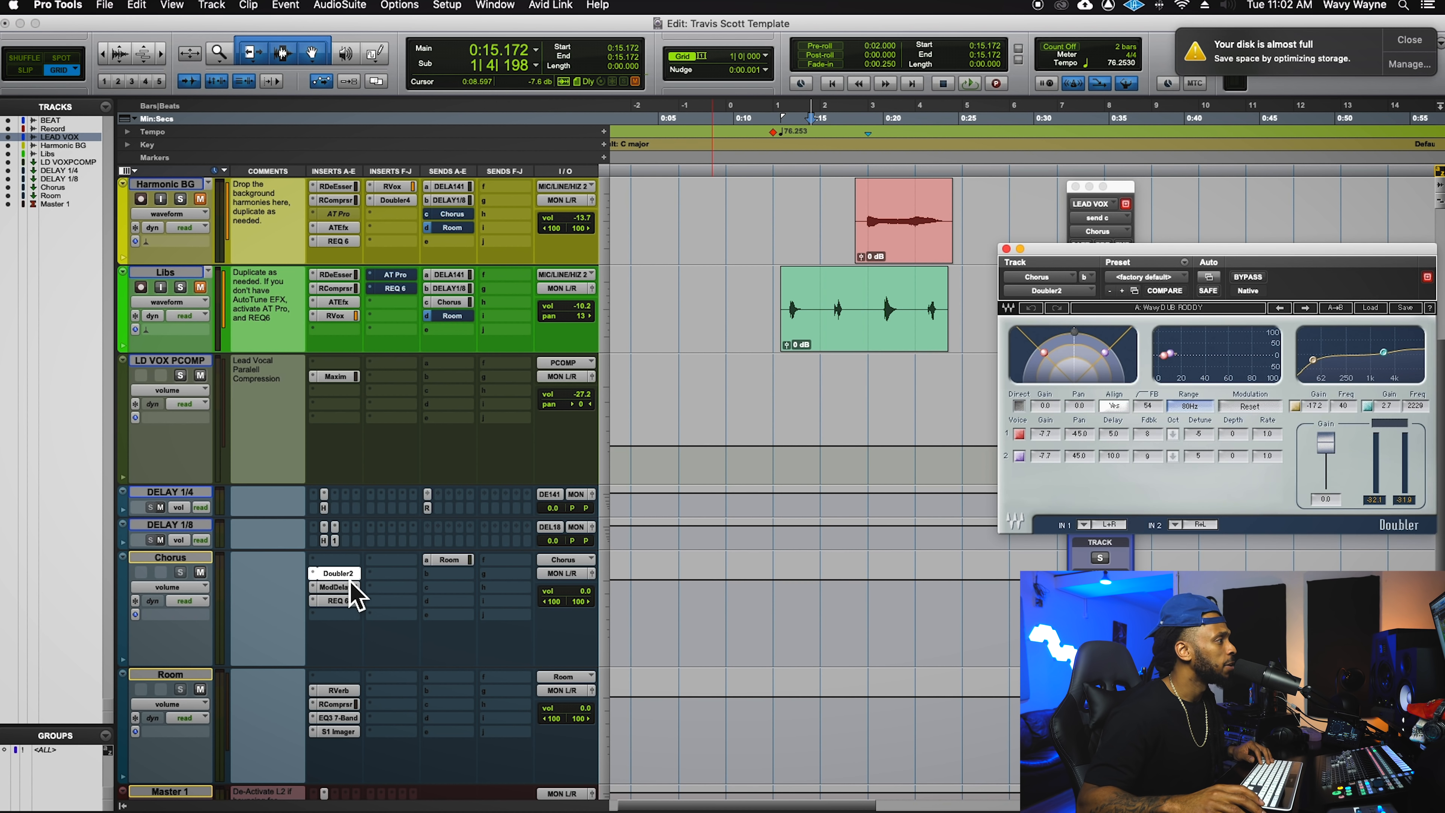
{"action": "left_click_drag", "start_coordinate": [1053, 260], "coordinate": [682, 332]}
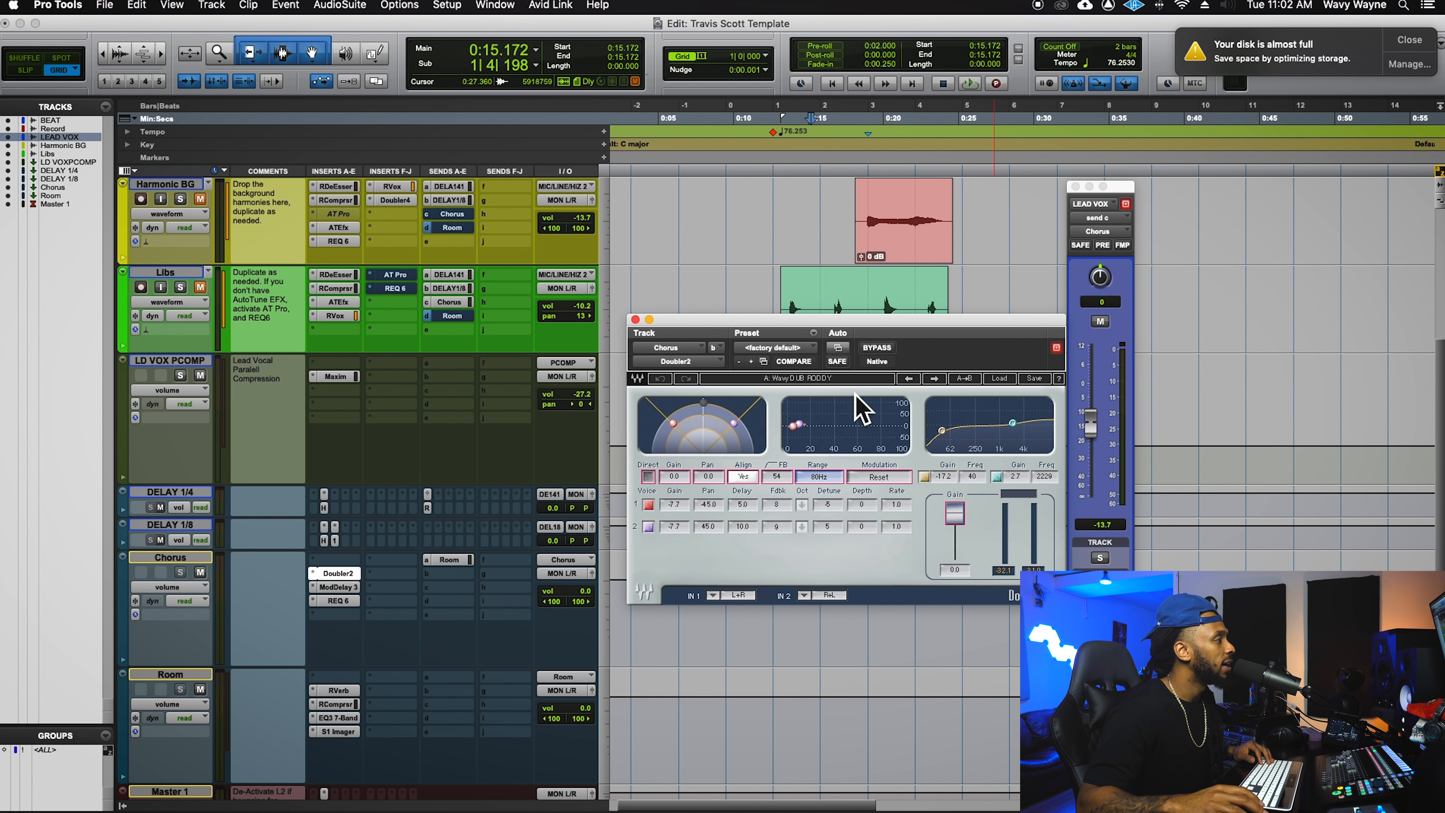
{"action": "left_click", "coordinate": [354, 589]}
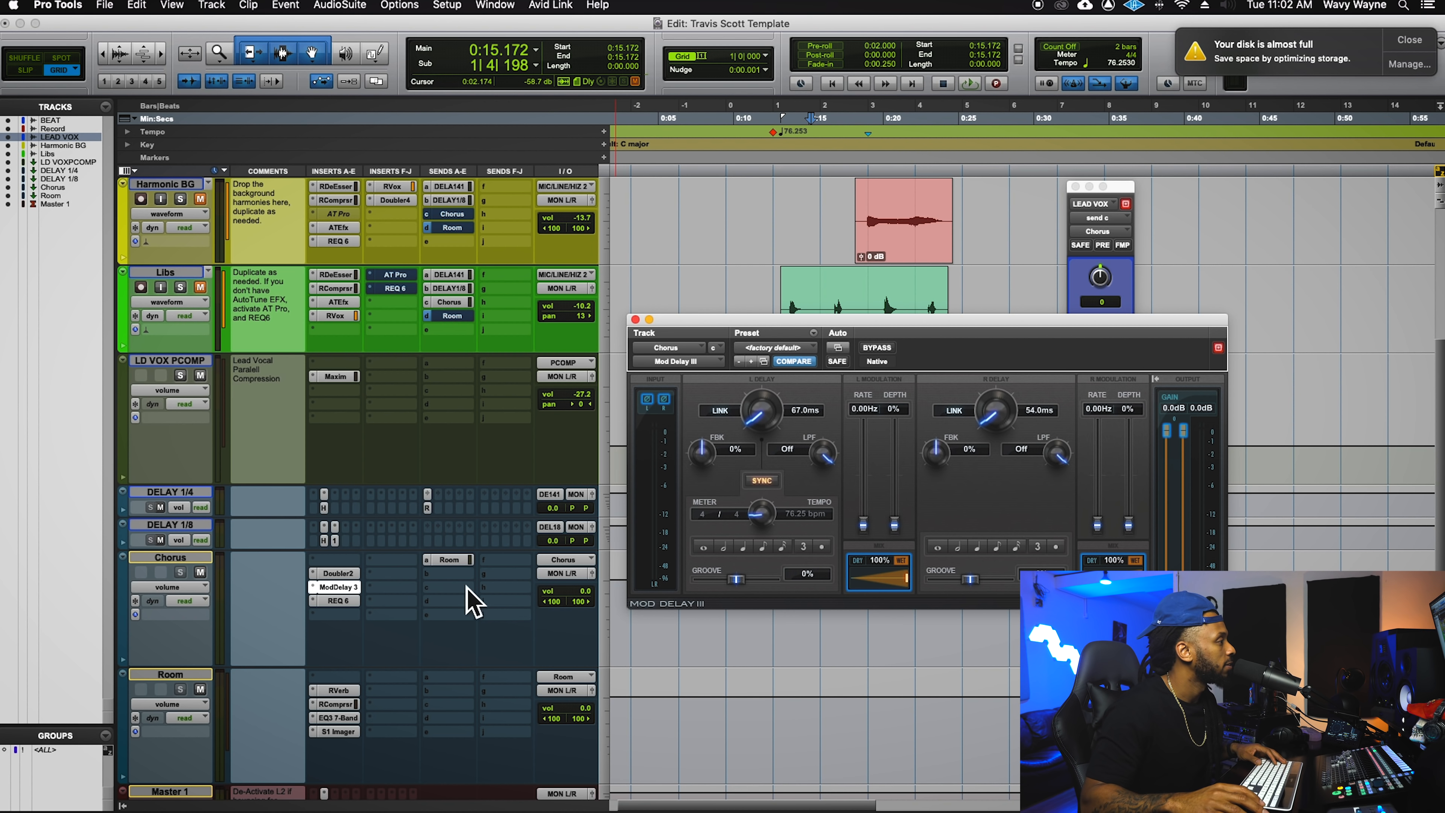
- Show the Chorus bus's REQ 6 EQ, all gains 0.0, and its Room send at -17.9
{"action": "left_click", "coordinate": [357, 605]}
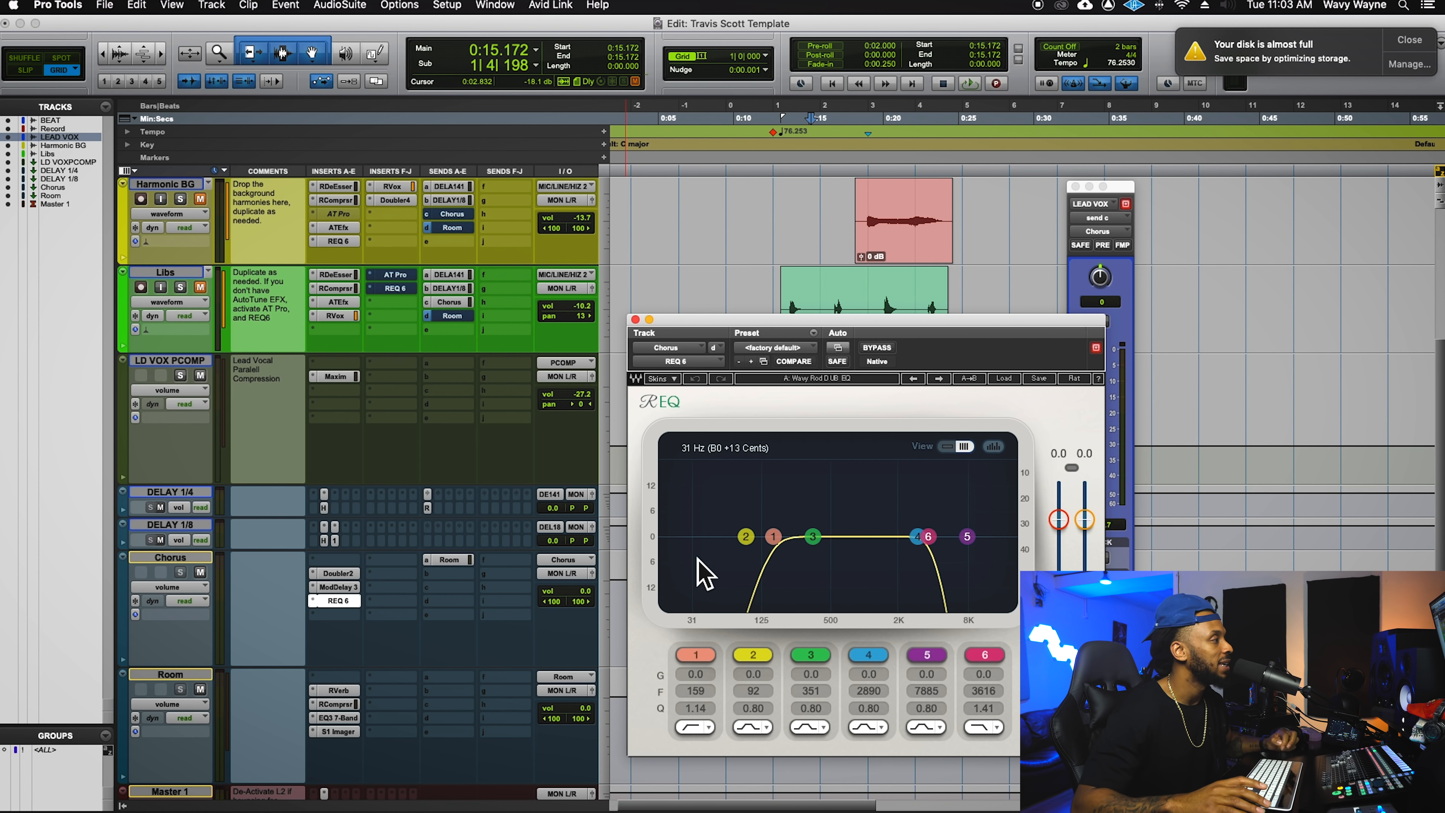
{"action": "left_click", "coordinate": [468, 560]}
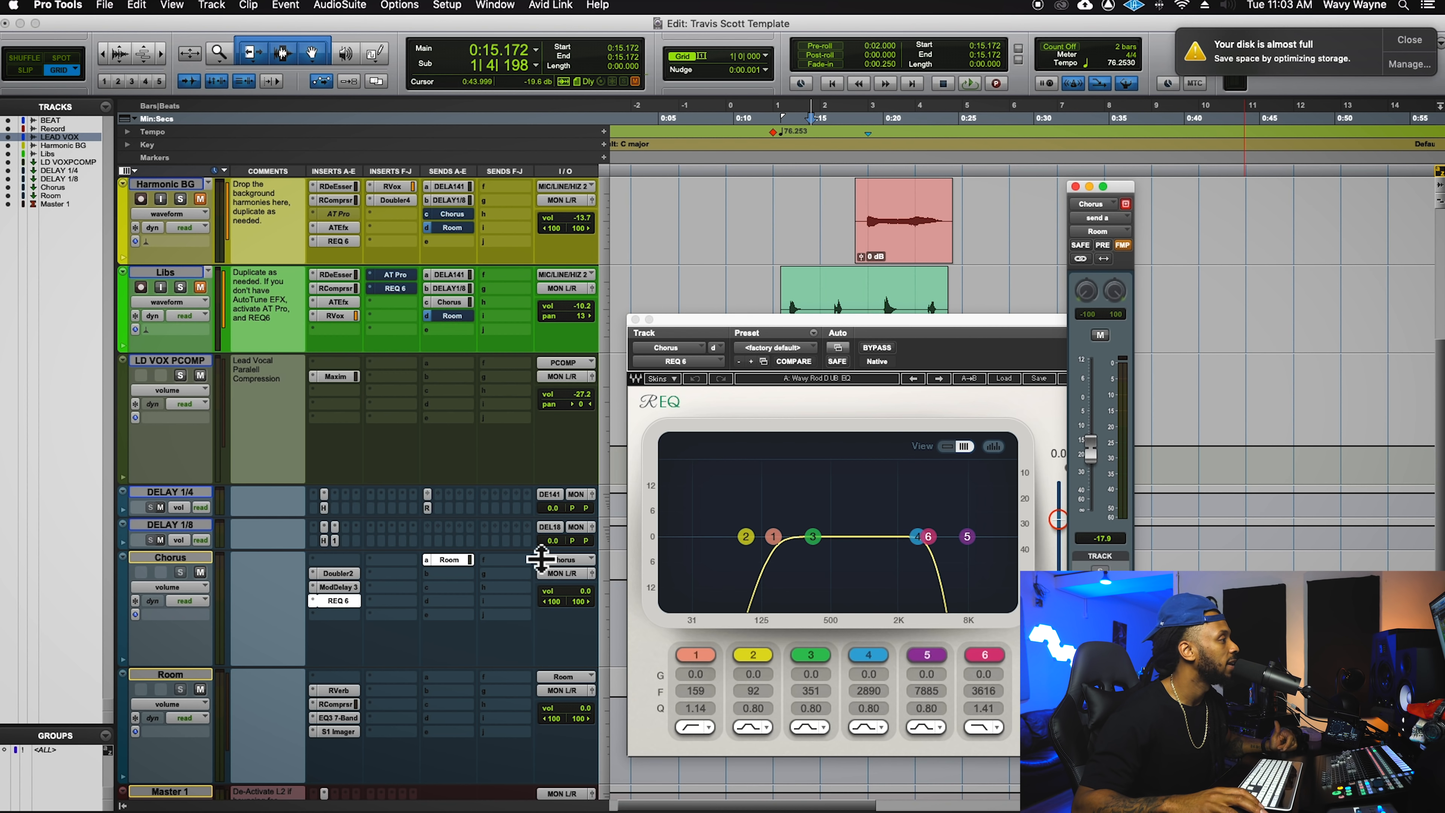
- Enlarge DELAY 1/8 and DELAY 1/4, show DELAY 1/4's Room send at -∞, and close the REQ window
{"action": "left_click_drag", "start_coordinate": [541, 559], "coordinate": [542, 599]}
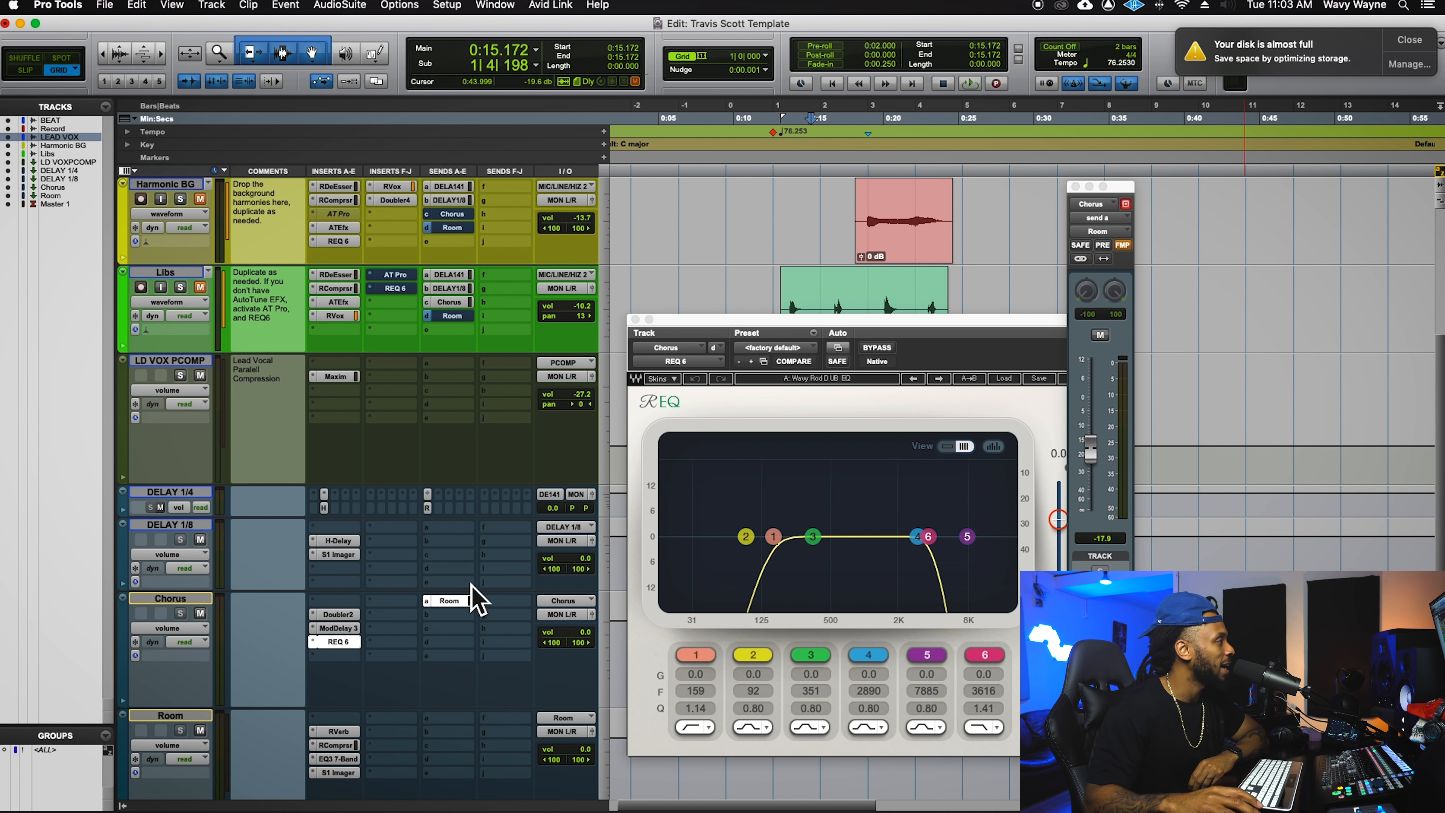
{"action": "left_click_drag", "start_coordinate": [437, 518], "coordinate": [430, 528]}
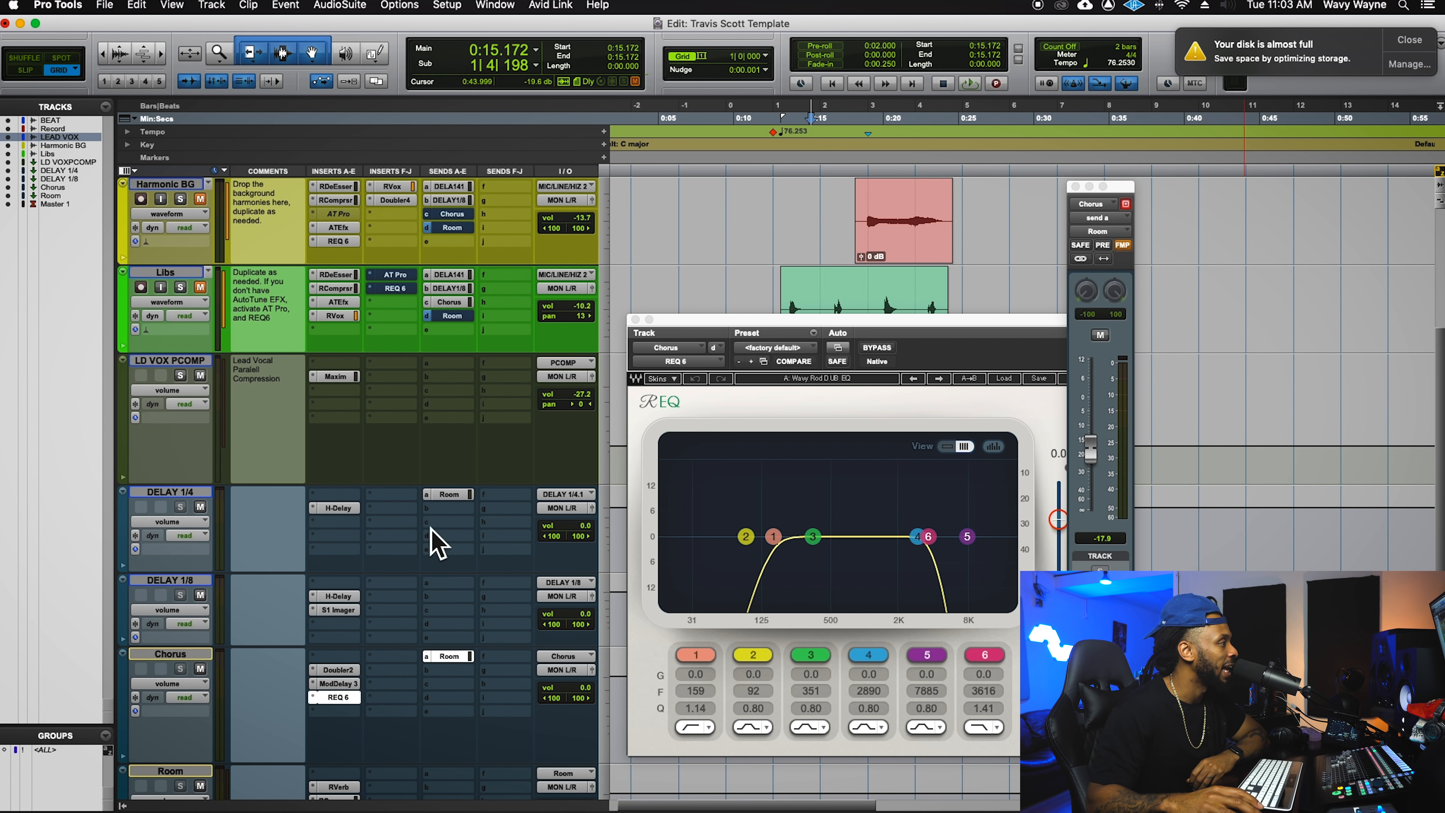
{"action": "left_click", "coordinate": [450, 494]}
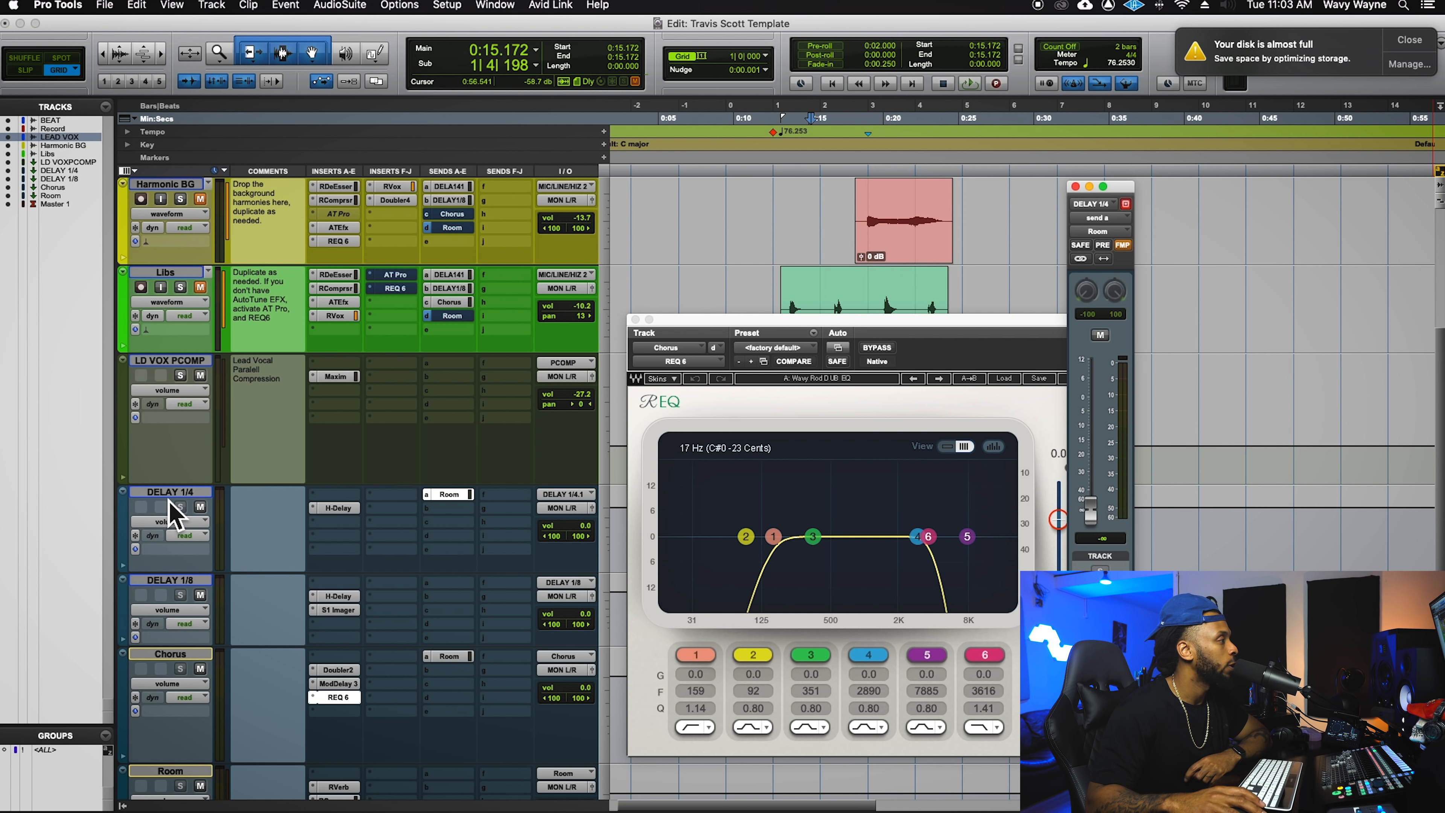
{"action": "left_click", "coordinate": [635, 319]}
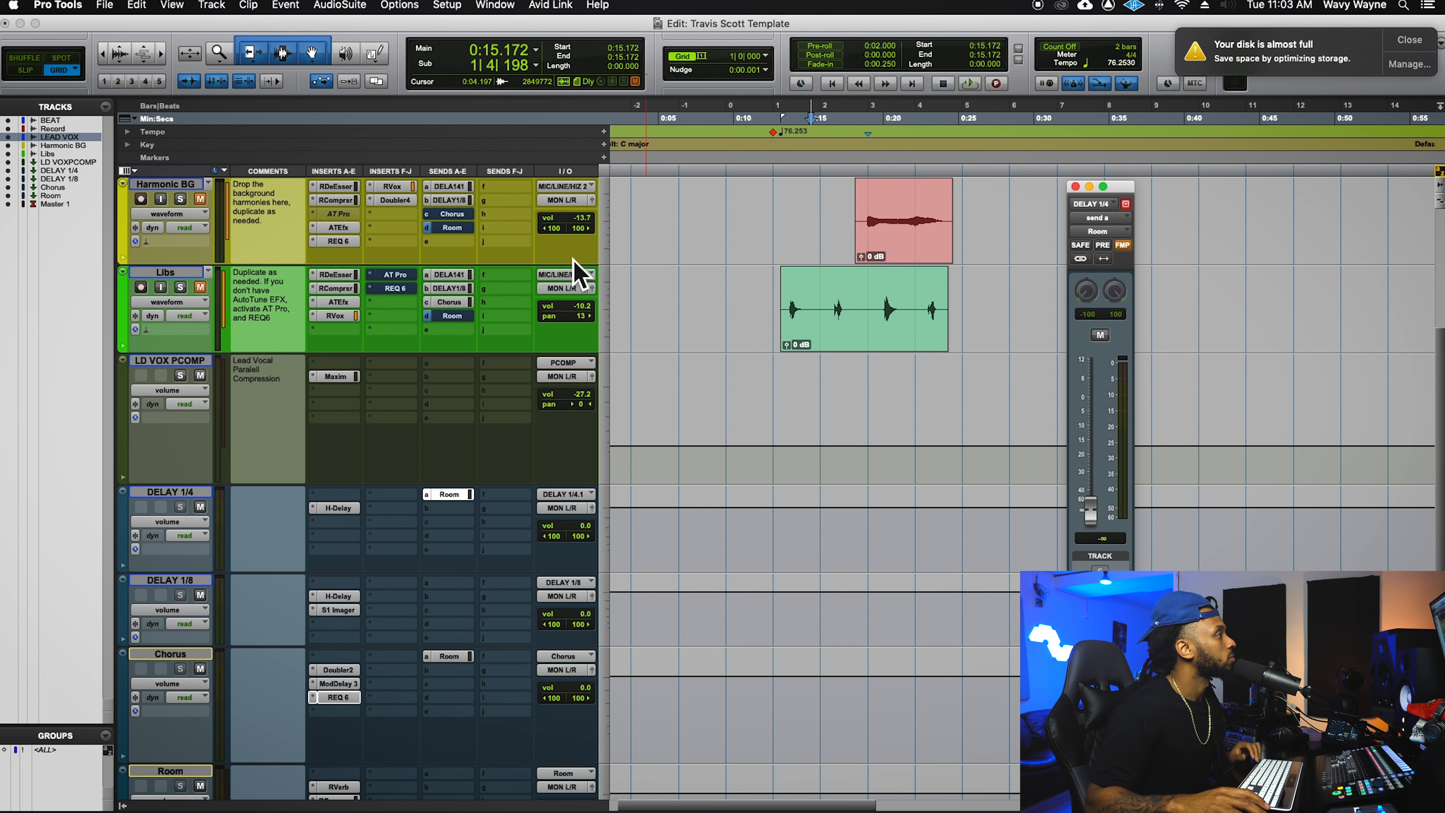
- Show LEAD VOX's DELAY 1/8 send at -8.1, solo the lead vocal and play it back
{"action": "scroll", "coordinate": [465, 224], "scroll_direction": "up", "scroll_amount": 5}
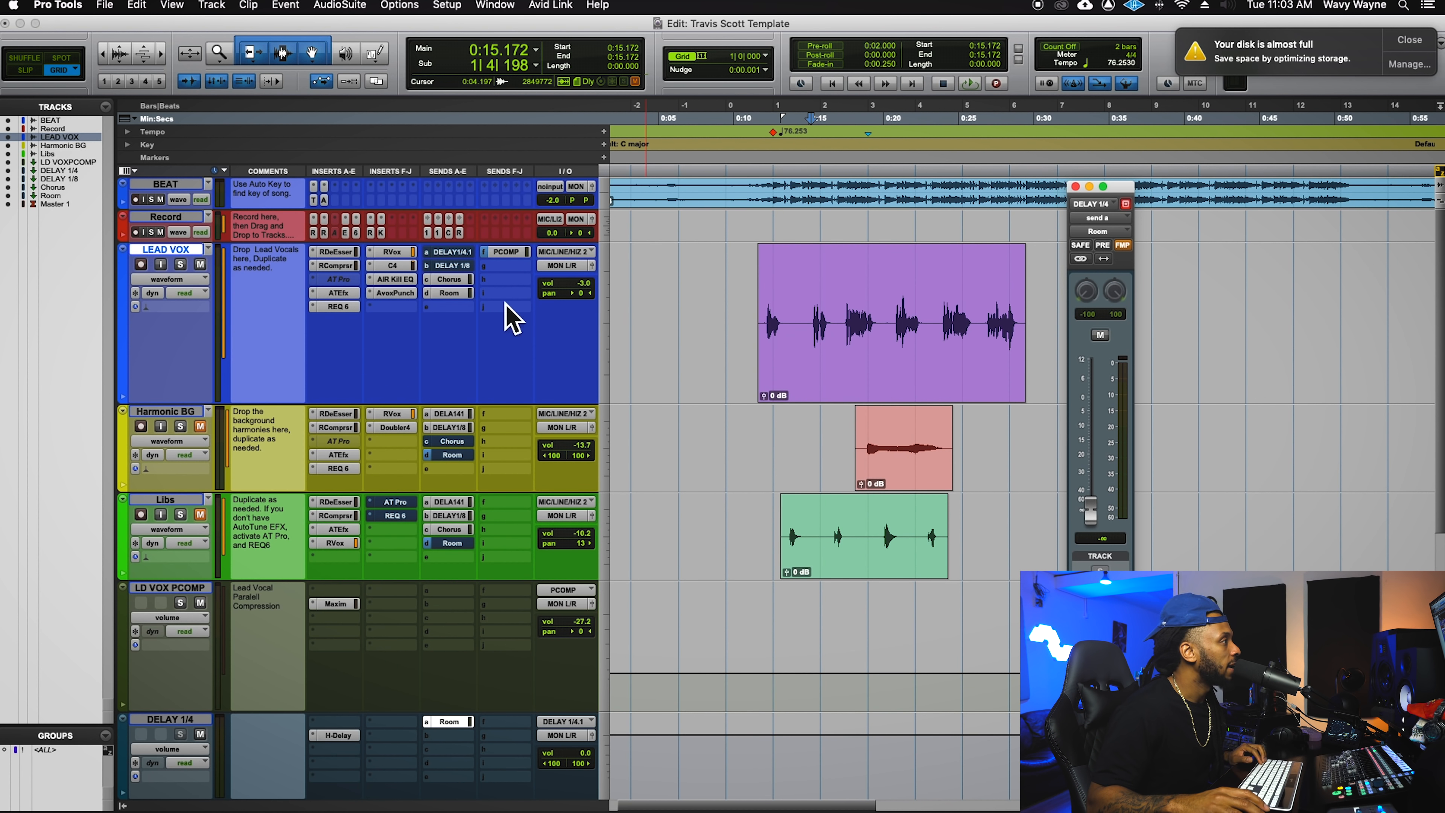
{"action": "left_click", "coordinate": [466, 269]}
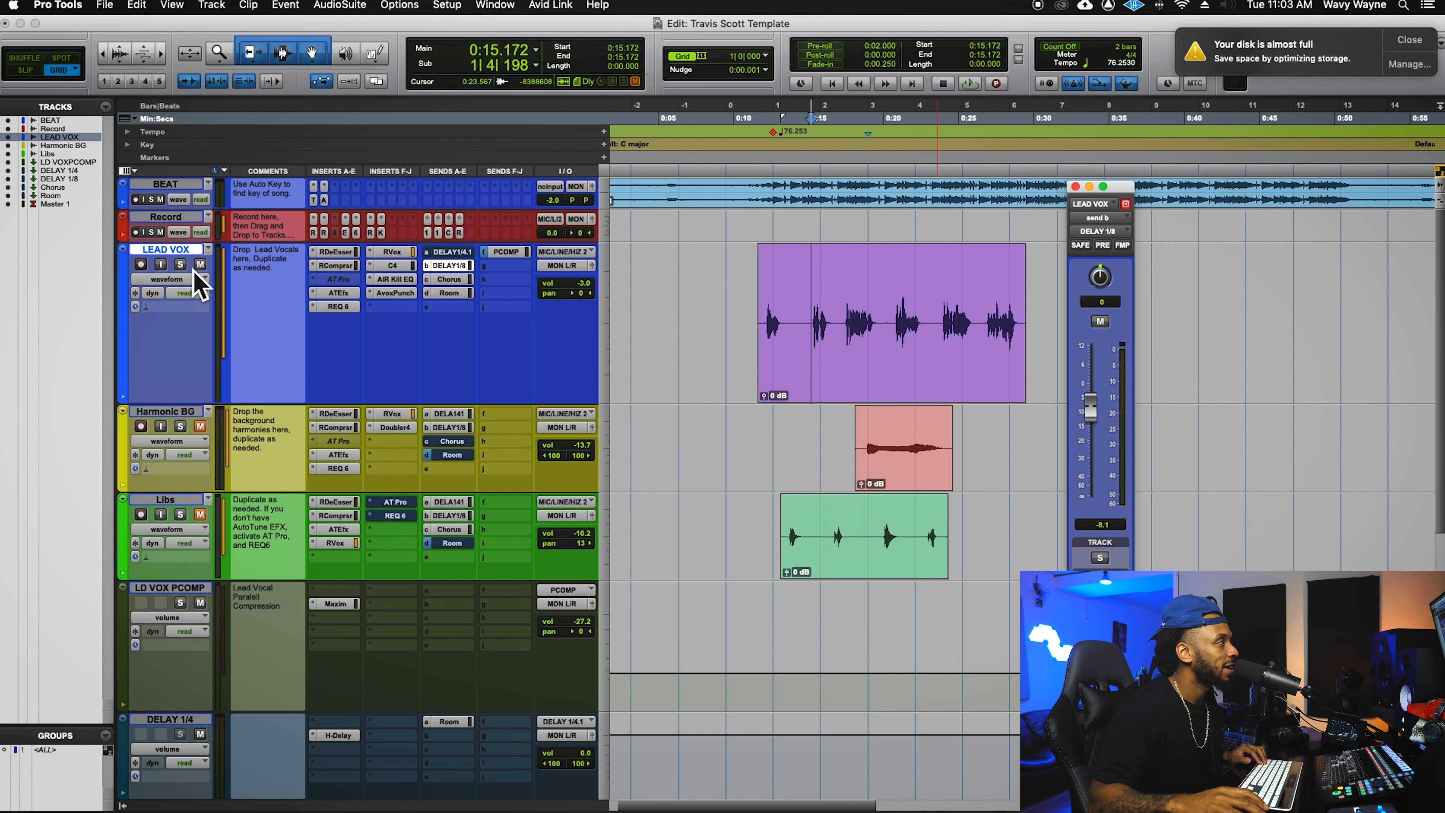
{"action": "left_click", "coordinate": [180, 264]}
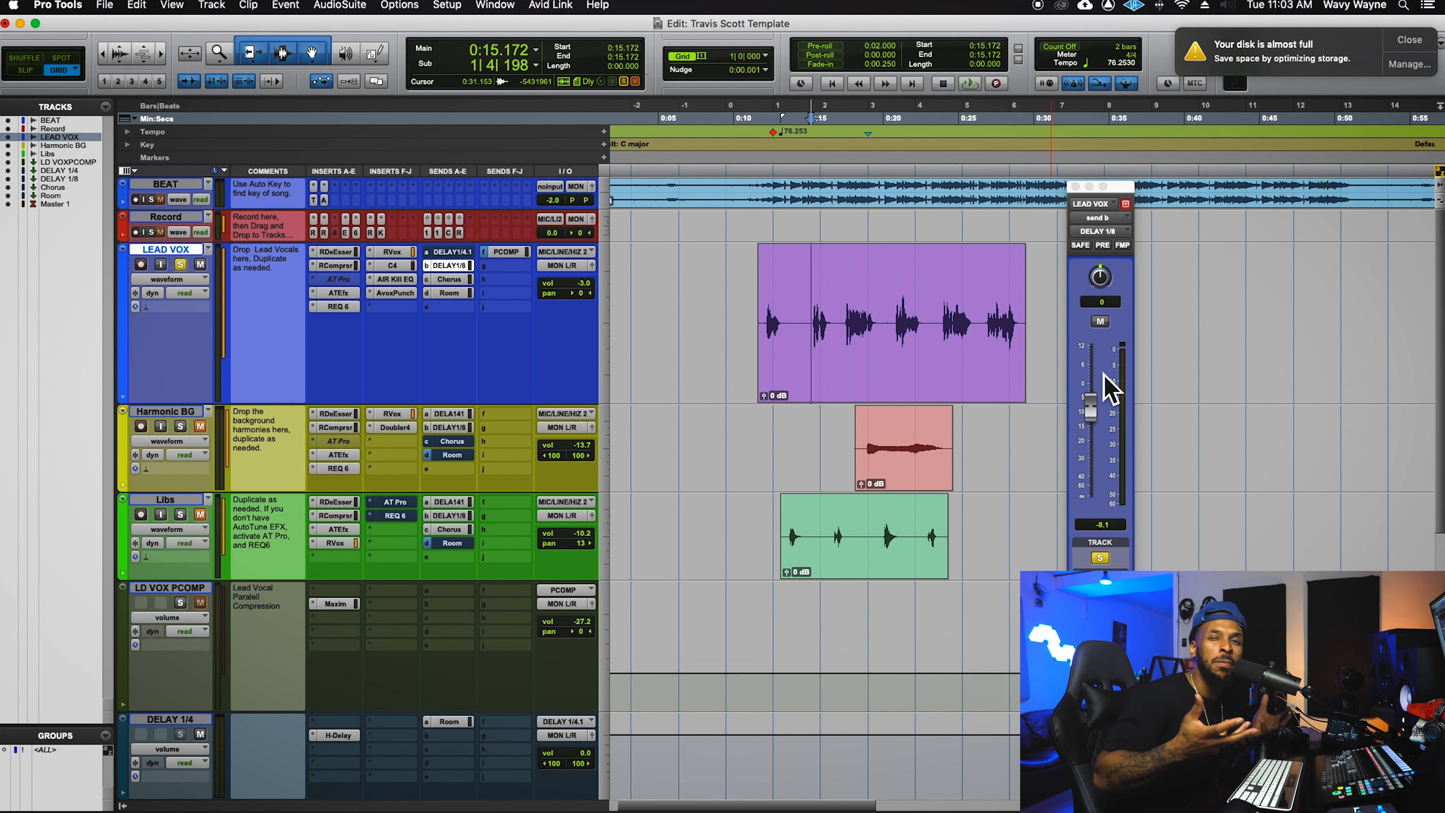
{"action": "key", "text": "space"}
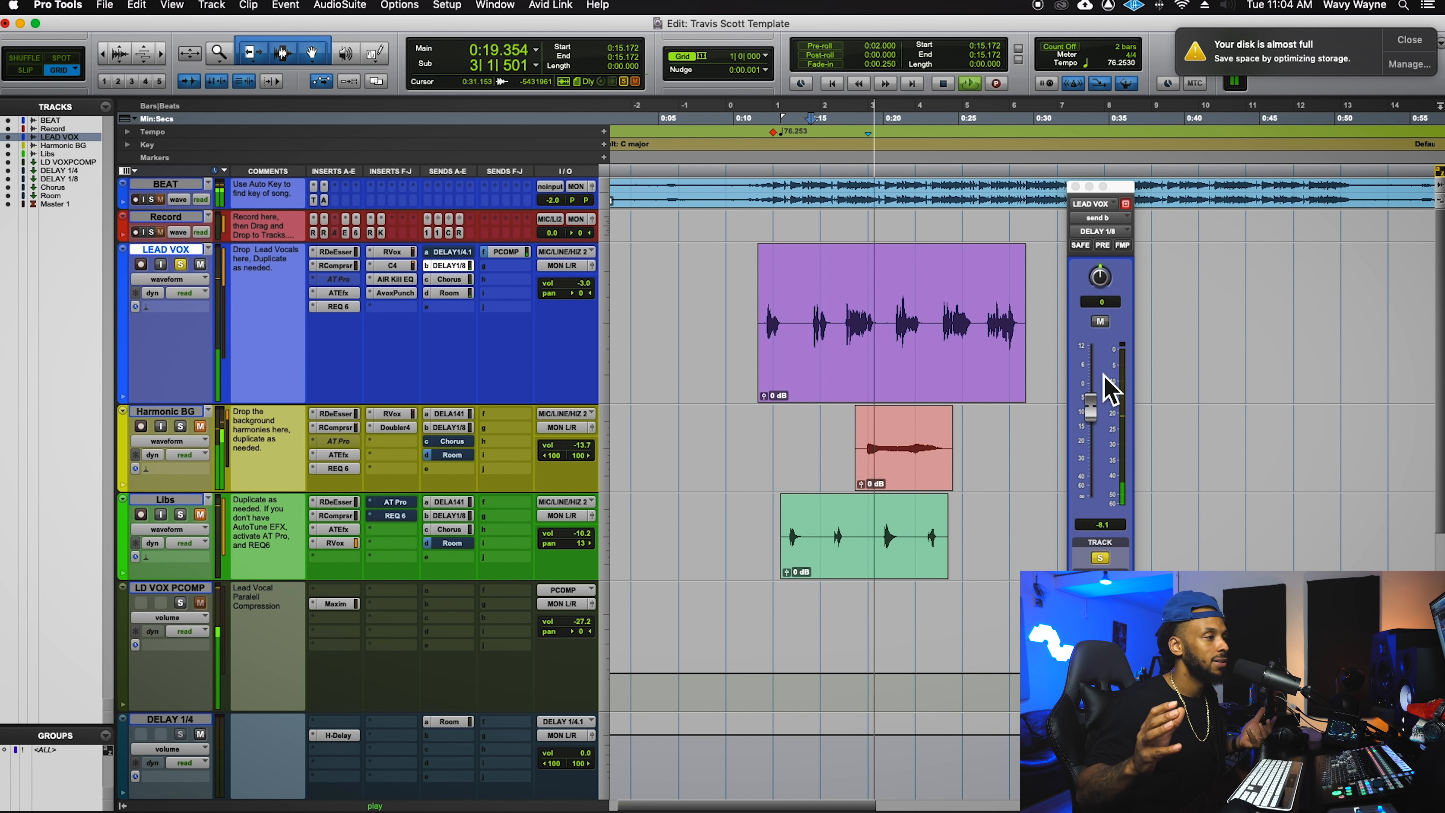
{"action": "key", "text": "space"}
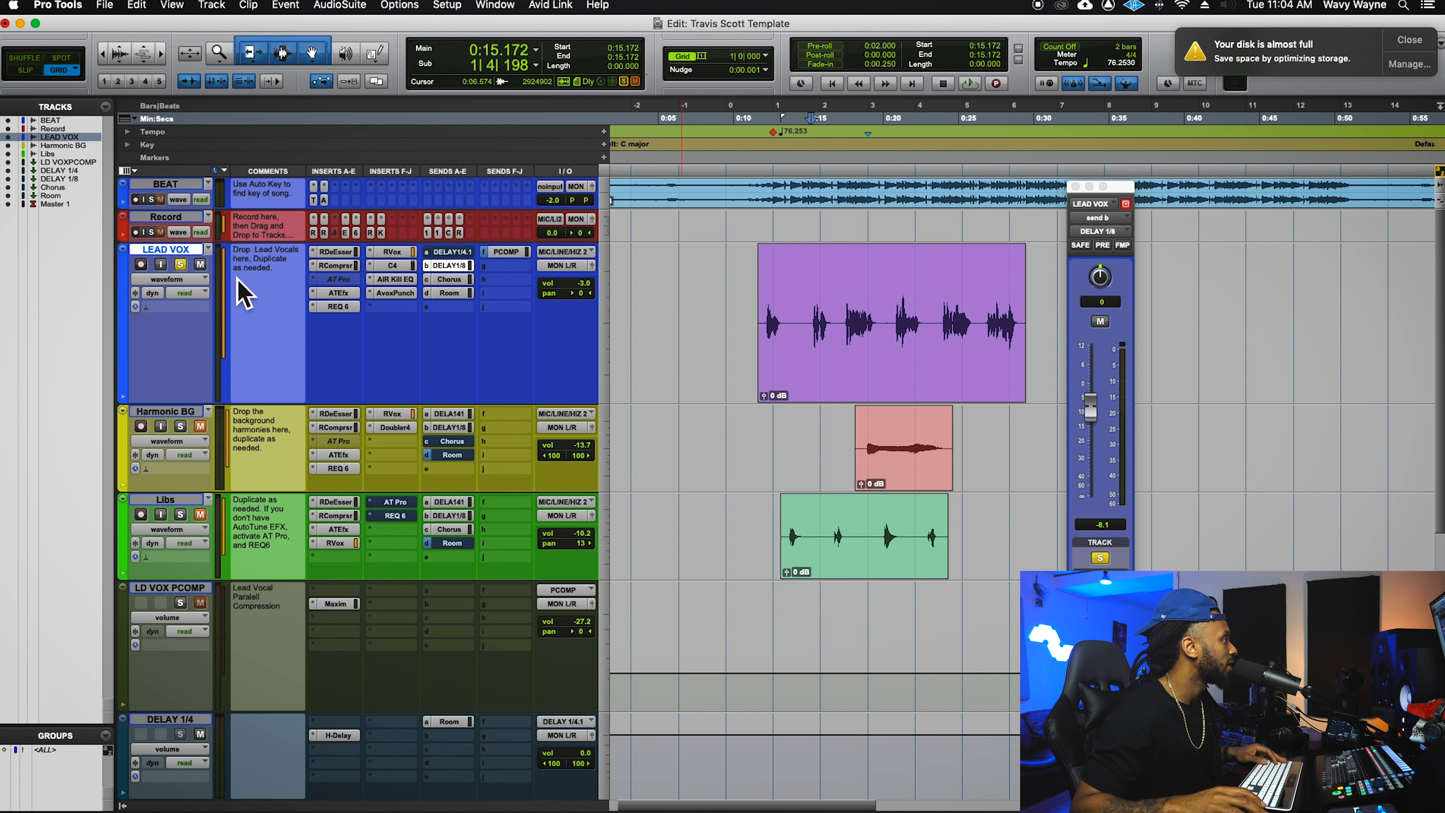
- Unsolo LEAD VOX, play the full mix (undoing an accidental trim), then check its DELAY 1/4 send
{"action": "left_click", "coordinate": [181, 266]}
{"action": "key", "text": "space"}
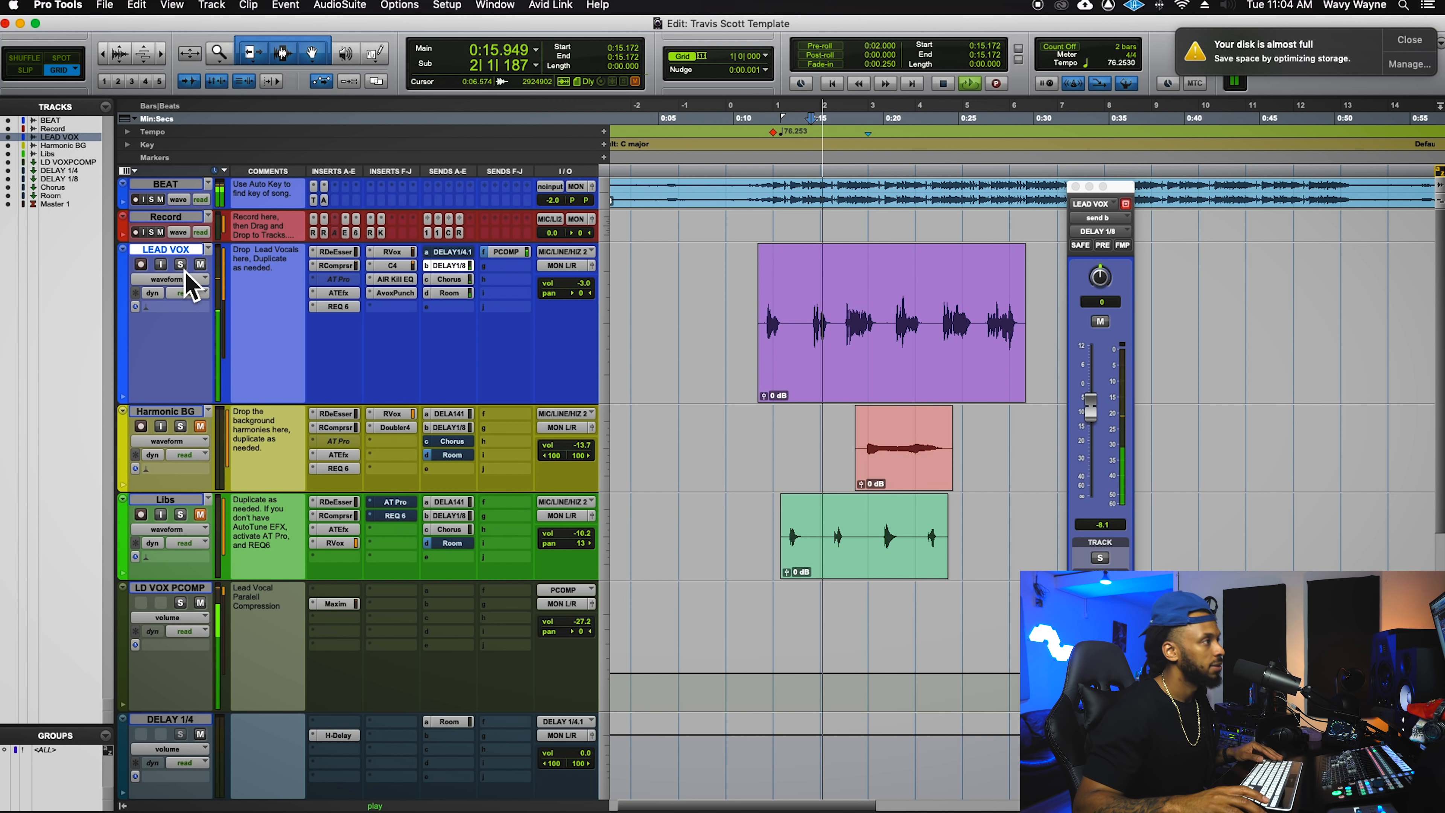
{"action": "key", "text": "s"}
{"action": "key", "text": "super+z"}
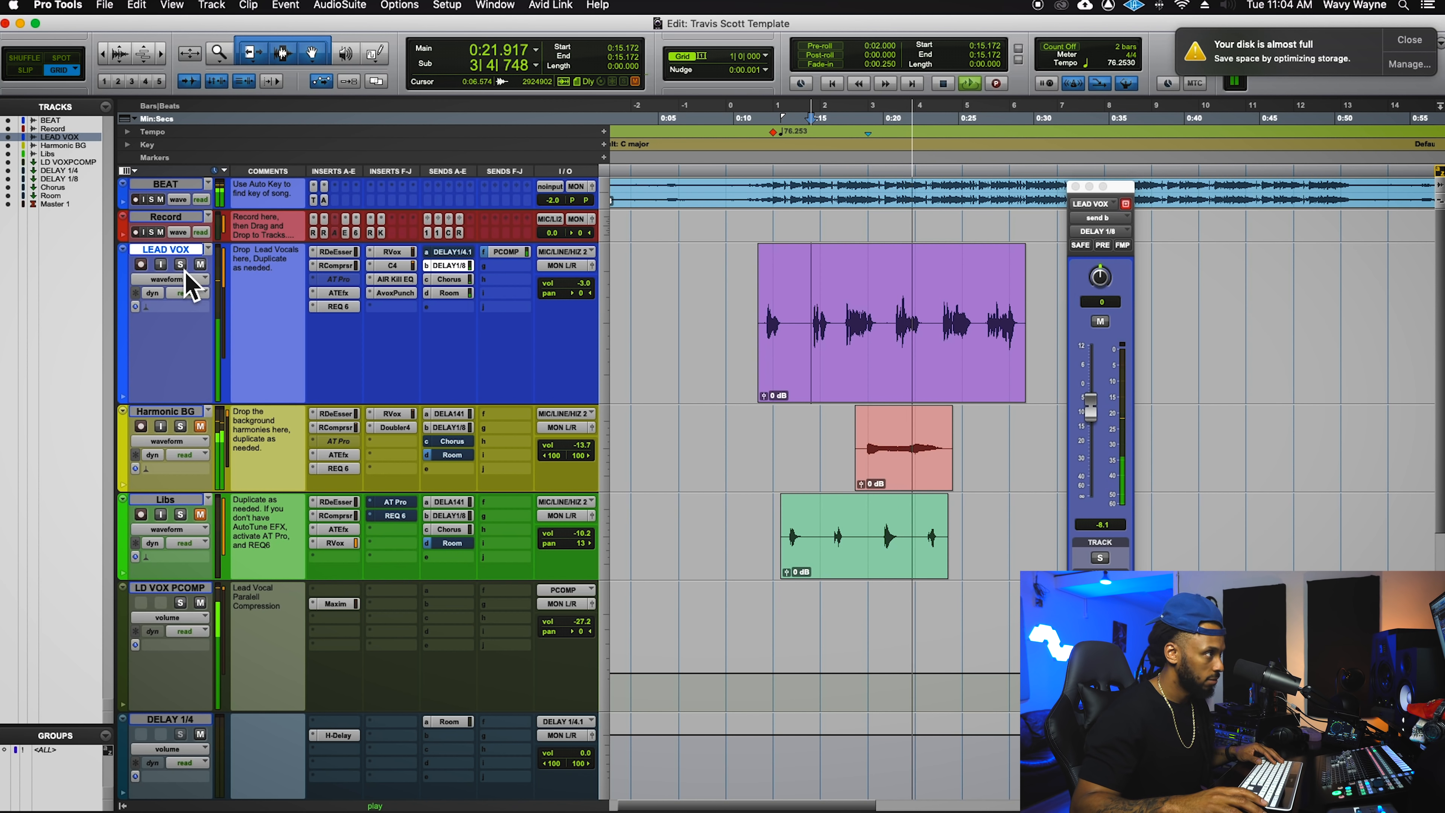
{"action": "key", "text": "space"}
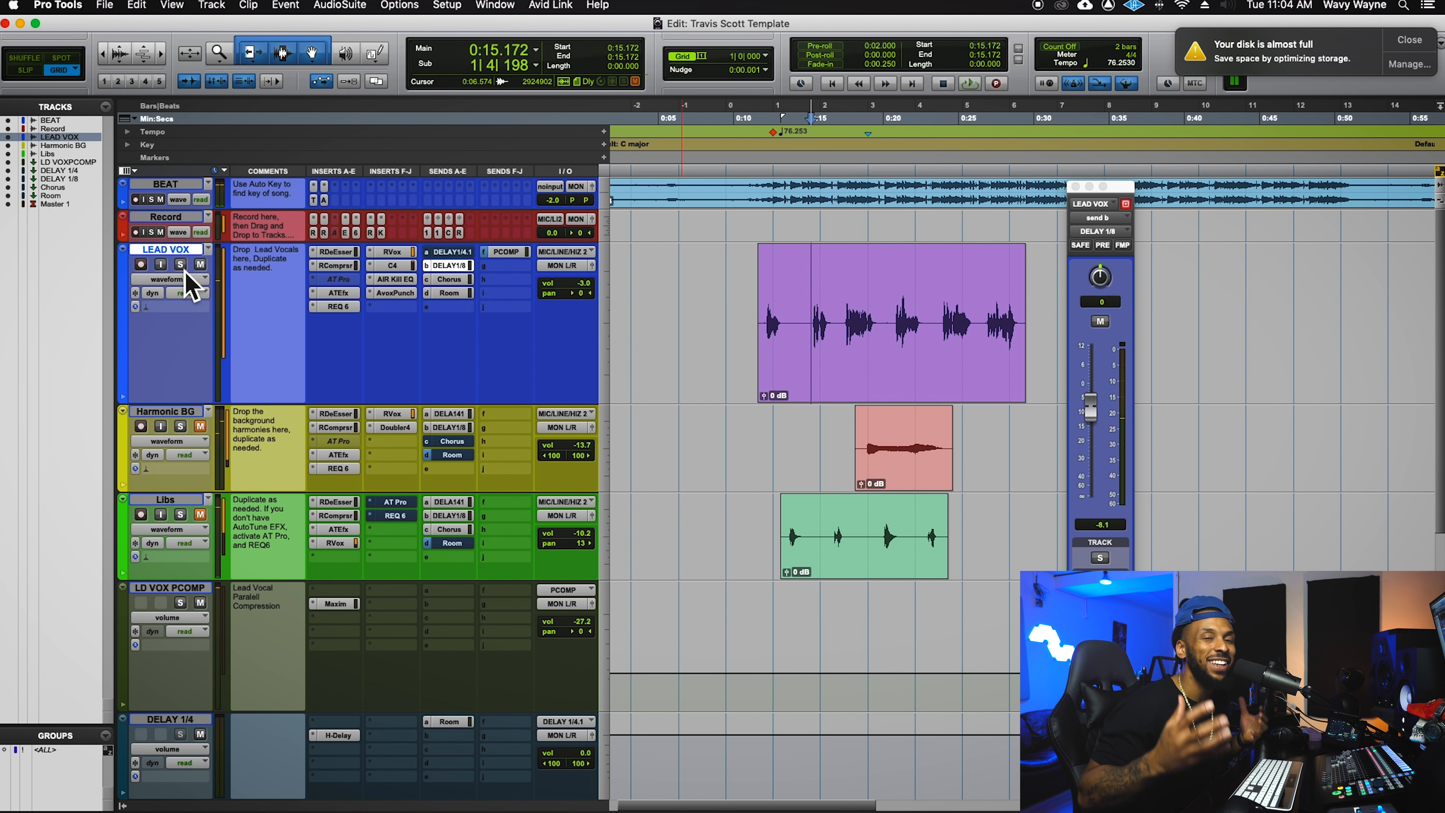
{"action": "left_click", "coordinate": [472, 253]}
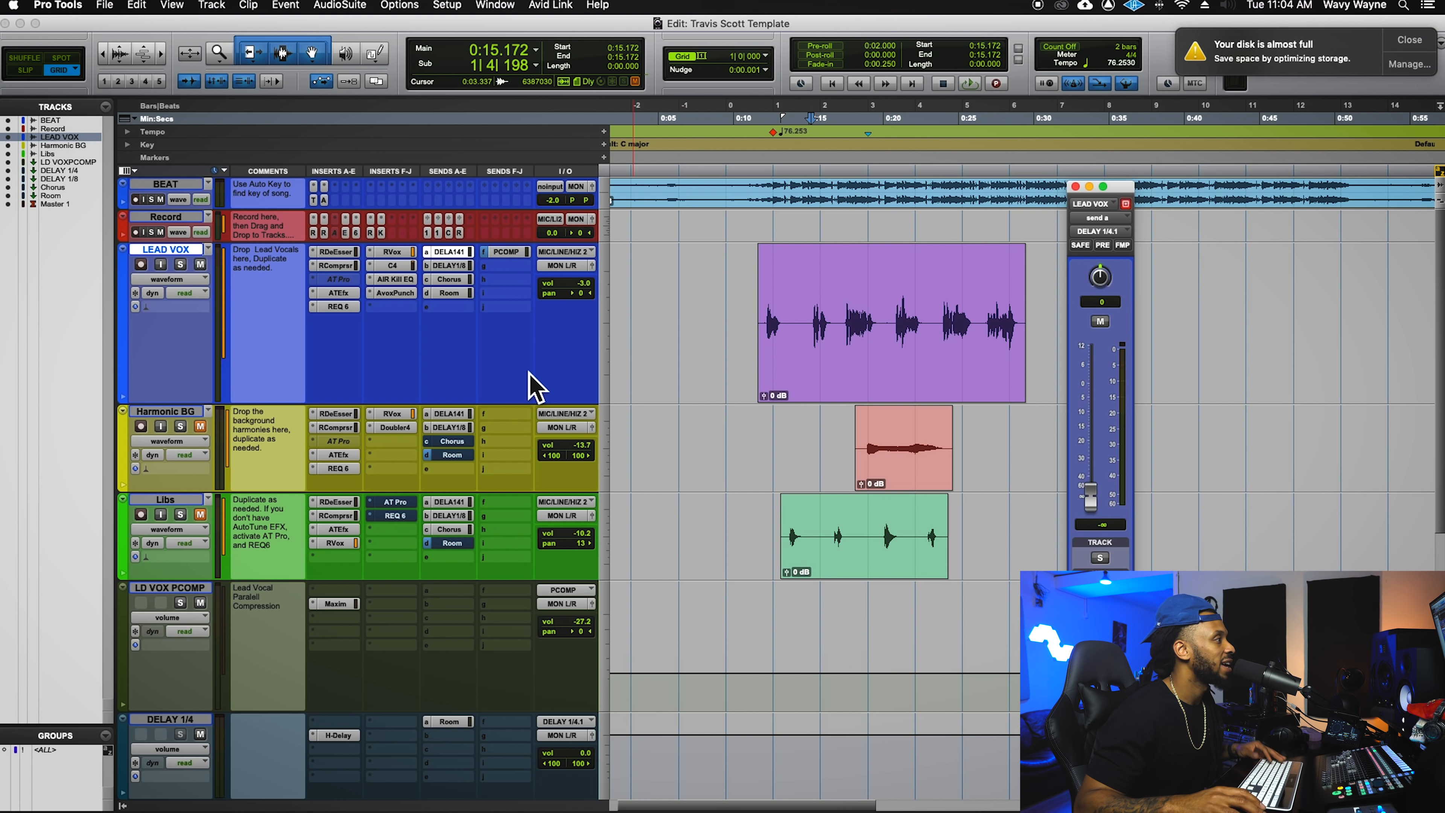
{"action": "left_click", "coordinate": [875, 450]}
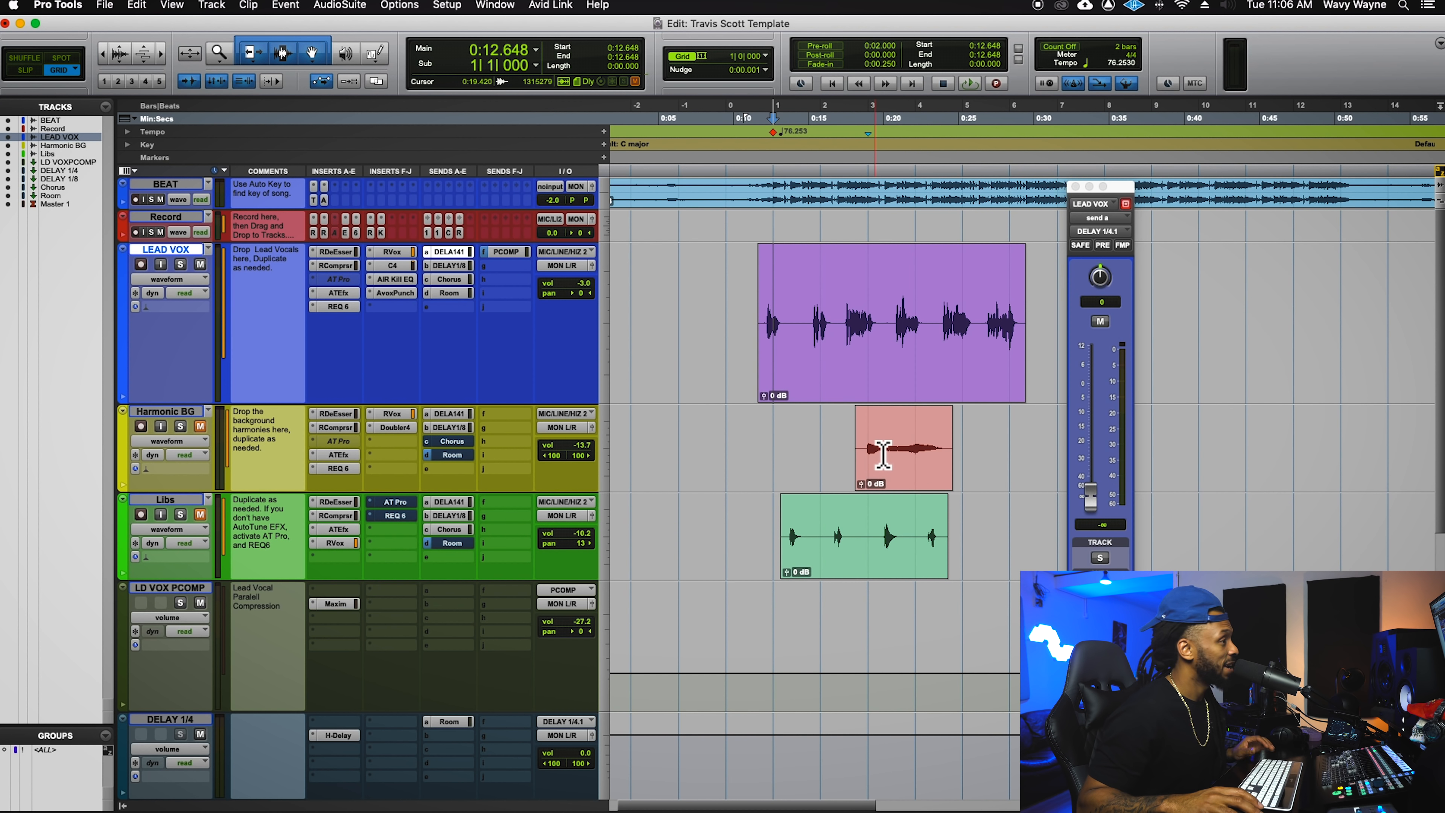
- Play the Harmonic BG harmony from 0:17.801
{"action": "left_click", "coordinate": [868, 446]}
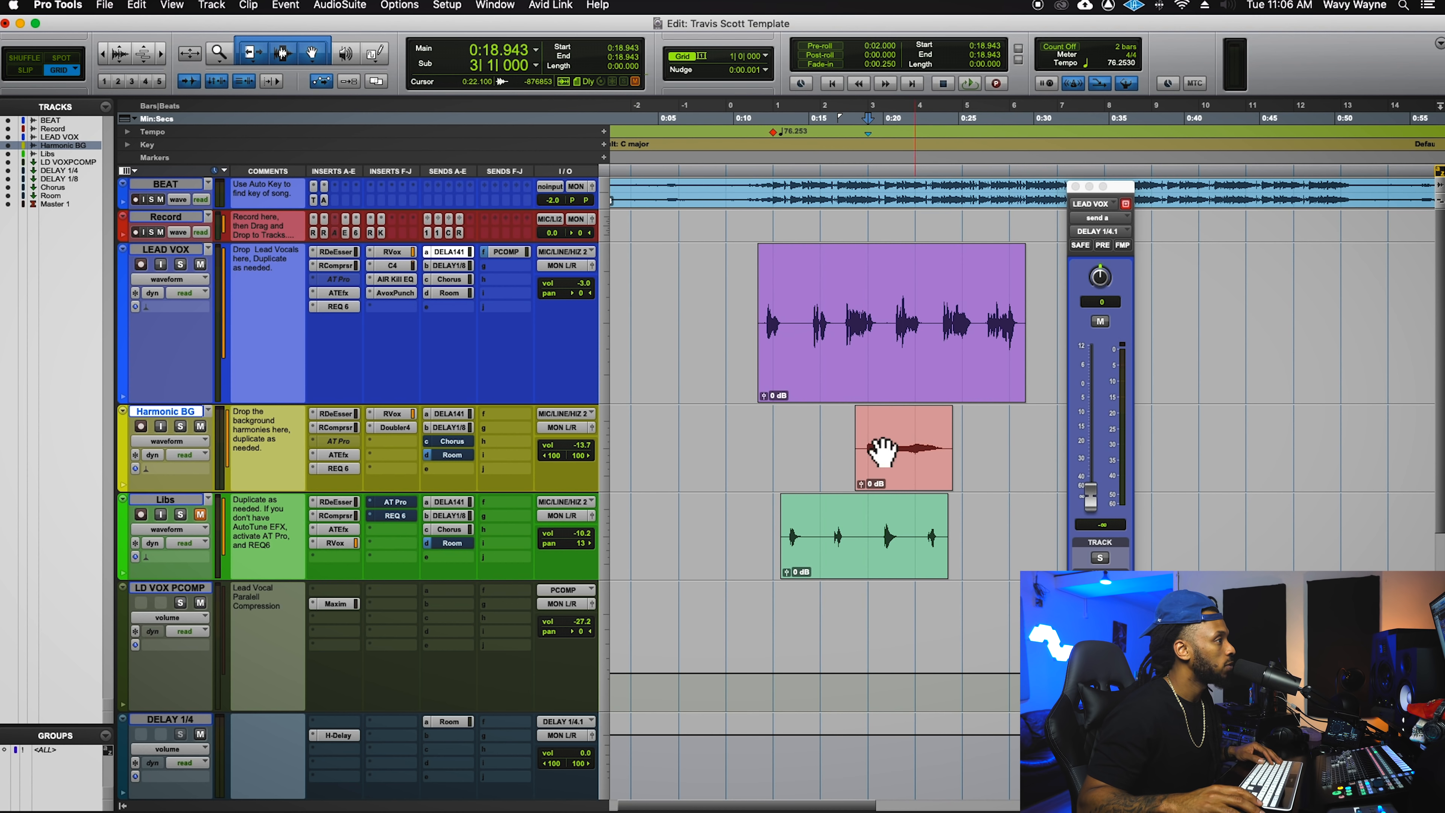
{"action": "left_click", "coordinate": [858, 444]}
{"action": "key", "text": "space"}
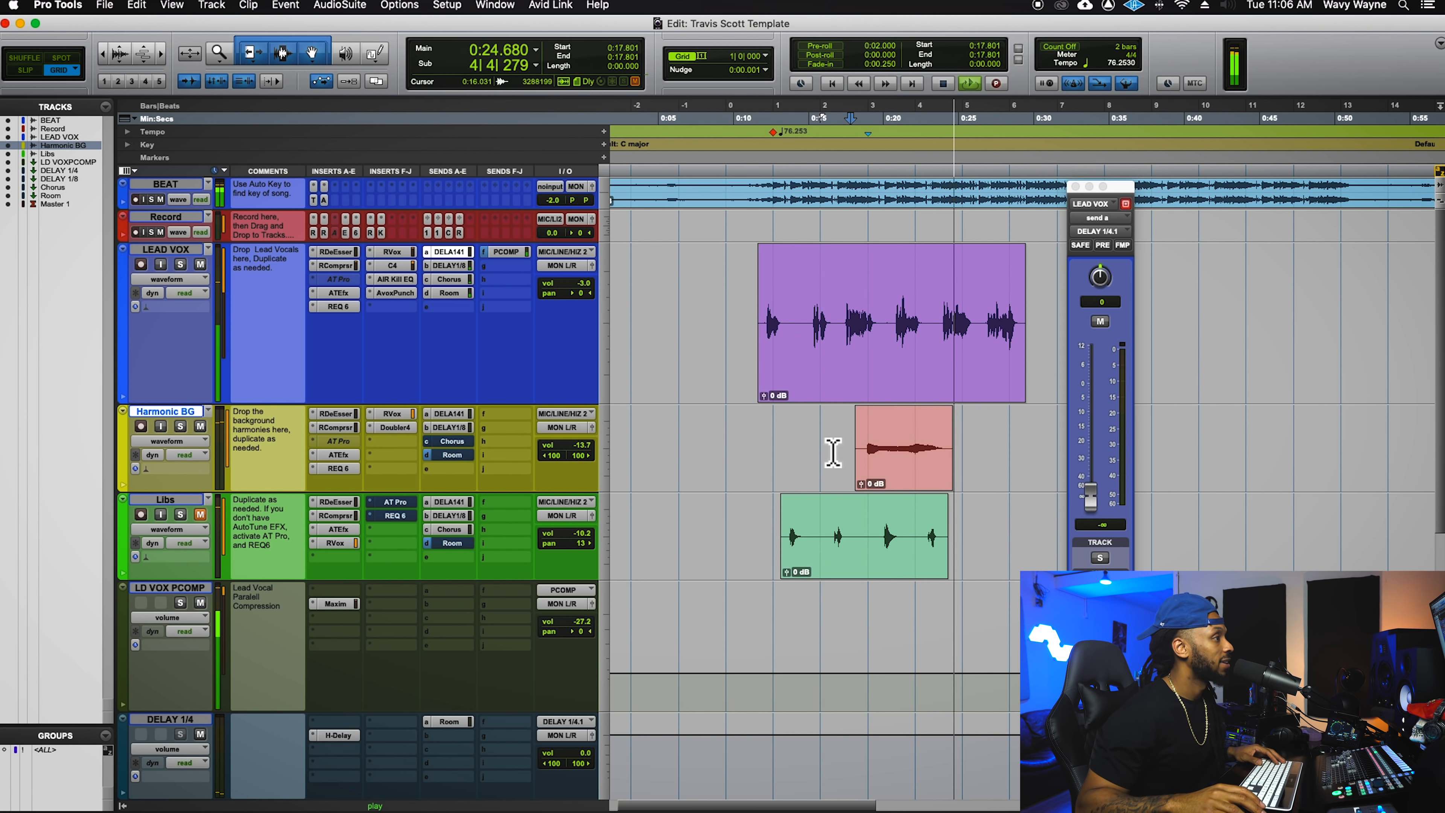
{"action": "key", "text": "space"}
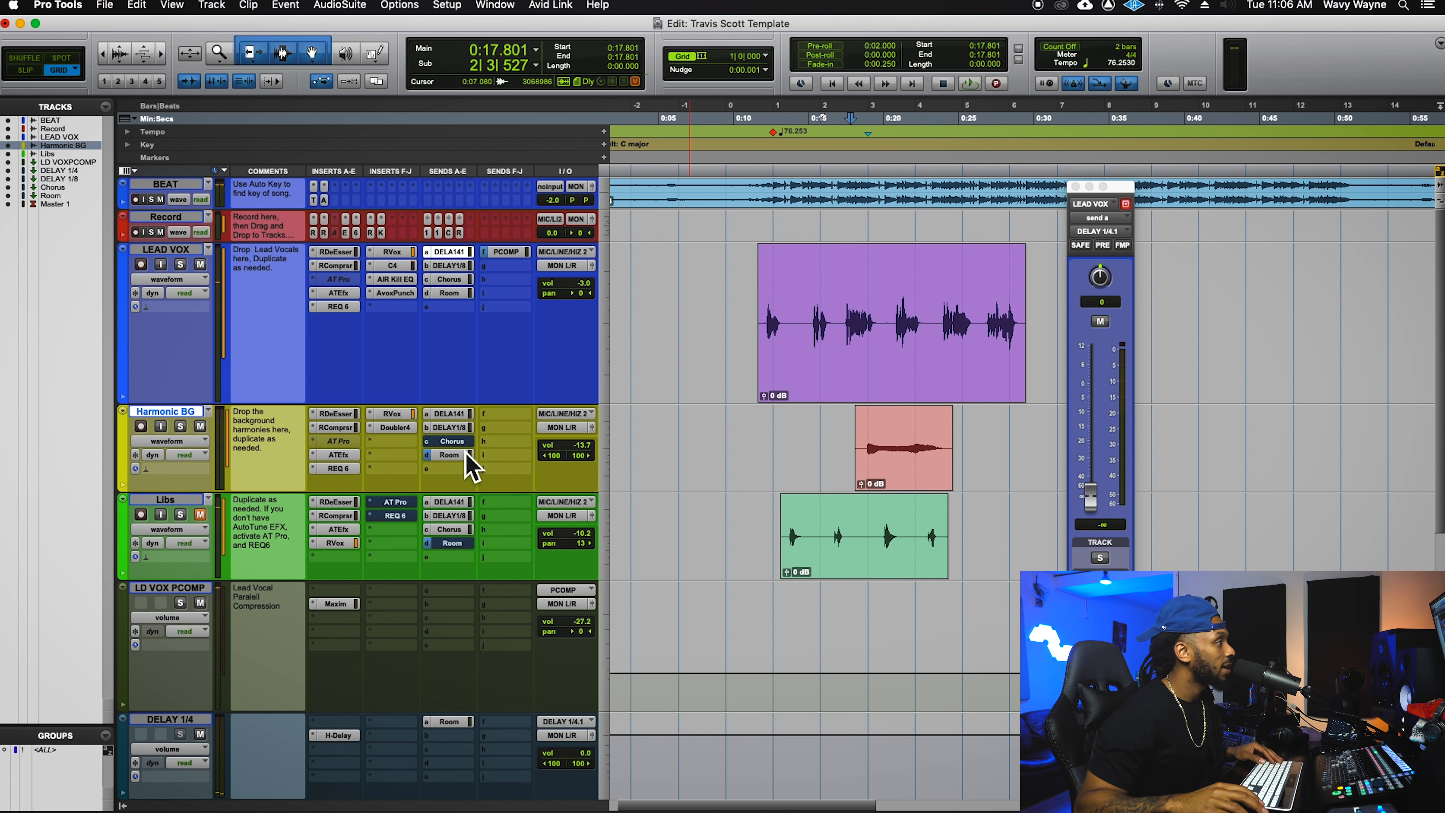
- Deactivate Harmonic BG's Chorus send and open its Doubler4 plugin, voices delayed 7.3 to 23.8
{"action": "left_click", "coordinate": [462, 444], "text": "ctrl+super"}
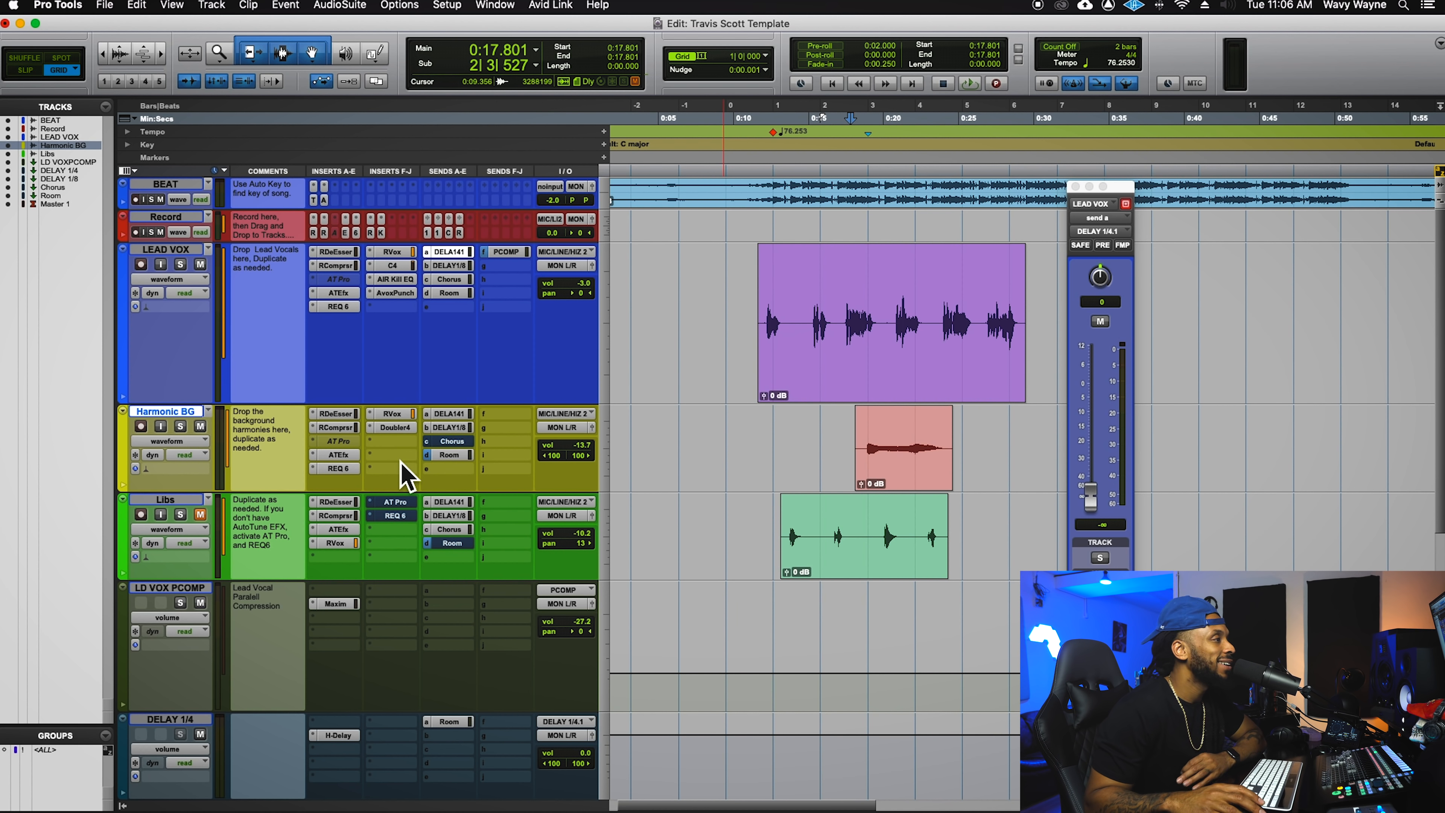
{"action": "left_click", "coordinate": [395, 426]}
{"action": "left_click_drag", "start_coordinate": [865, 333], "coordinate": [810, 313]}
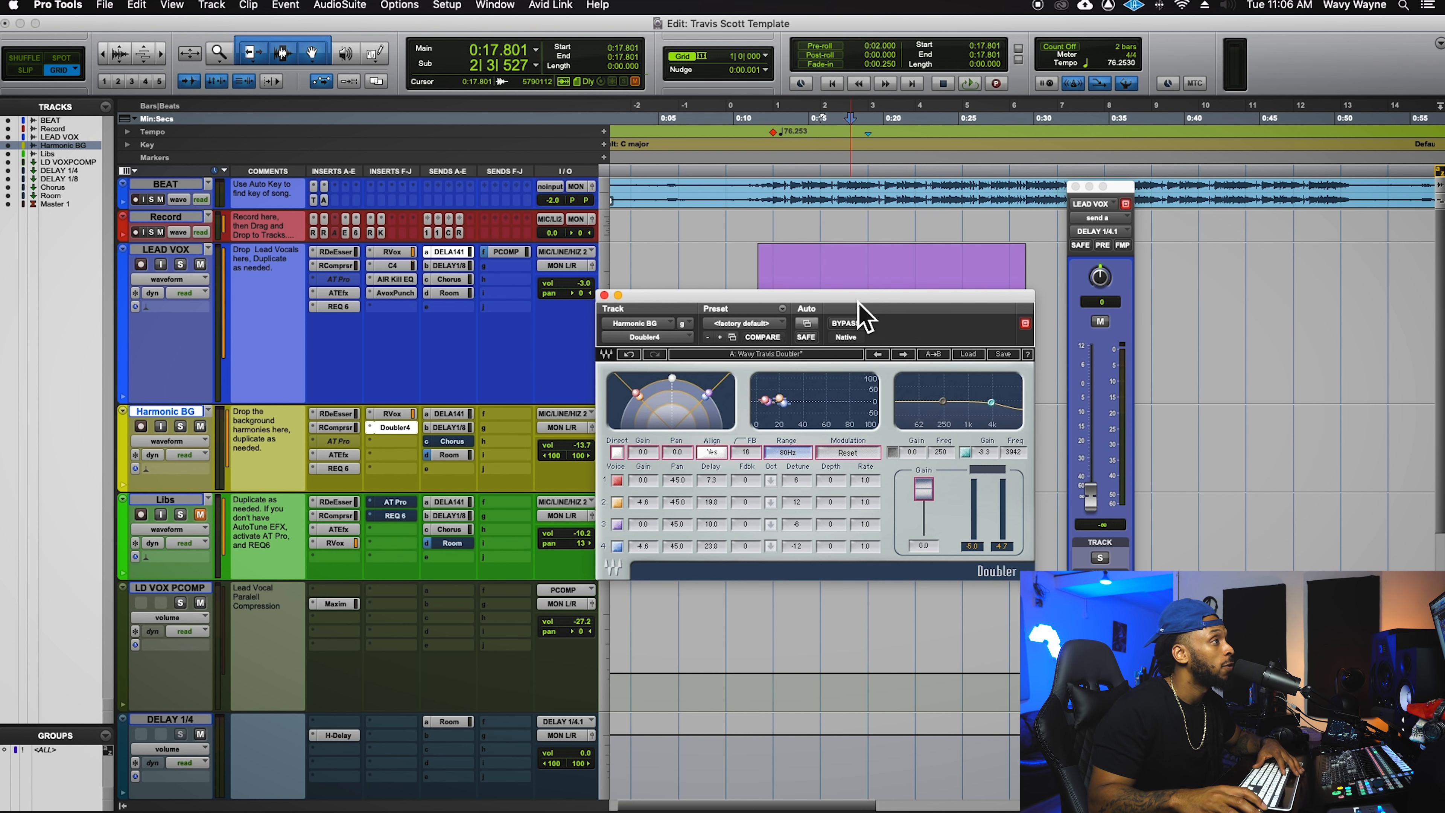
- Look over Harmonic BG's RDeEsser, RComp, Auto-Tune EFX+ and REQ 6 plugins
{"action": "left_click_drag", "start_coordinate": [848, 323], "coordinate": [1171, 55]}
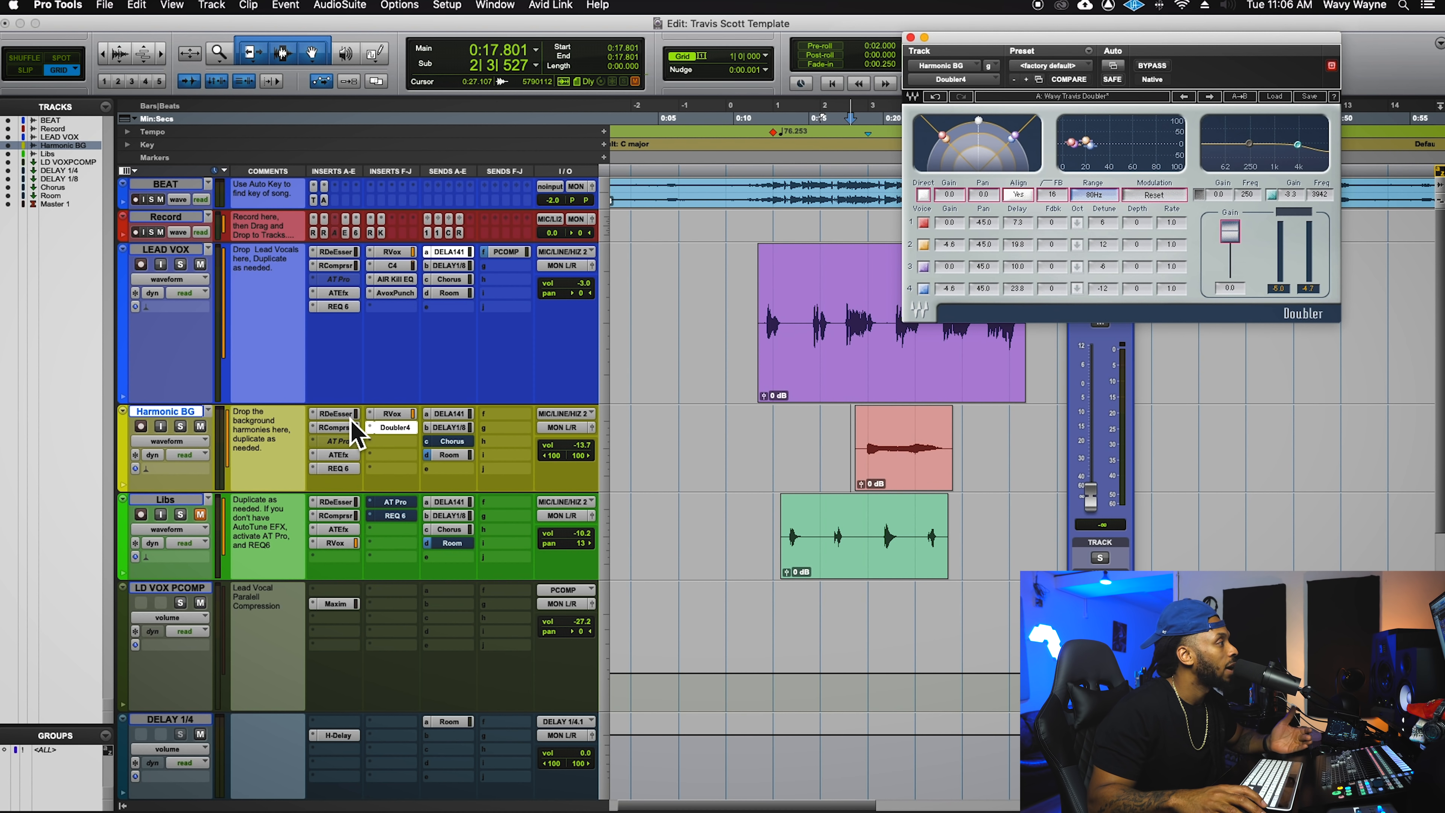
{"action": "left_click", "coordinate": [345, 414]}
{"action": "left_click", "coordinate": [347, 428]}
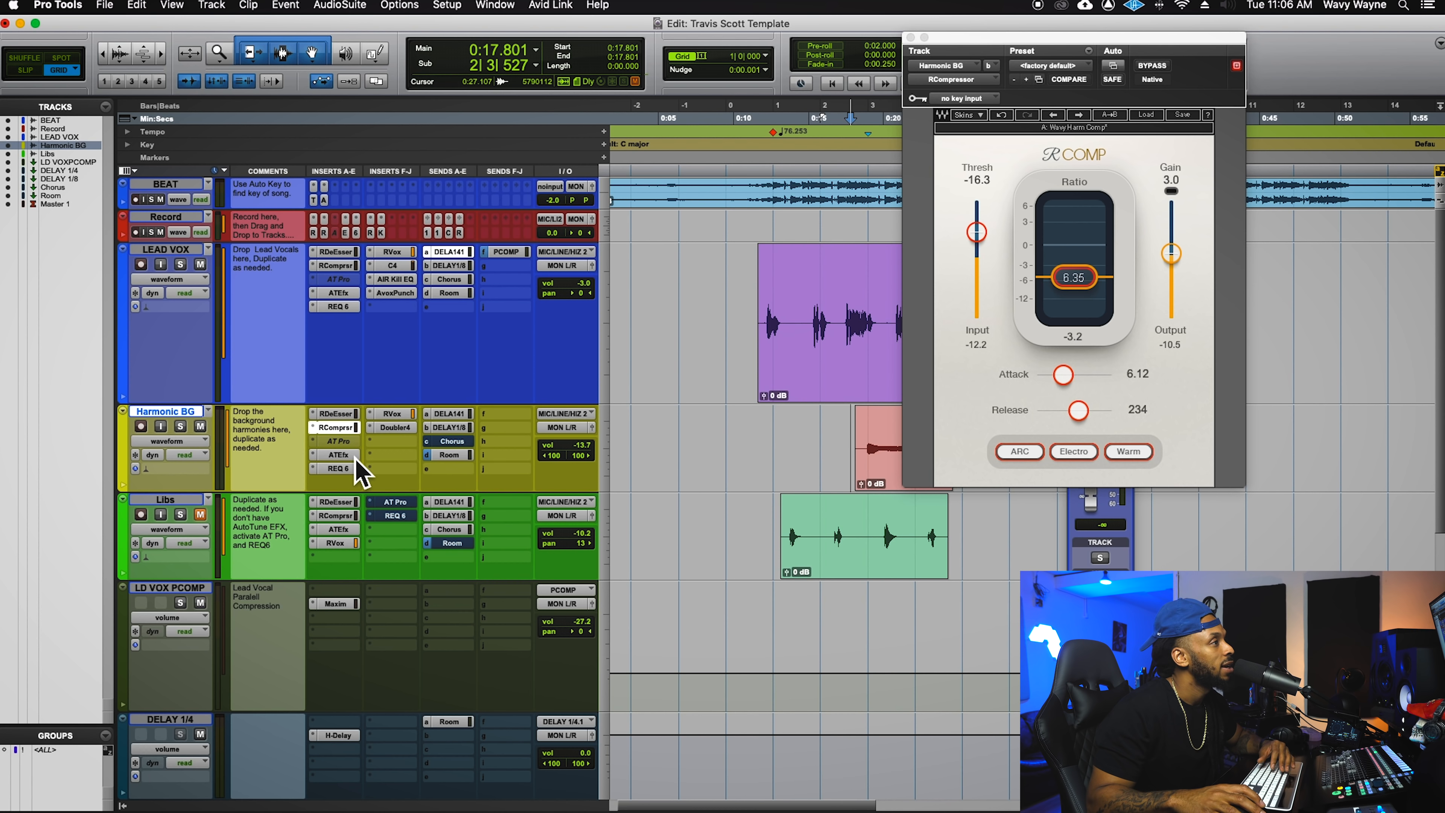
{"action": "left_click", "coordinate": [351, 455]}
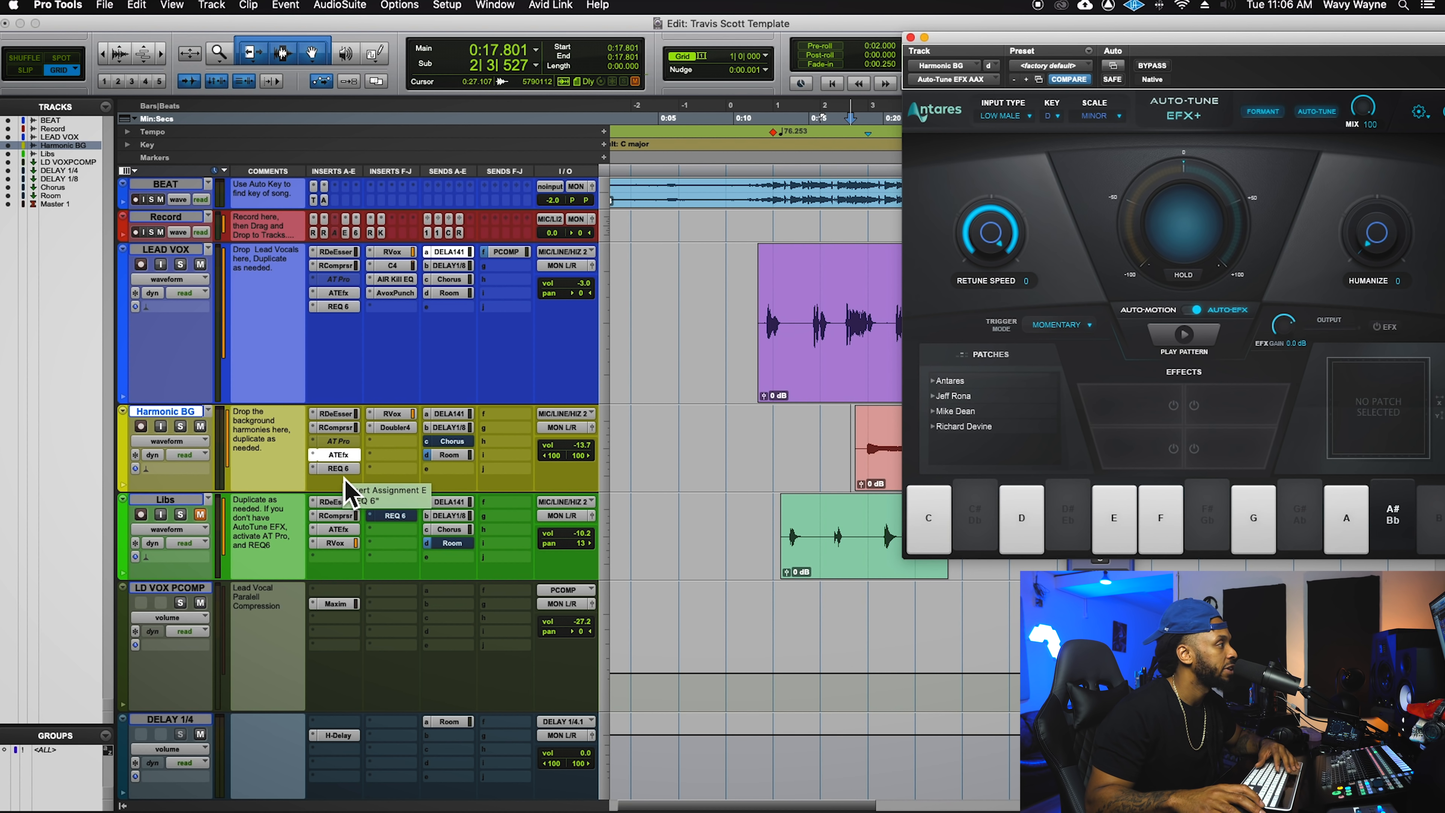
{"action": "left_click", "coordinate": [342, 470]}
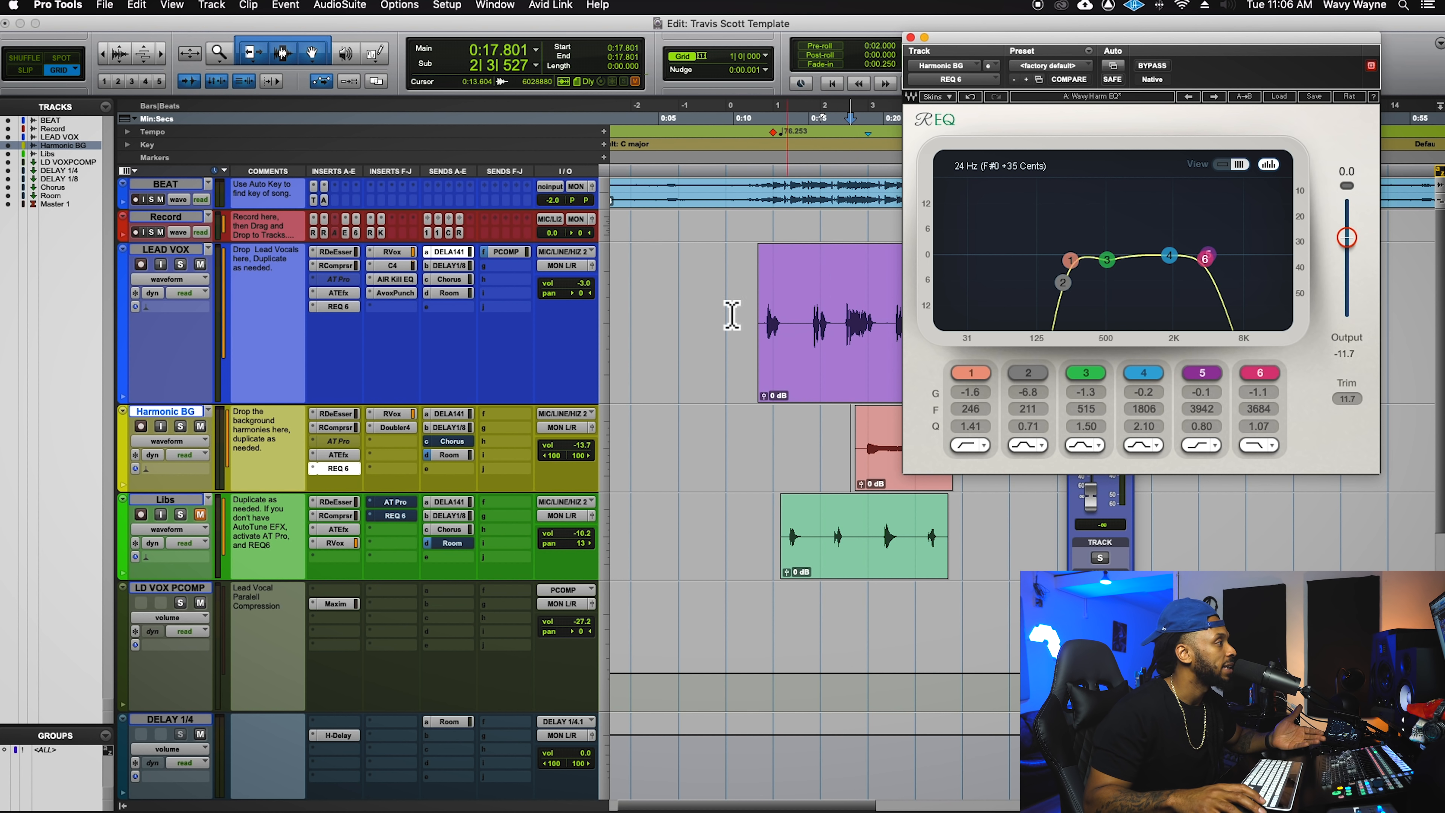
- Check Harmonic BG's RVox, then return to Doubler4 and bypass it
{"action": "left_click", "coordinate": [392, 414]}
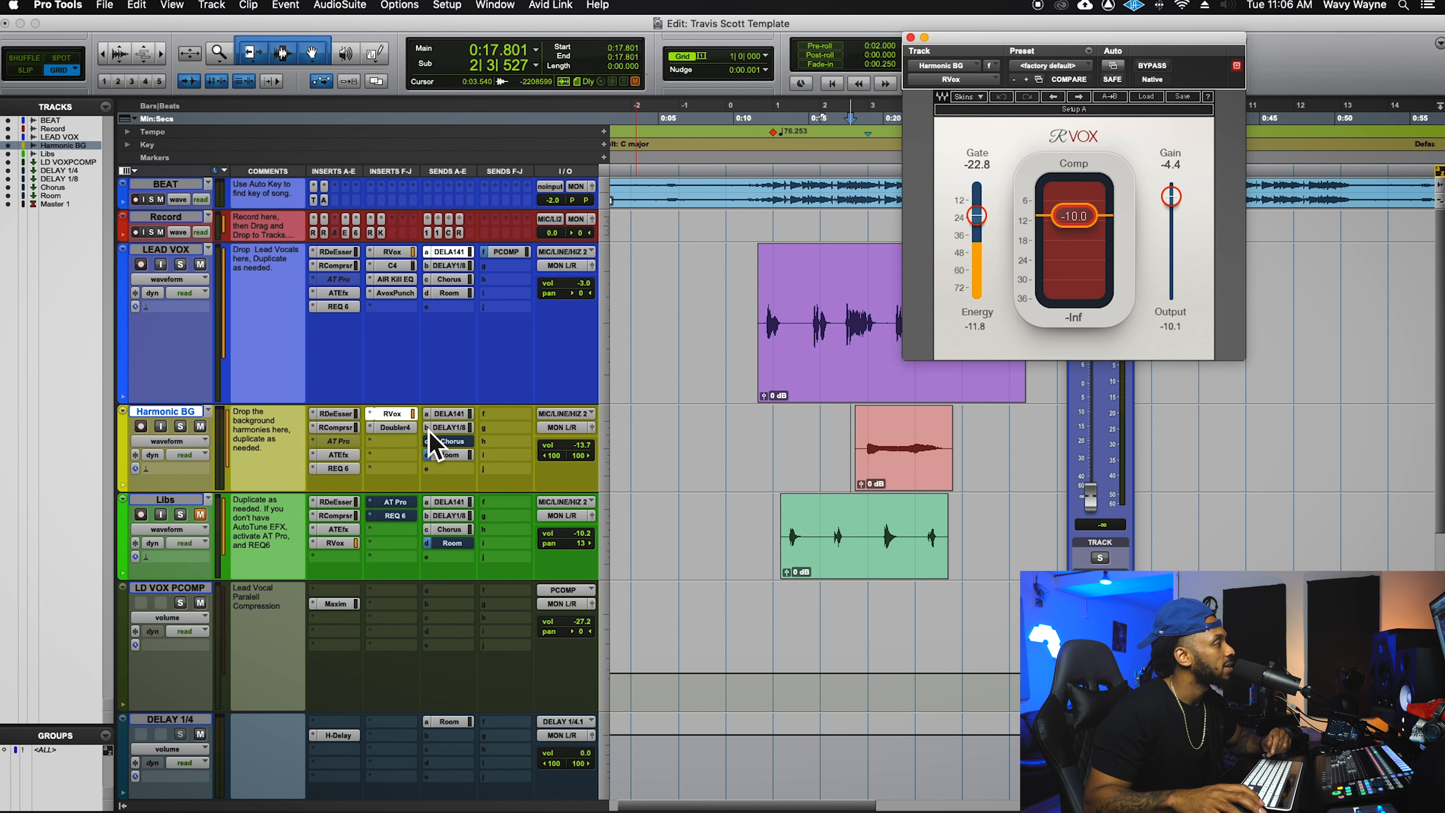
{"action": "left_click", "coordinate": [394, 426]}
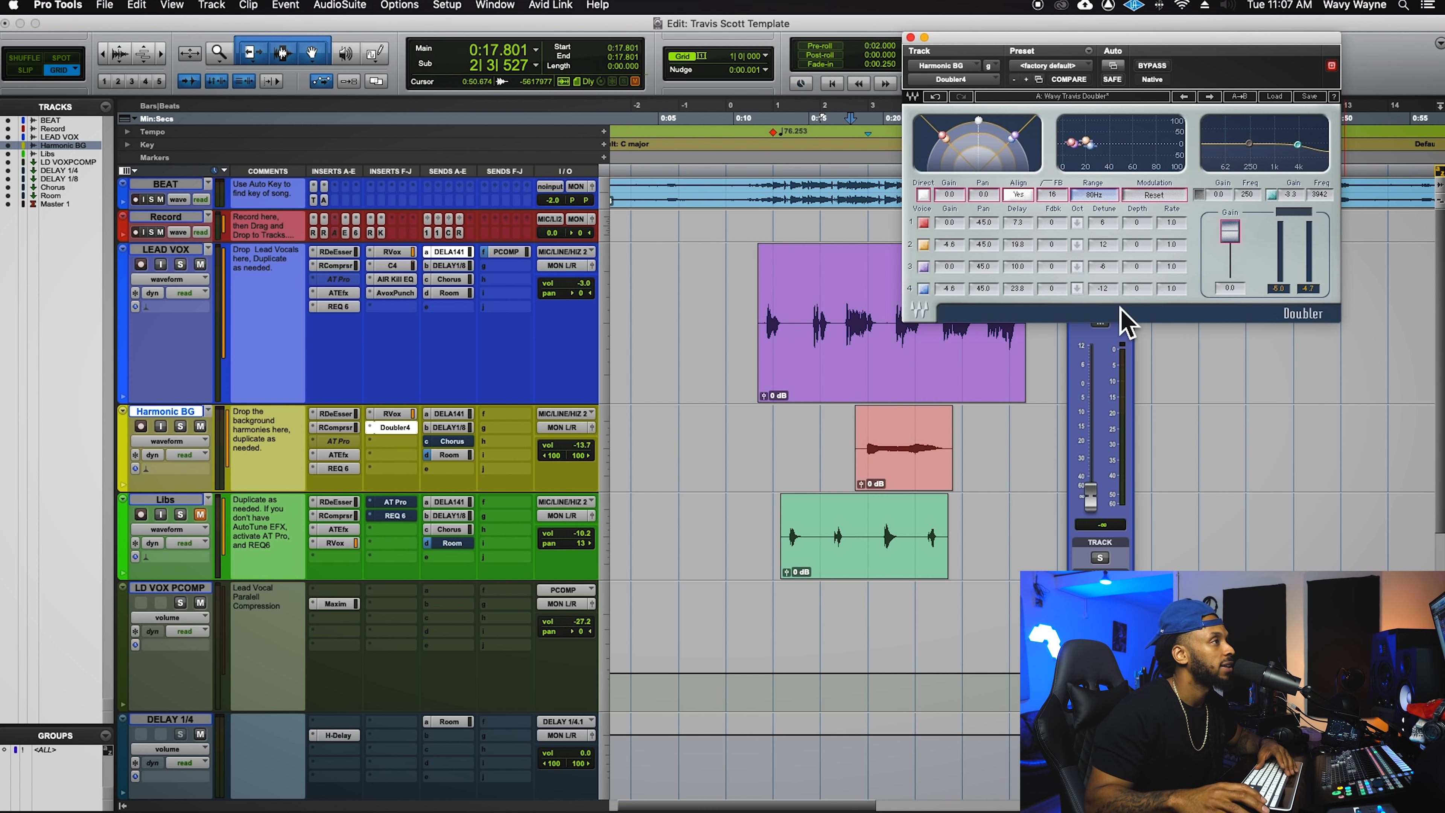
{"action": "left_click", "coordinate": [1147, 69]}
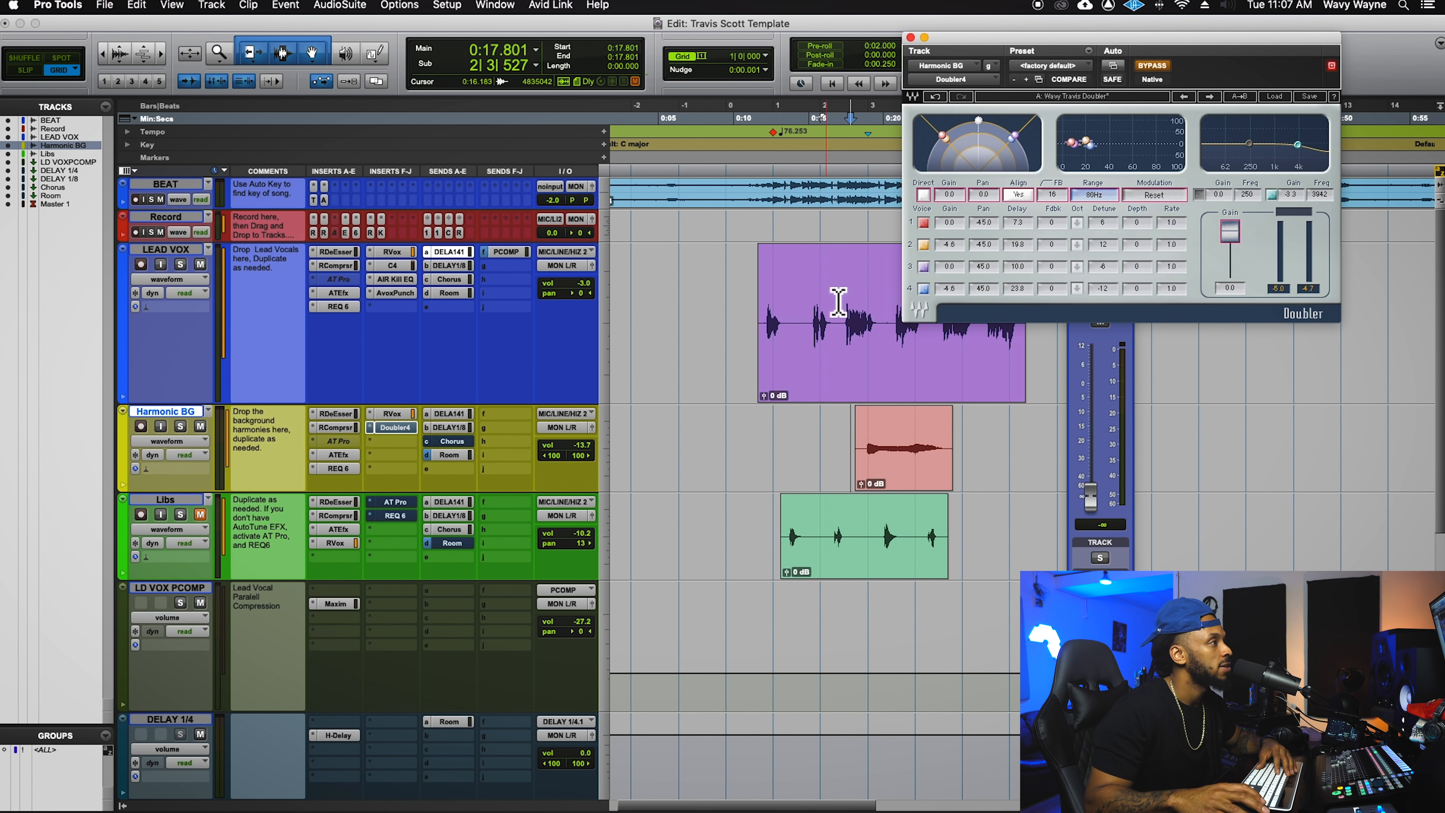
- Play from 0:18.943 with the Doubler bypassed, muting the Room send and soloing Harmonic BG
{"action": "left_click", "coordinate": [874, 304]}
{"action": "key", "text": "space"}
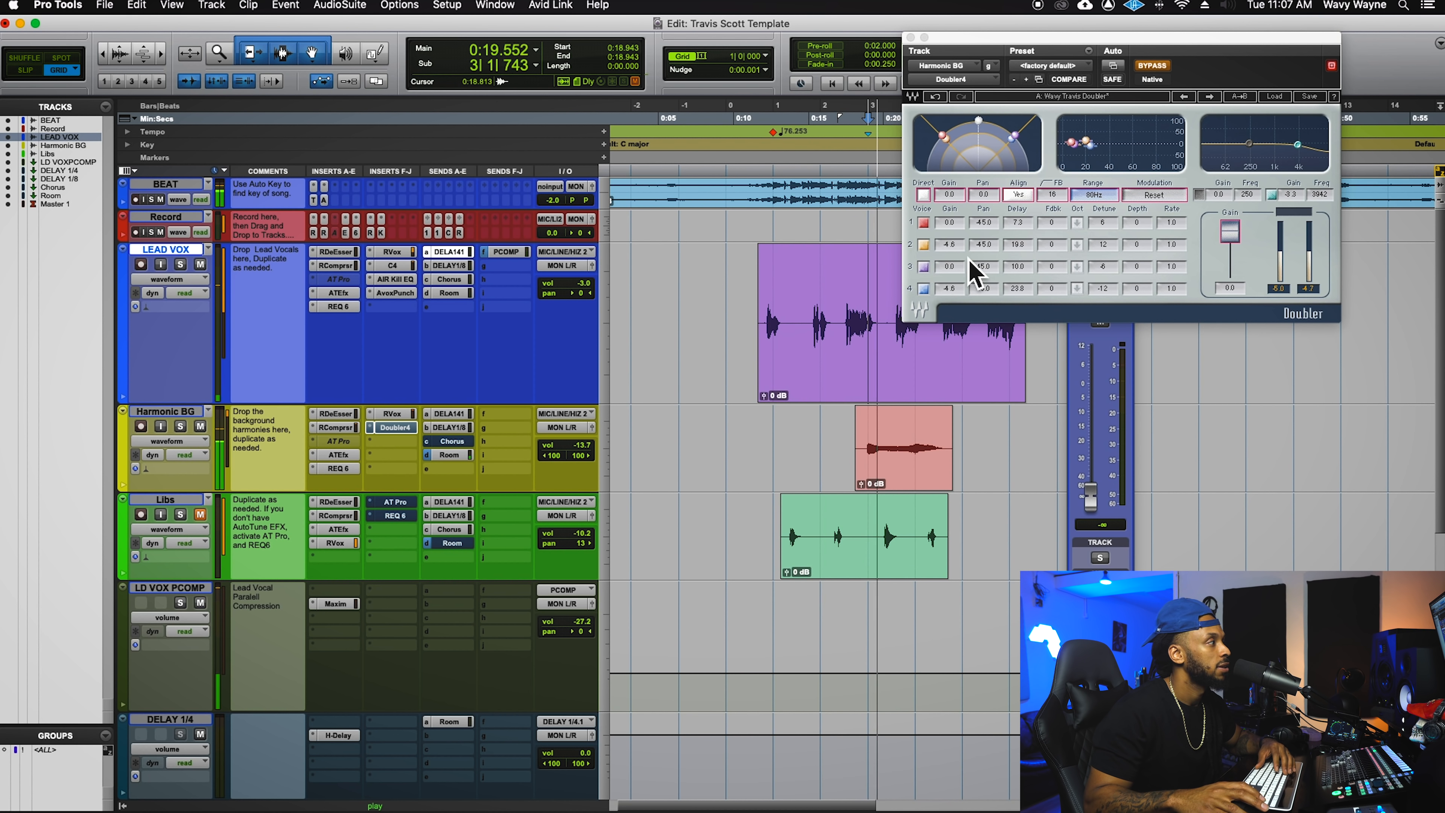
{"action": "left_click", "coordinate": [453, 457], "text": "super"}
{"action": "key", "text": "space"}
{"action": "left_click", "coordinate": [182, 427]}
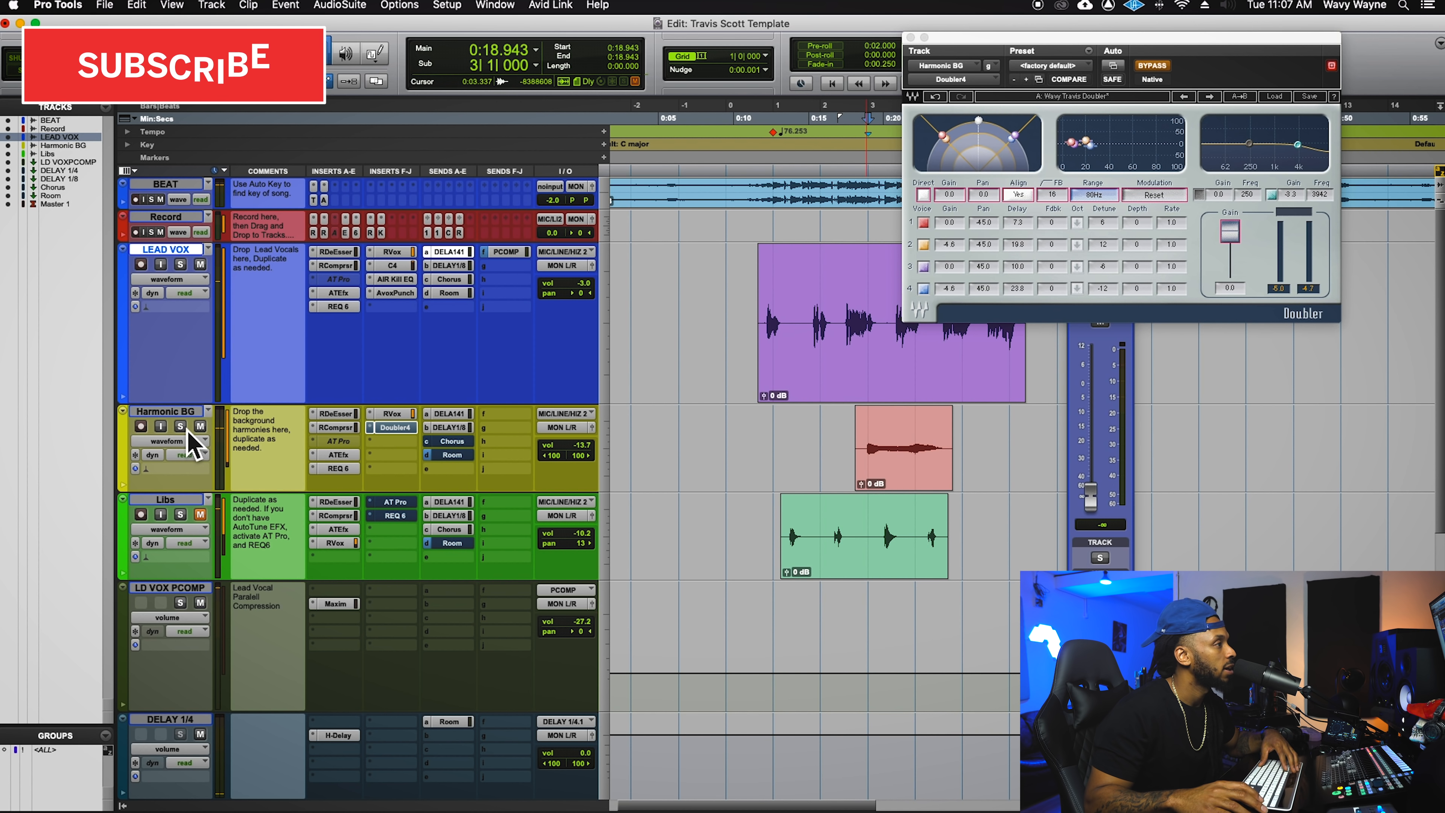
{"action": "key", "text": "space"}
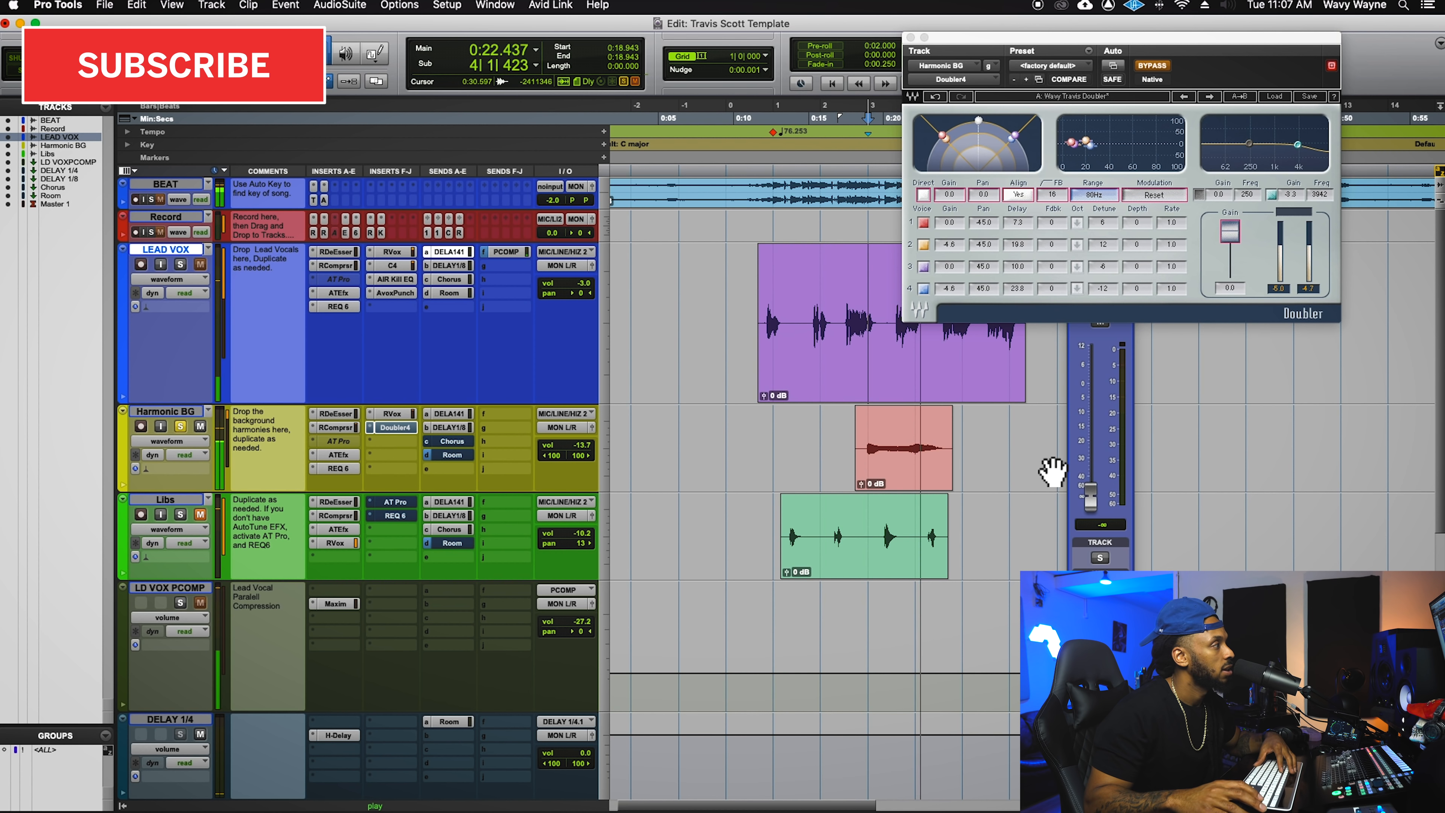
{"action": "key", "text": "space"}
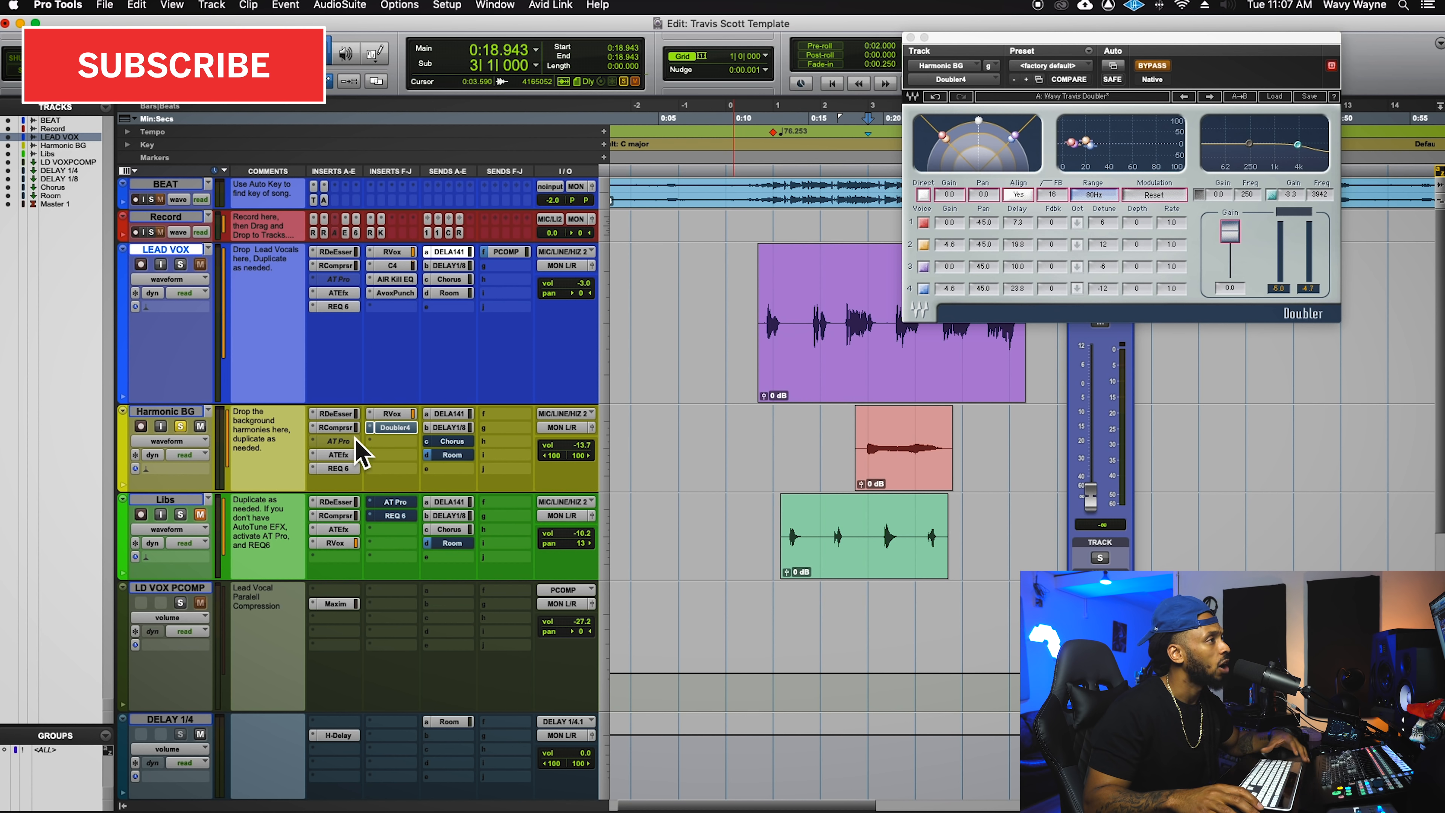
- Re-enable the Doubler, play the harmony again, and show Harmonic BG's Room send at -9.7
{"action": "left_click", "coordinate": [1166, 67]}
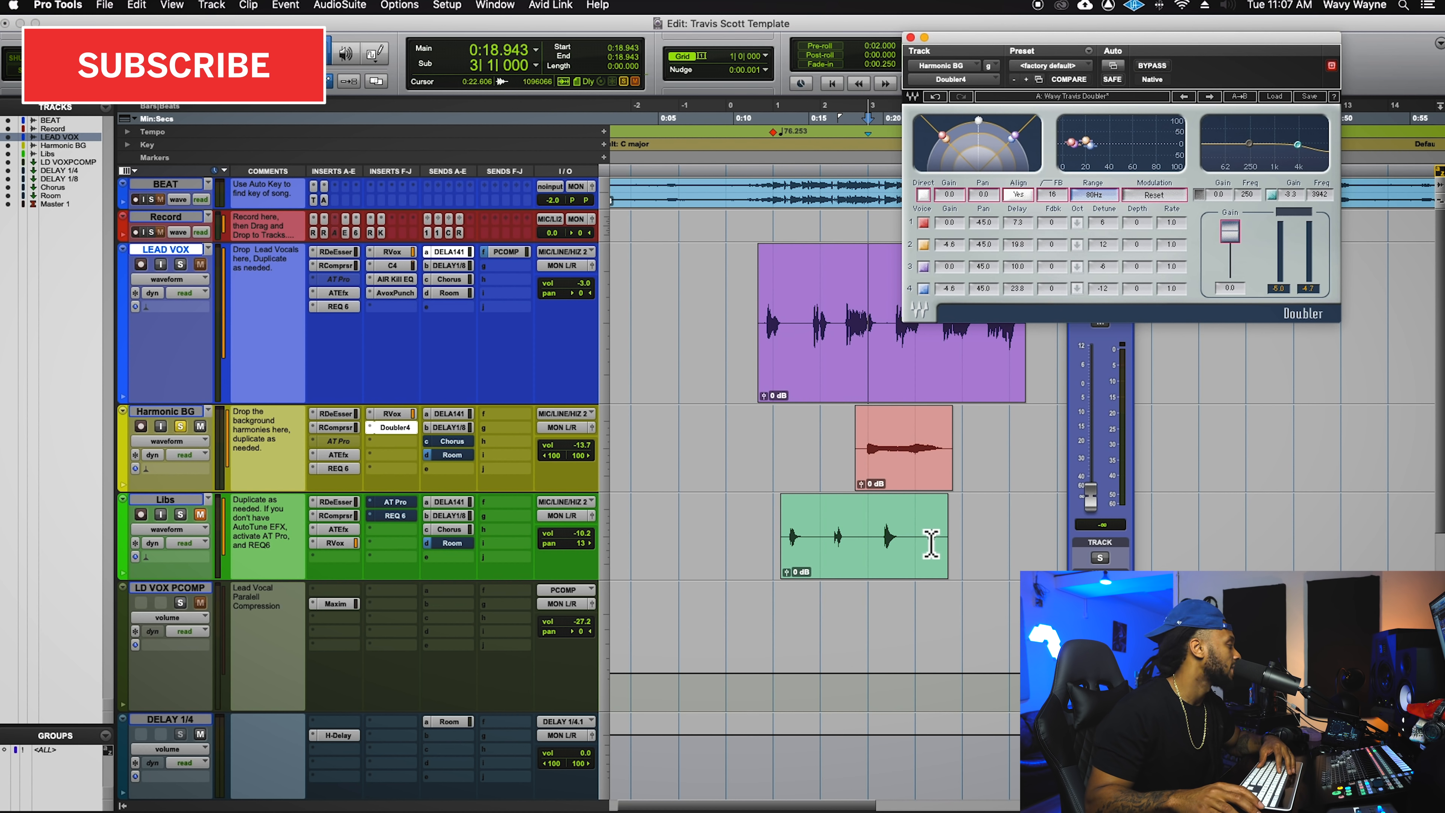
{"action": "key", "text": "space"}
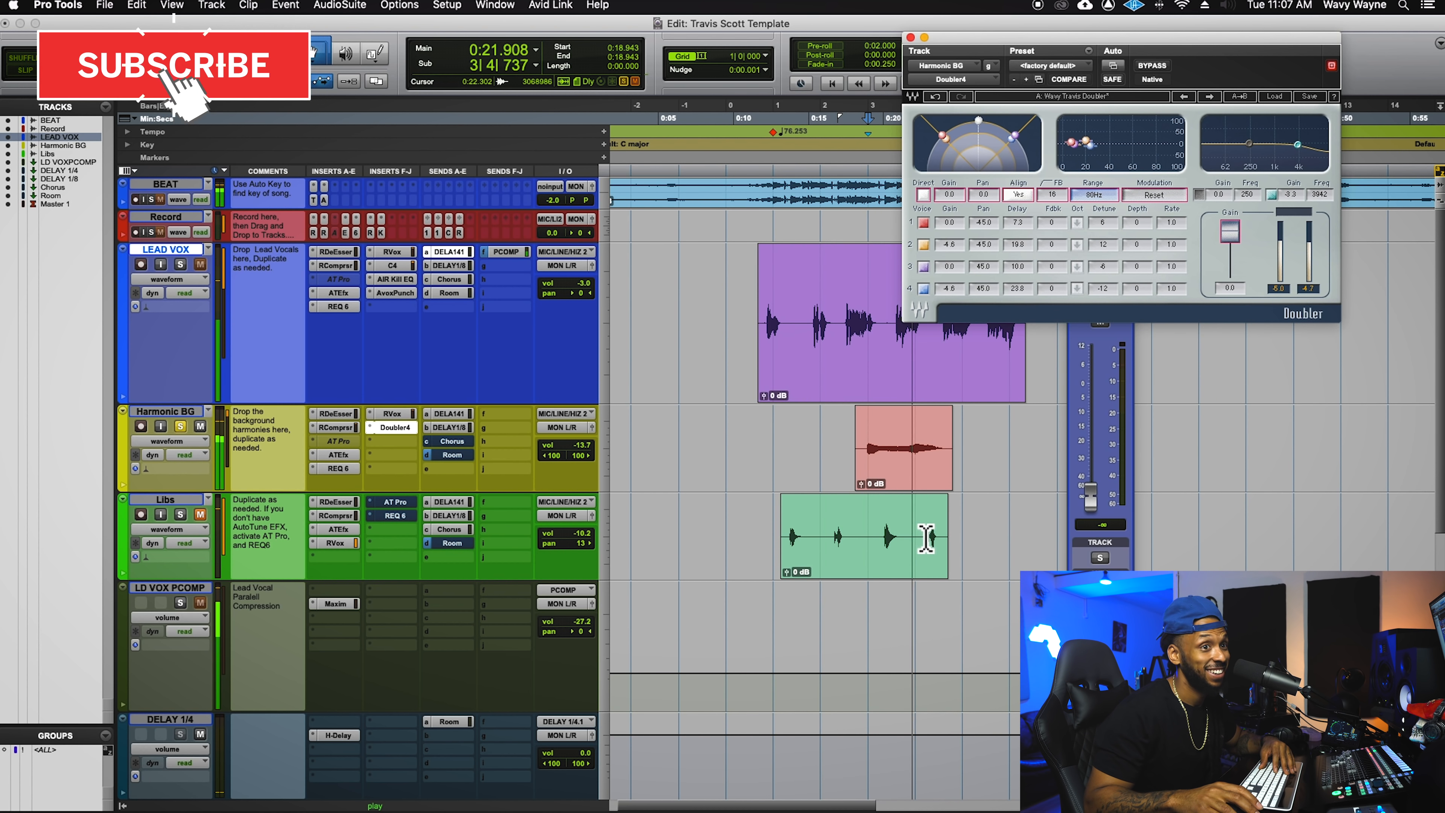
{"action": "key", "text": "space"}
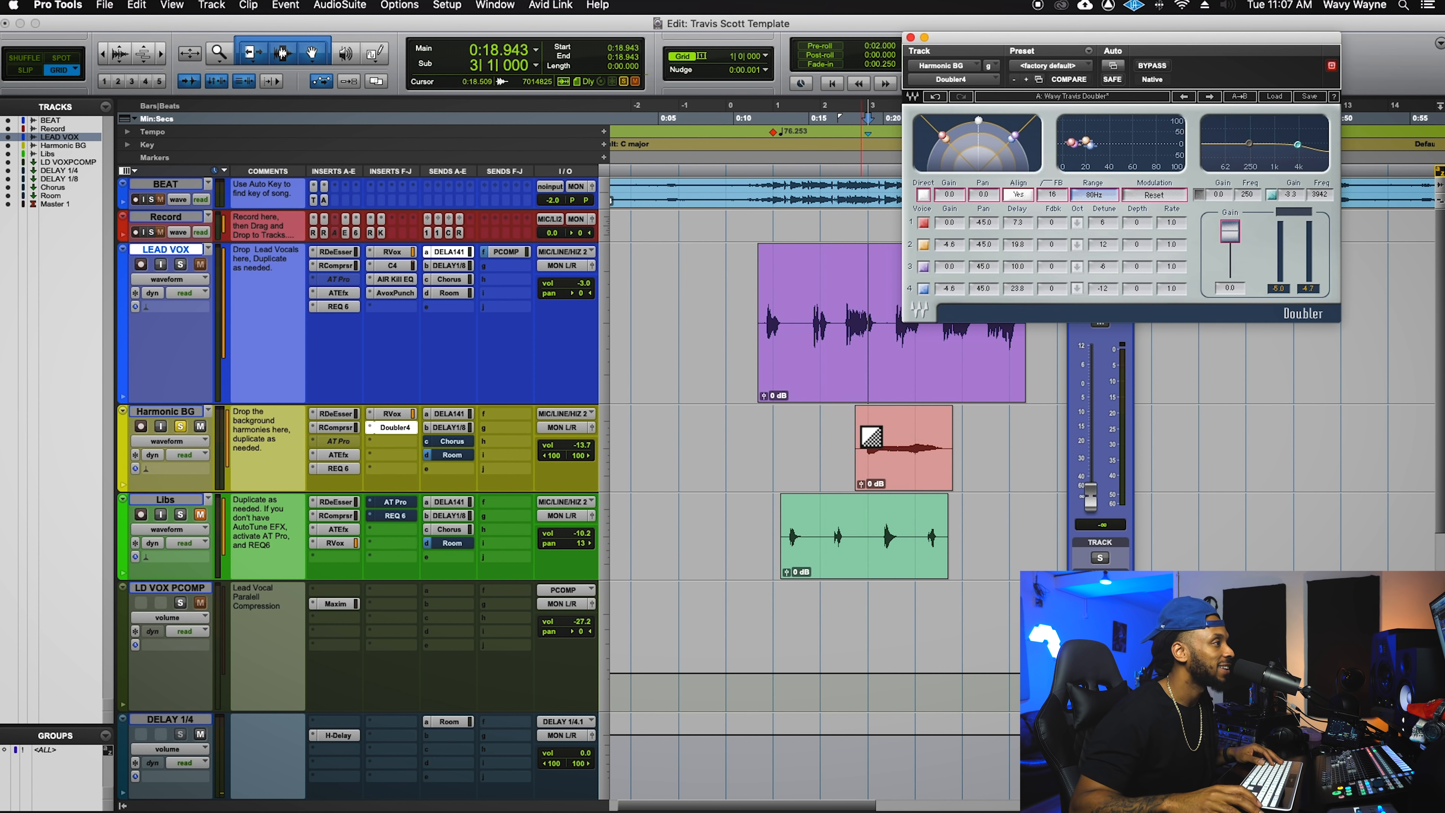
{"action": "key", "text": "space"}
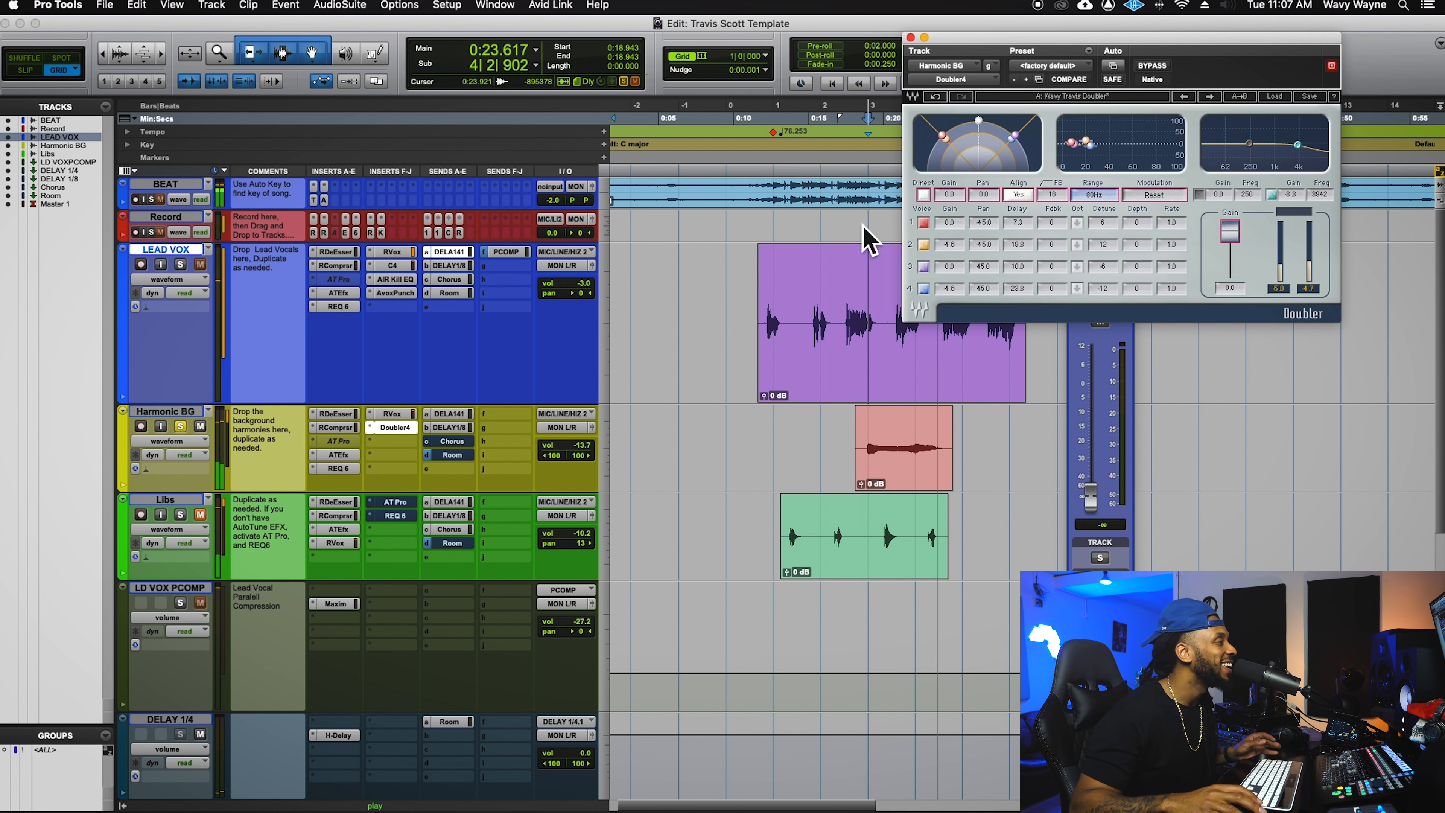
{"action": "key", "text": "space"}
{"action": "left_click", "coordinate": [452, 455]}
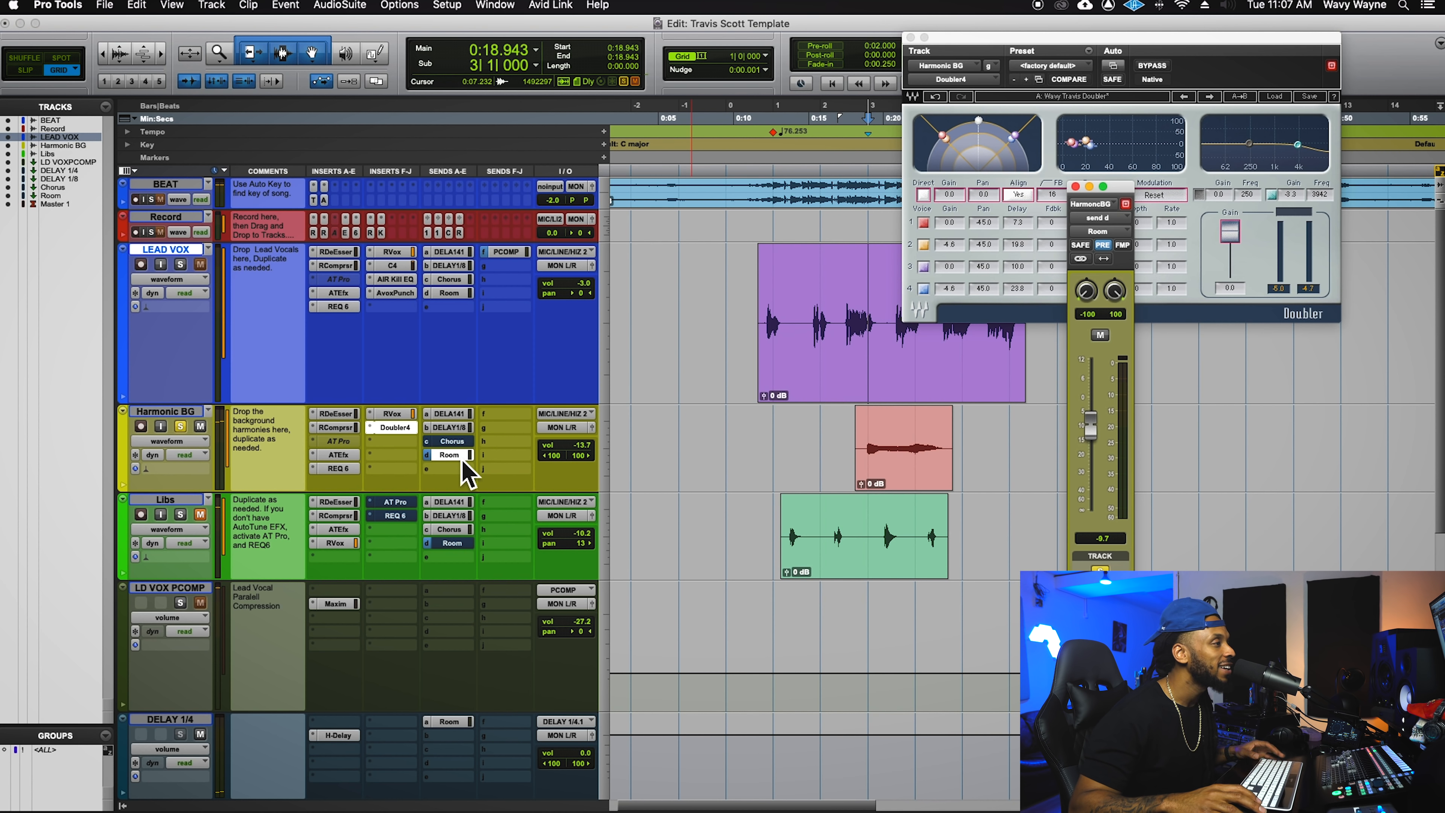
- Play with the Room send shown, set the position to 0:15.796, and move the send window
{"action": "key", "text": "space"}
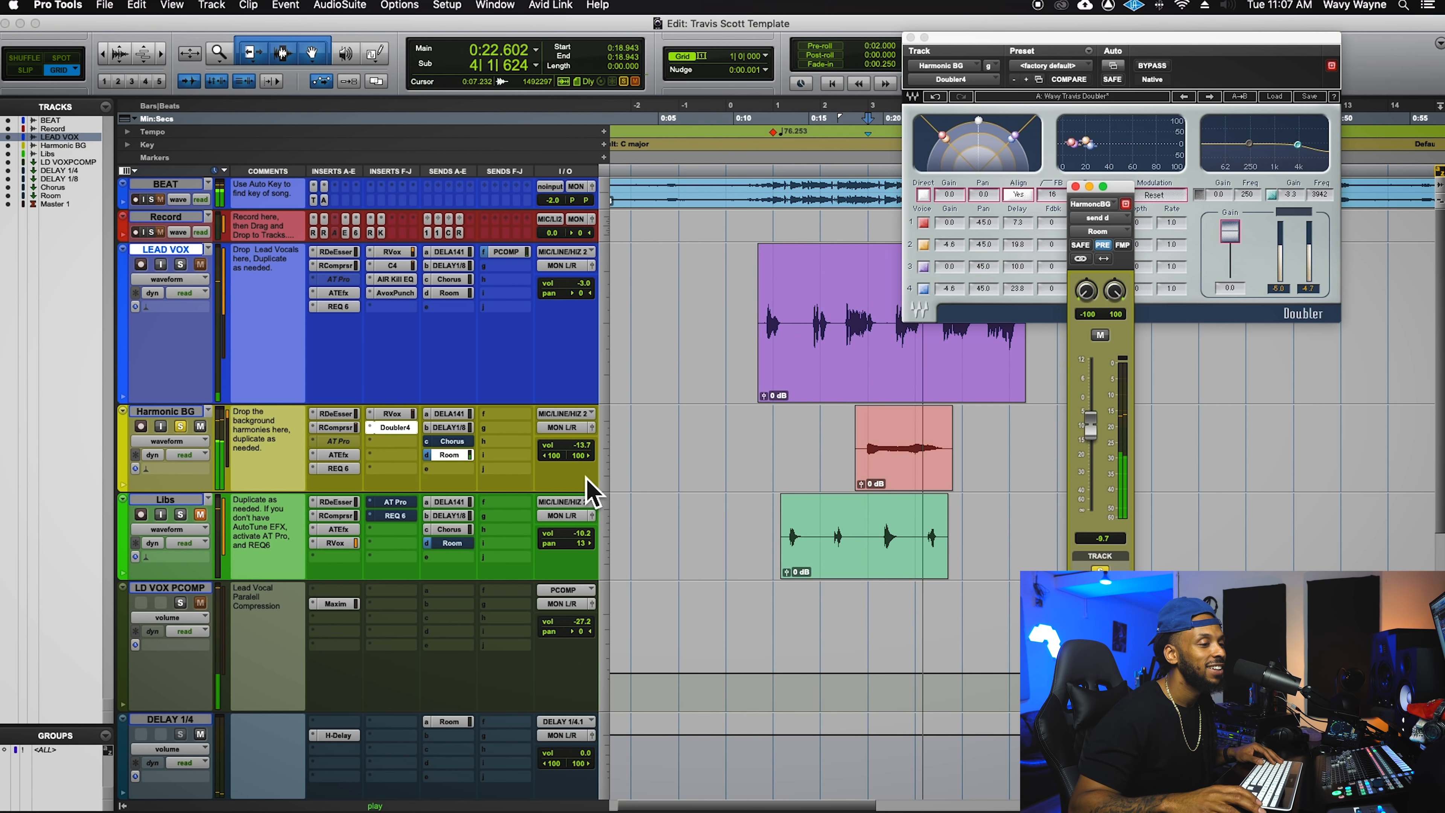
{"action": "key", "text": "space"}
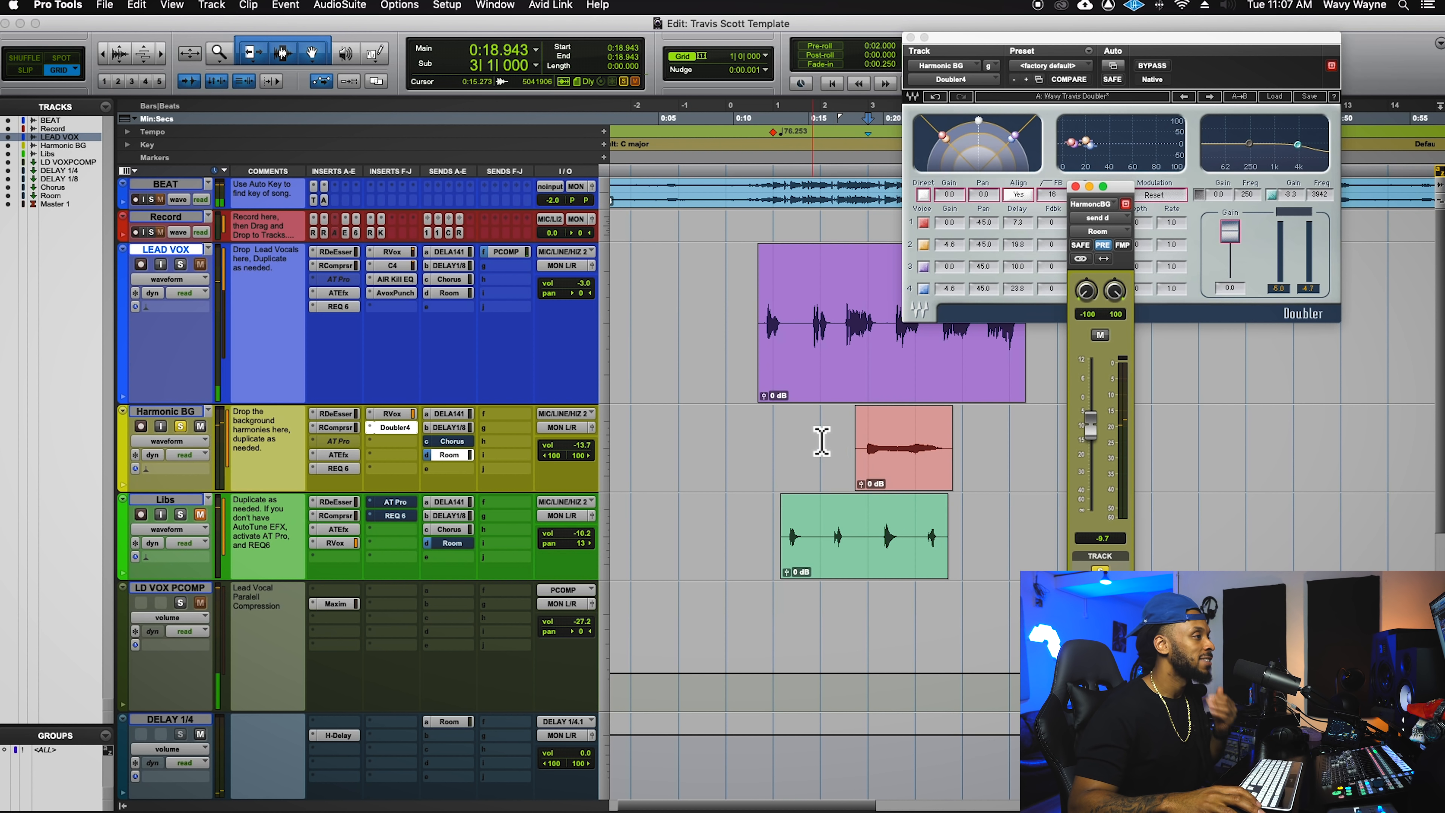
{"action": "left_click", "coordinate": [830, 450]}
{"action": "left_click", "coordinate": [450, 456]}
{"action": "left_click", "coordinate": [450, 456]}
{"action": "left_click_drag", "start_coordinate": [1121, 189], "coordinate": [708, 181]}
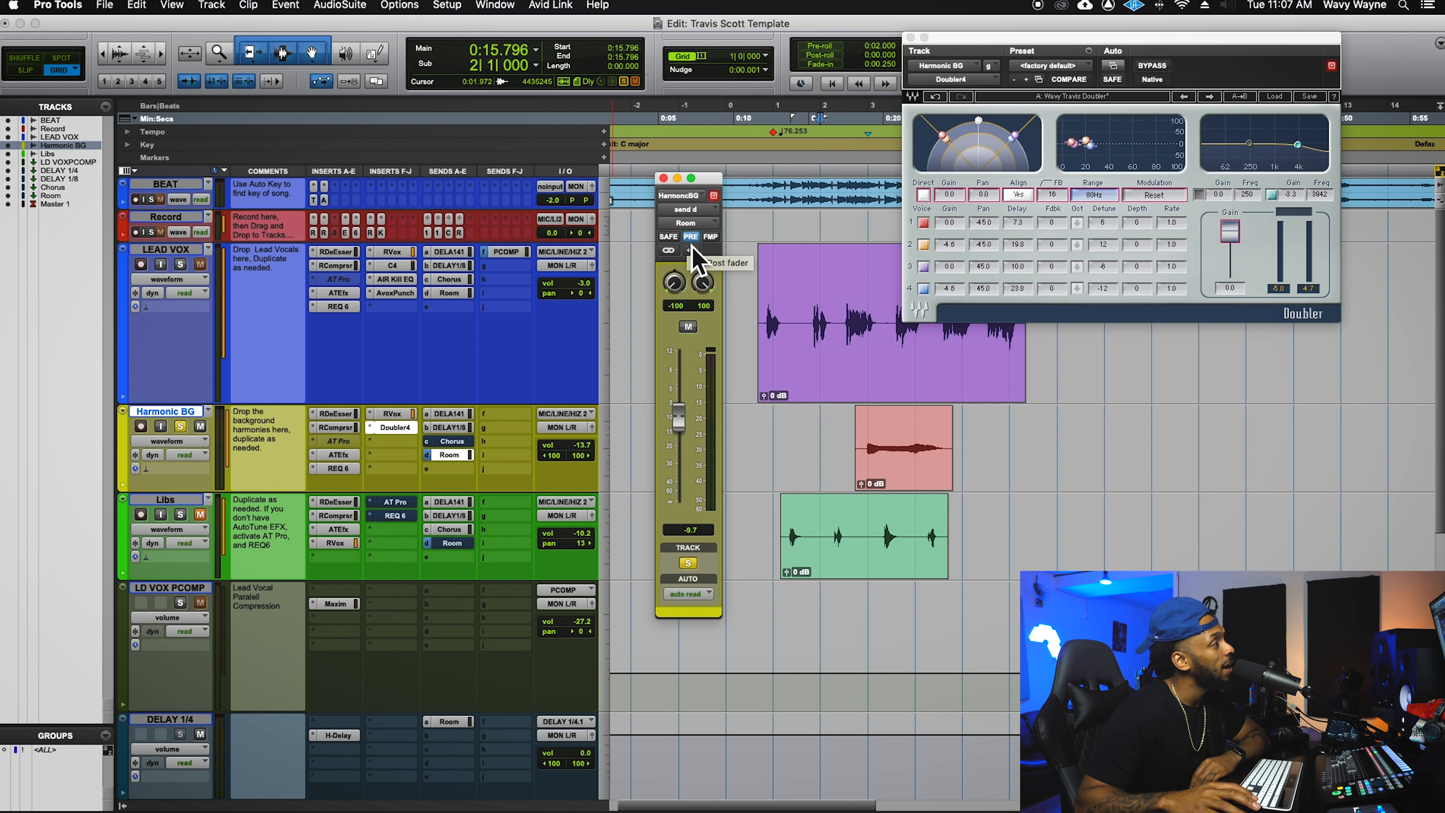
- Zoom out over 0:09.501–1:21.892, then zoom in around the Harmonic BG clip at 0:18.943
{"action": "left_click_drag", "start_coordinate": [730, 187], "coordinate": [1115, 297]}
{"action": "key", "text": "r"}
{"action": "key", "text": "r"}
{"action": "key", "text": "r"}
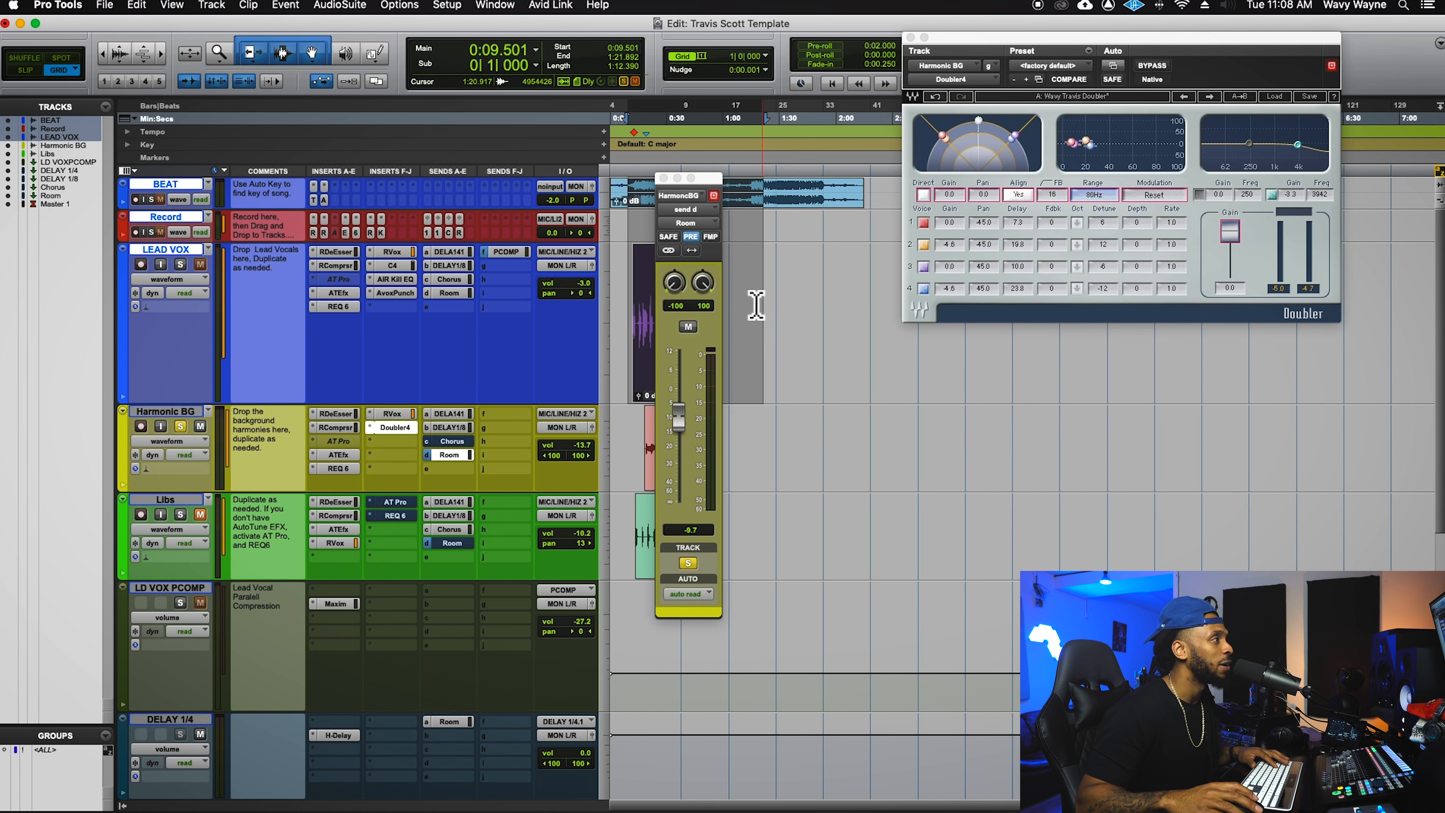
{"action": "left_click", "coordinate": [634, 288]}
{"action": "left_click_drag", "start_coordinate": [723, 195], "coordinate": [996, 162]}
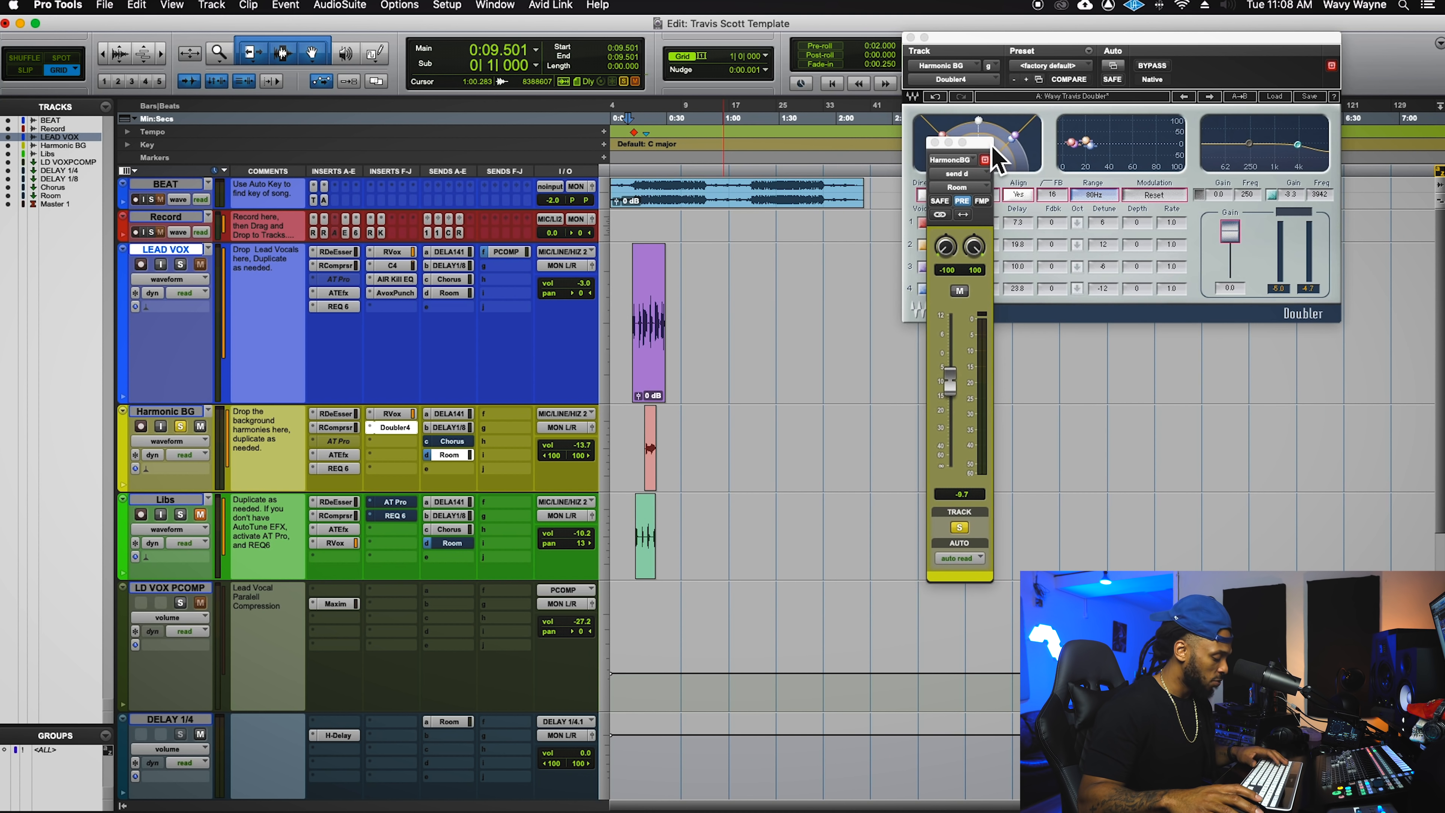
{"action": "key", "text": "t"}
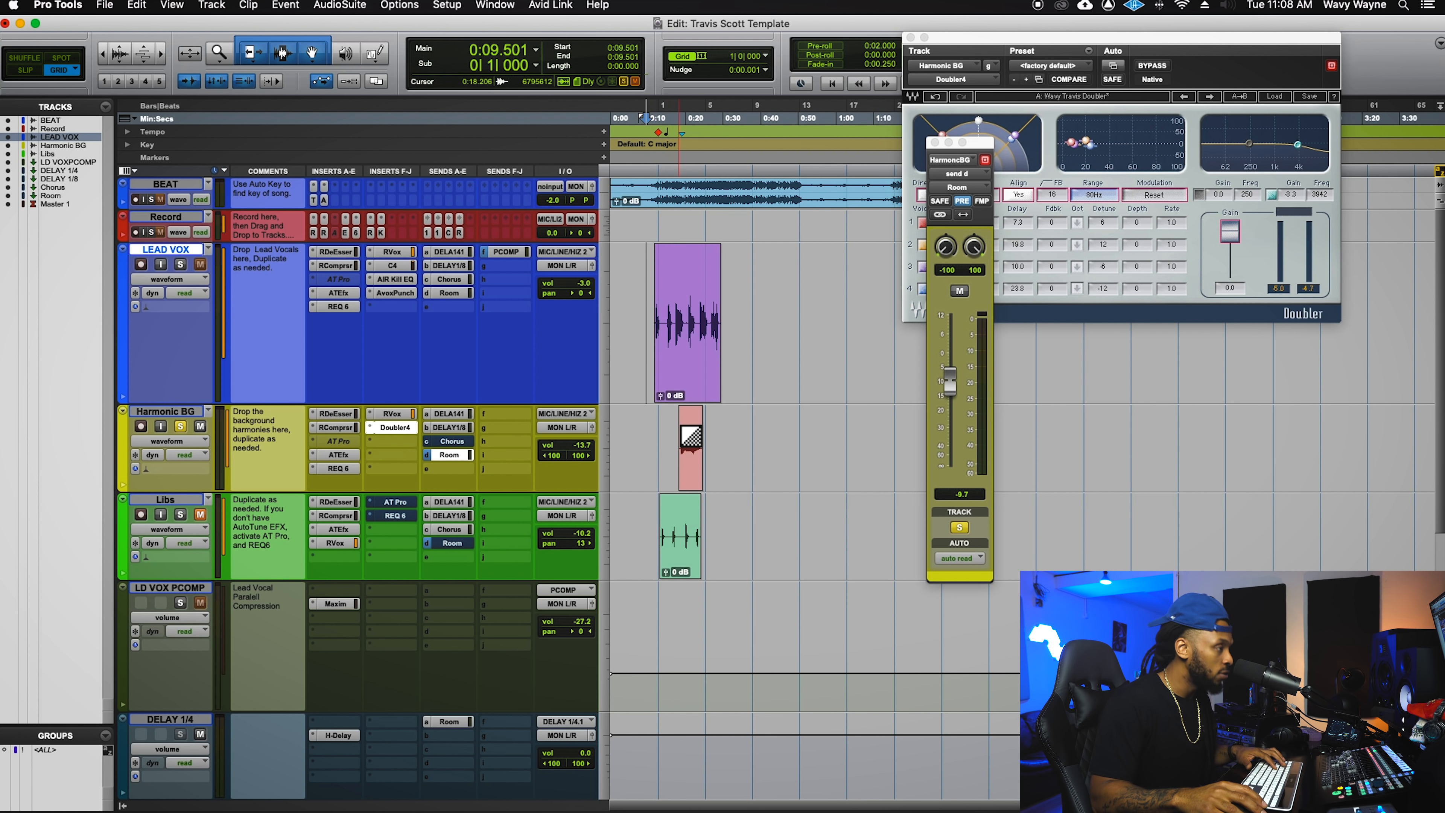
{"action": "key", "text": "t"}
{"action": "key", "text": "t"}
{"action": "key", "text": "t"}
{"action": "key", "text": "r"}
{"action": "left_click", "coordinate": [904, 449]}
{"action": "key", "text": "t"}
{"action": "key", "text": "t"}
{"action": "scroll", "coordinate": [703, 456], "scroll_direction": "right", "scroll_amount": 3}
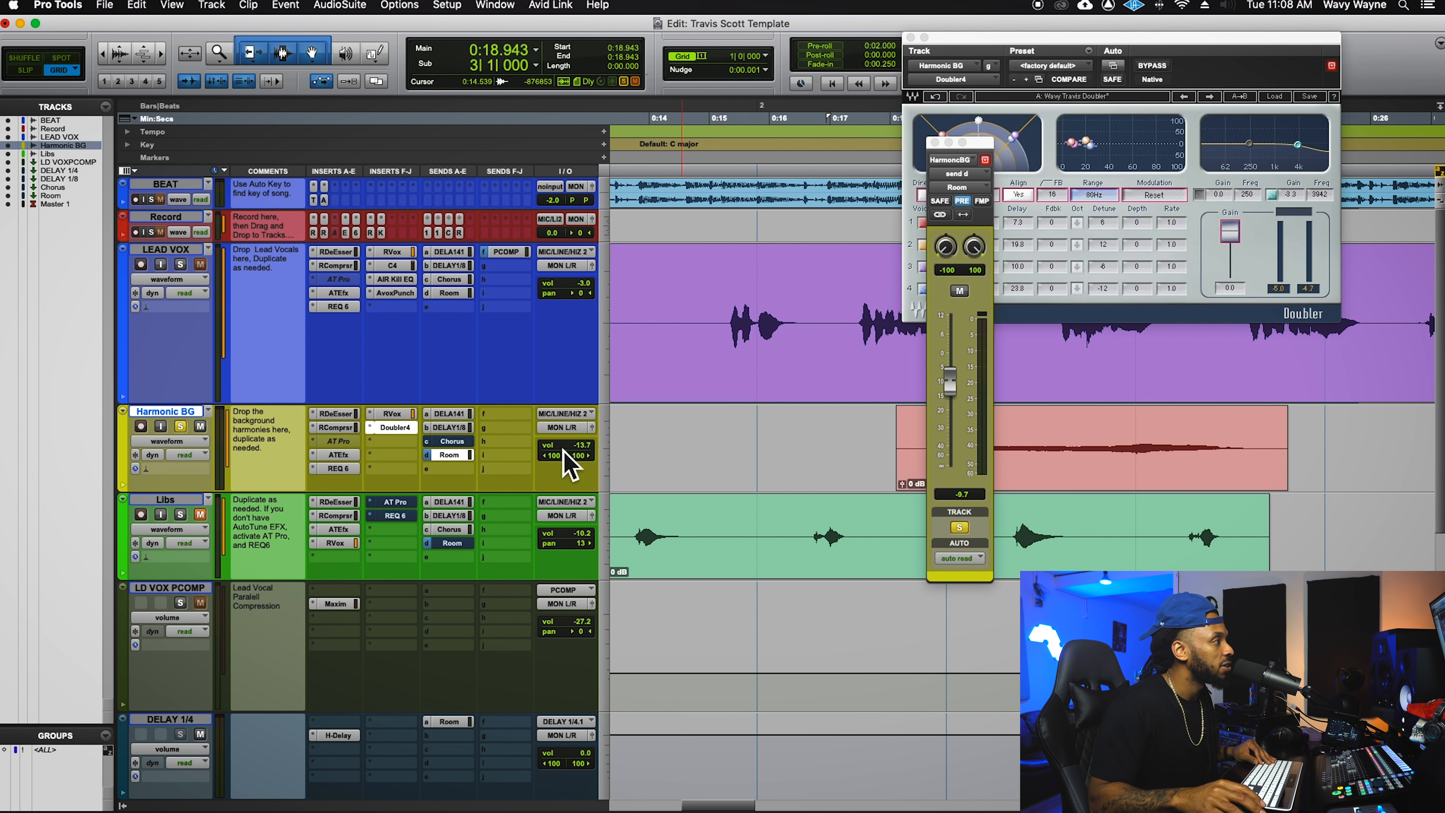
- Pull Harmonic BG's volume all the way down and play the section with the harmony silenced
{"action": "left_click_drag", "start_coordinate": [586, 447], "coordinate": [597, 533]}
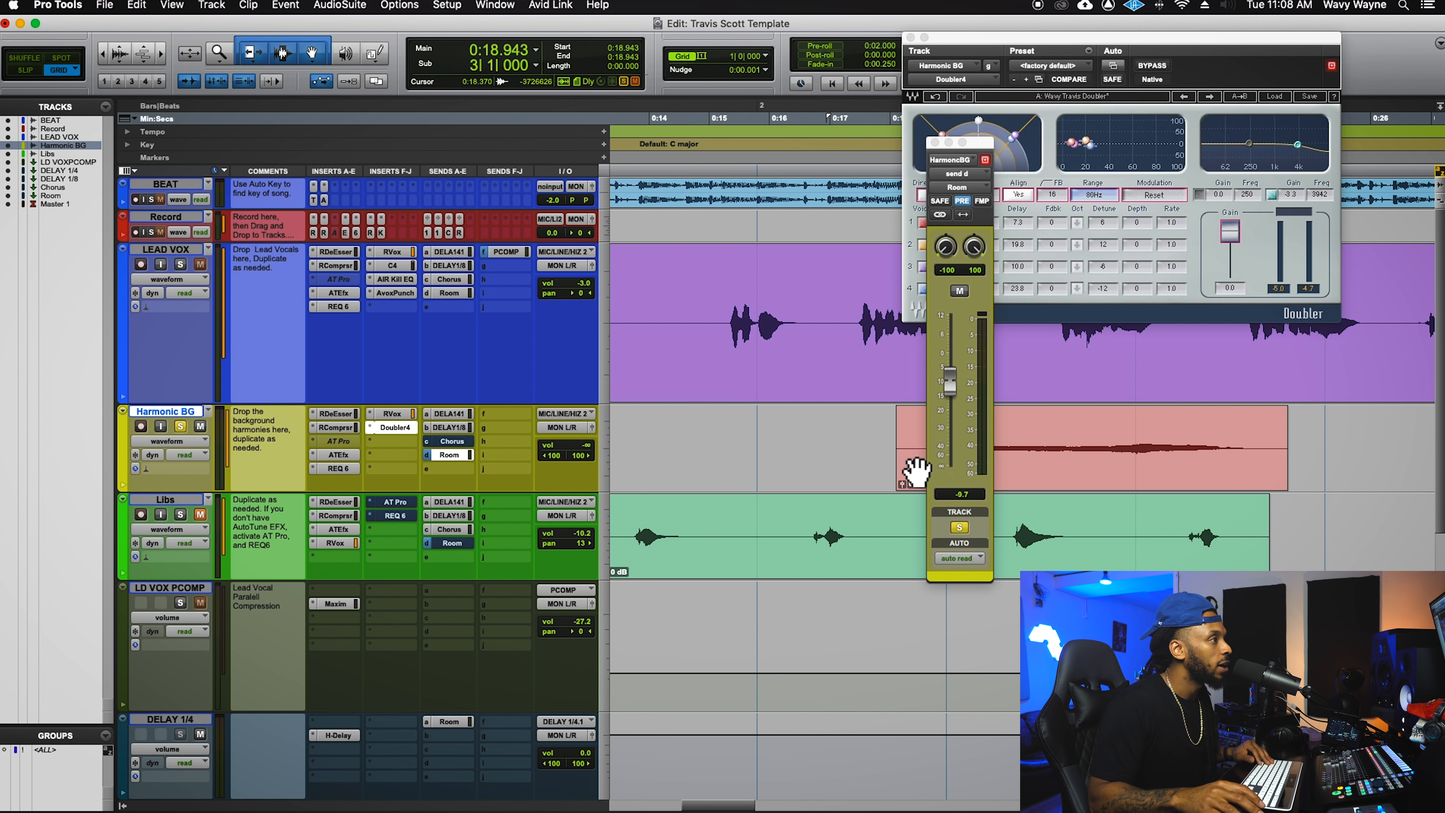
{"action": "key", "text": "space"}
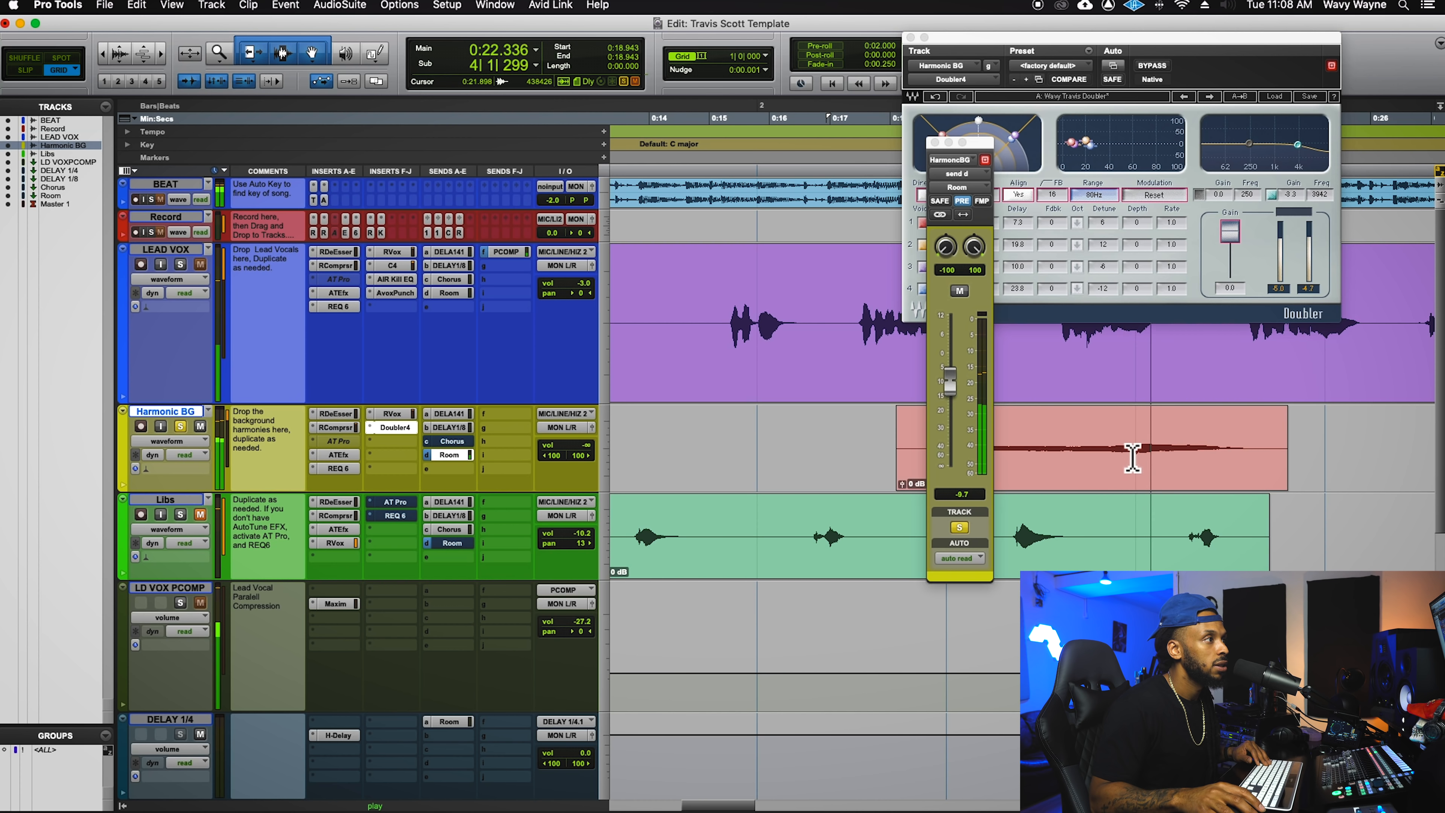
{"action": "key", "text": "space"}
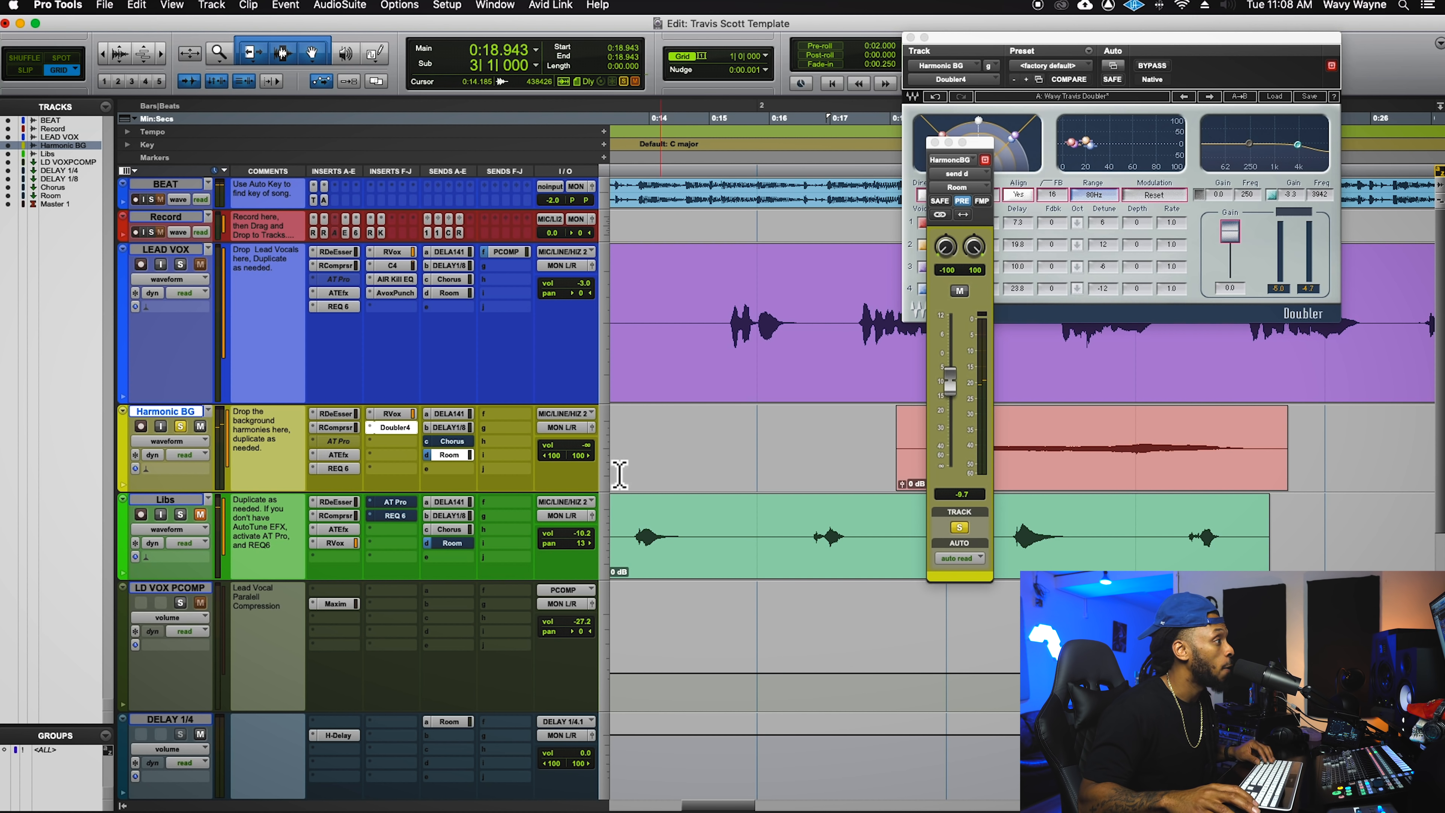
- Raise Harmonic BG's volume to -13.2 dB, unsolo it and play it with the other vocals
{"action": "left_click", "coordinate": [591, 446]}
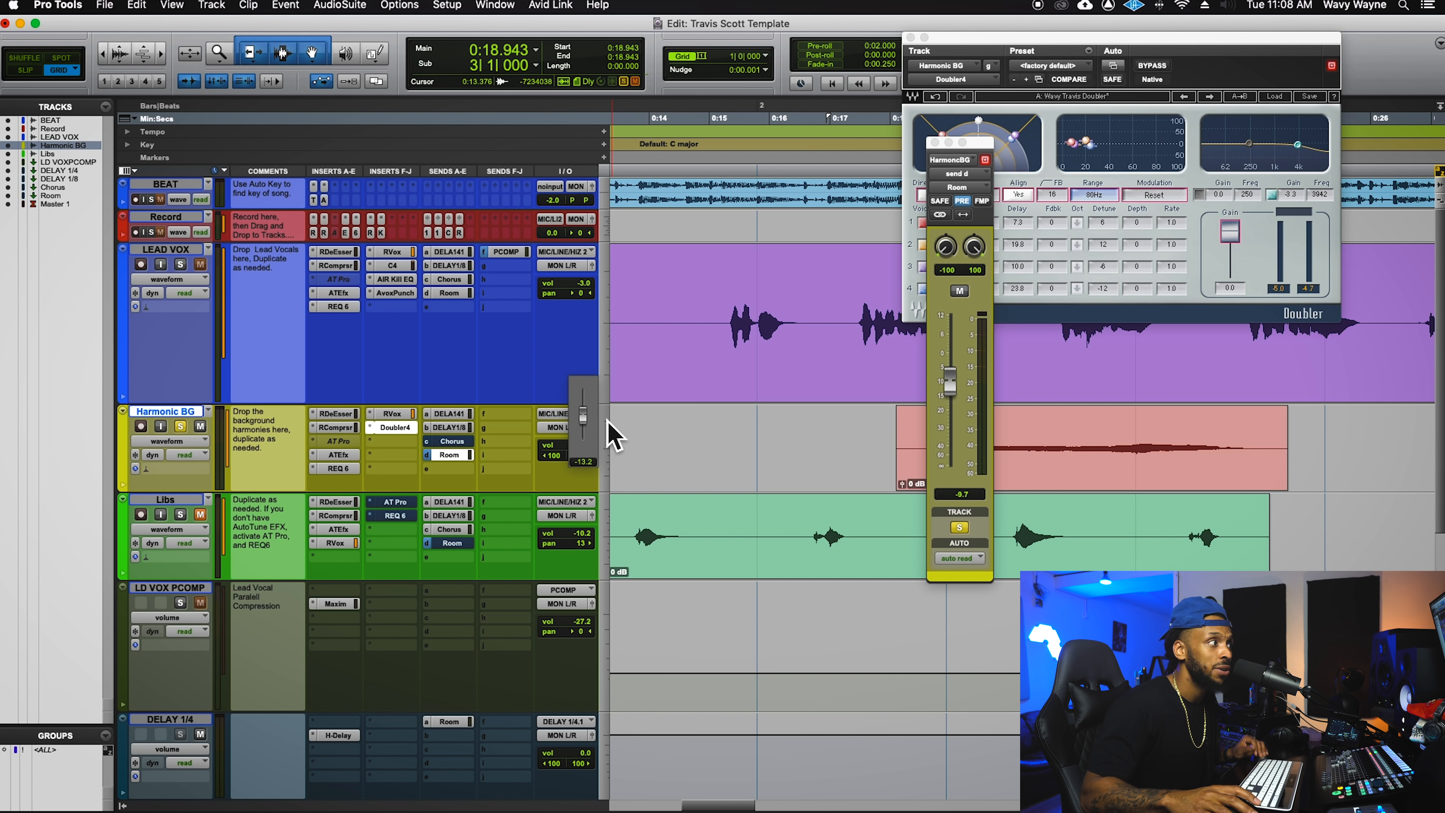
{"action": "left_click_drag", "start_coordinate": [608, 421], "coordinate": [609, 423]}
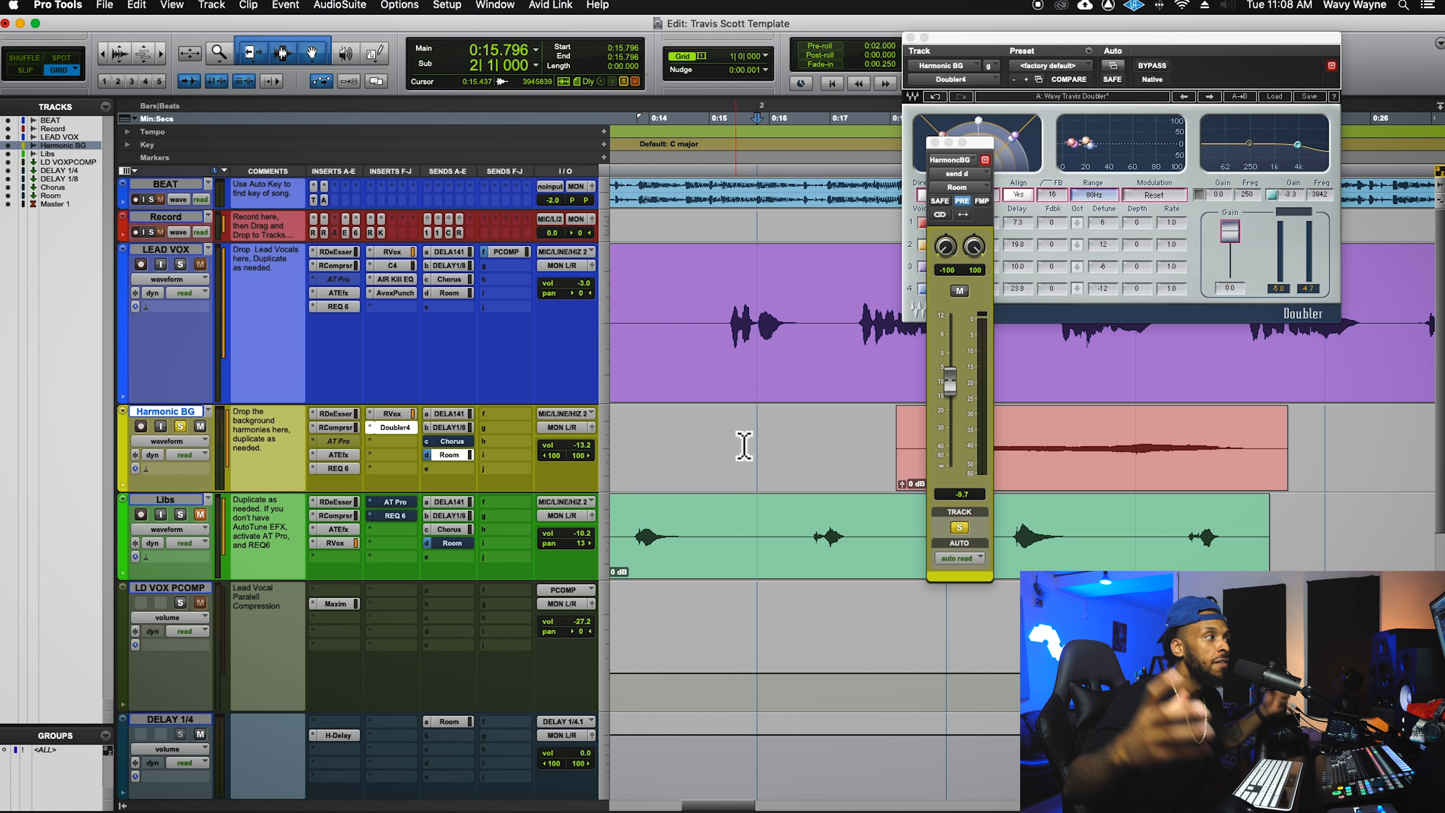
{"action": "key", "text": "space"}
{"action": "left_click", "coordinate": [179, 425]}
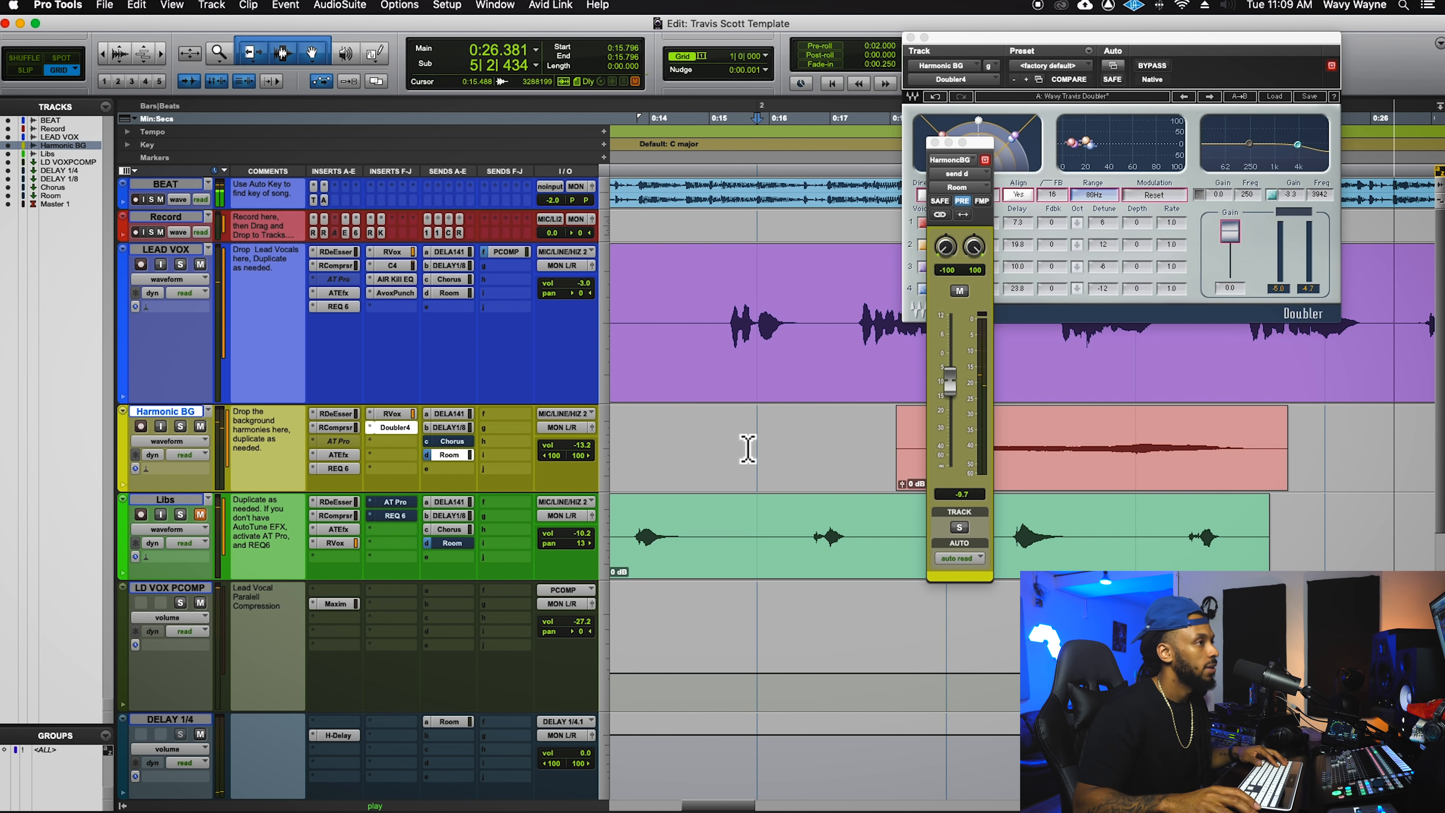
{"action": "key", "text": "r"}
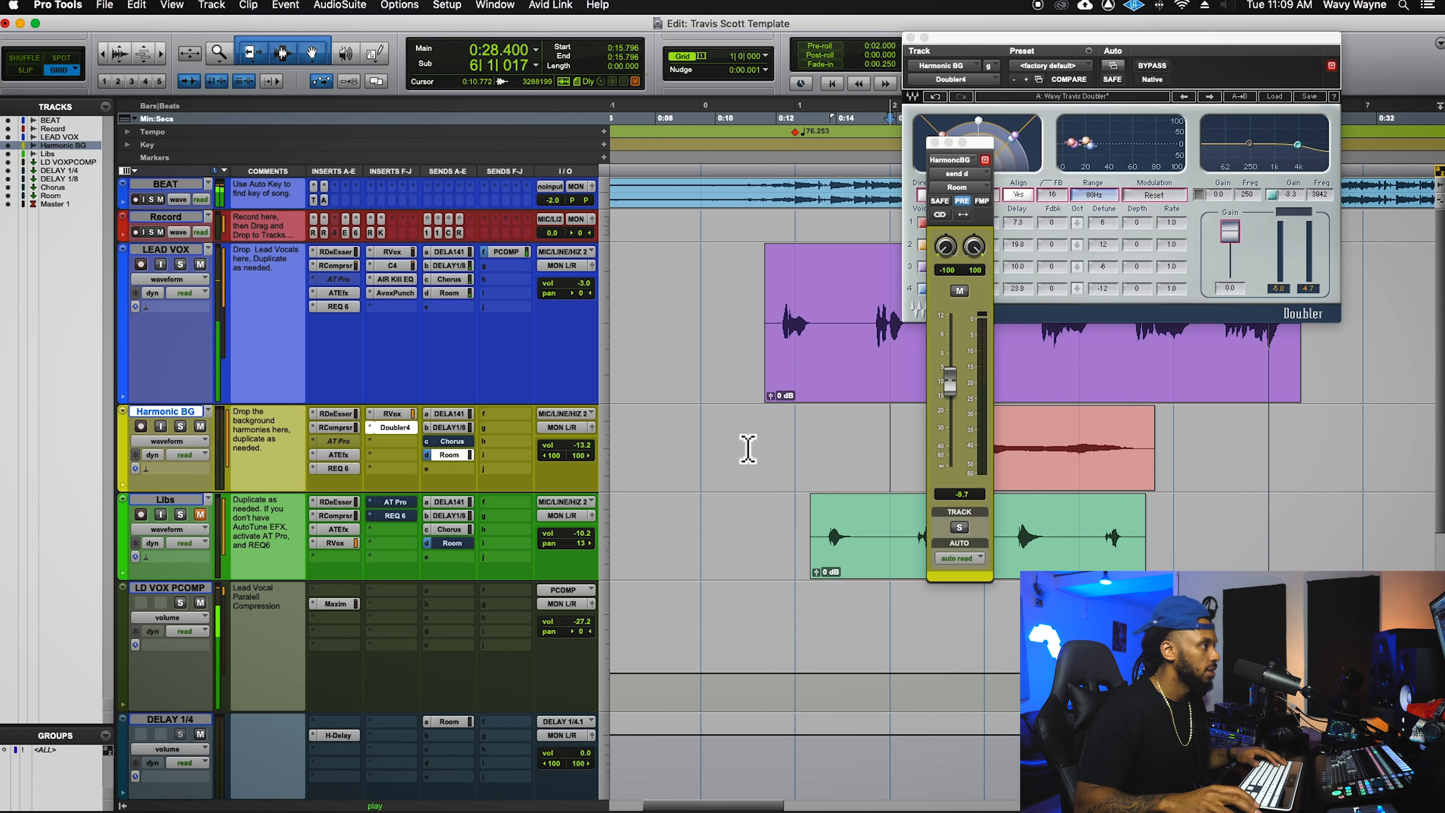
{"action": "key", "text": "space"}
{"action": "left_click", "coordinate": [763, 451]}
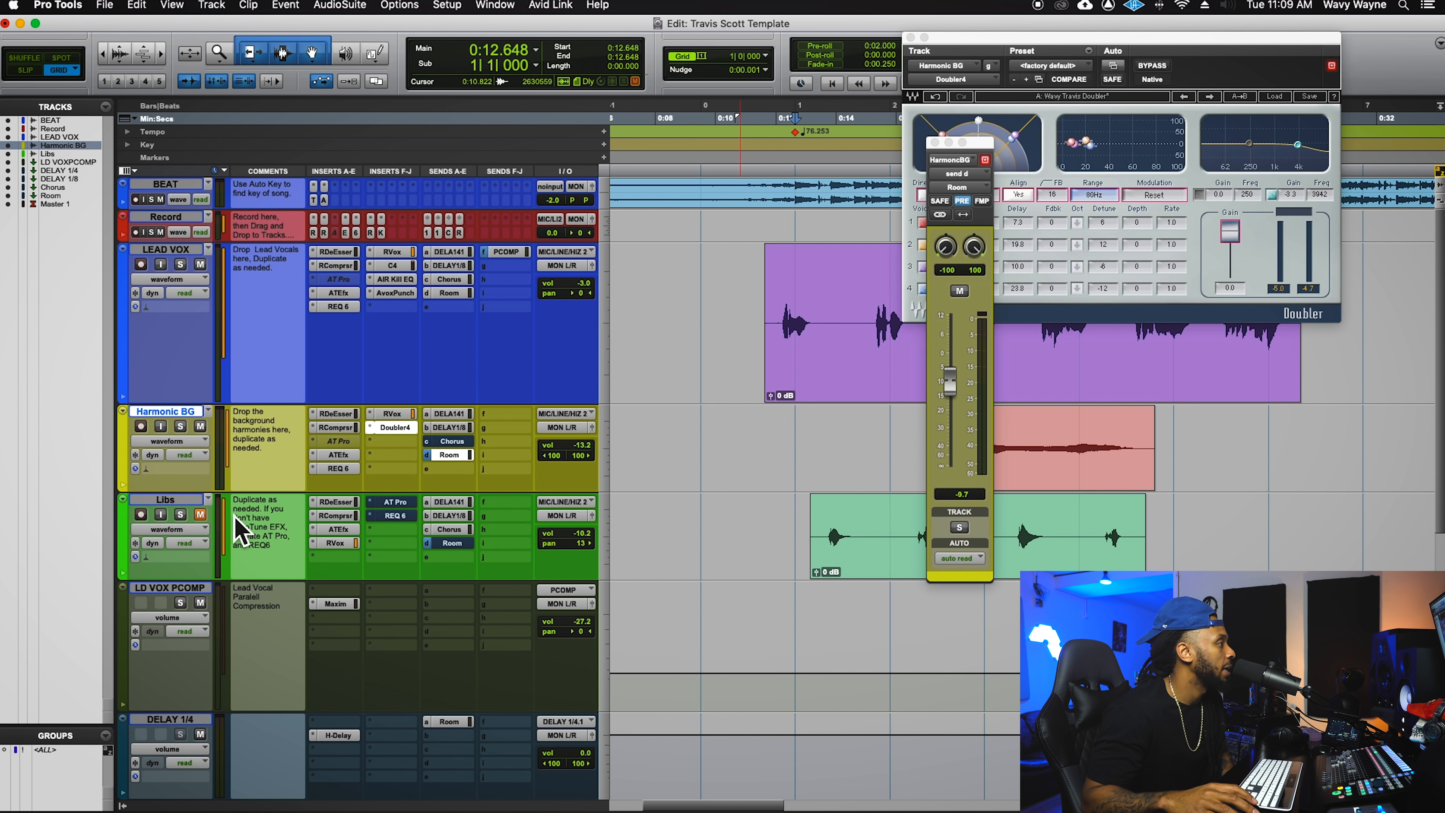
- Unmute Libs and inspect its de-esser, compressor and Auto-Tune EFX+ inserts
{"action": "left_click", "coordinate": [199, 514]}
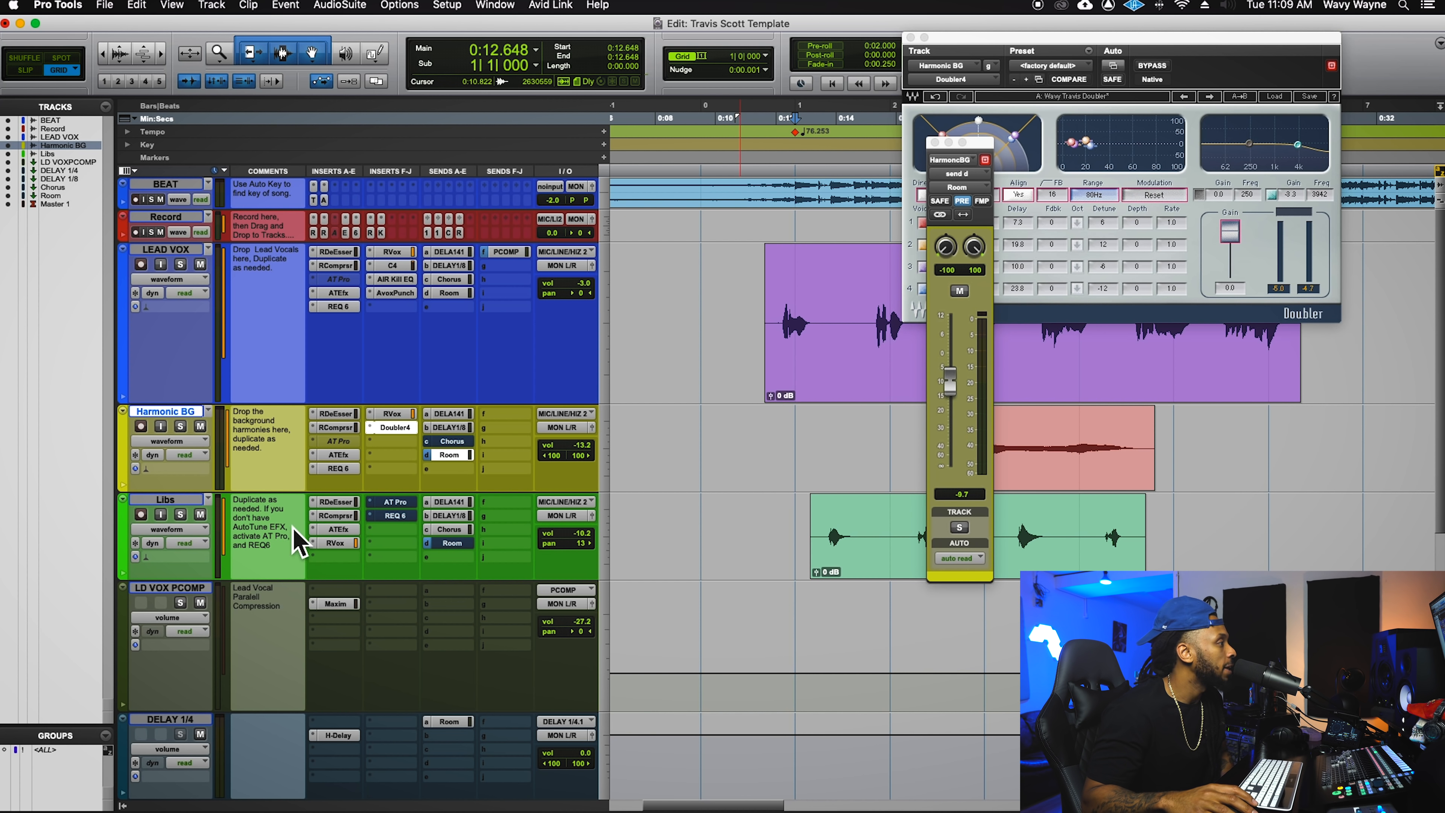
{"action": "left_click", "coordinate": [343, 505]}
{"action": "left_click", "coordinate": [341, 516]}
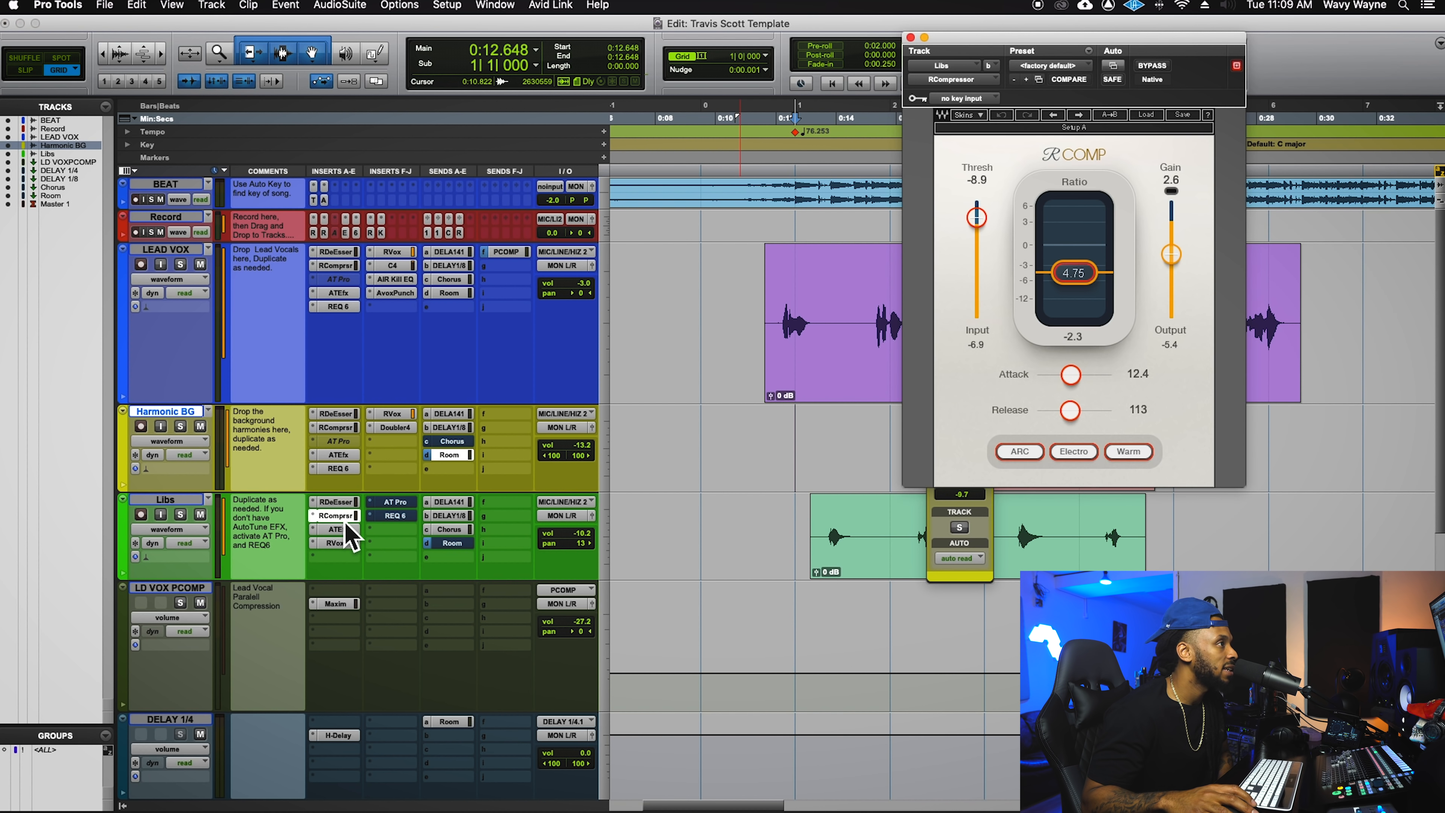
{"action": "left_click", "coordinate": [351, 532]}
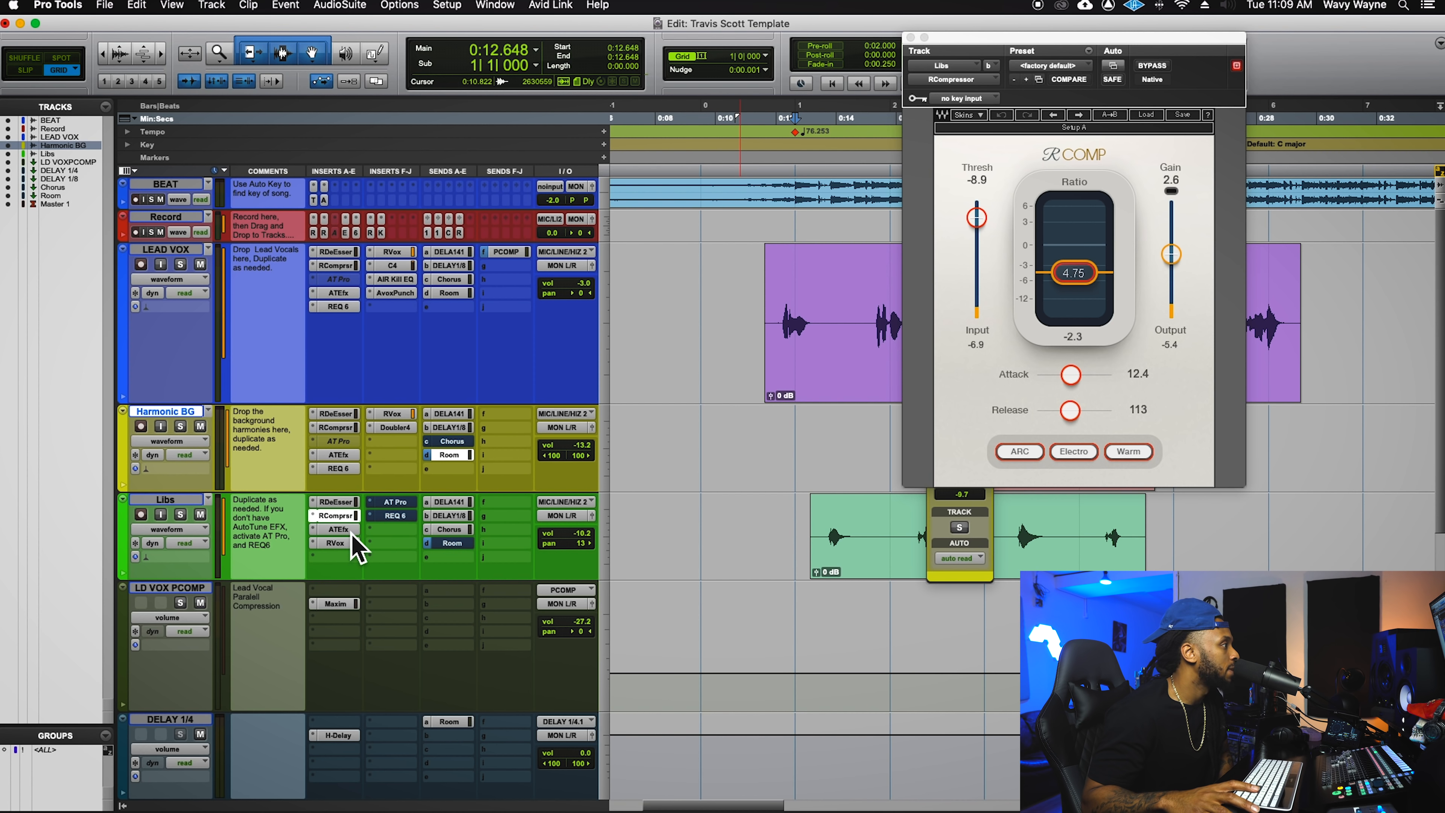
{"action": "left_click", "coordinate": [351, 531]}
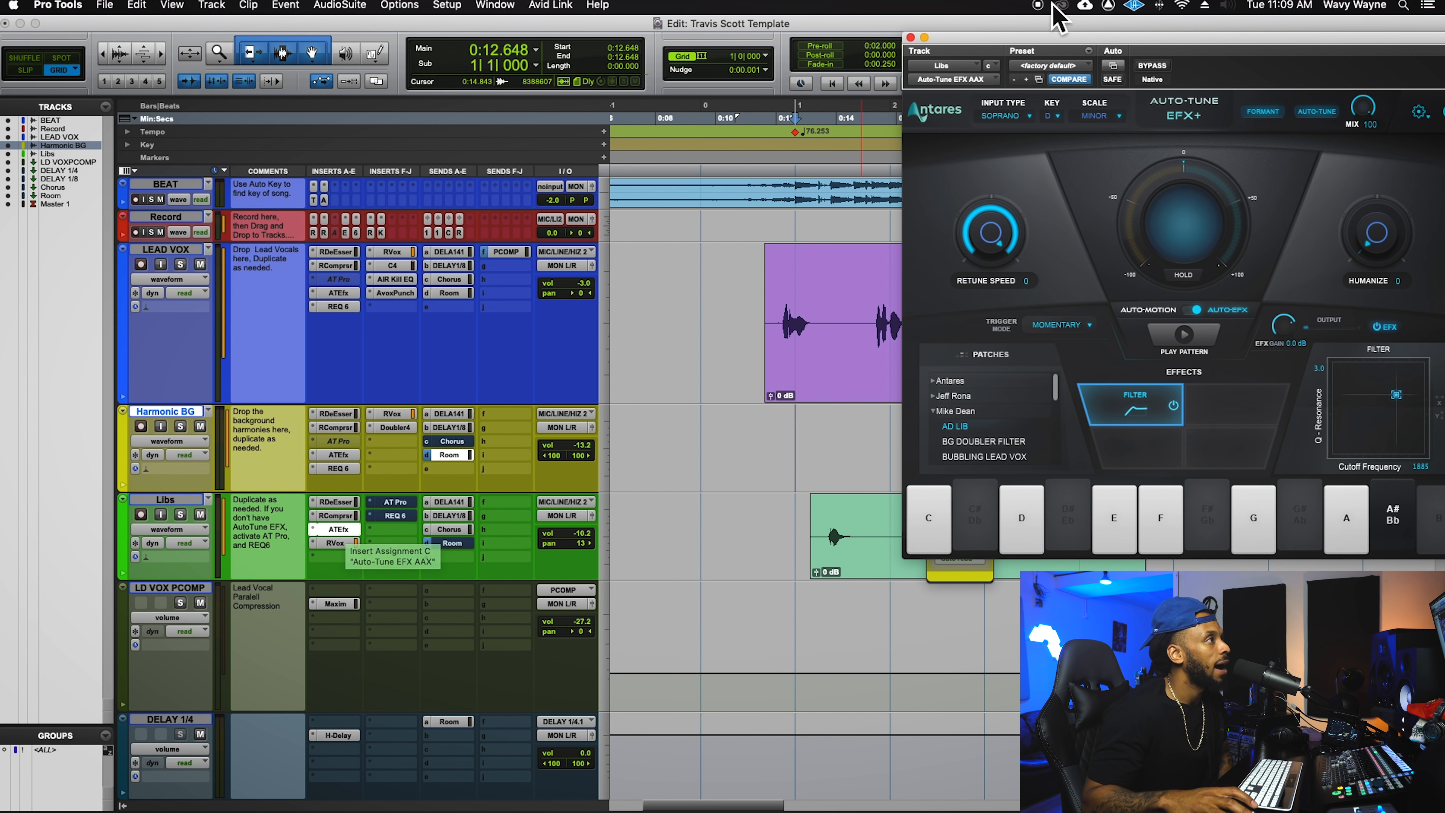
- Move the Auto-Tune EFX+ window to the upper right and play the ad-libs
{"action": "left_click_drag", "start_coordinate": [1070, 54], "coordinate": [645, 41]}
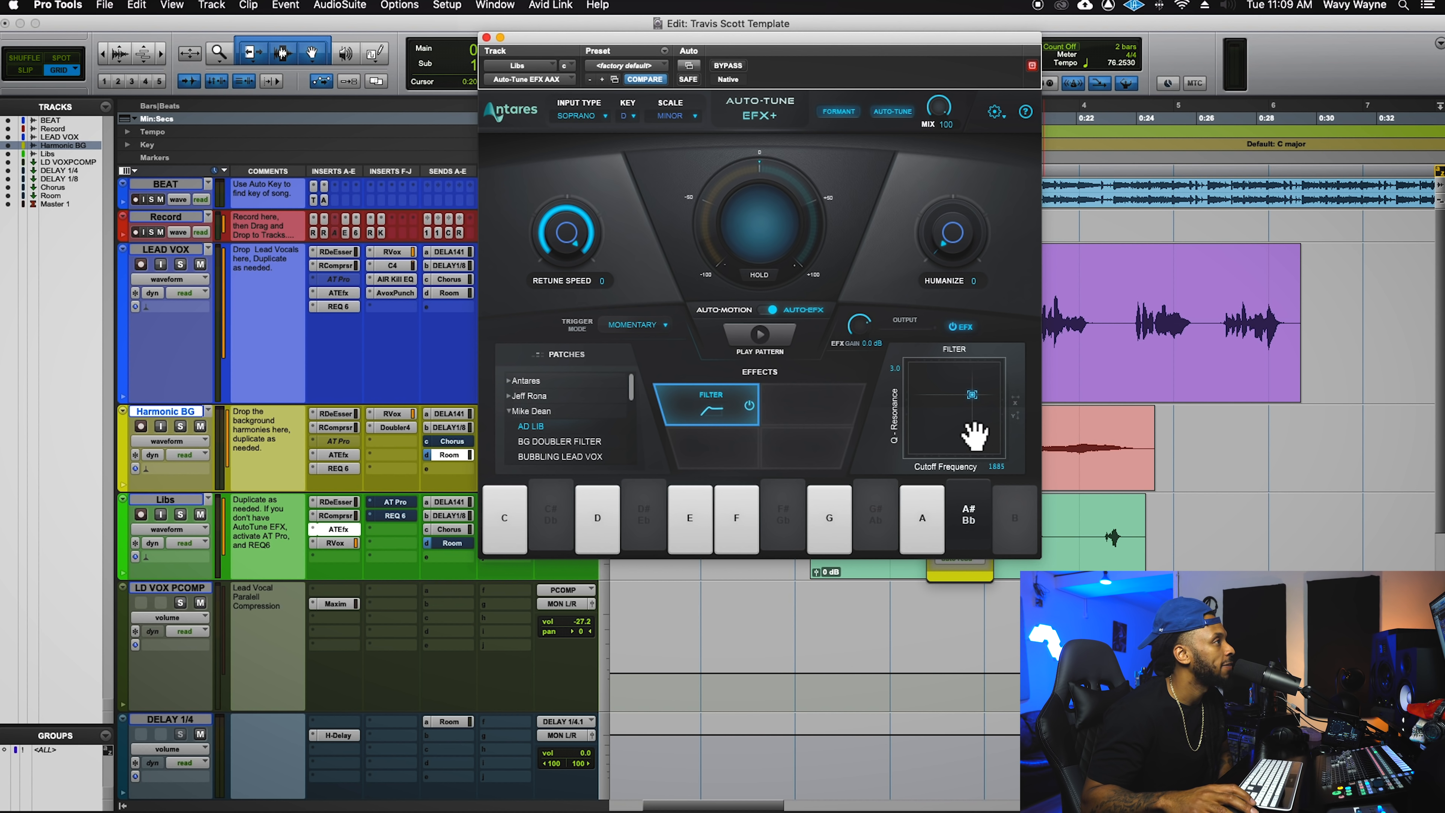
{"action": "left_click_drag", "start_coordinate": [931, 48], "coordinate": [661, 82]}
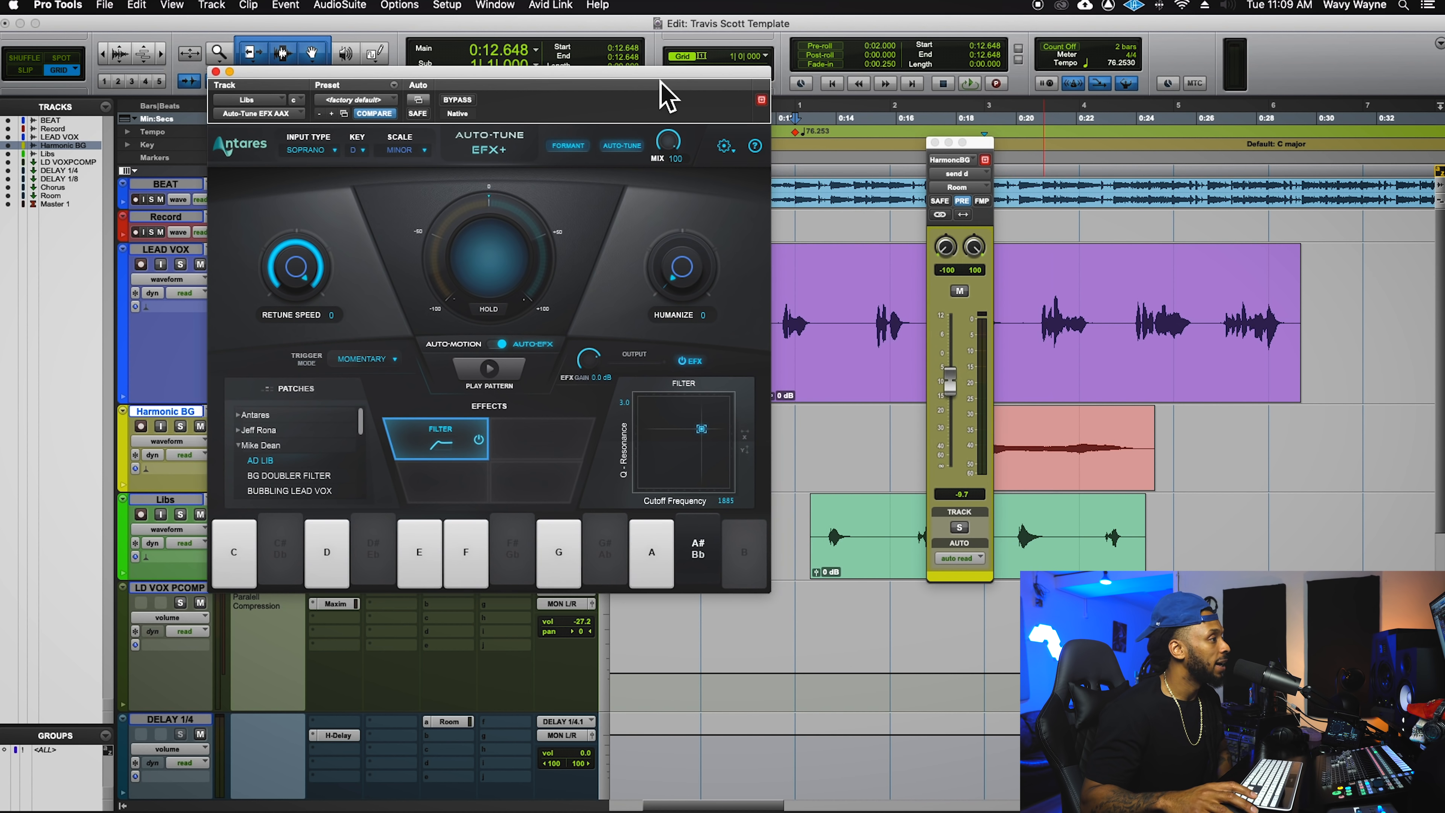
{"action": "left_click", "coordinate": [805, 532]}
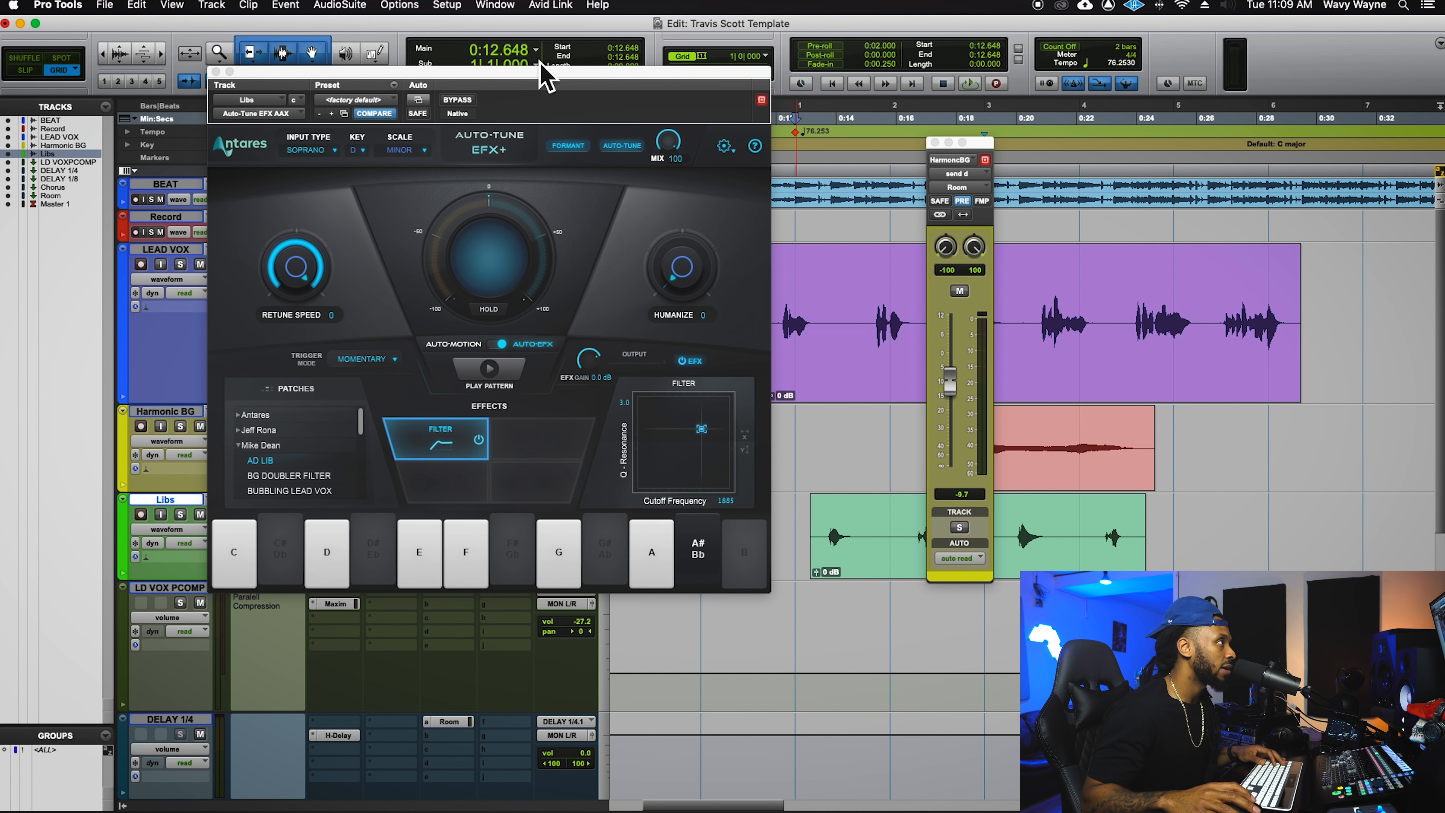
{"action": "left_click_drag", "start_coordinate": [548, 92], "coordinate": [919, 4]}
{"action": "key", "text": "space"}
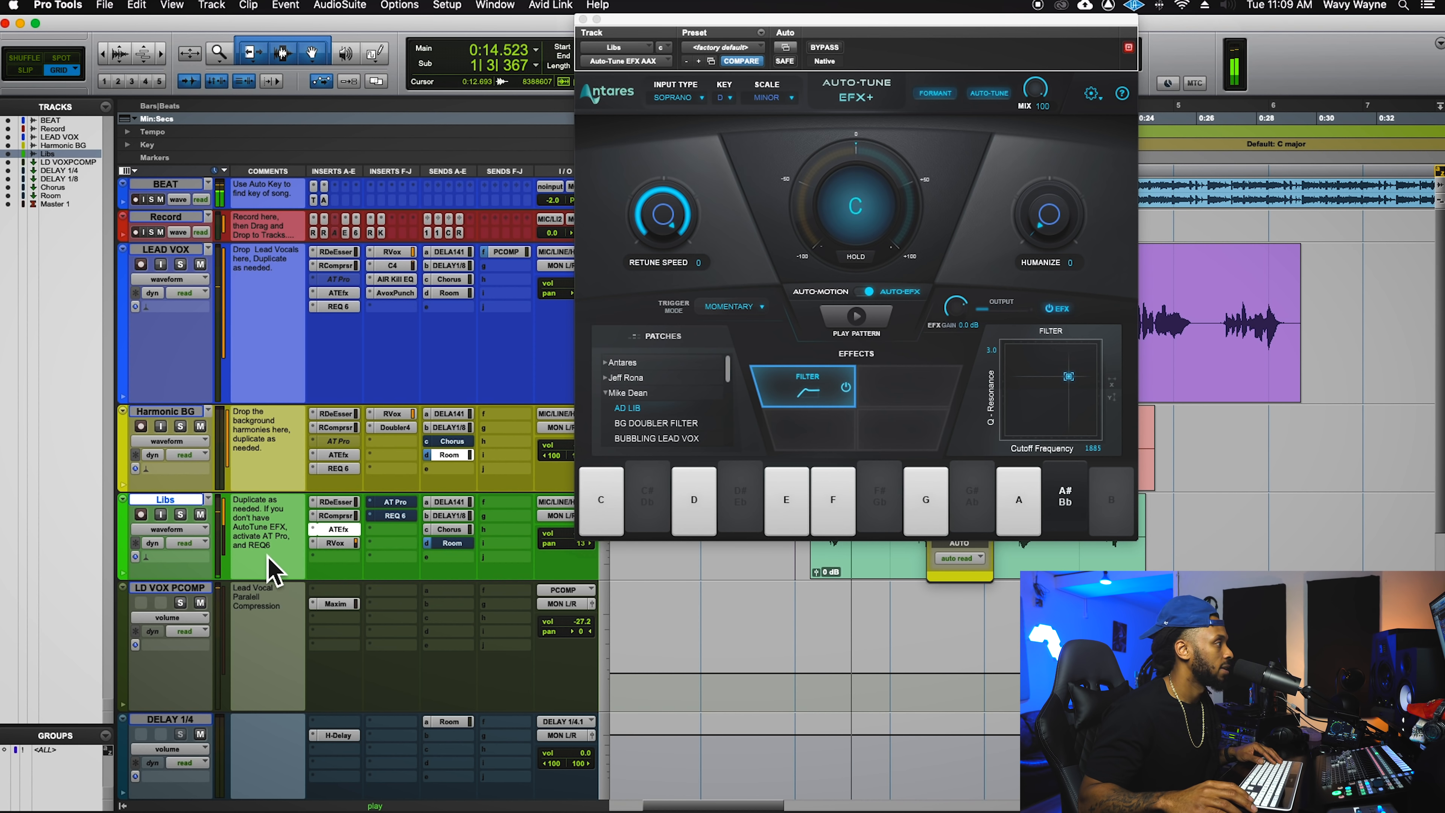
- Solo Libs and float its Room send level over the timeline
{"action": "left_click", "coordinate": [181, 515]}
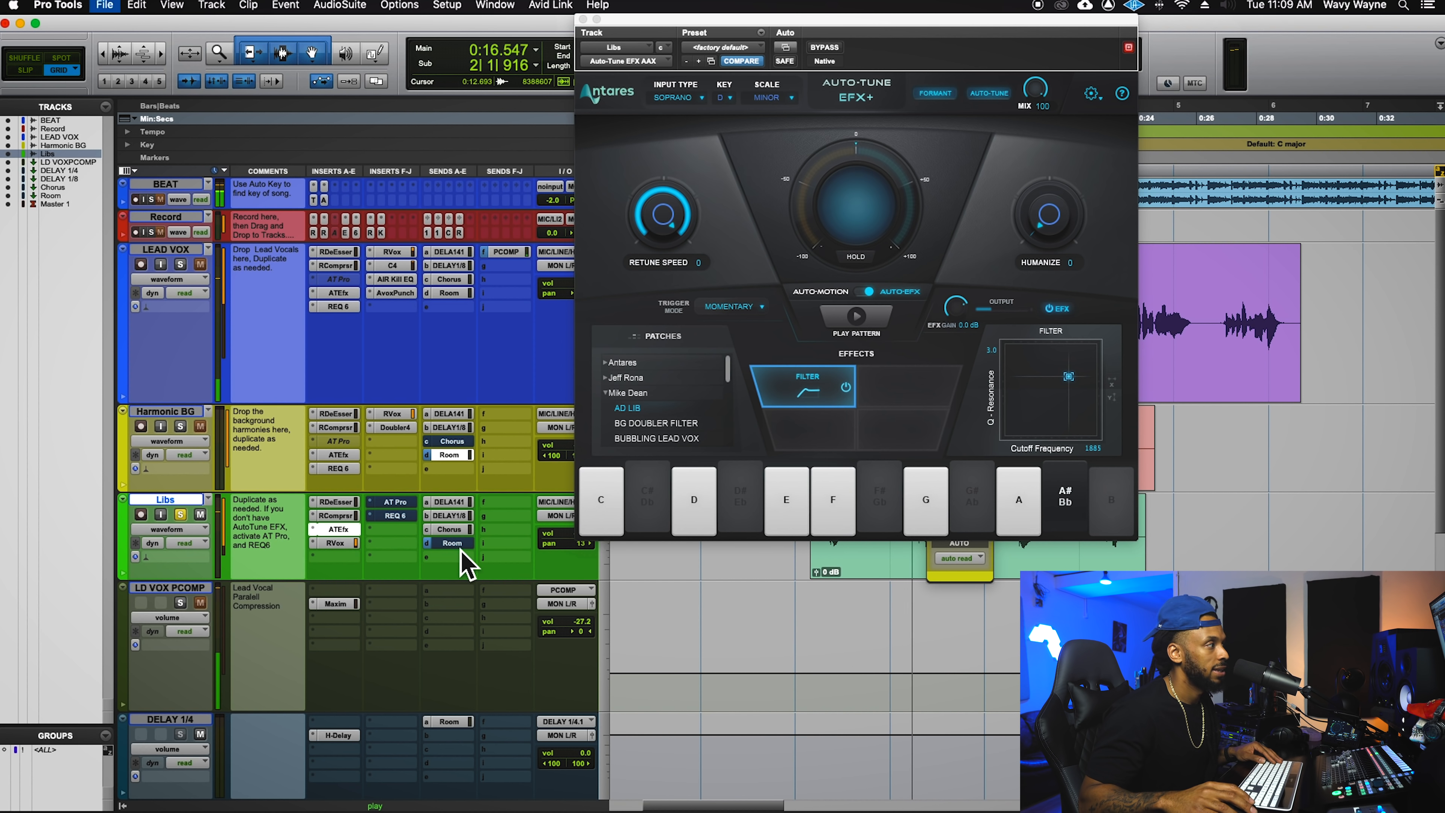
{"action": "key", "text": "space"}
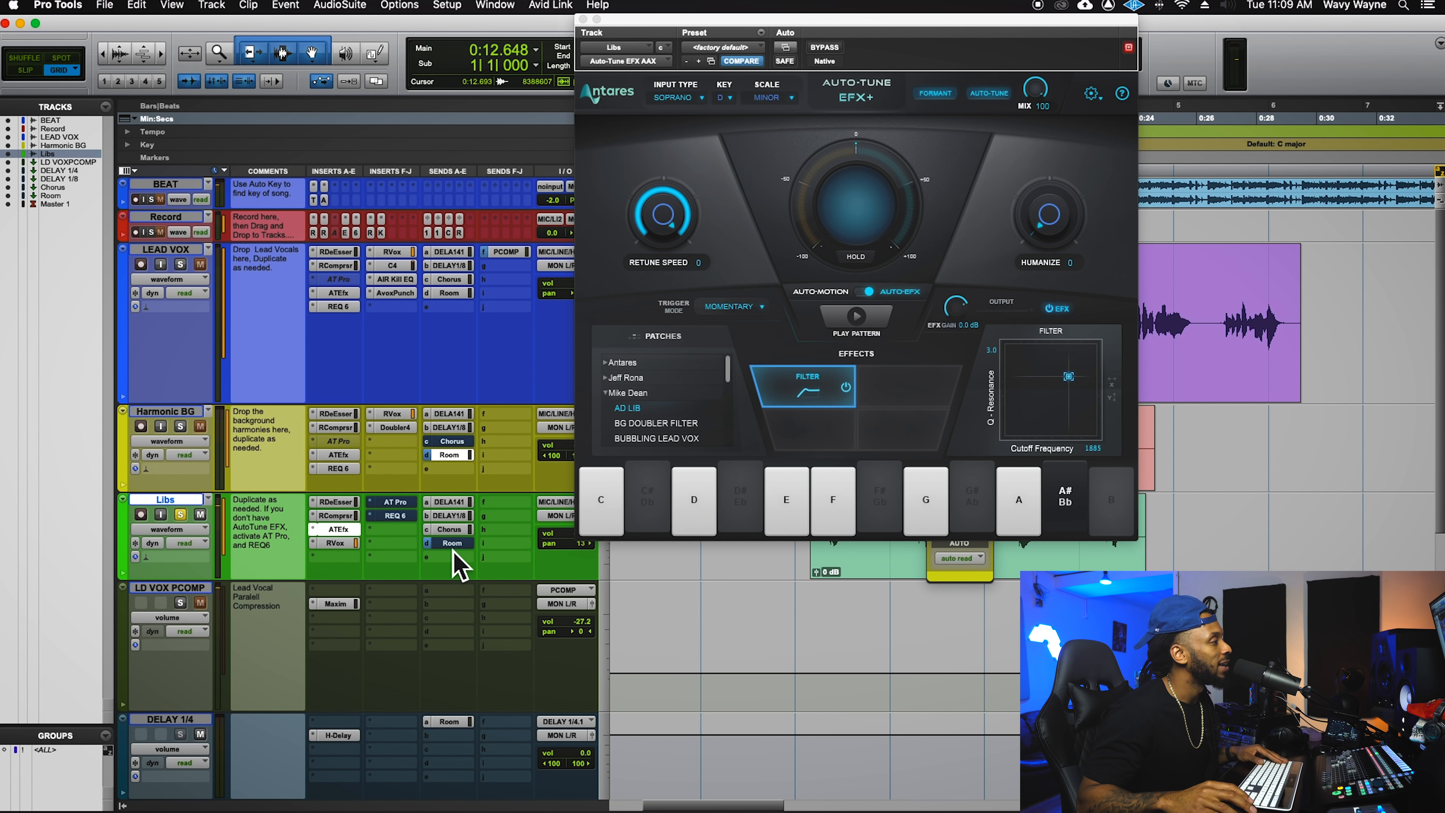
{"action": "left_click", "coordinate": [454, 546]}
{"action": "left_click_drag", "start_coordinate": [992, 154], "coordinate": [1221, 200]}
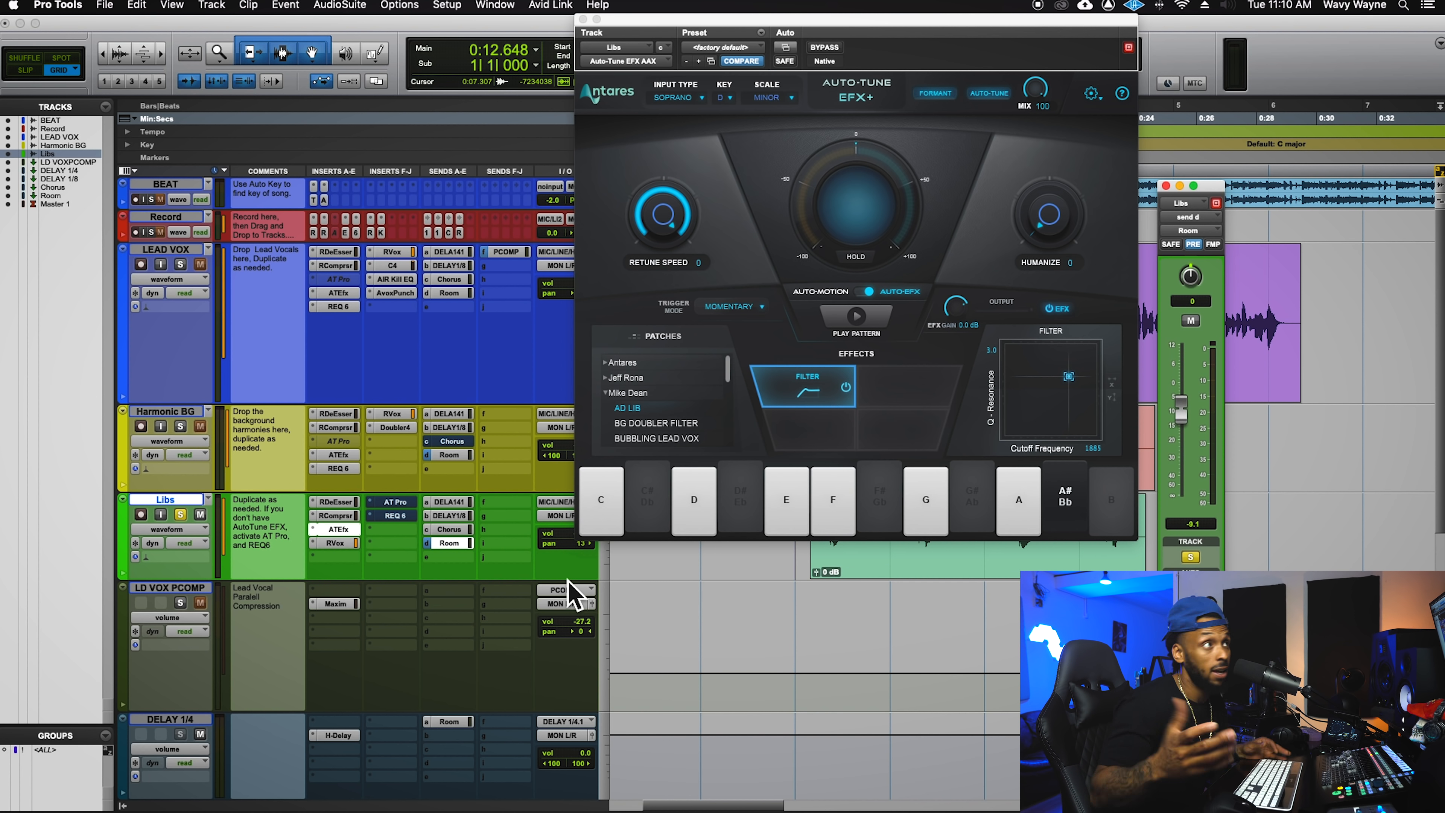
- Audition the soloed ad-libs, then briefly view and close the Auto-Tune Pro insert
{"action": "key", "text": "space"}
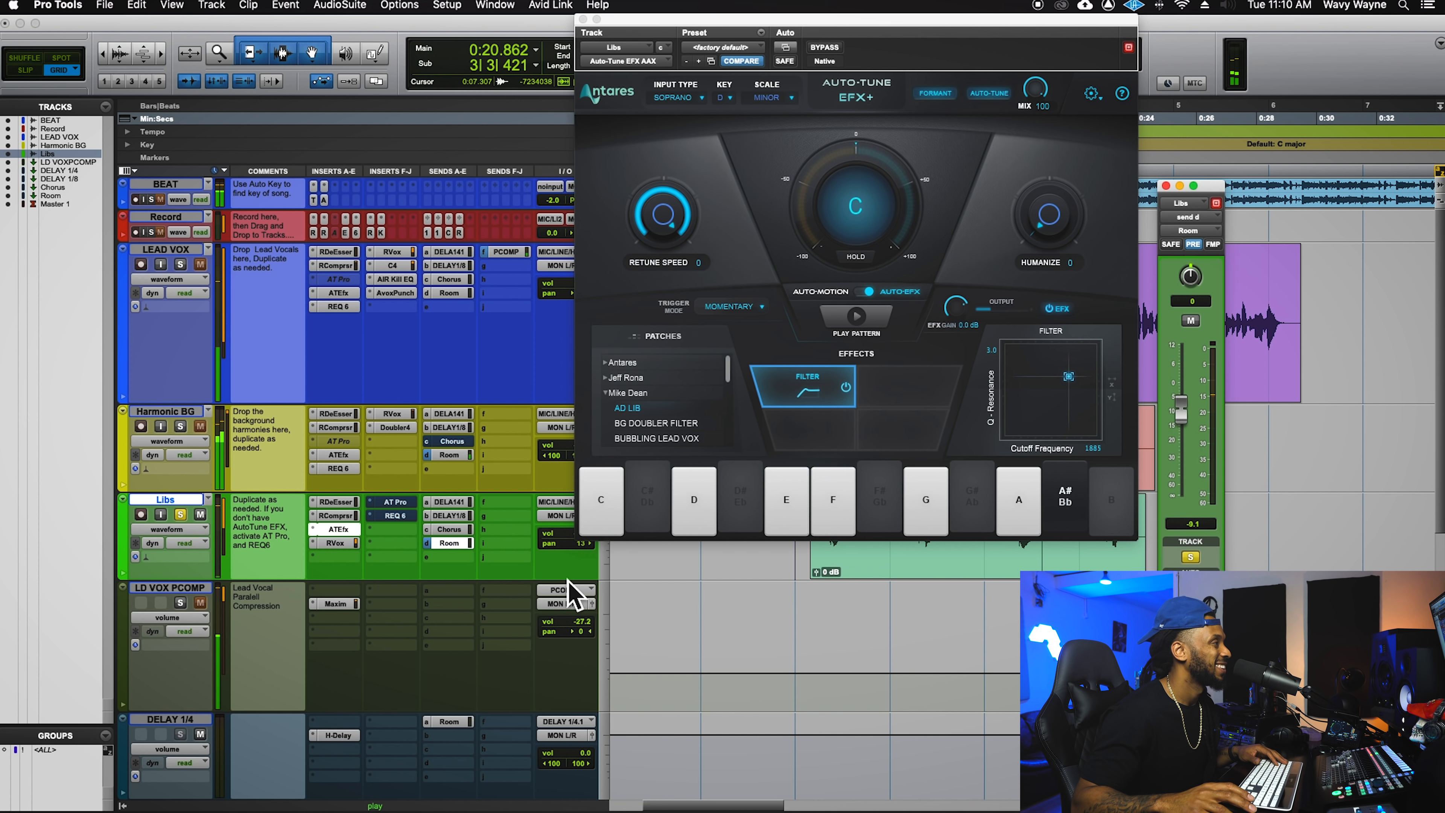
{"action": "key", "text": "space"}
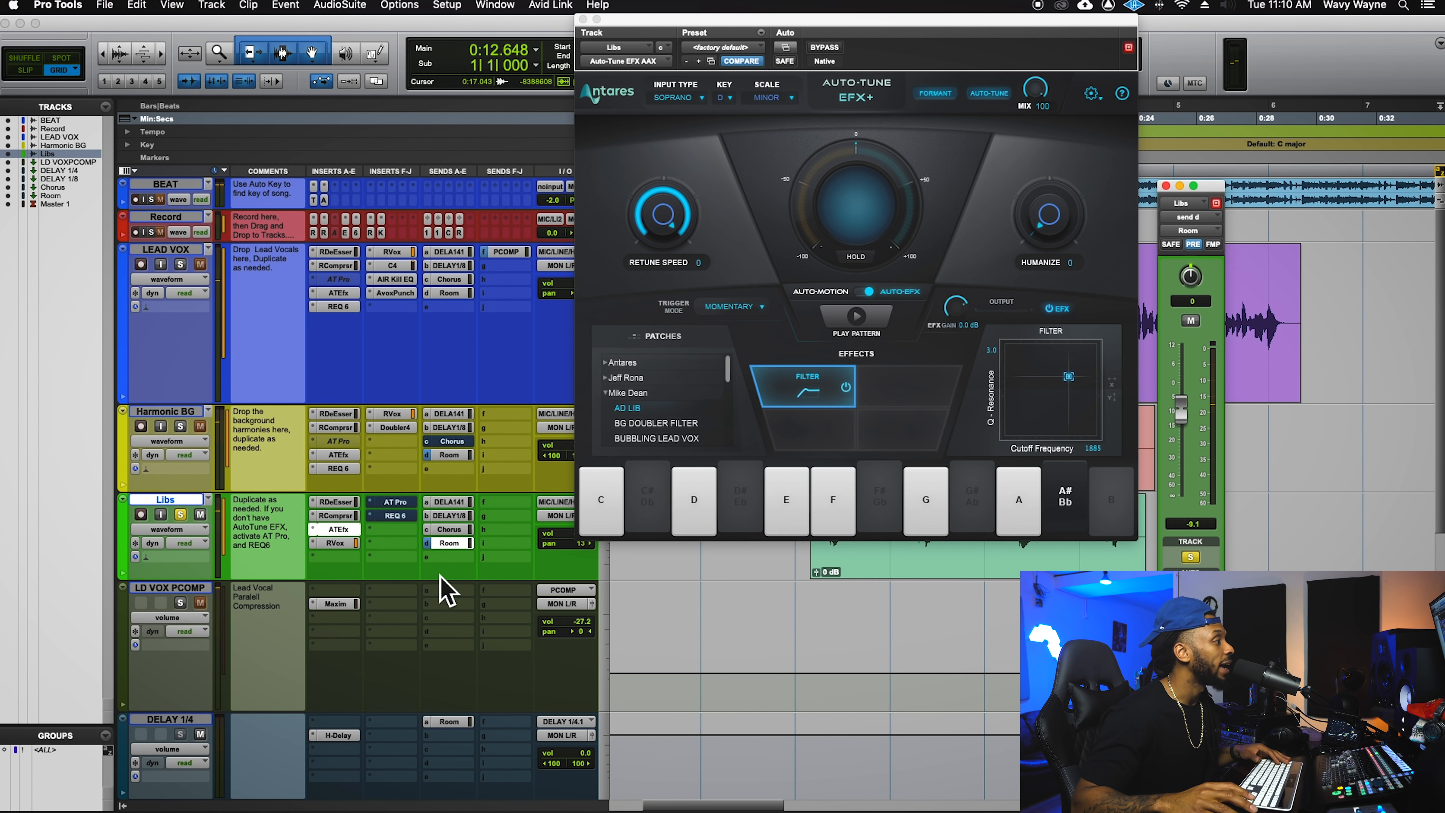
{"action": "left_click", "coordinate": [405, 506]}
{"action": "left_click", "coordinate": [405, 507]}
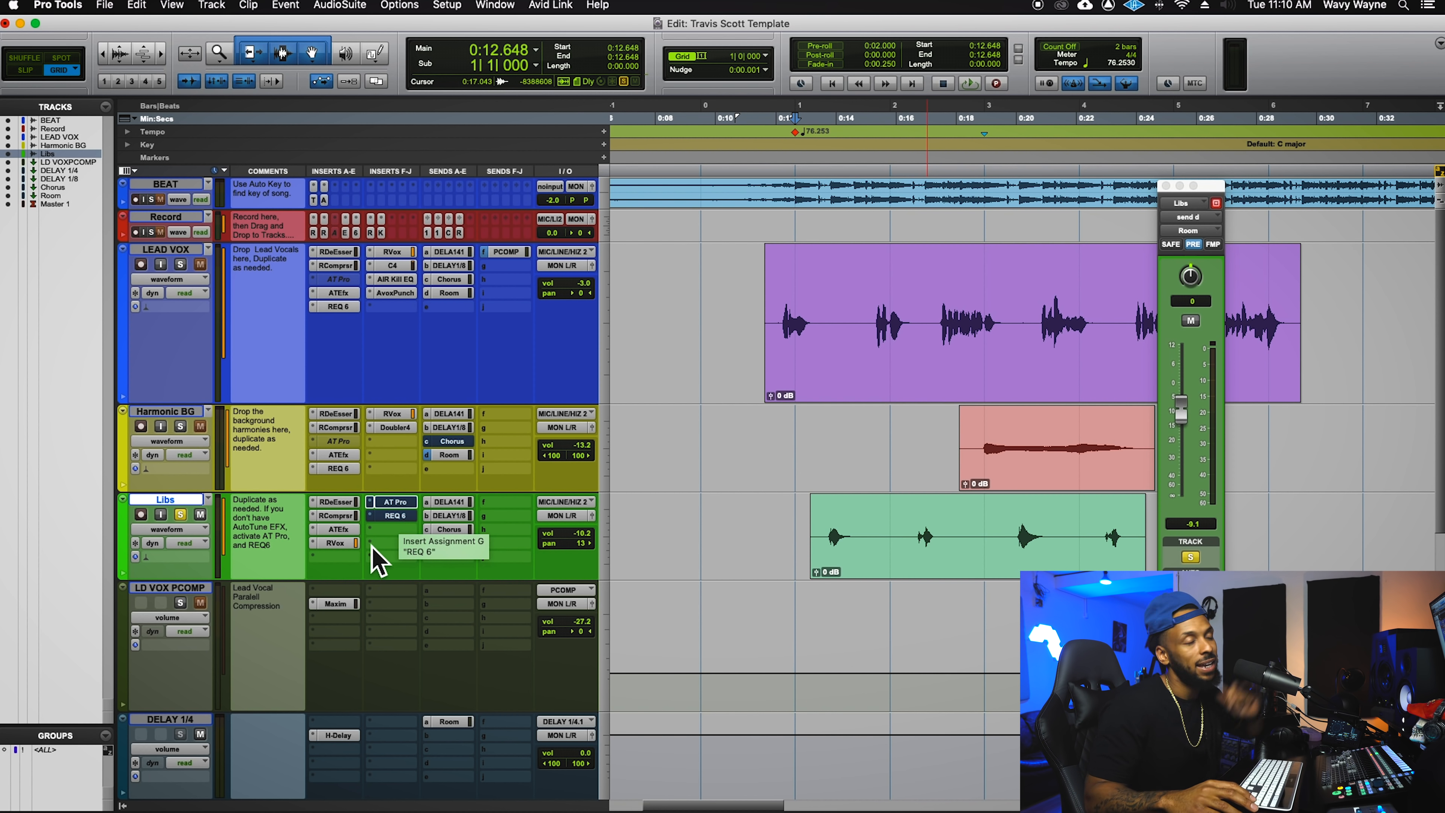
{"action": "left_click", "coordinate": [395, 515]}
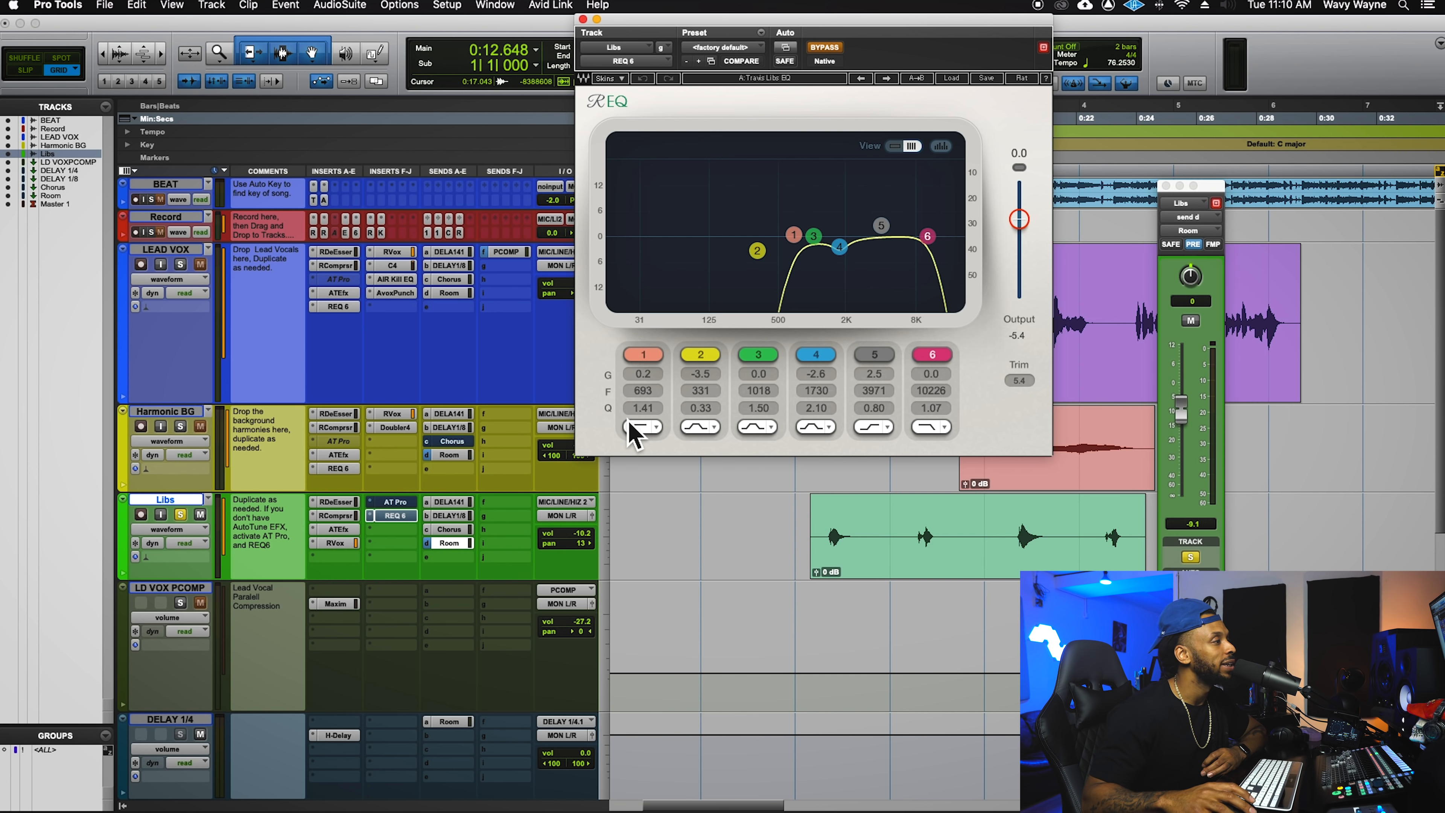
{"action": "left_click", "coordinate": [799, 531]}
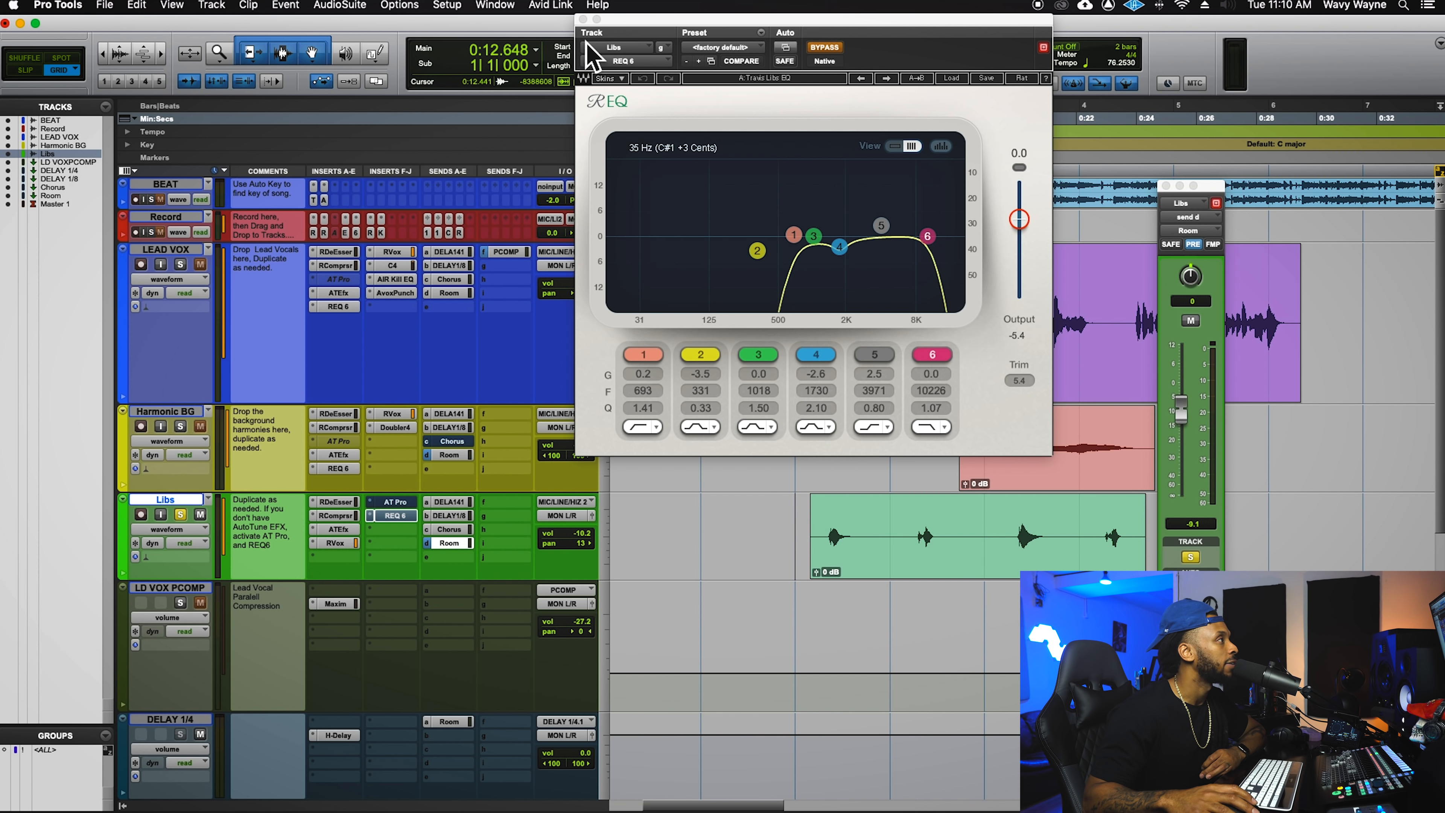
{"action": "left_click", "coordinate": [583, 20]}
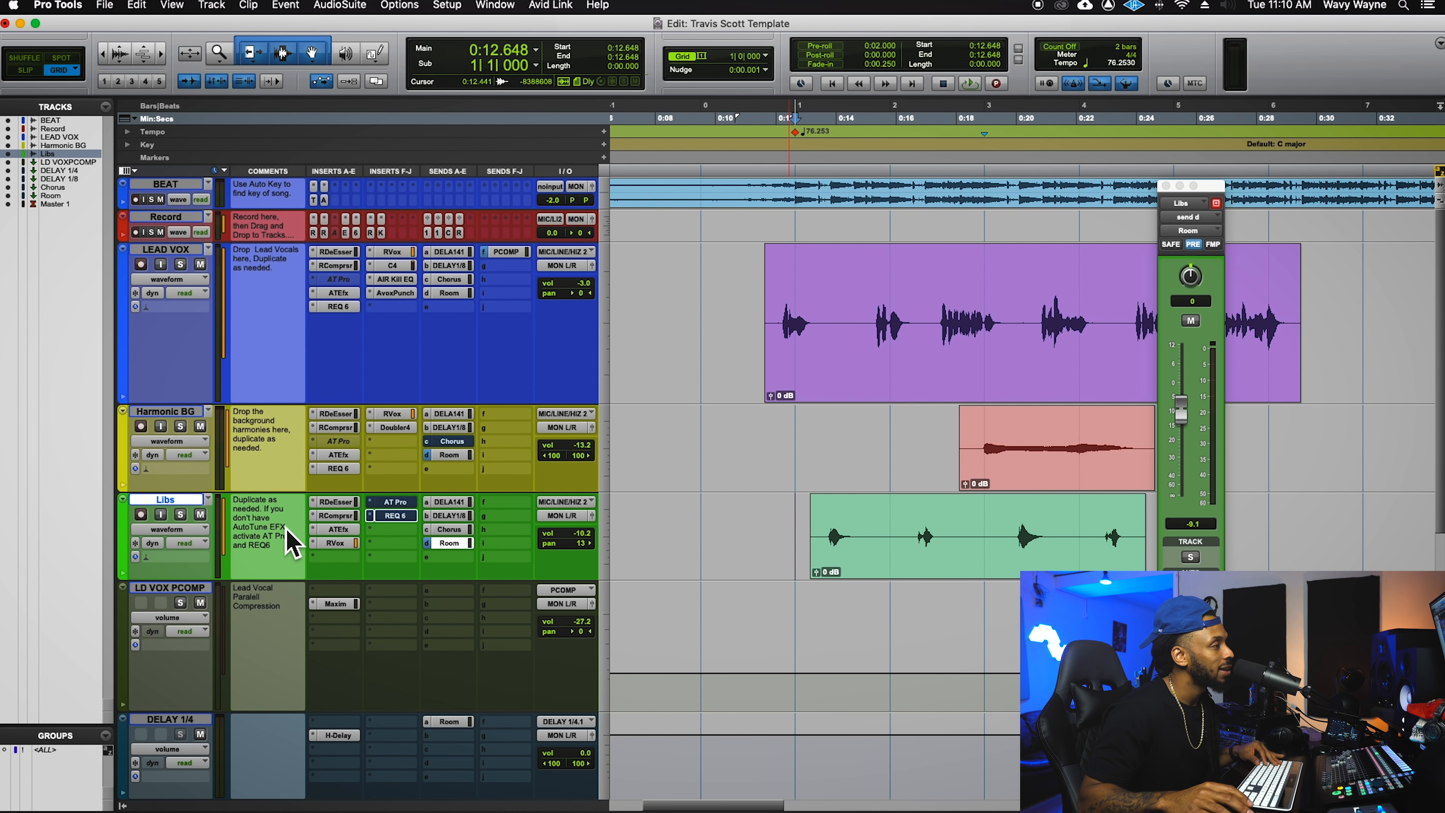
- Play the vocals from 0:09.501 and shrink all tracks to a smaller height
{"action": "left_click", "coordinate": [724, 525]}
{"action": "key", "text": "space"}
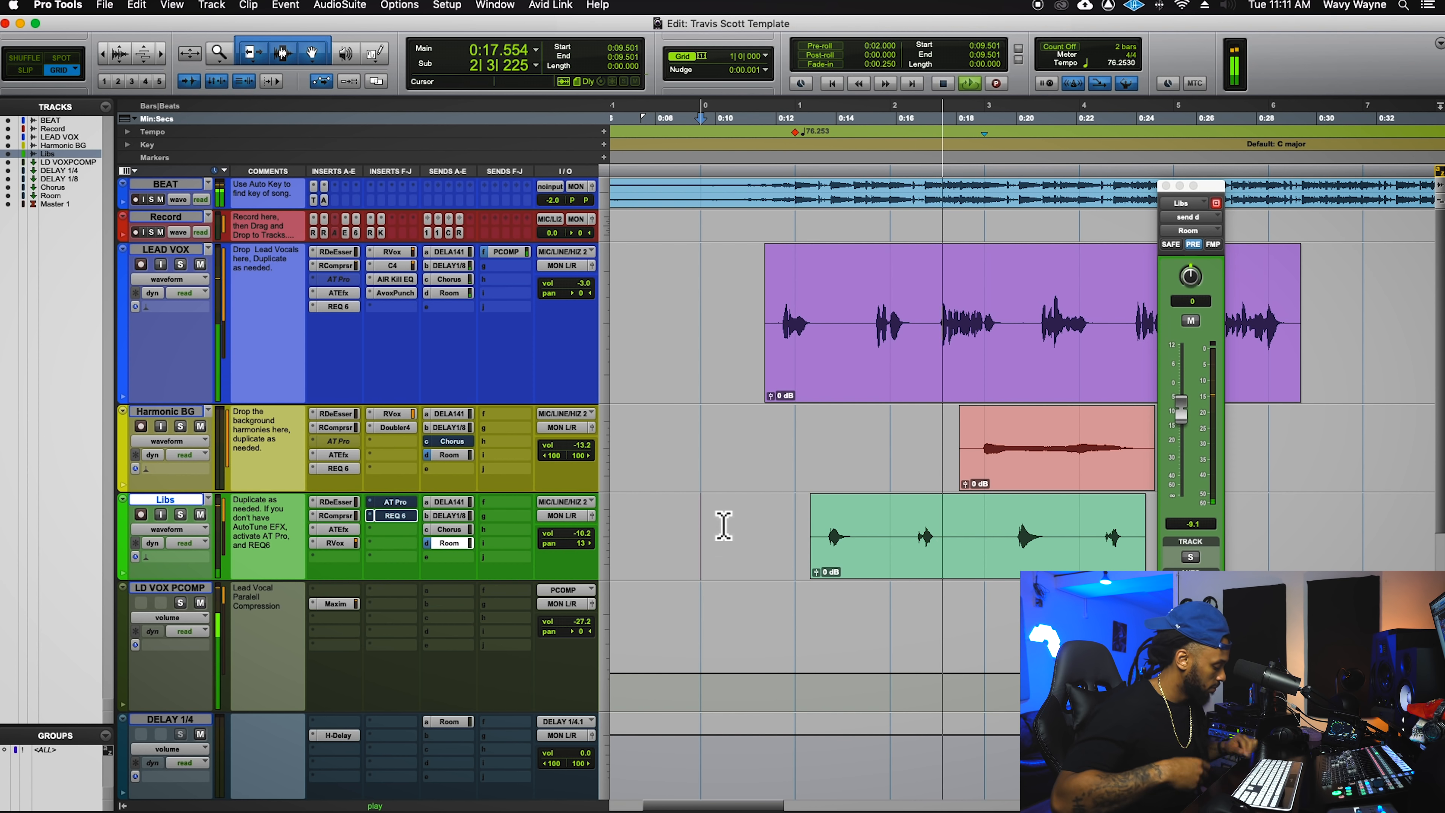
{"action": "key", "text": "ctrl+alt+Down"}
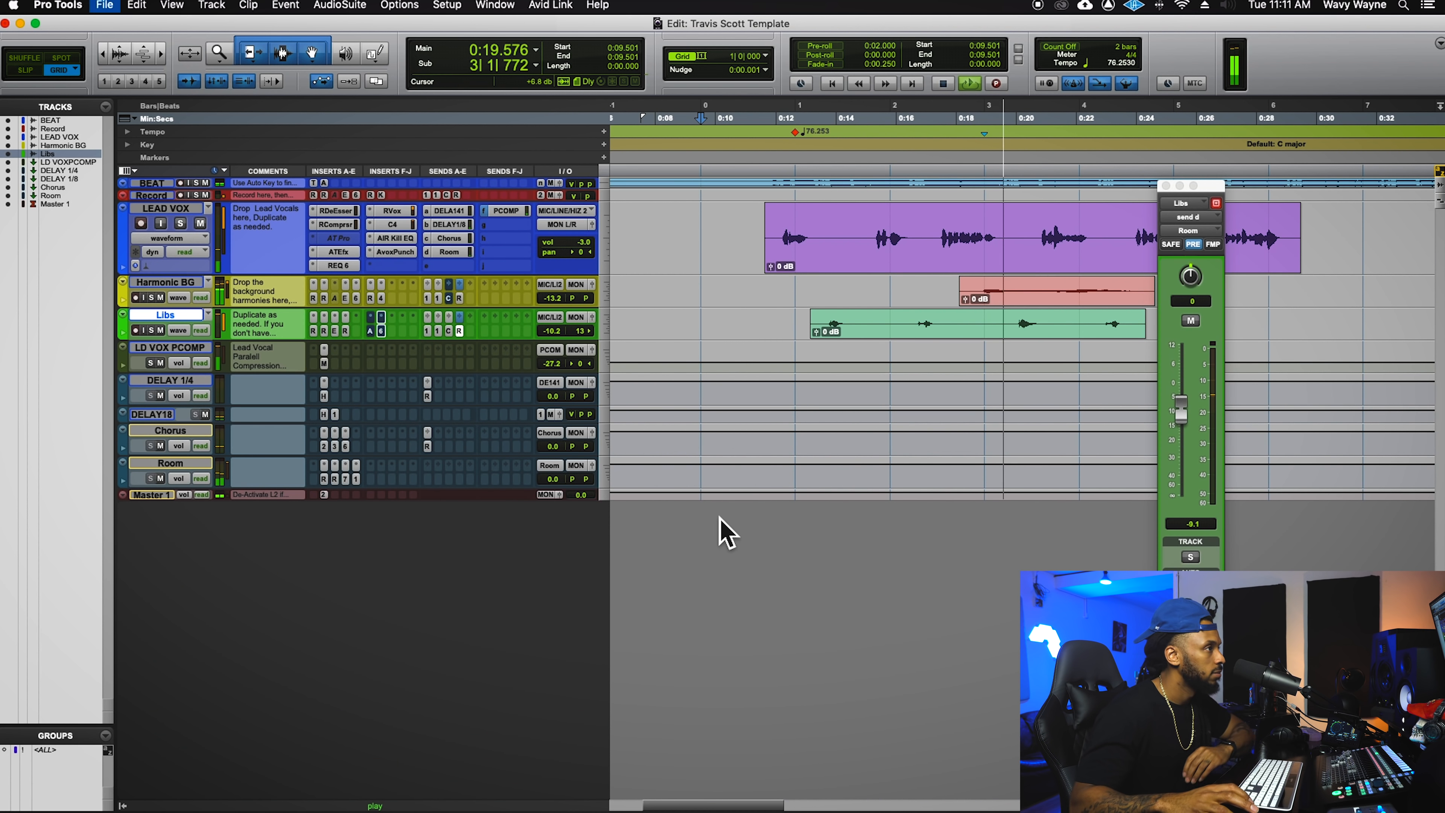
- Close the Libs Room send window, zoom out, glance at the Mix window, then stop playback
{"action": "left_click", "coordinate": [1166, 187]}
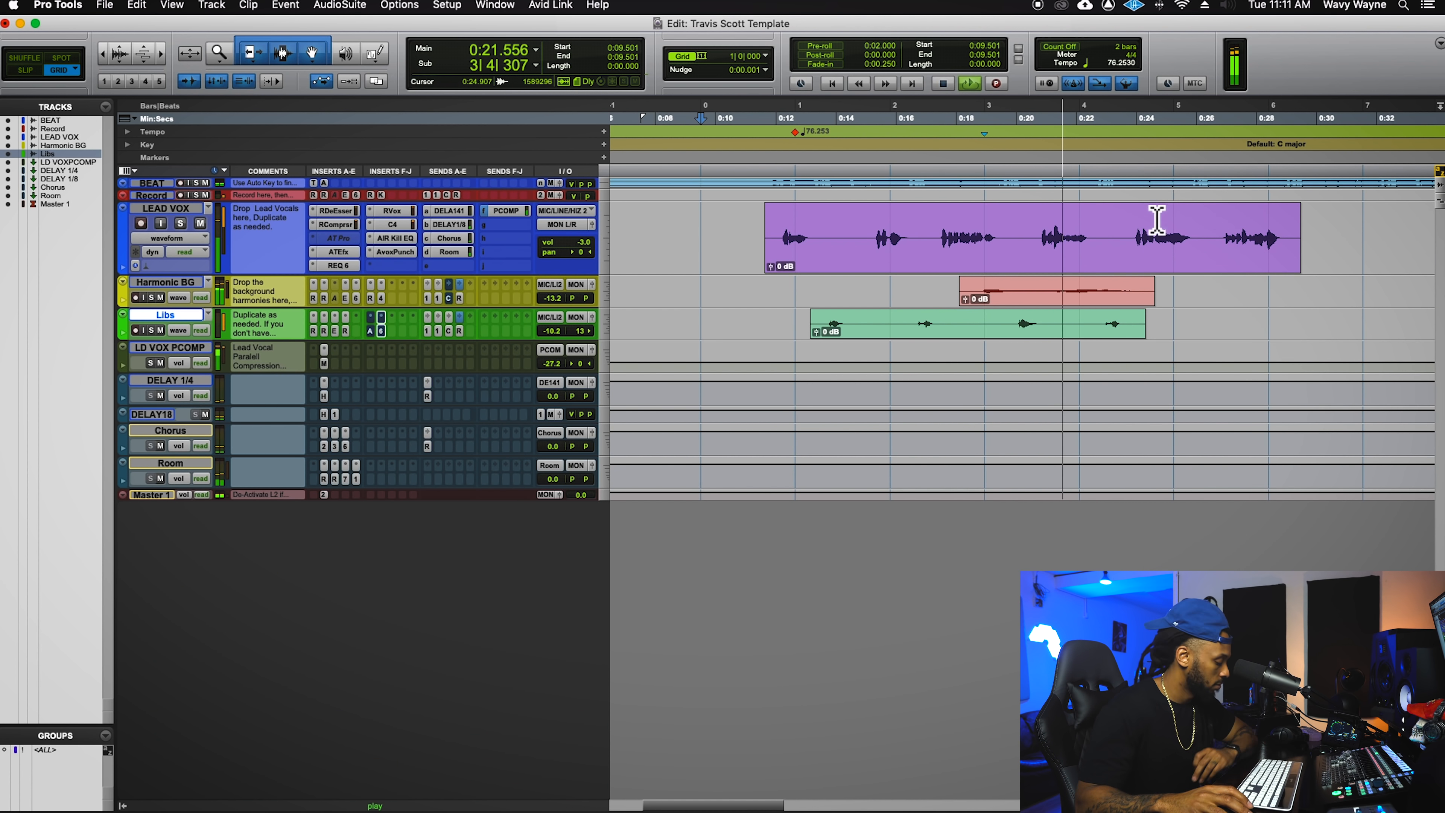
{"action": "key", "text": "r"}
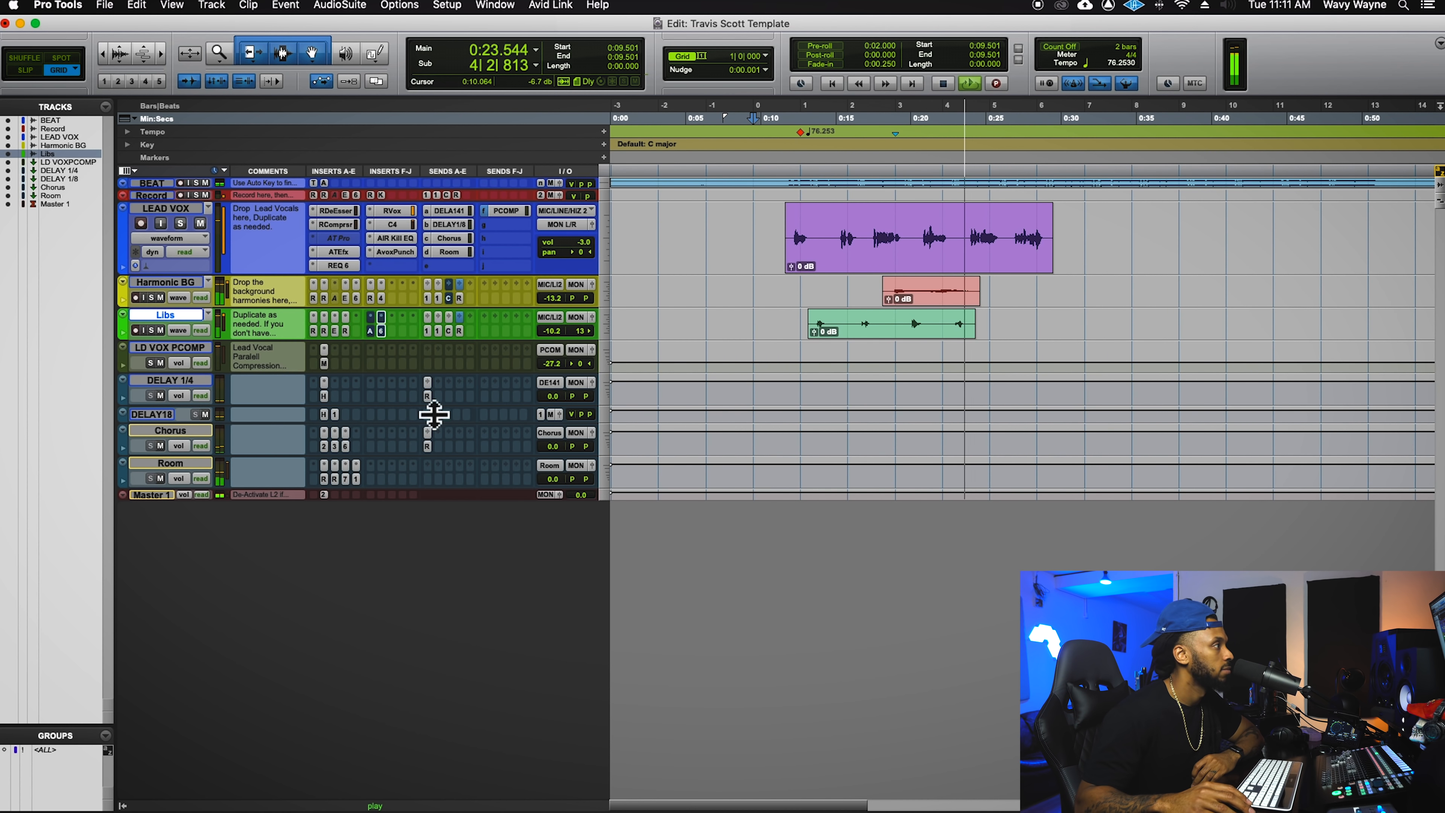
{"action": "key", "text": "super+equal"}
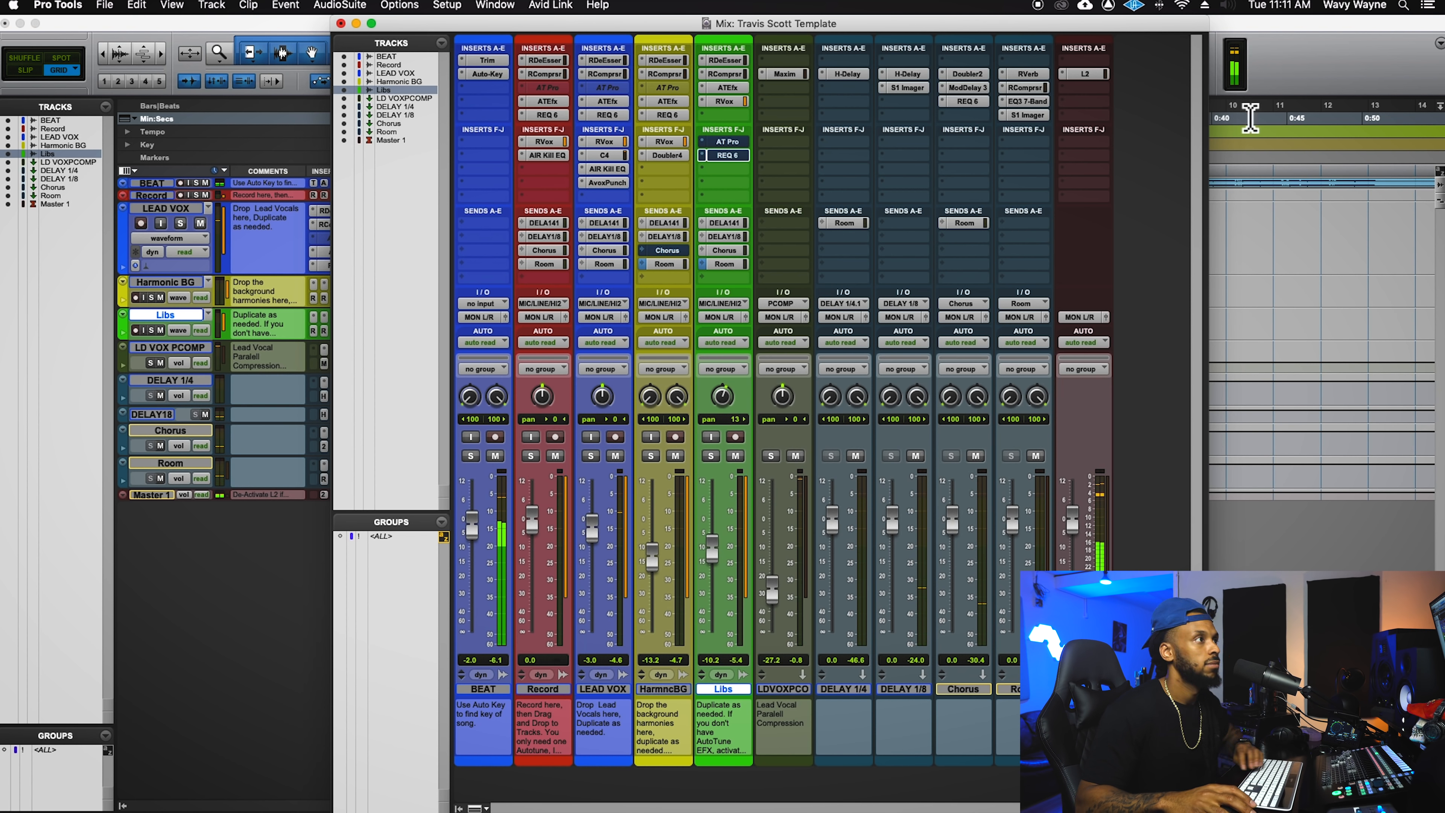
{"action": "left_click", "coordinate": [1307, 101]}
{"action": "key", "text": "space"}
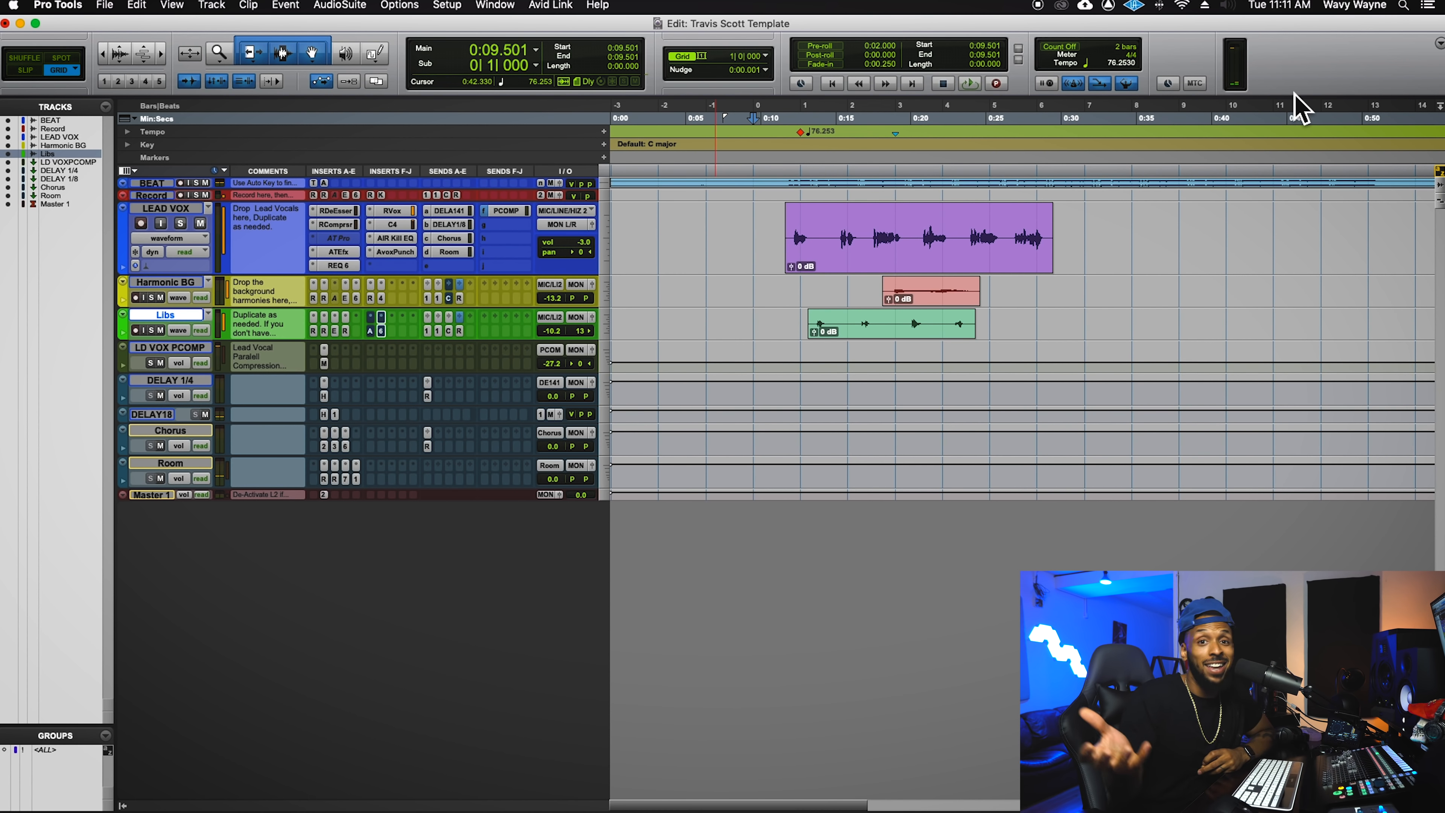